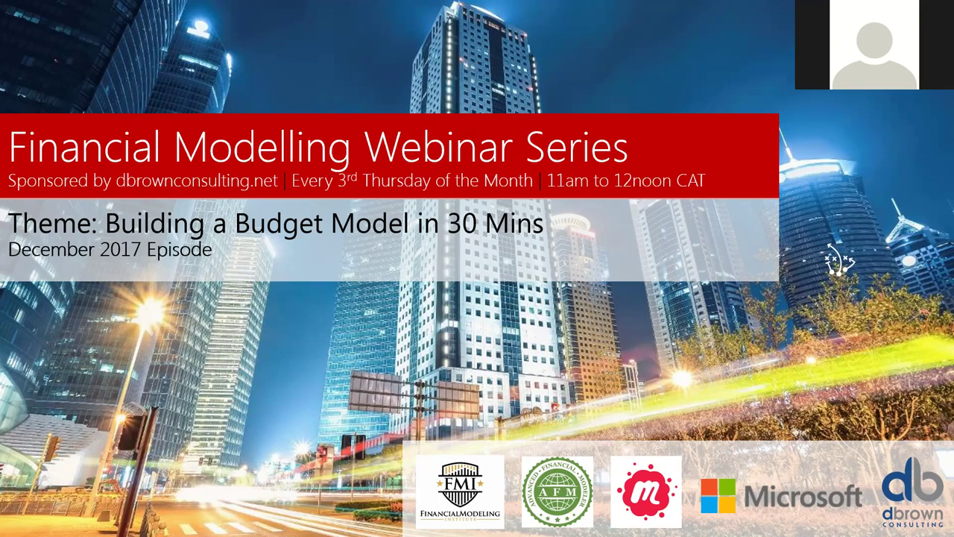
- Switch to the model template workbook in Excel and show the Sample 2 sheet from its first cell
key("alt+Tab")
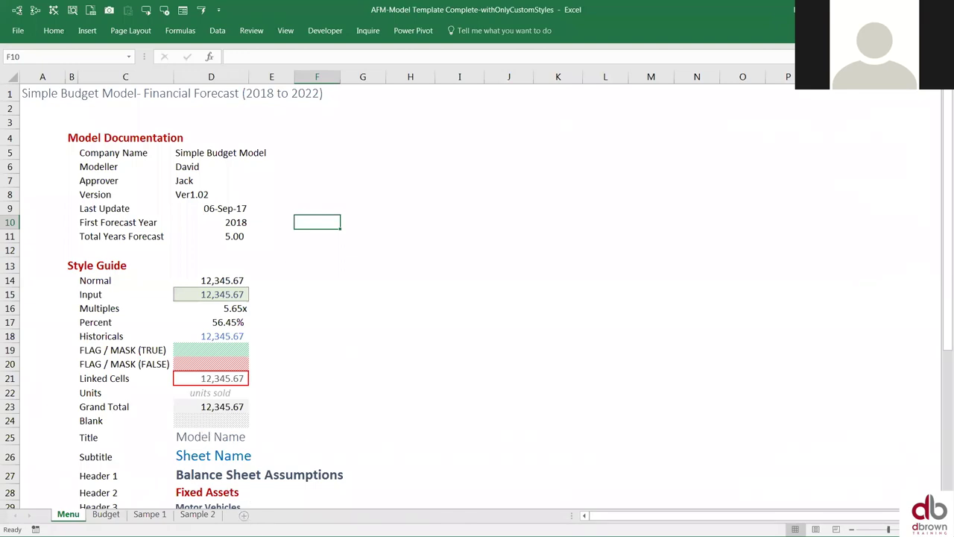
left_click(197, 515)
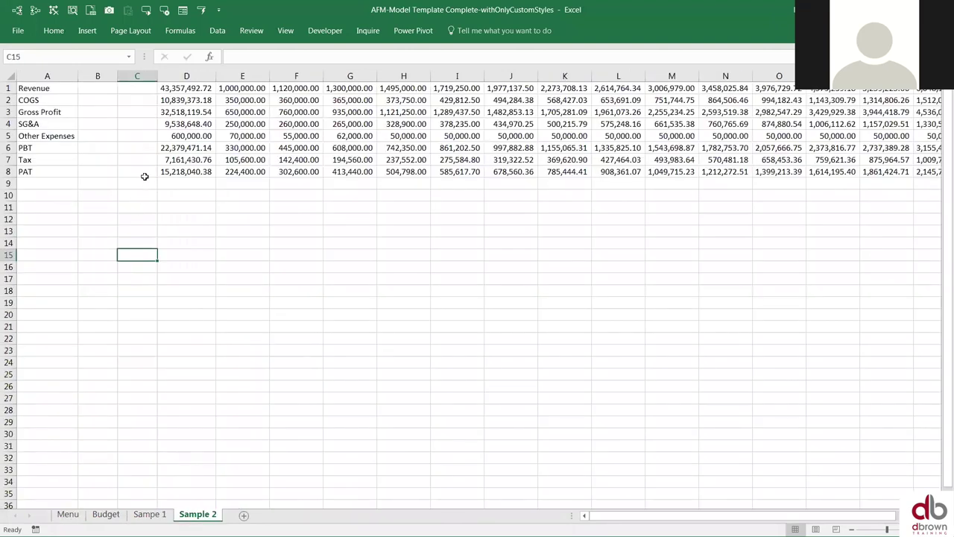
scroll(144, 176, "up", 3)
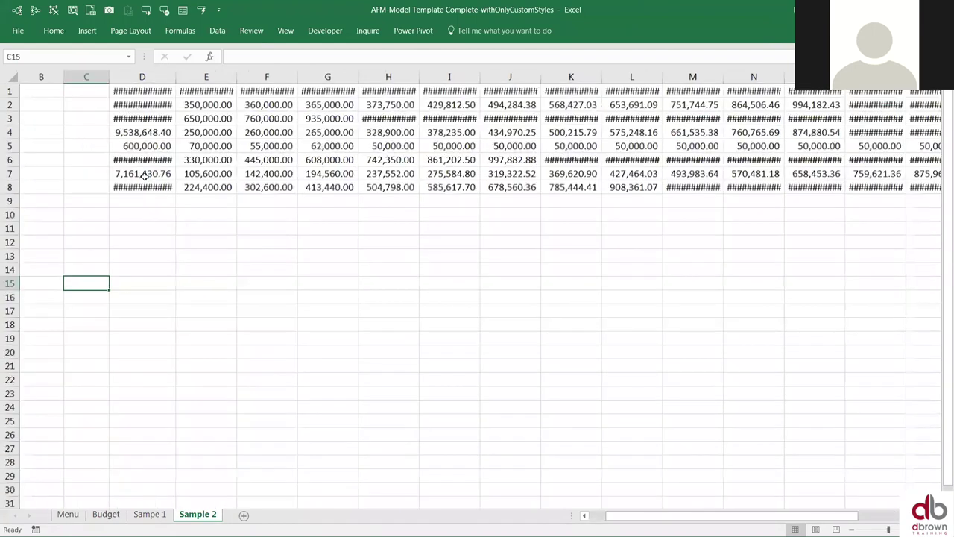
scroll(152, 169, "up", 1)
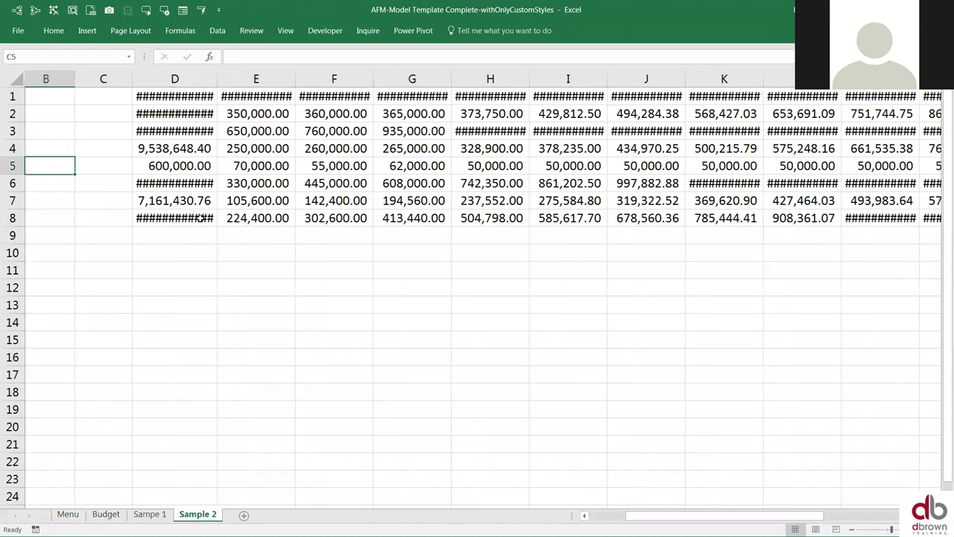
key("ctrl+Home")
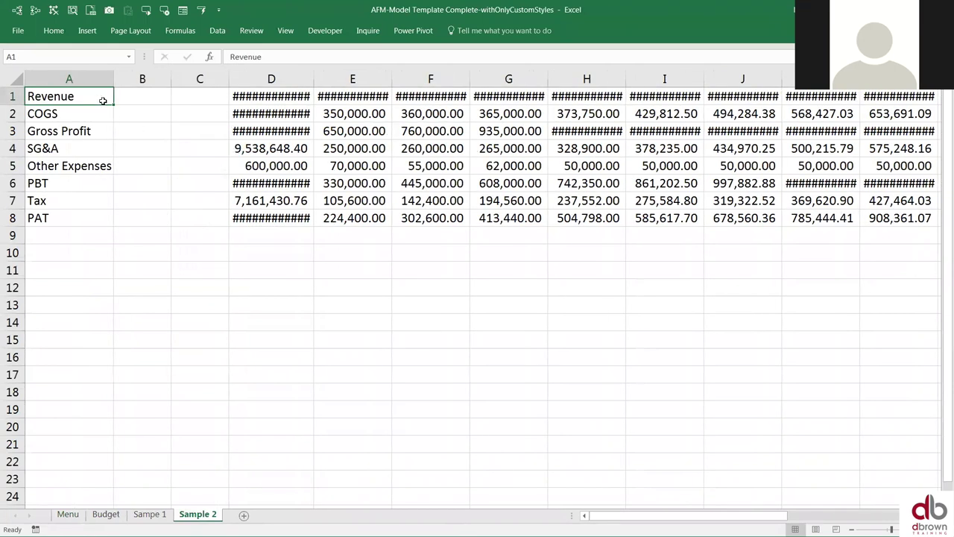
- Insert five blank rows above the Revenue row on the Sample 2 sheet
key("shift+space")
scroll(103, 102, "down", 1)
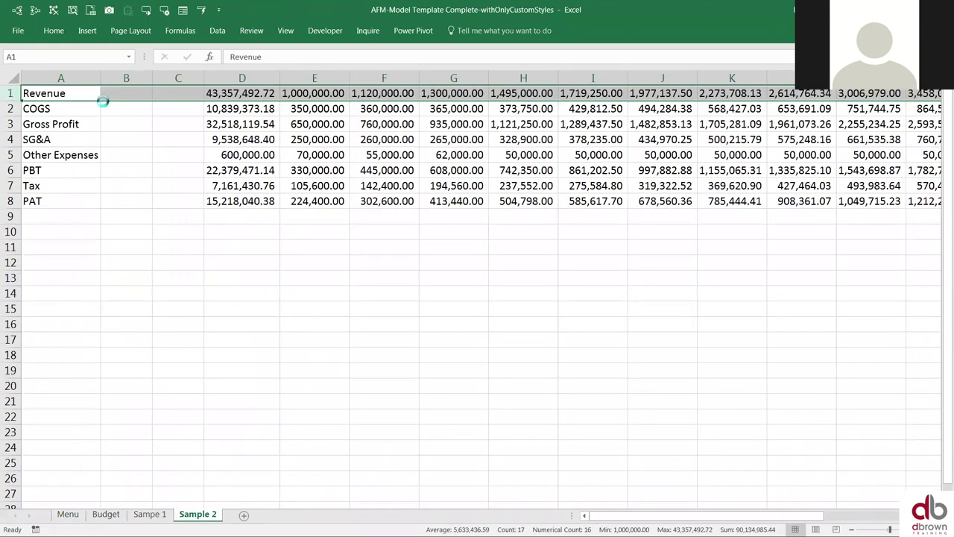
key("ctrl+shift+equal")
key("ctrl+shift+equal")
key("ctrl+shift+equal")
key("ctrl+shift+equal")
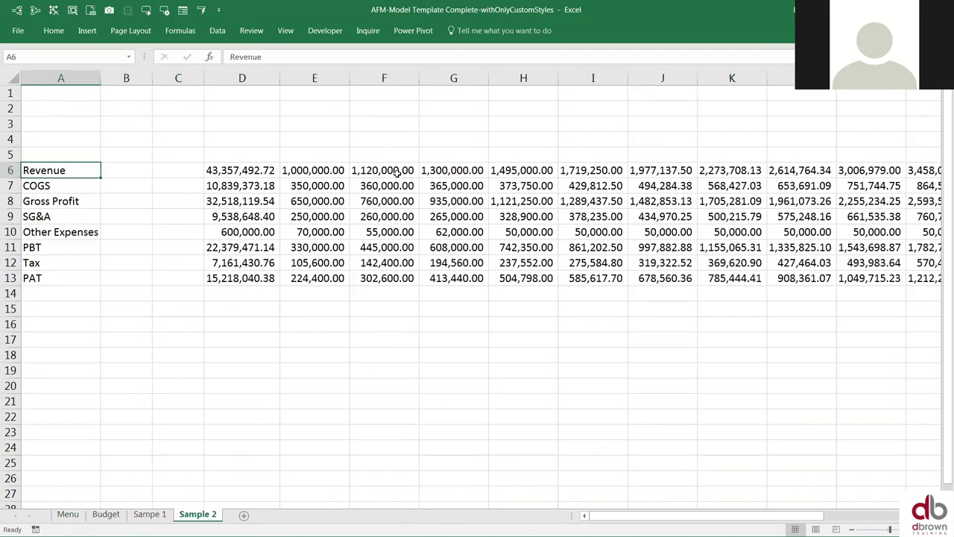
- Copy the whole Revenue to PAT data block from the Sample 2 sheet into the Budget sheet, starting at cell D9
left_click(113, 515)
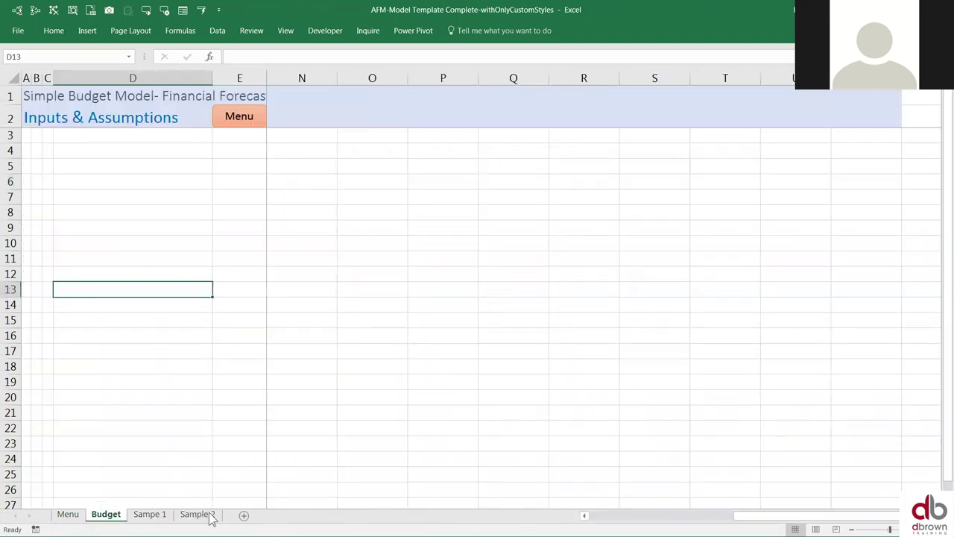
left_click(199, 516)
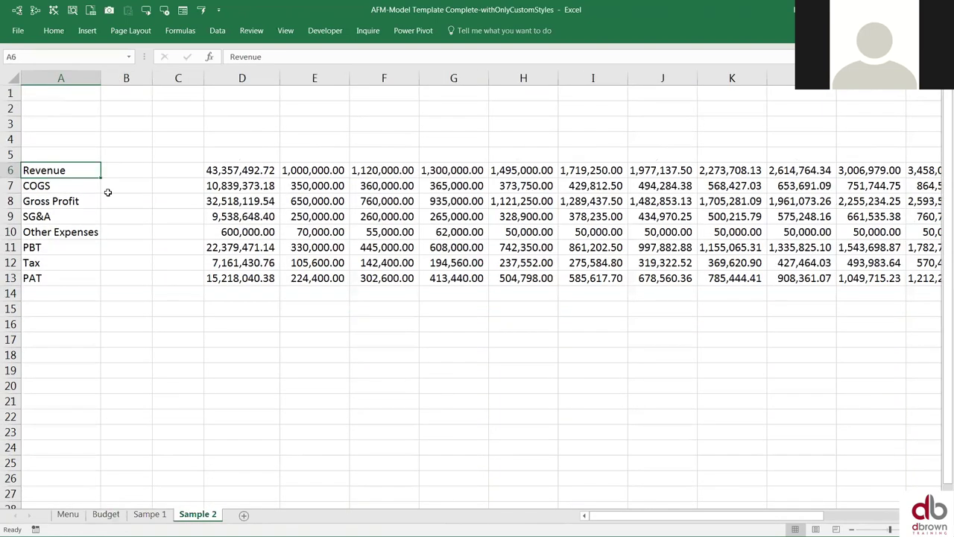
key("shift+Right")
key("shift+Right")
key("shift+Right")
key("shift+Right")
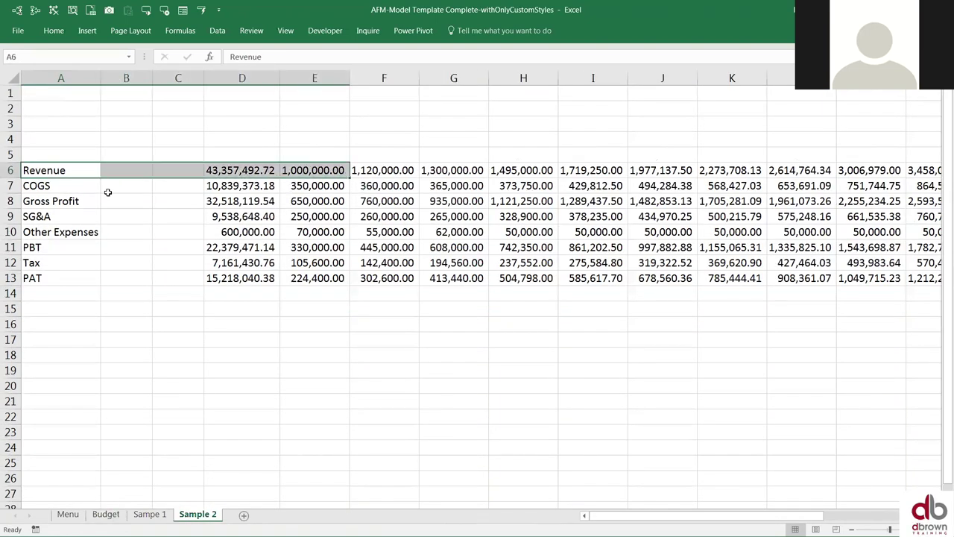
key("ctrl+shift+Right")
key("shift+Down")
key("shift+Down")
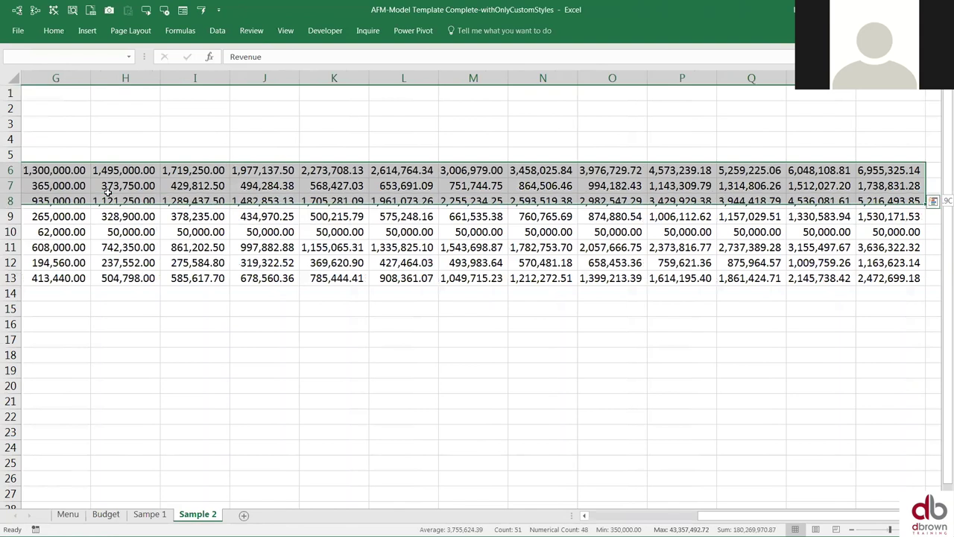
key("ctrl+shift+Down")
key("ctrl+c")
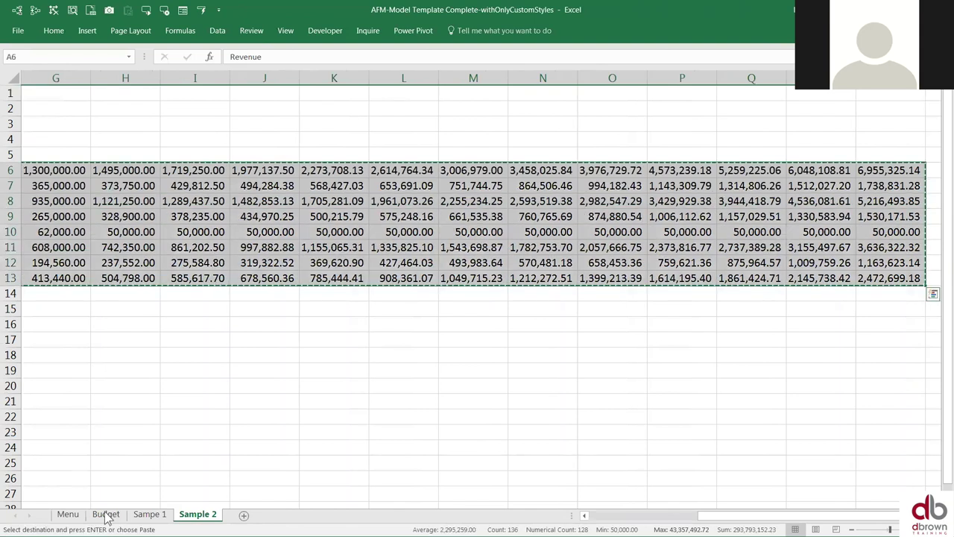
left_click(105, 514)
left_click(104, 226)
key("ctrl+v")
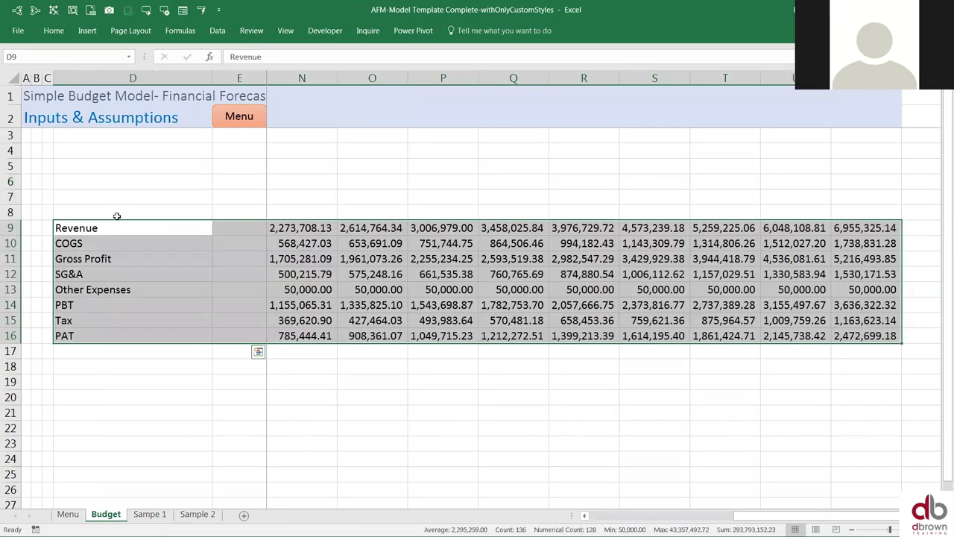
- Review the pasted line items from Revenue to PAT and the first columns of figures on the Budget sheet
left_click(118, 216)
key("Down")
key("Down")
key("Down")
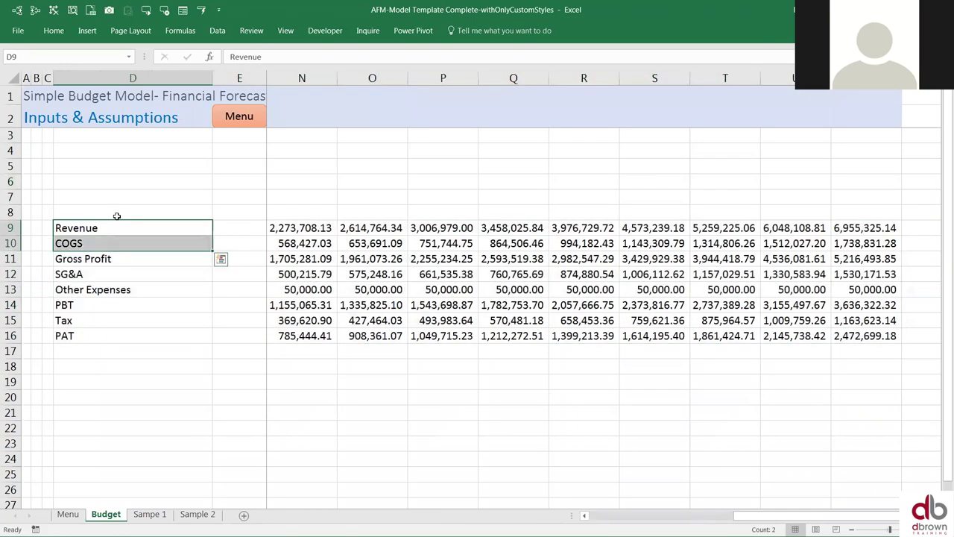
key("Down")
key("Down")
key("Down")
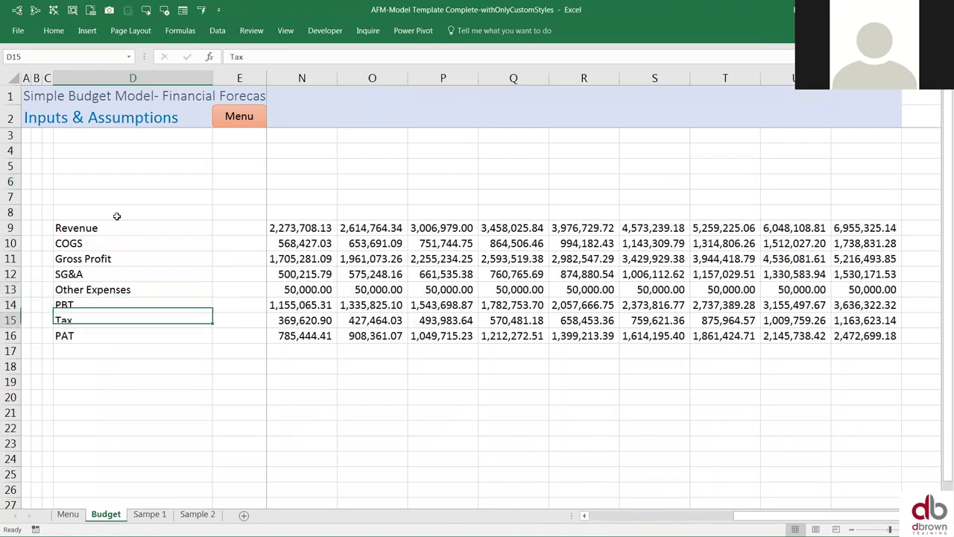
key("Down")
key("Up")
key("Up")
key("Up")
key("Up")
key("Up")
key("Up")
key("Up")
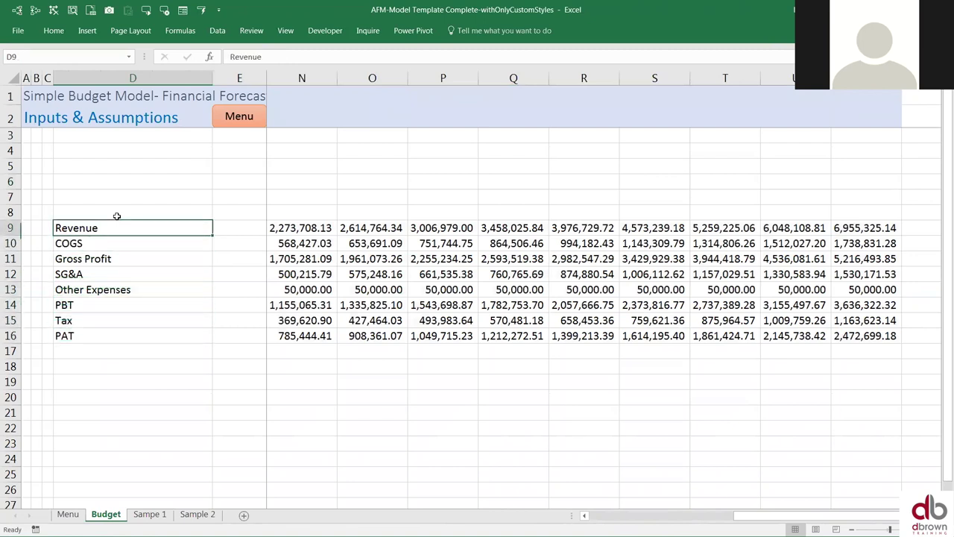
key("Up")
key("Right")
key("Down")
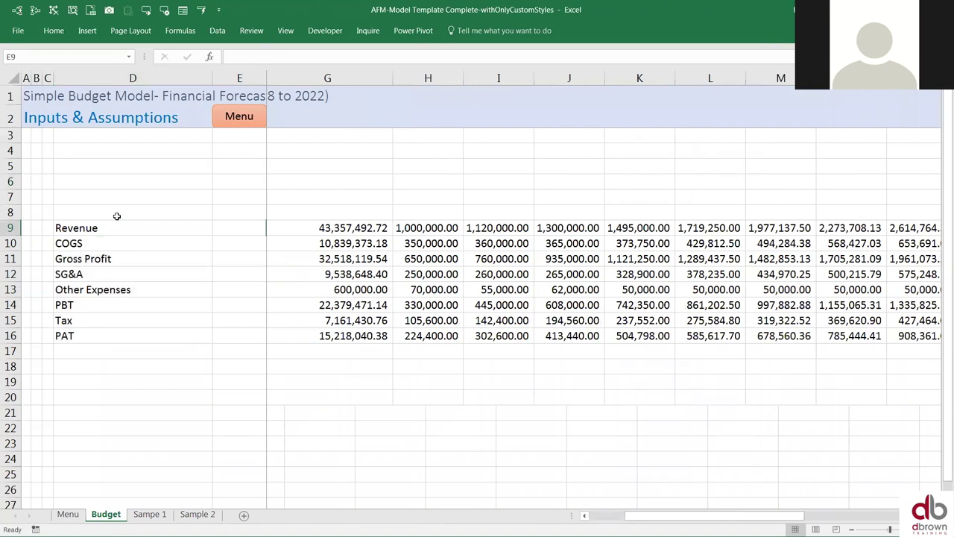
key("Right")
key("Right")
- Examine the narrow columns A to C beside the row labels on the Budget sheet
left_click(136, 168)
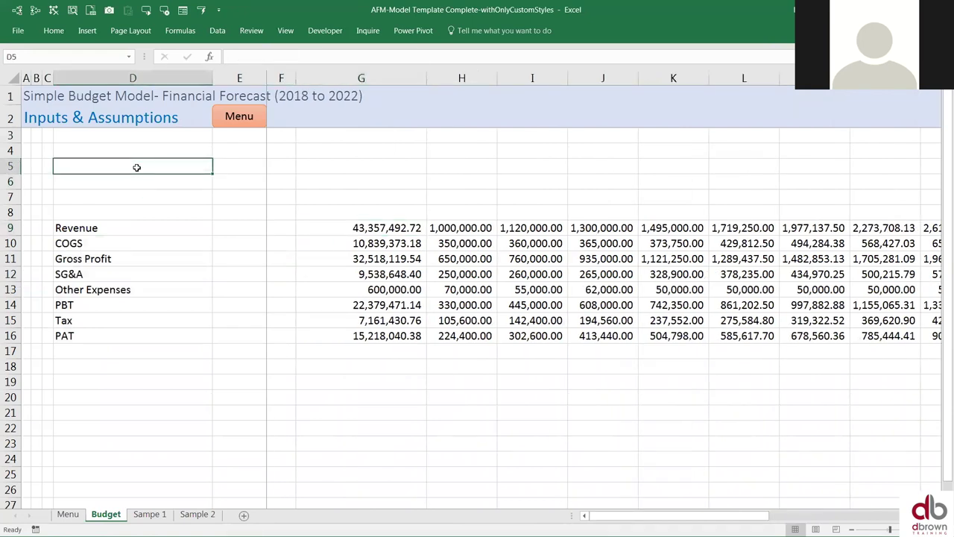
key("Left")
key("Left")
key("Left")
key("ctrl+space")
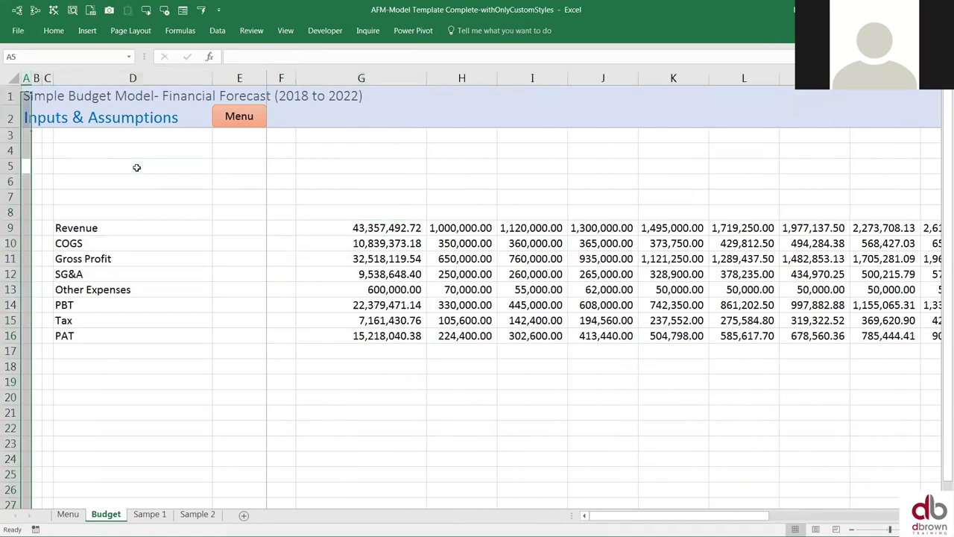
key("shift+Right")
key("shift+Right")
key("Left")
key("ctrl+space")
key("shift+Right")
key("shift+Right")
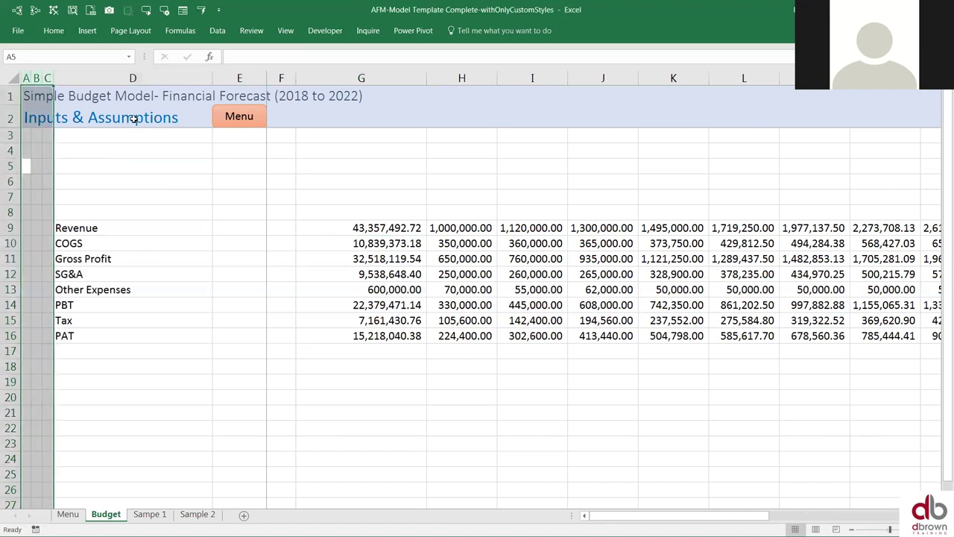
left_click(57, 170)
left_click(26, 136)
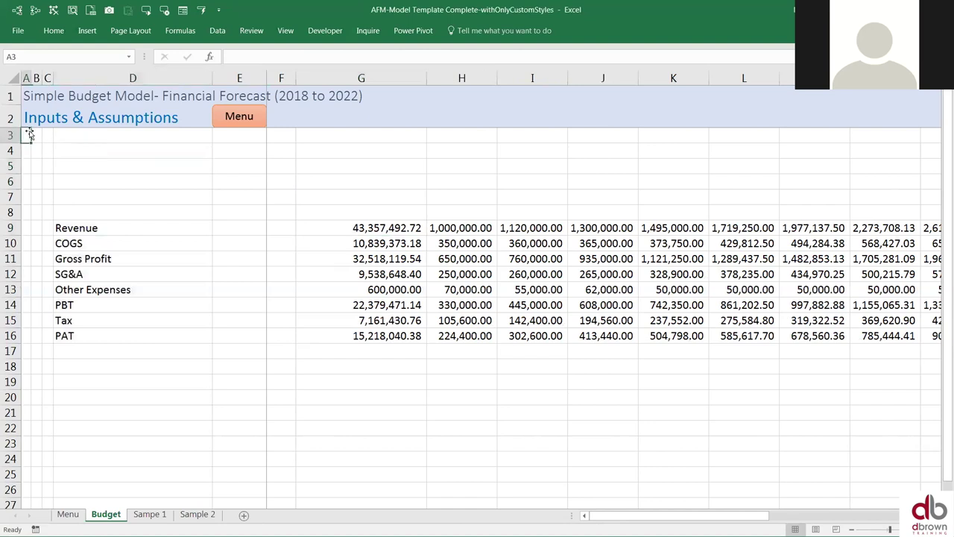
left_click_drag(25, 78, 46, 79)
left_click(70, 154)
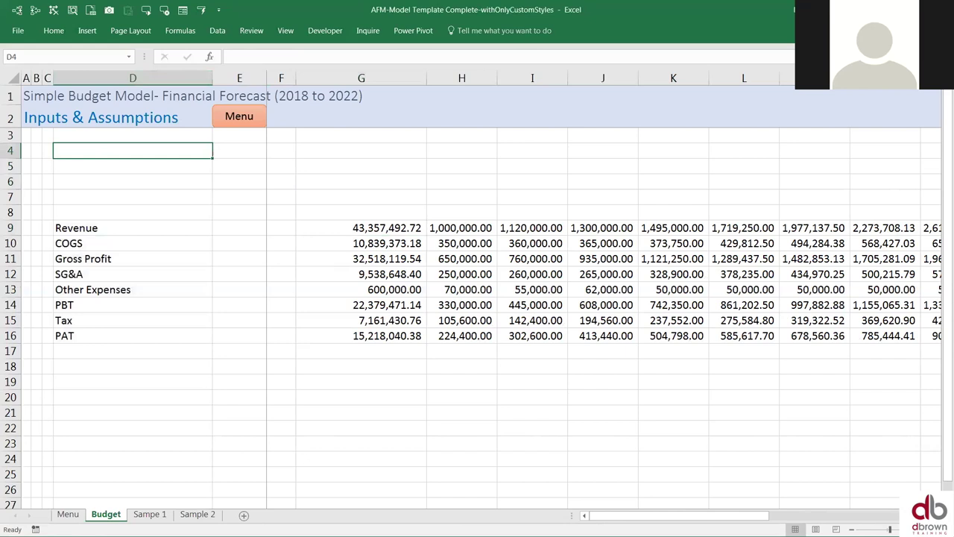
- Add a bold "Timing MASKS" heading in cell C4 of the Budget sheet
left_click(68, 515)
key("ctrl+Page_Down")
key("Down")
key("Down")
key("Left")
key("Left")
key("Up")
key("Up")
key("Right")
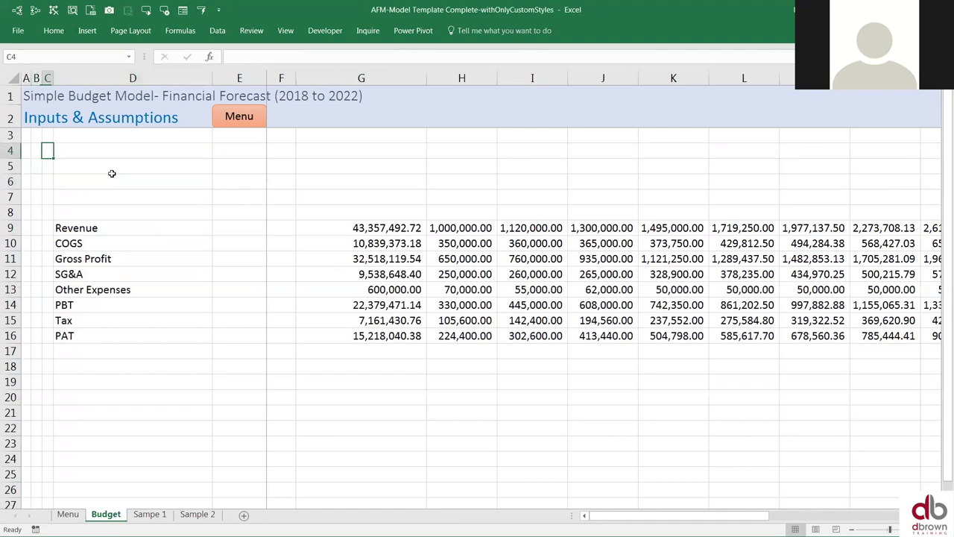
type("Timing")
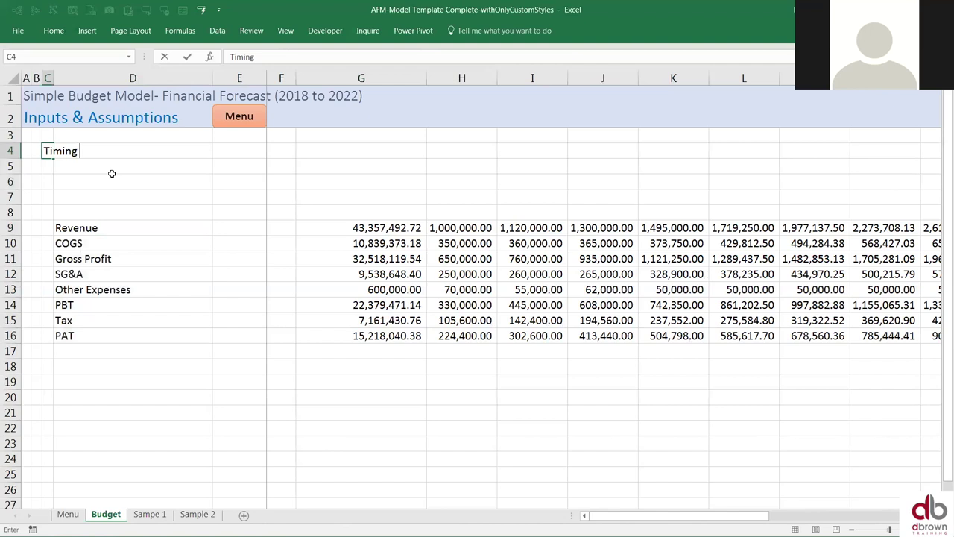
type(" and")
key("BackSpace")
key("BackSpace")
key("BackSpace")
type("MASK")
key("Return")
key("Up")
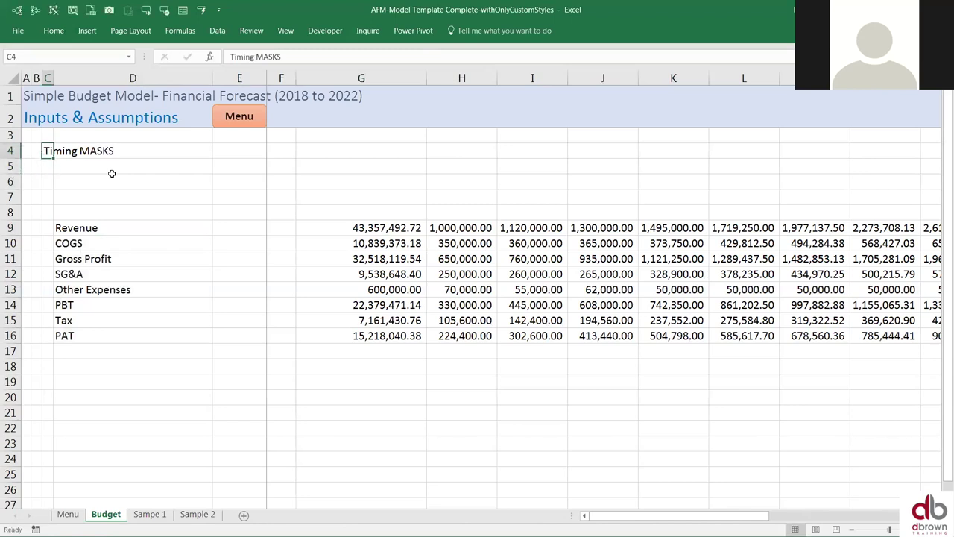
key("ctrl+b")
left_click(112, 172)
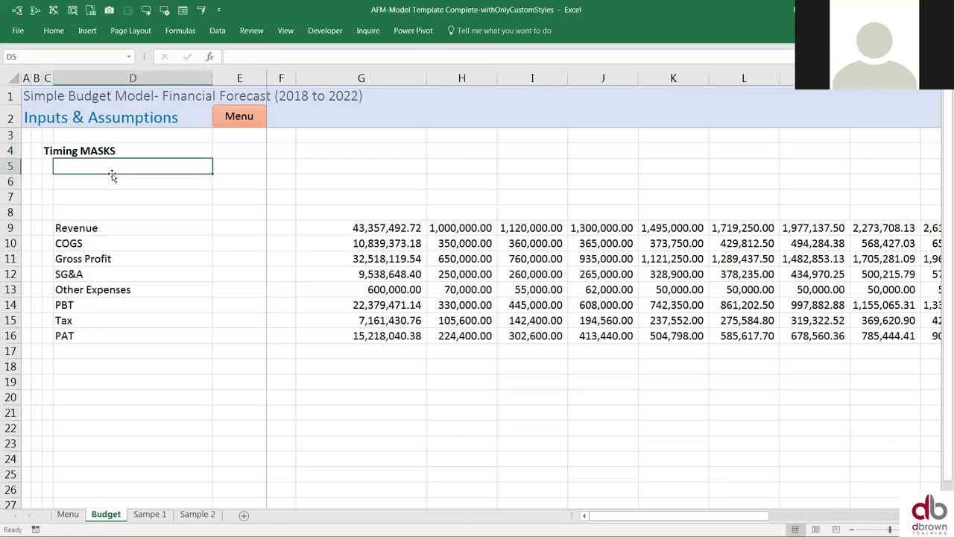
left_click(369, 126)
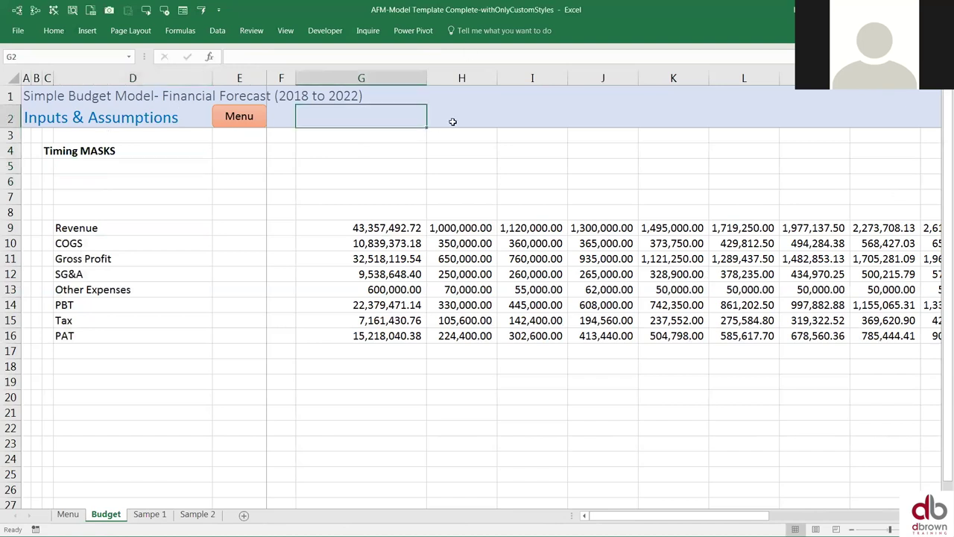
left_click(475, 103)
left_click_drag(485, 97, 481, 121)
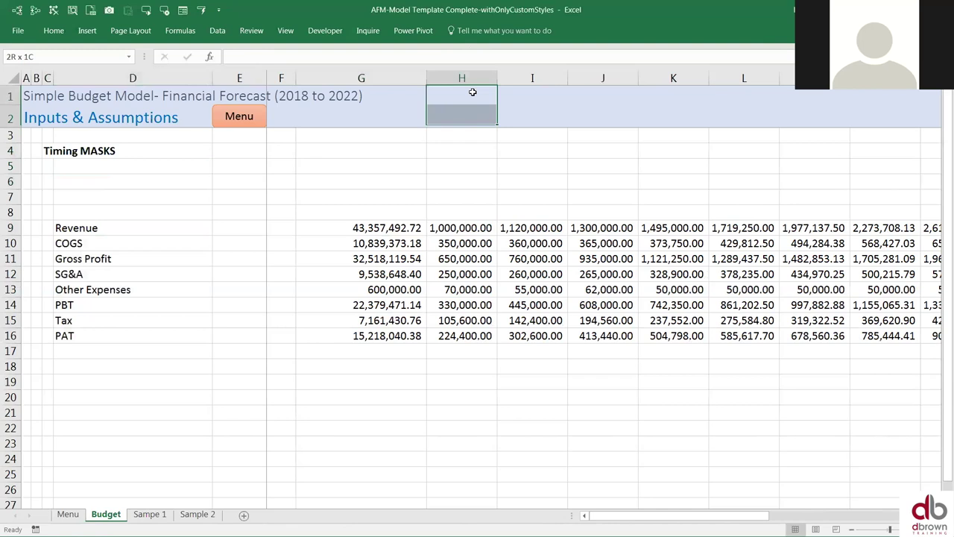
left_click(75, 185)
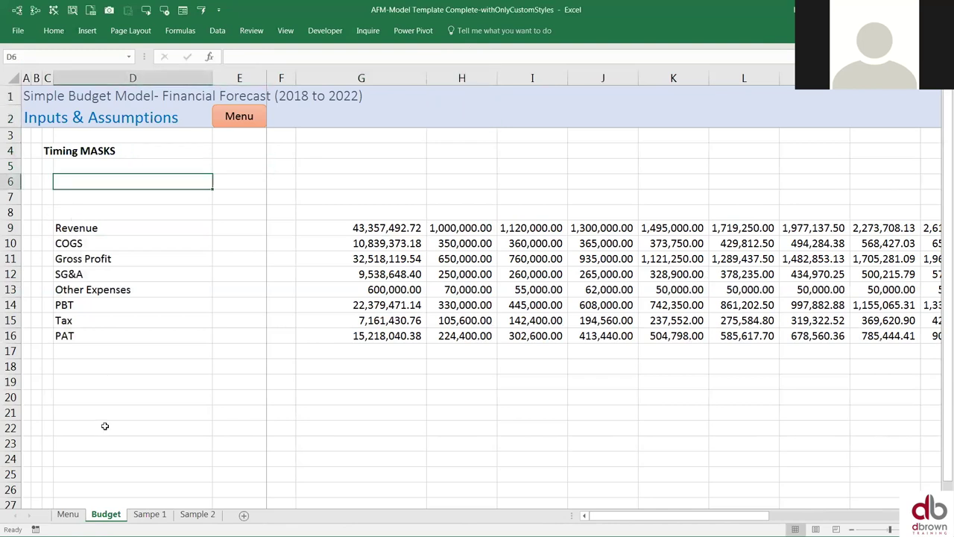
- In the Menu sheet's model documentation, rename the Total Years Forecast label to "Total Monthly Forecast"
left_click(68, 514)
scroll(308, 380, "down", 1)
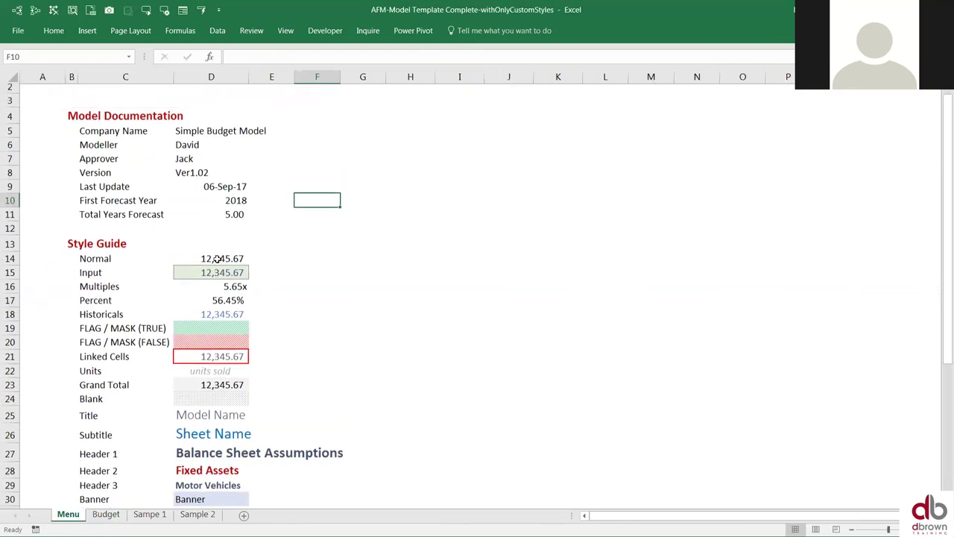
scroll(216, 258, "up", 1)
left_click(235, 222)
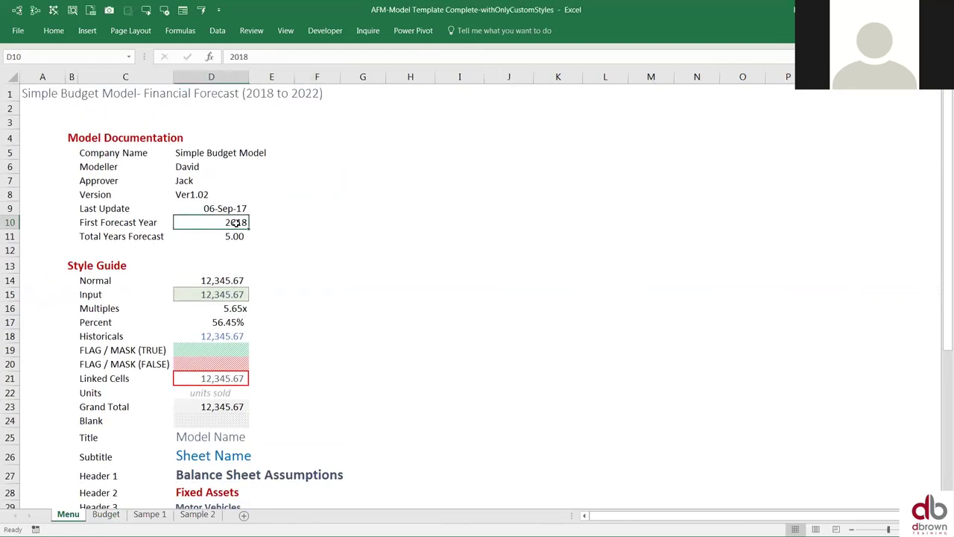
left_click(234, 236)
left_click(108, 236)
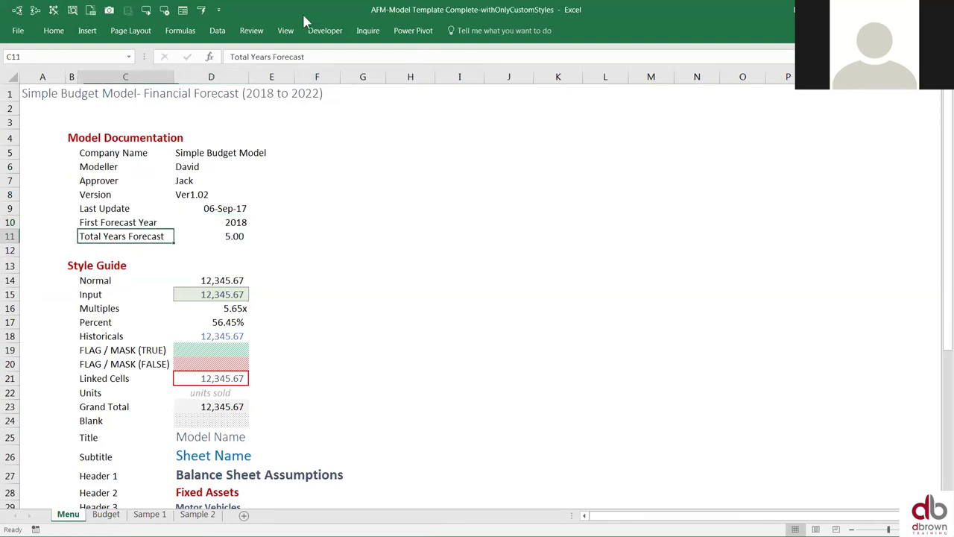
left_click_drag(273, 56, 254, 55)
type("Monthly")
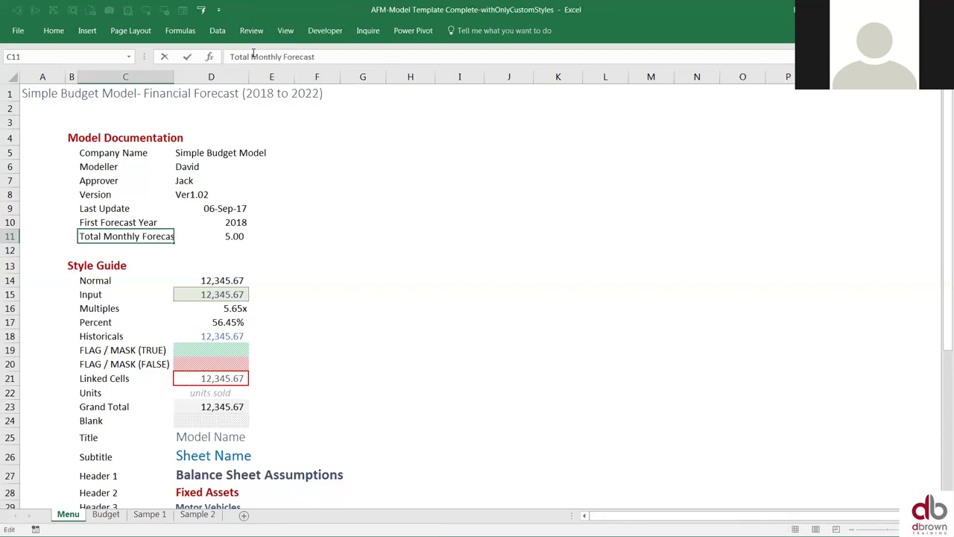
key("Return")
- Set the Total Monthly Forecast value in cell D11 to 24
key("Up")
key("Right")
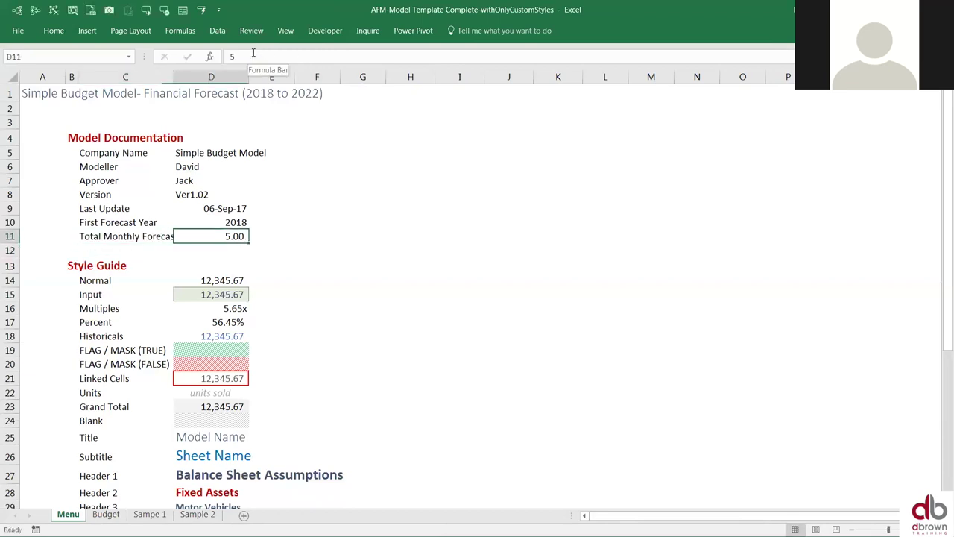
type("24")
key("Return")
- Set the Last Update date in the model documentation to 21/12/2017
key("Up")
key("Up")
key("Up")
type("21/12/2017")
key("Return")
key("Up")
key("Up")
key("Up")
key("Down")
key("Down")
key("Down")
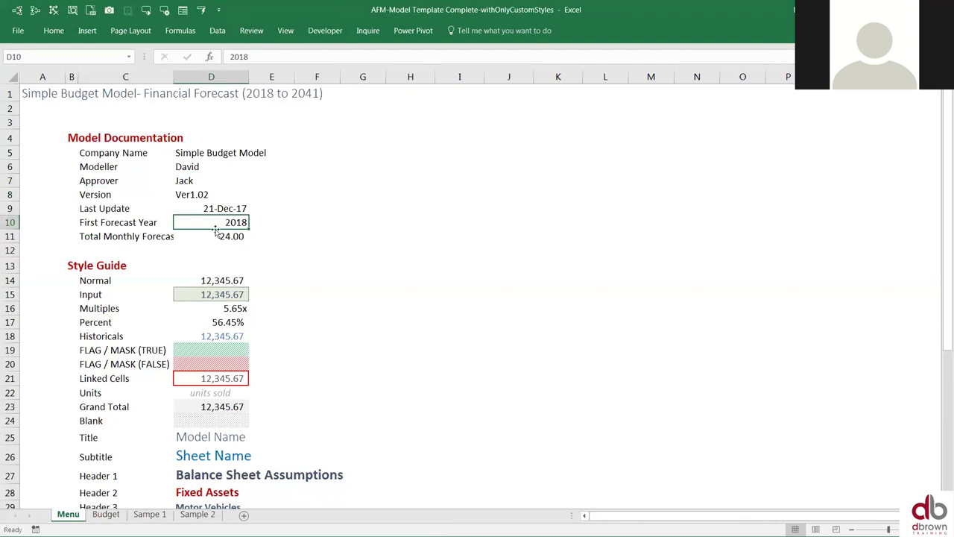
- Set the First Forecast Year in cell D10 of the Menu sheet to Jan 2018
scroll(283, 224, "up", 1)
scroll(284, 224, "up", 1)
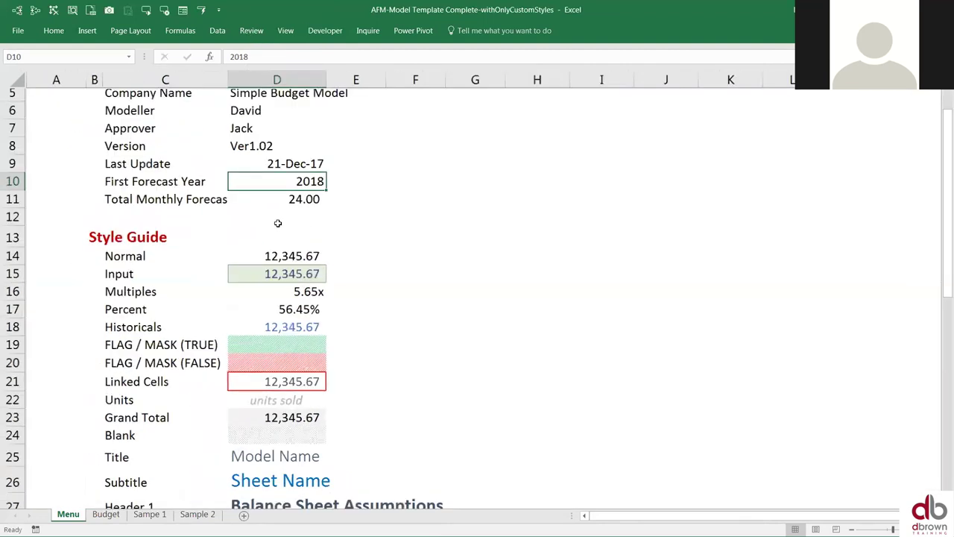
scroll(284, 275, "down", 1)
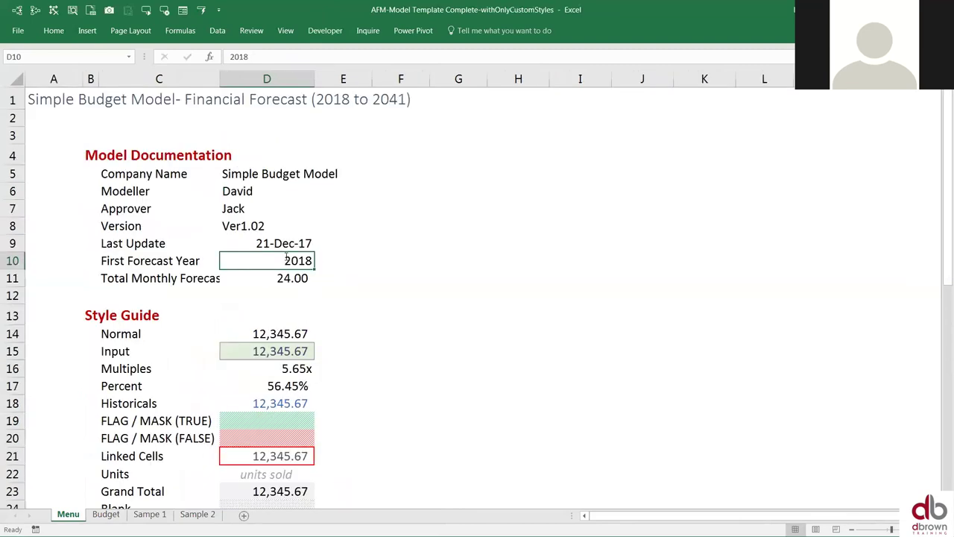
type("Jan 2018")
key("ctrl+Return")
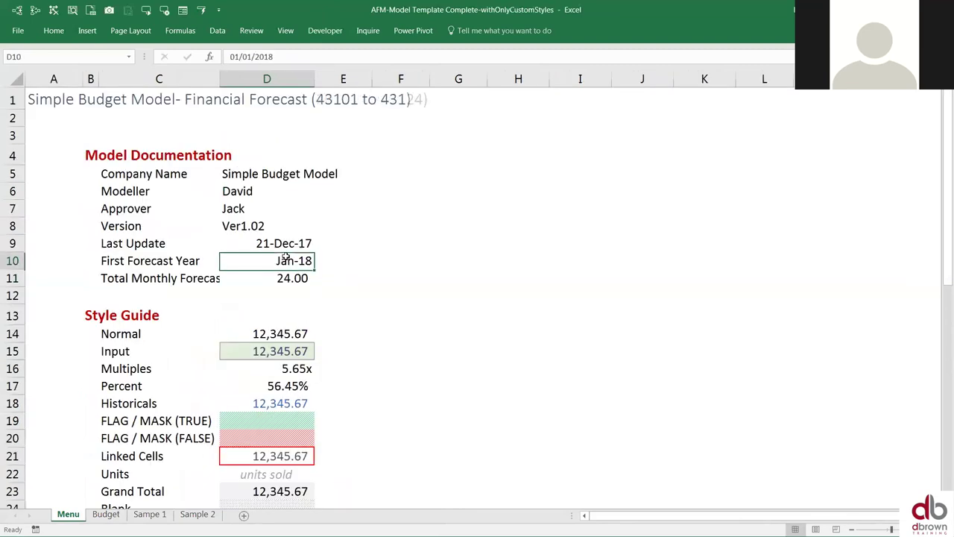
- Inspect the title link in the Budget sheet's cell A1 and the title formula in the Menu sheet's cell A1
left_click(299, 276)
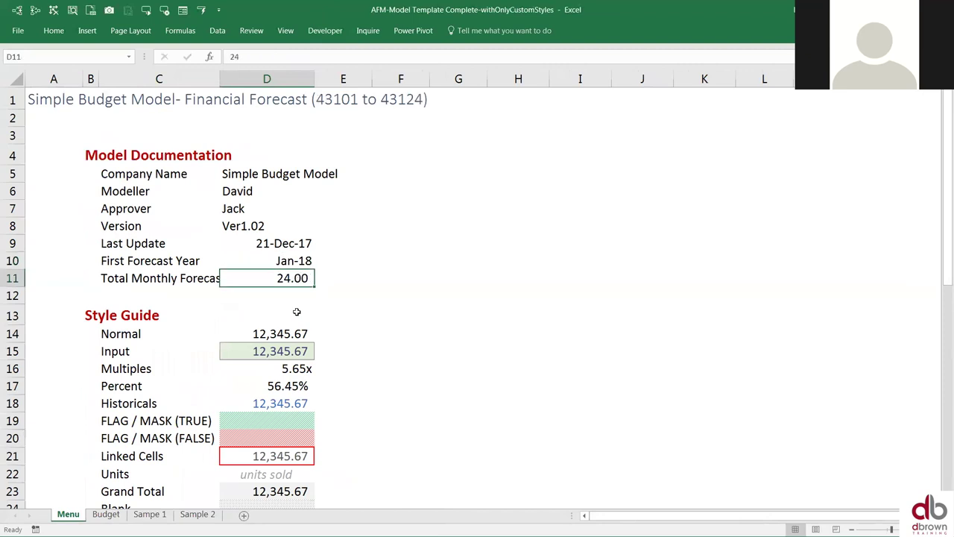
left_click(107, 515)
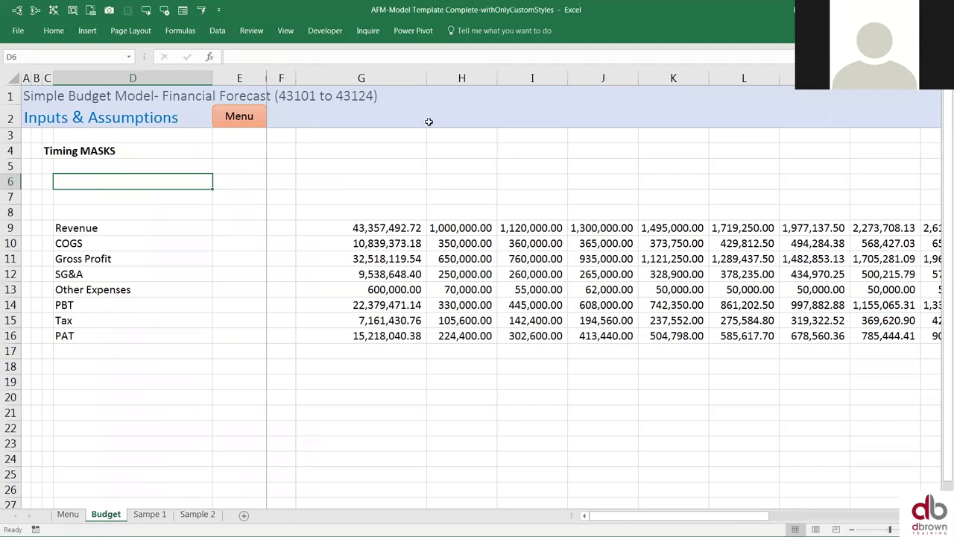
left_click(319, 116)
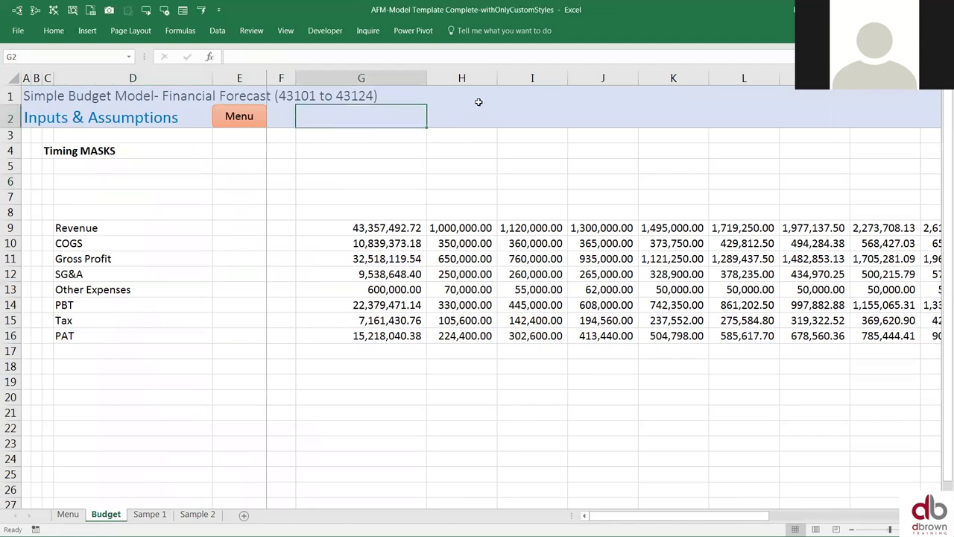
left_click(477, 99)
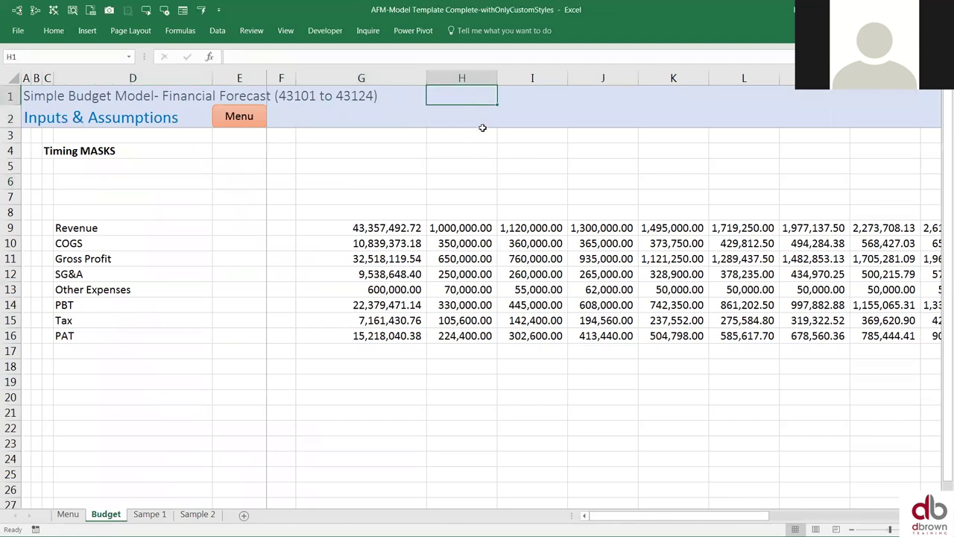
left_click(26, 100)
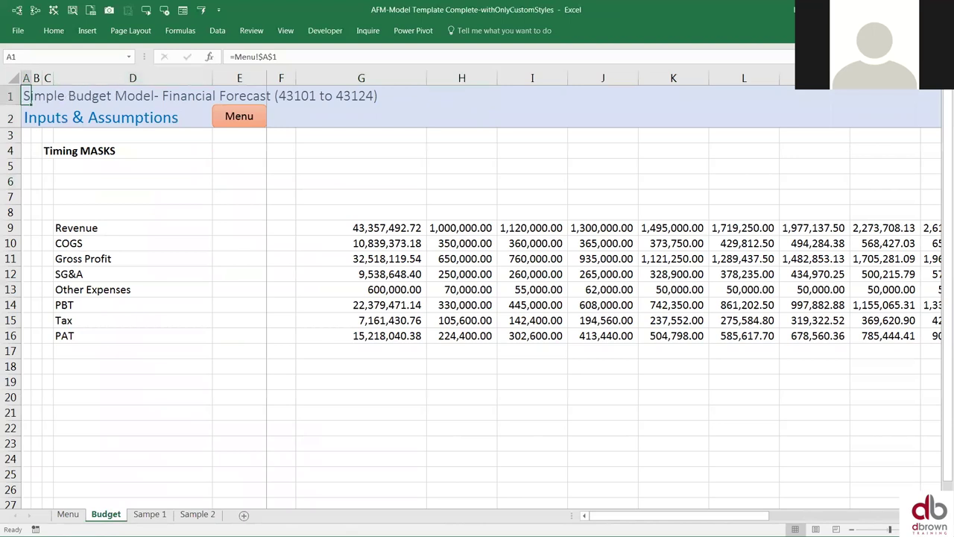
left_click(68, 515)
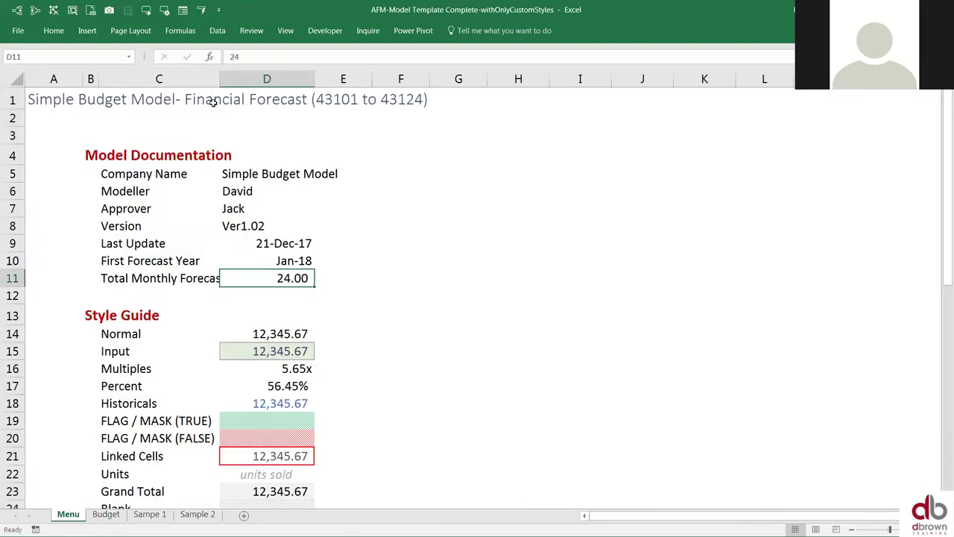
left_click(30, 105)
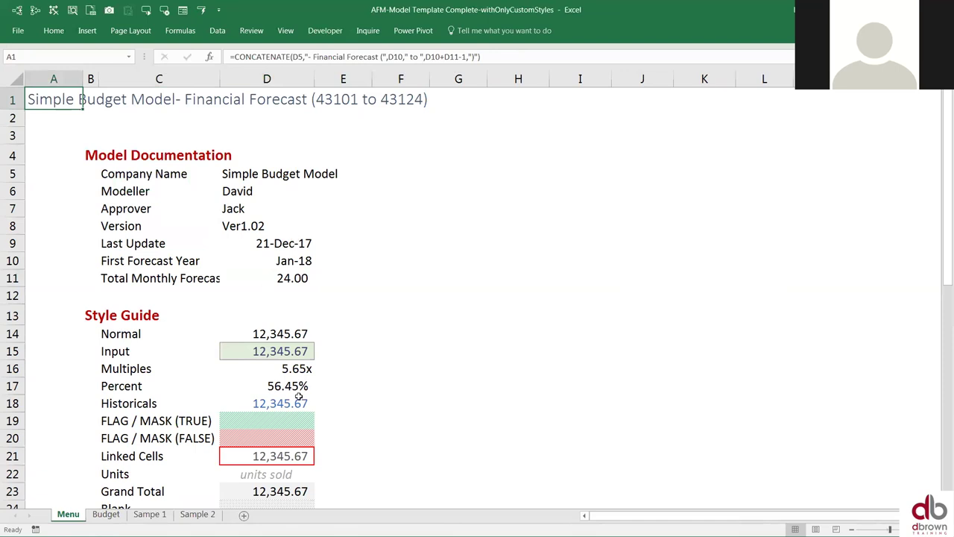
scroll(314, 396, "down", 2)
scroll(313, 380, "up", 2)
left_click(382, 56)
key("shift+End")
key("Delete")
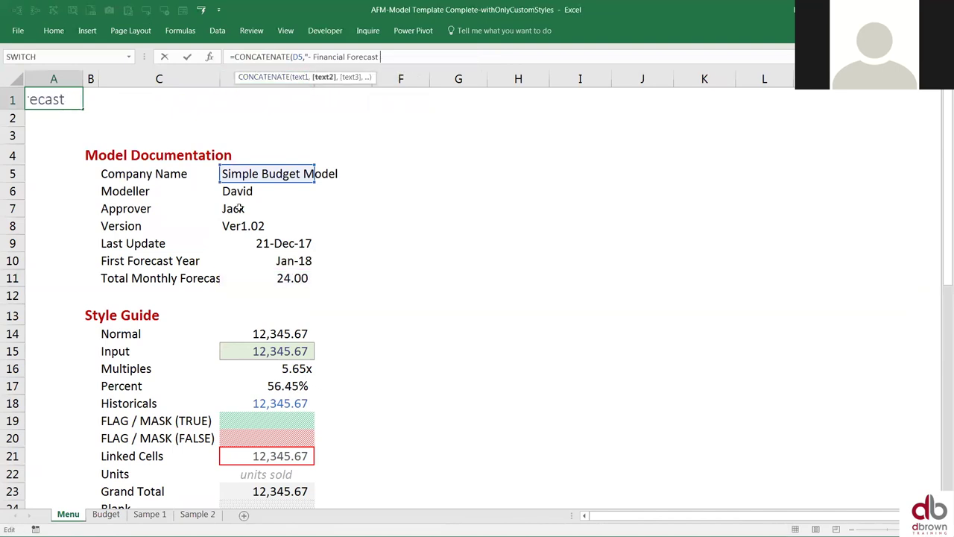
key("Escape")
- Replace the title formula in the Menu sheet's cell A1 with the value copied from the Company Name in D5
left_click(244, 169)
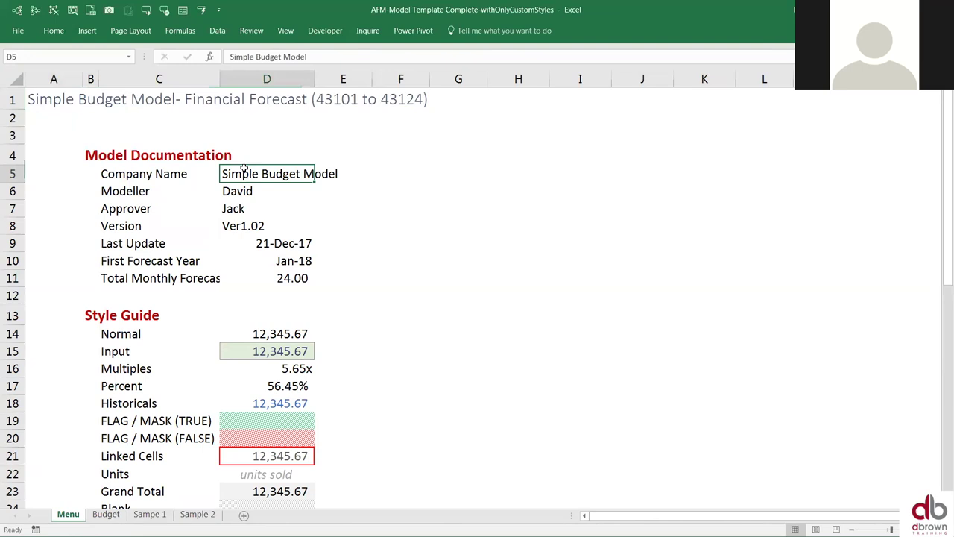
key("ctrl+c")
key("ctrl+Home")
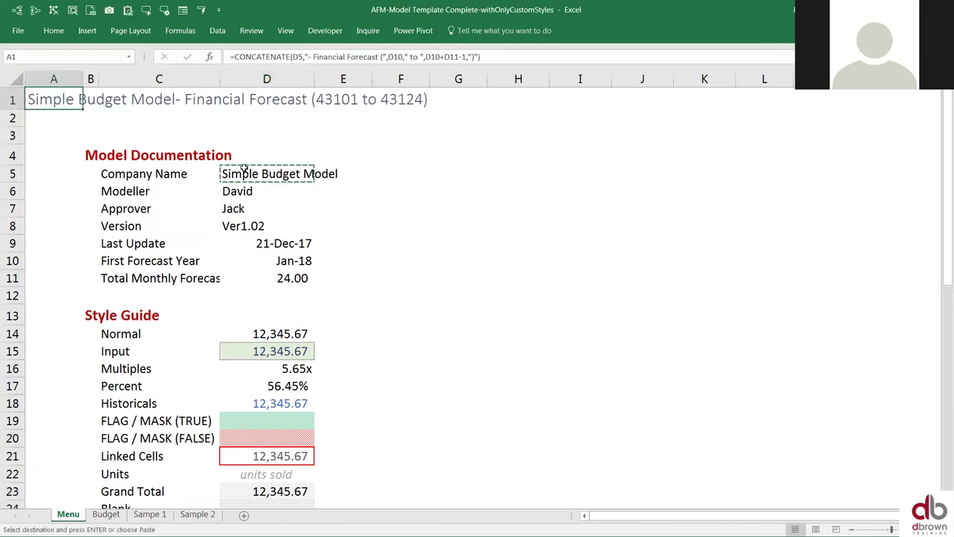
key("alt+e")
key("s")
key("v")
key("Return")
key("Escape")
key("Down")
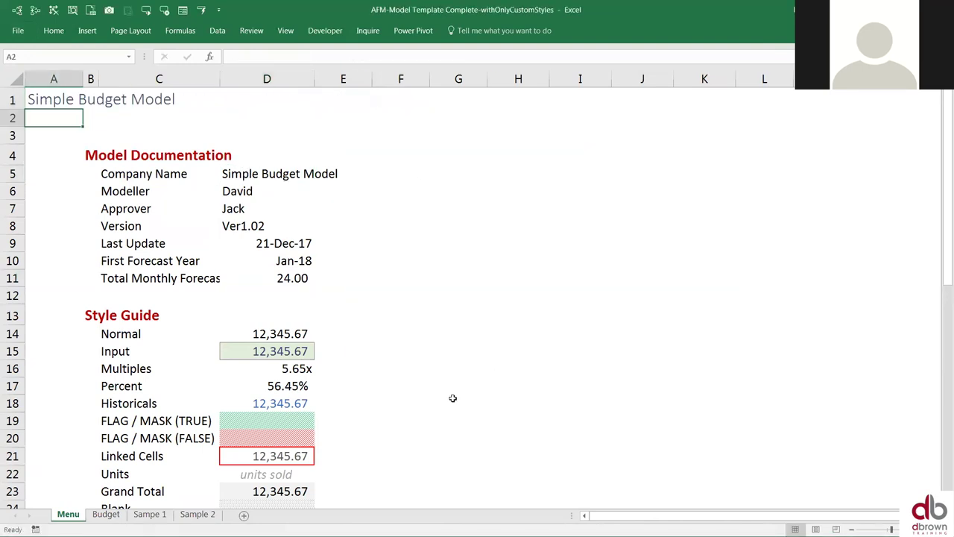
- Link cell G2 of the Budget sheet to the first forecast date with the absolute reference =Menu!$D$10
left_click(104, 514)
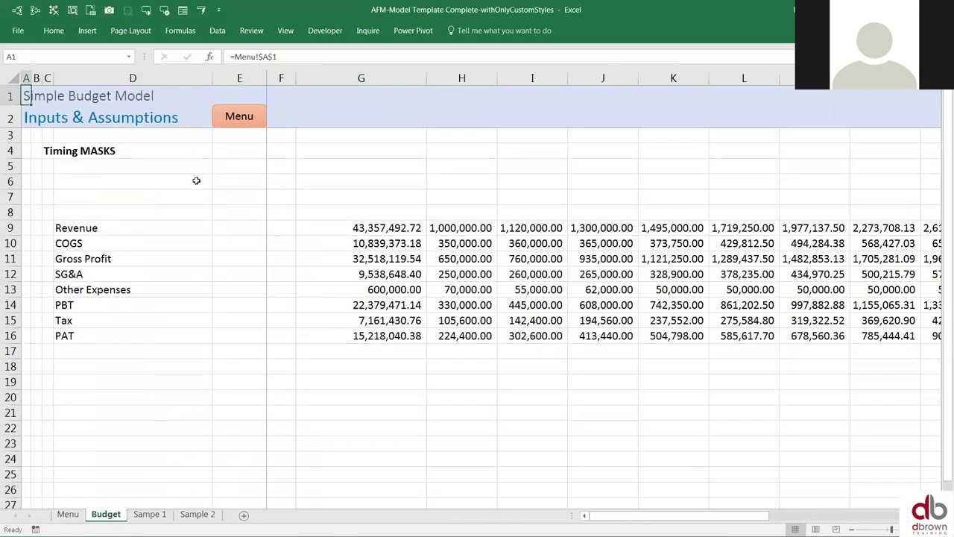
left_click(152, 169)
left_click(487, 93)
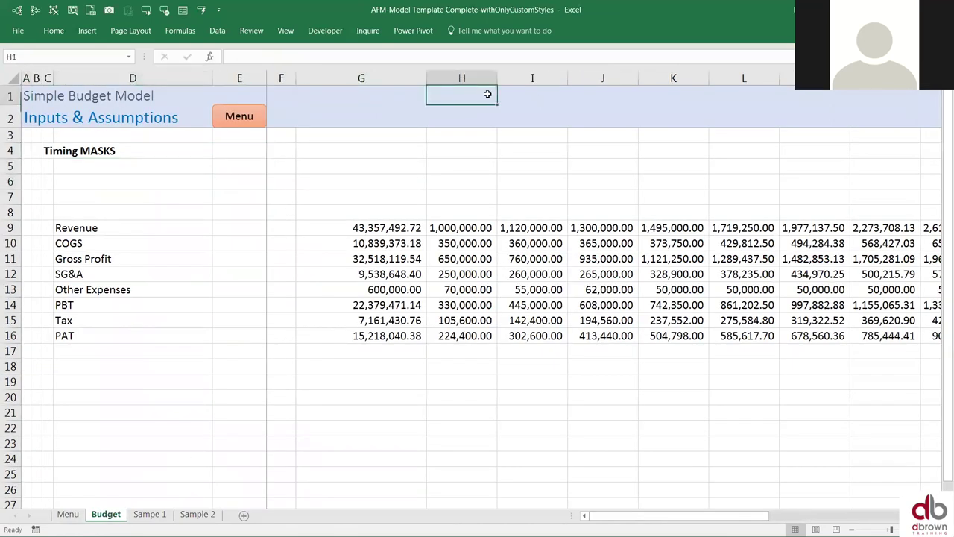
left_click_drag(482, 89, 465, 141)
mouse_move(381, 100)
left_mouse_down()
mouse_move(388, 115)
mouse_move(388, 95)
left_mouse_up()
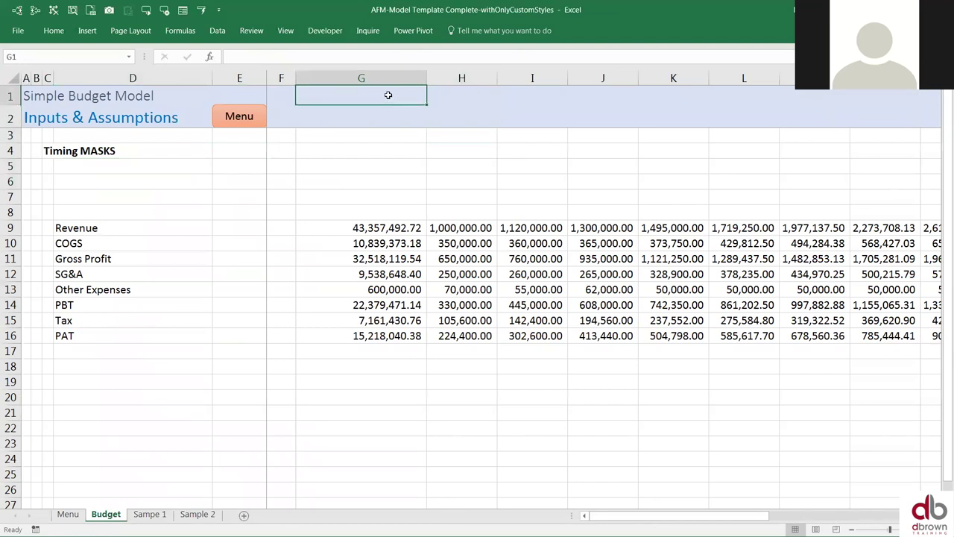
key("Down")
type("=")
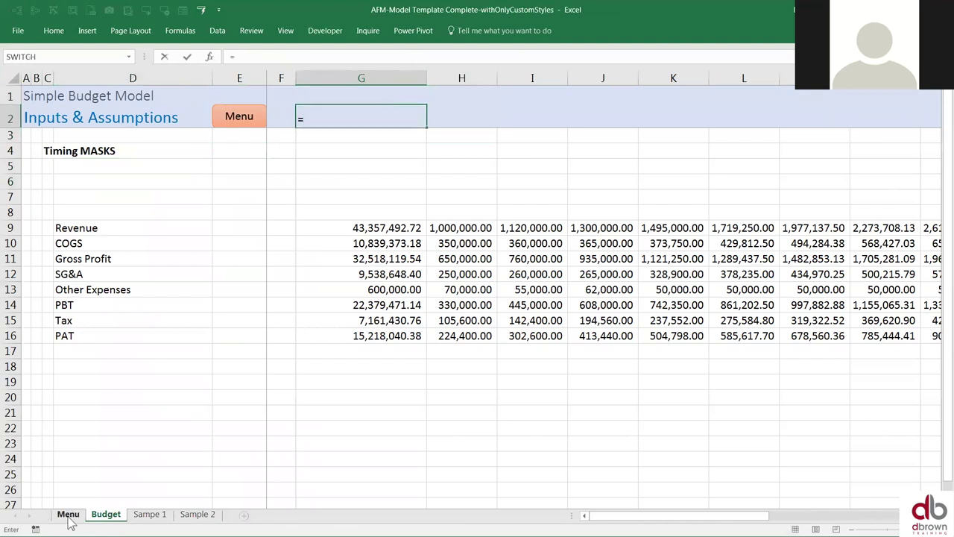
left_click(68, 515)
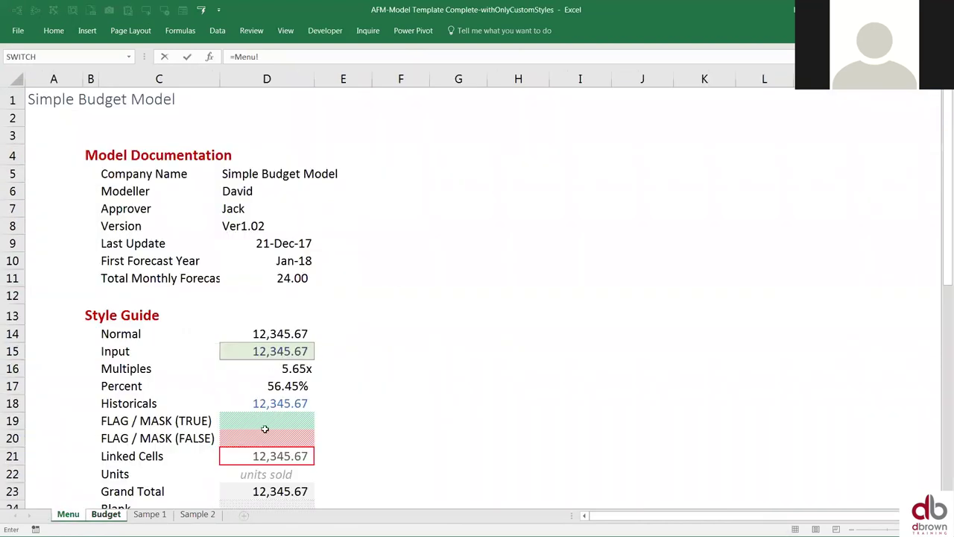
left_click(295, 261)
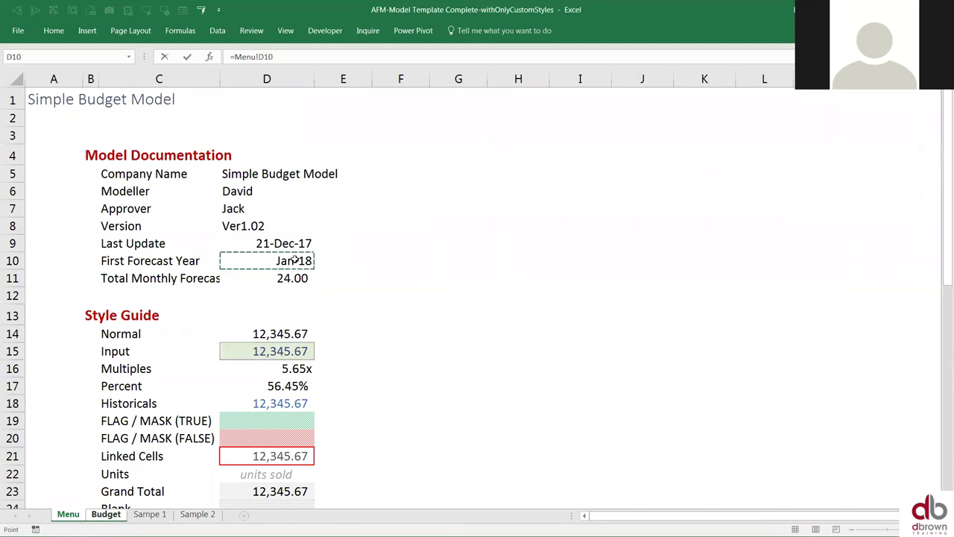
key("F4")
key("Return")
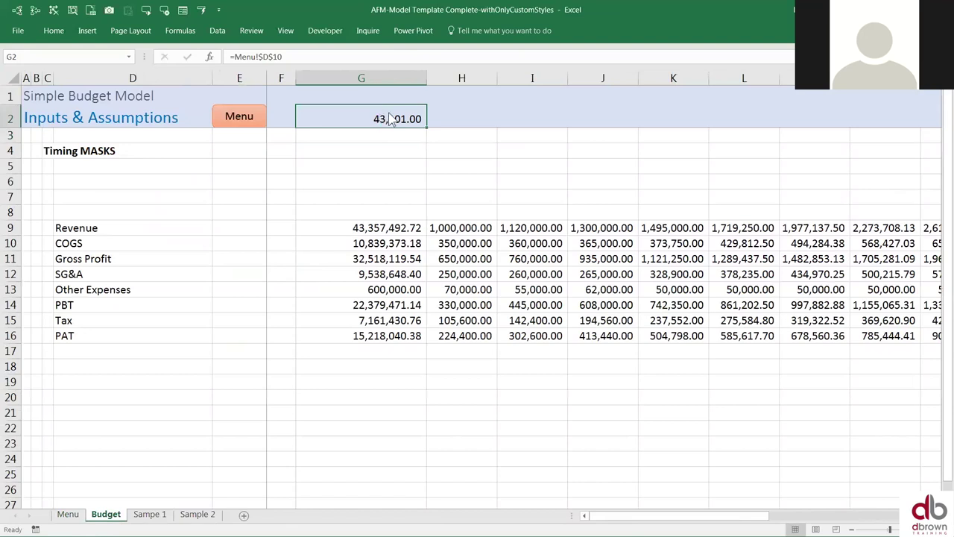
- Give cell G2 the custom date format mmm-yyy and narrow column G to fit its figures
key("ctrl+1")
left_click(321, 134)
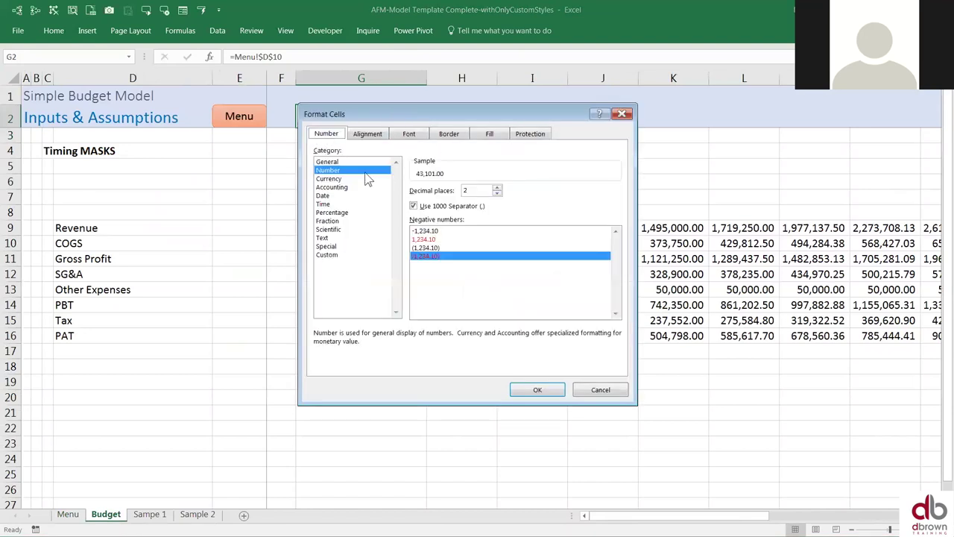
left_click(328, 255)
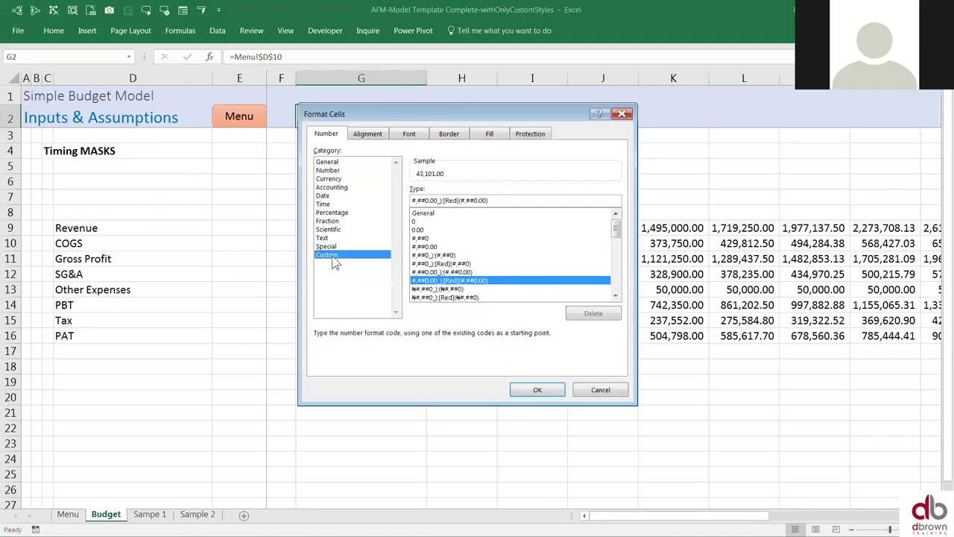
key("Tab")
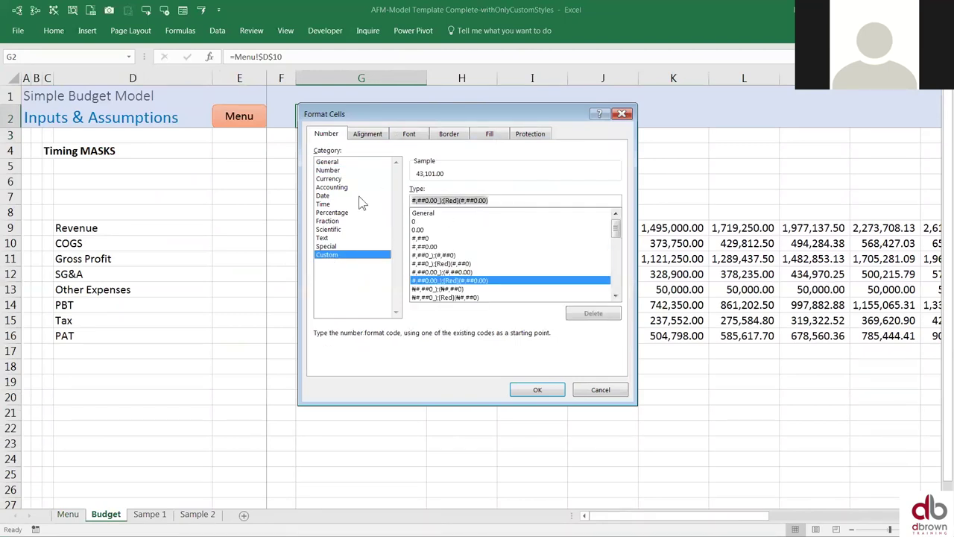
type("mmm-yyy")
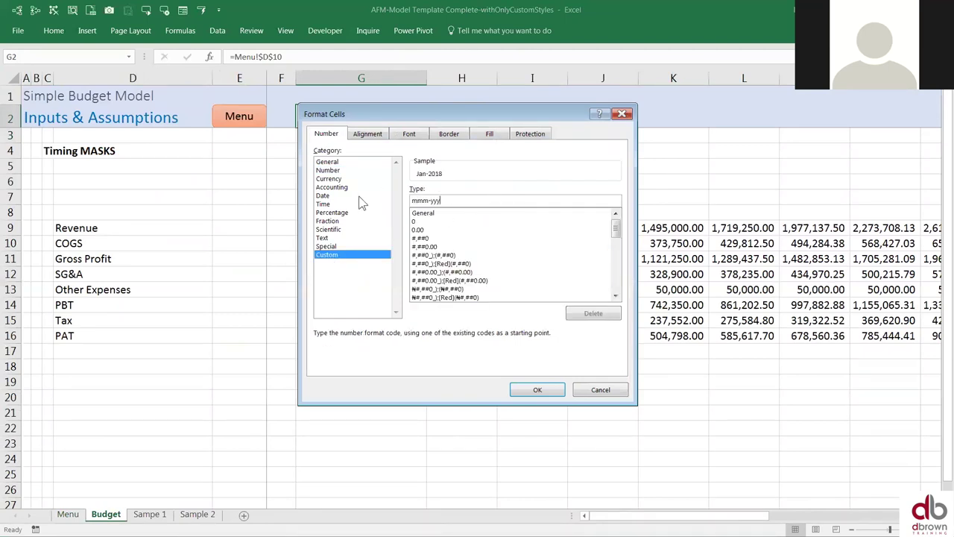
key("Return")
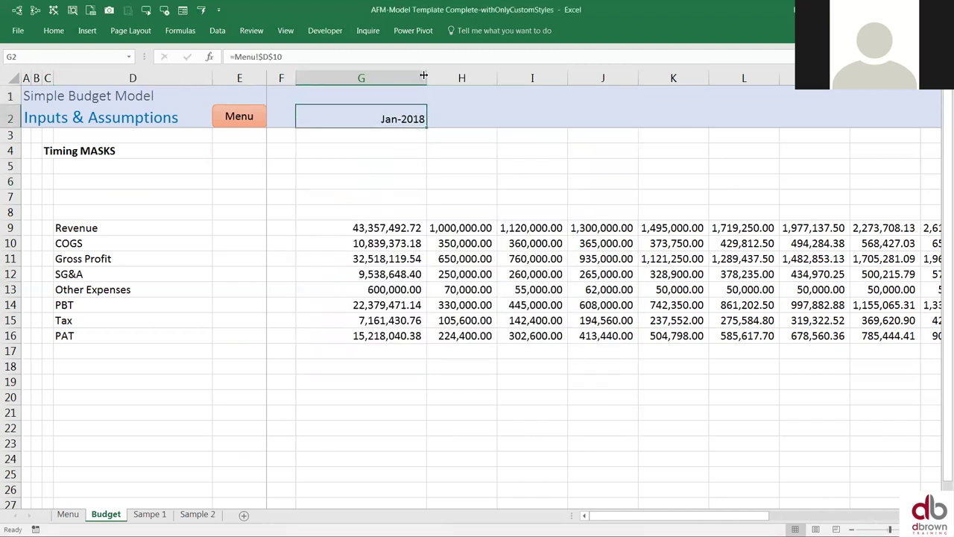
left_click_drag(424, 76, 343, 117)
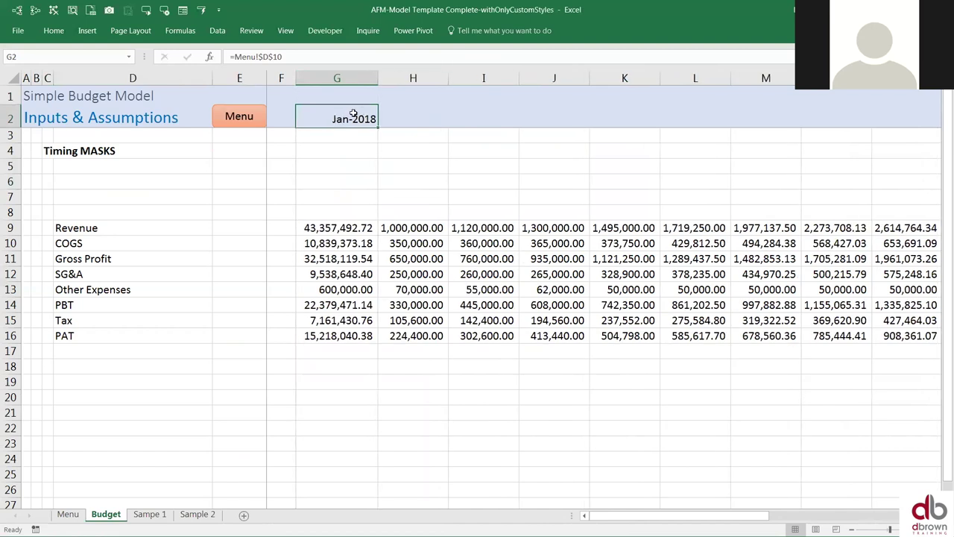
left_click(426, 119, "shift")
left_click_drag(359, 123, 390, 115)
left_click(407, 114)
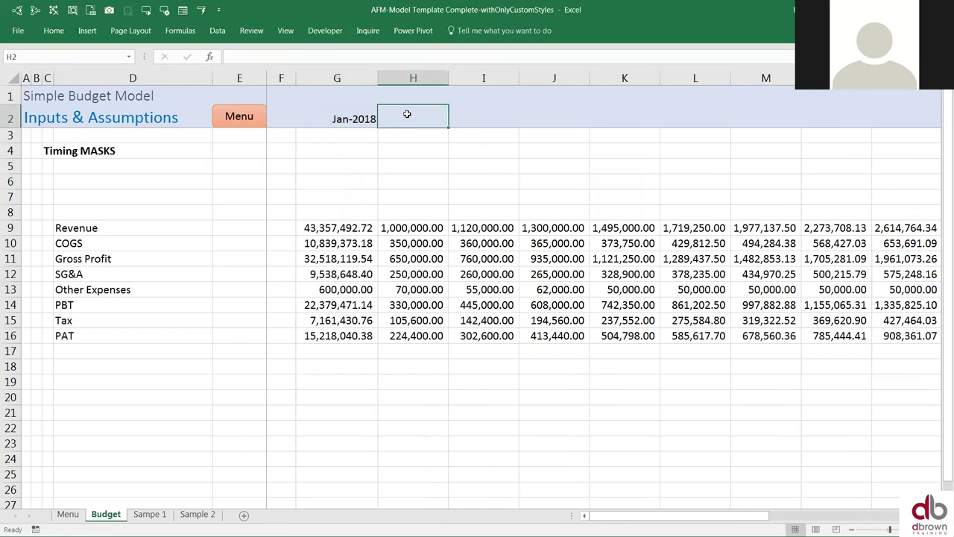
type("=")
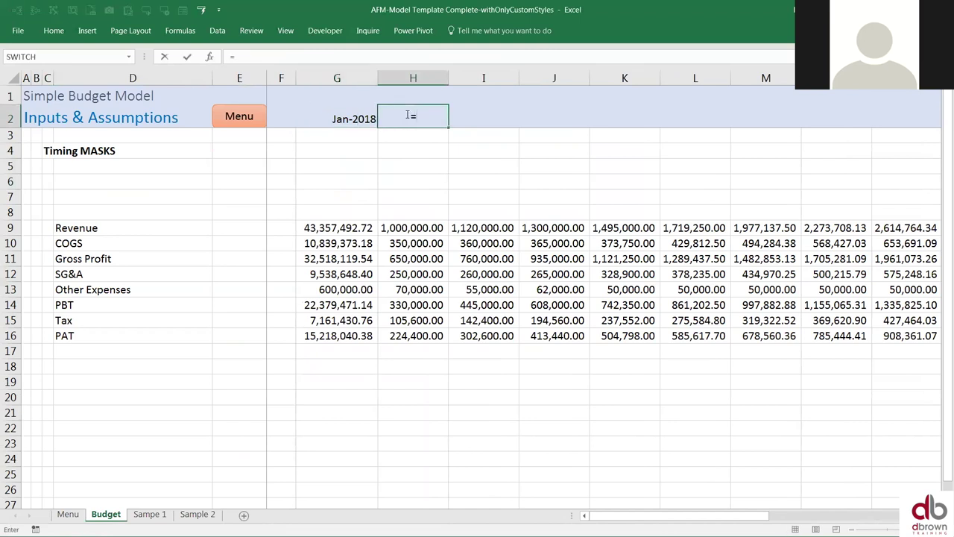
key("Left")
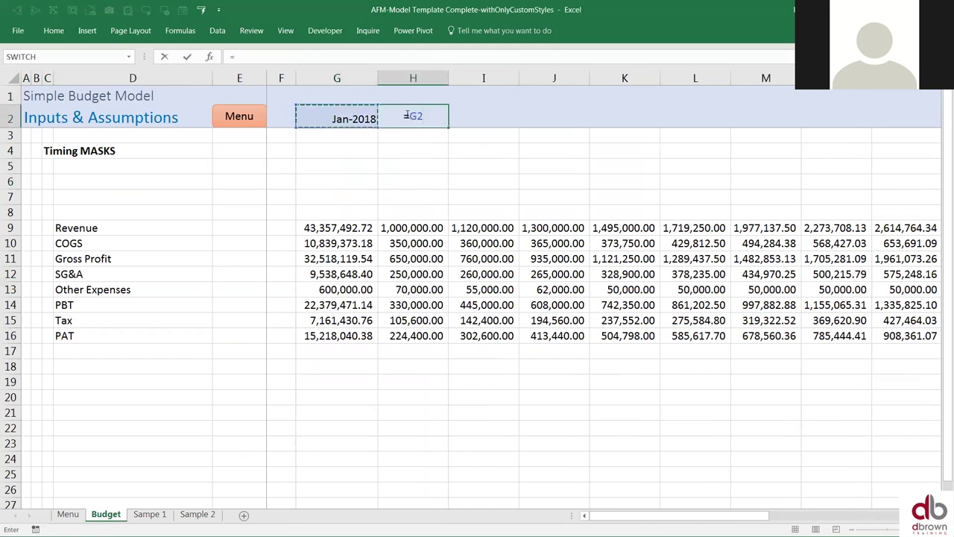
key("Escape")
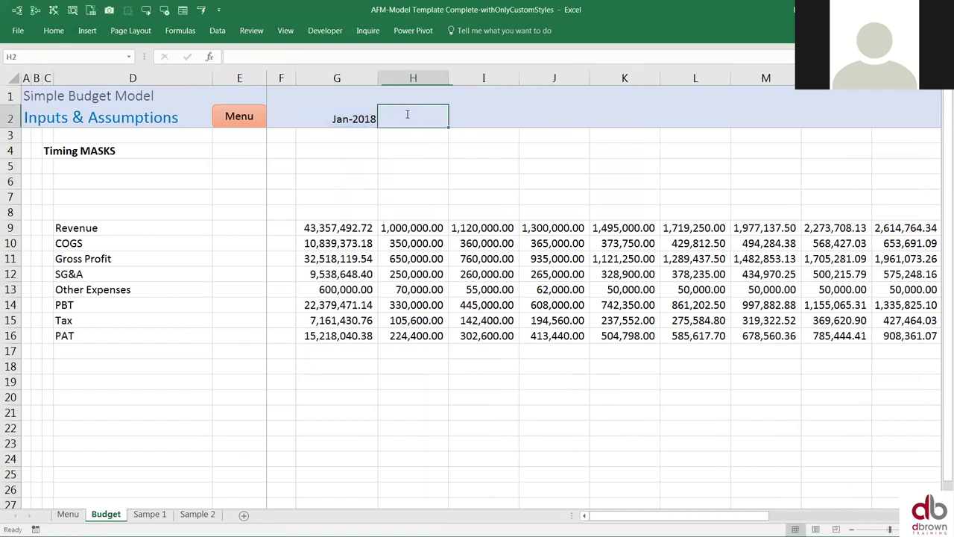
- Enter =EOMONTH(G2,1) in cell H2 of the Budget sheet to produce the next month-end date
type("=eo")
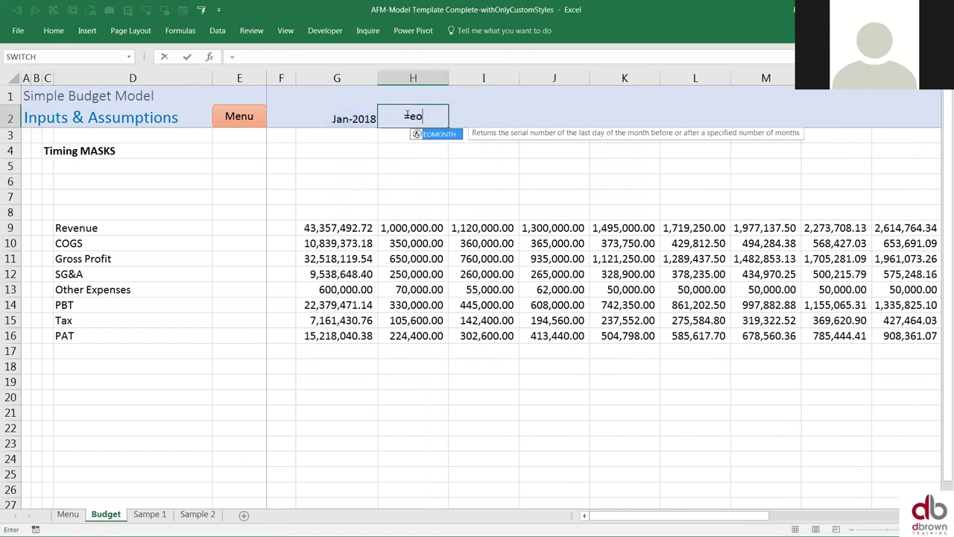
key("Tab")
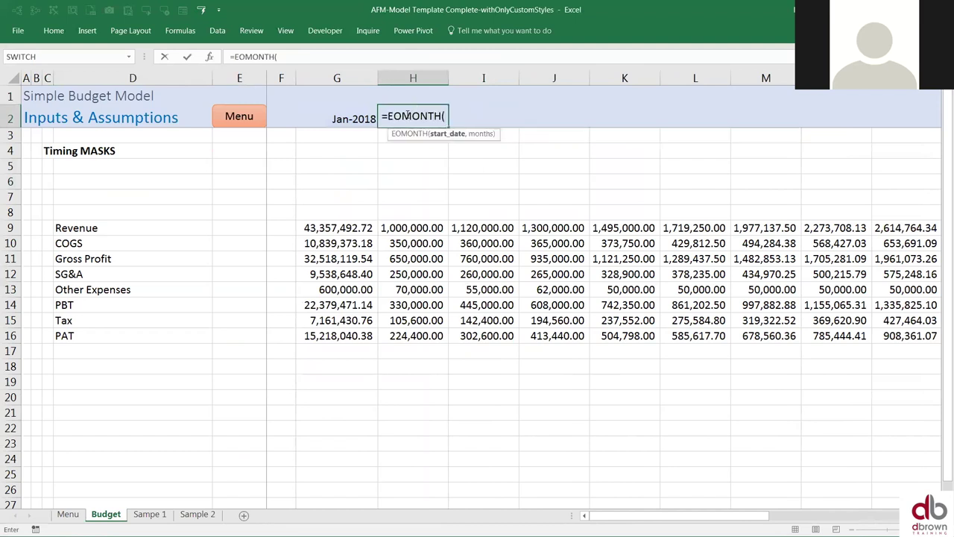
key("Left")
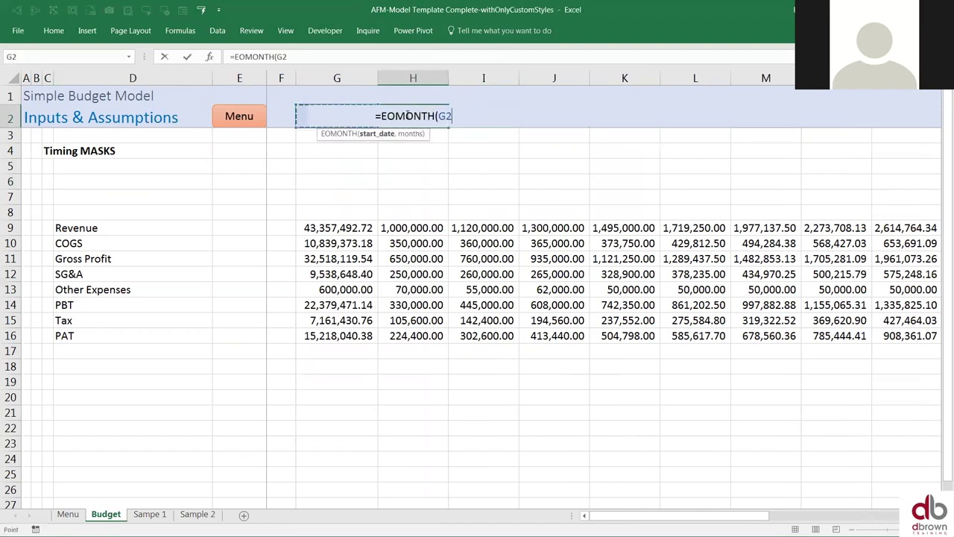
type(",1)")
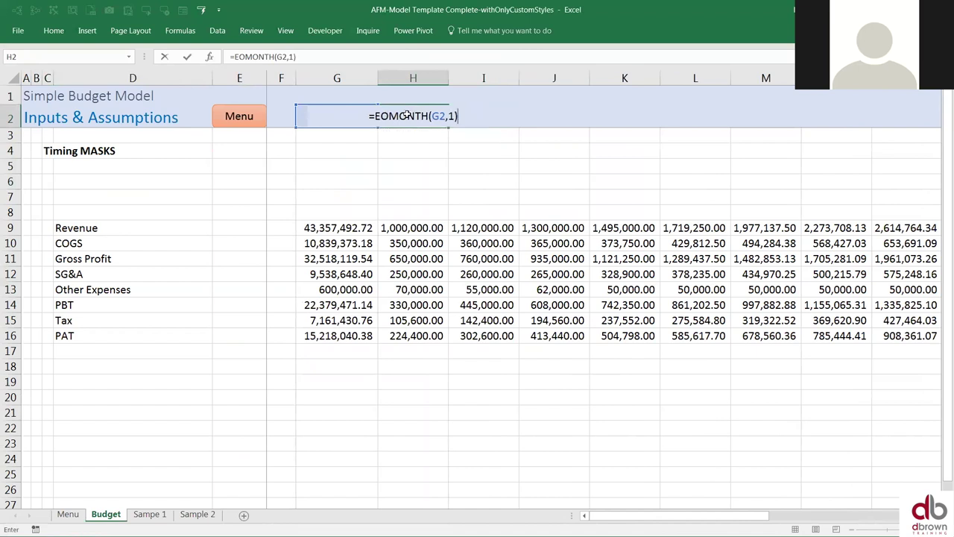
- Copy the date format of cell G2 onto cell H2 by pasting formats only
key("Left")
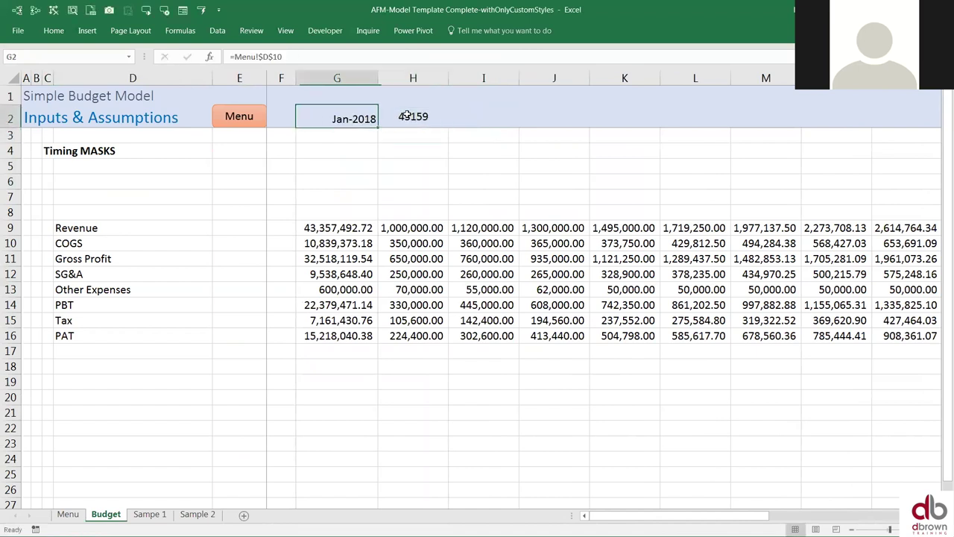
key("ctrl+c")
key("Right")
key("alt+e")
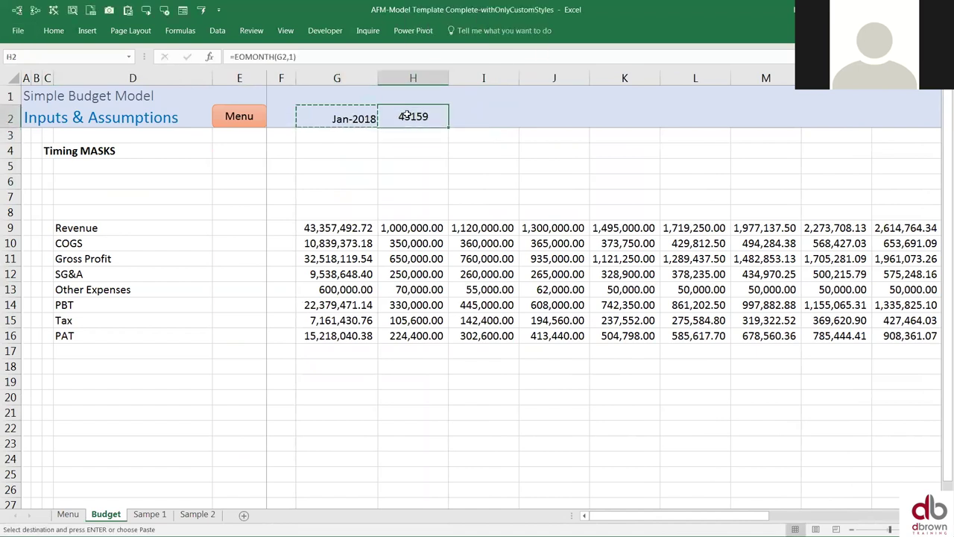
key("s")
key("v")
key("t")
key("Return")
key("Escape")
key("Return")
left_click(407, 114)
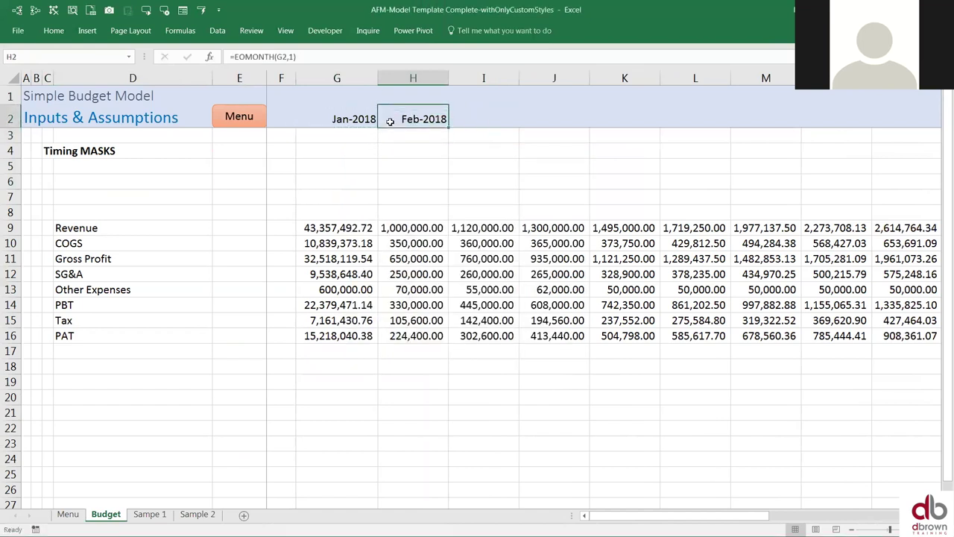
- Fill the EOMONTH formula from H2 across row 2 through column AR
double_click(389, 122)
key("Escape")
left_click_drag(449, 126, 888, 124)
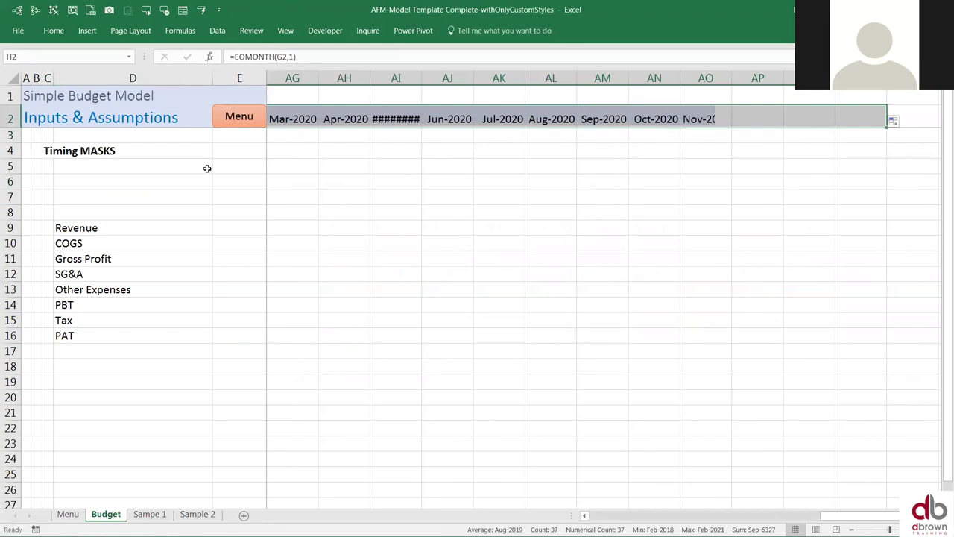
key("Home")
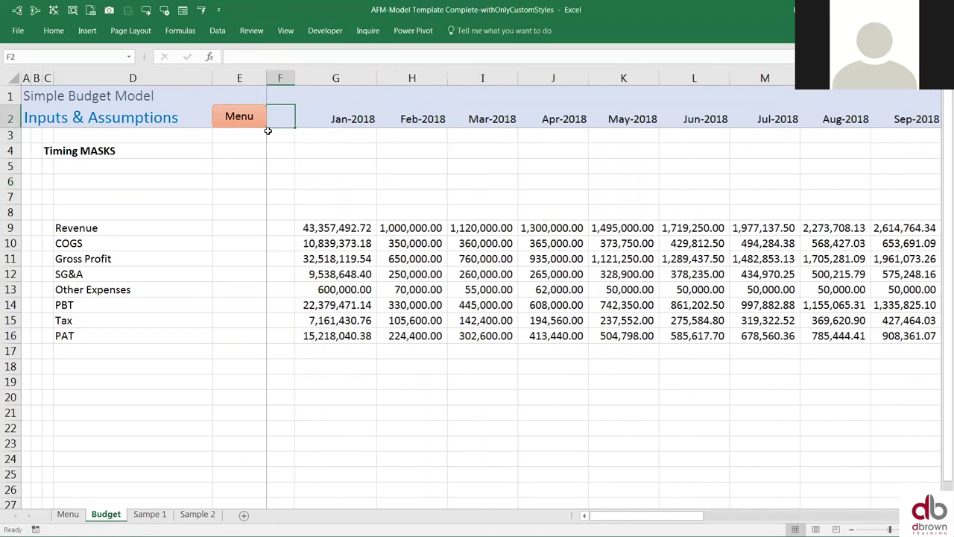
- Delete the surplus timeline columns from AE onwards so that the timeline ends at Dec-2019
key("Right")
key("Right")
key("Right")
key("Right")
key("Right")
key("Right")
key("Right")
key("Right")
key("Right")
key("Right")
key("Right")
key("Right")
key("Right")
key("Right")
key("Right")
key("Right")
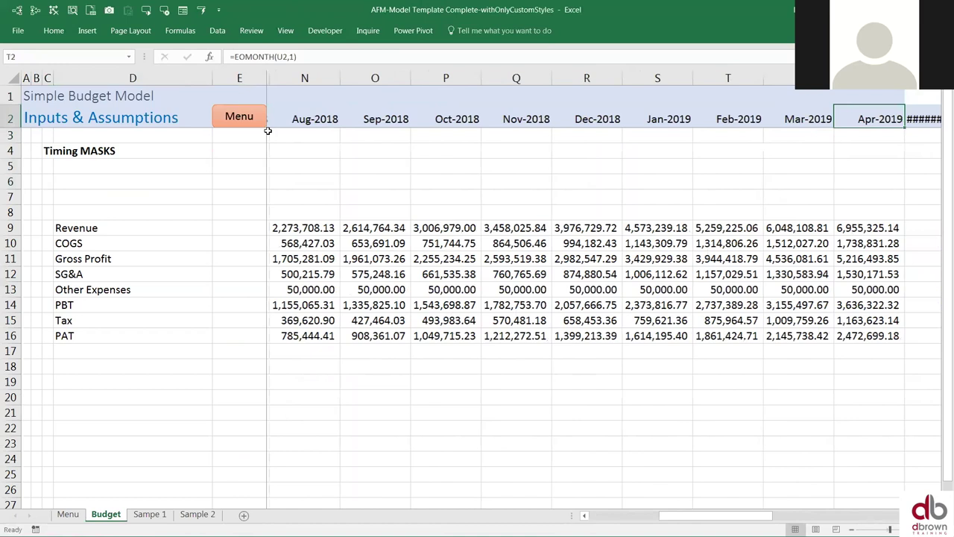
key("Right")
key("Right")
key("Right")
key("Right")
key("Right")
key("Right")
key("Right")
key("Right")
key("Right")
key("ctrl+shift+Right")
key("ctrl+shift+Right")
key("ctrl+space")
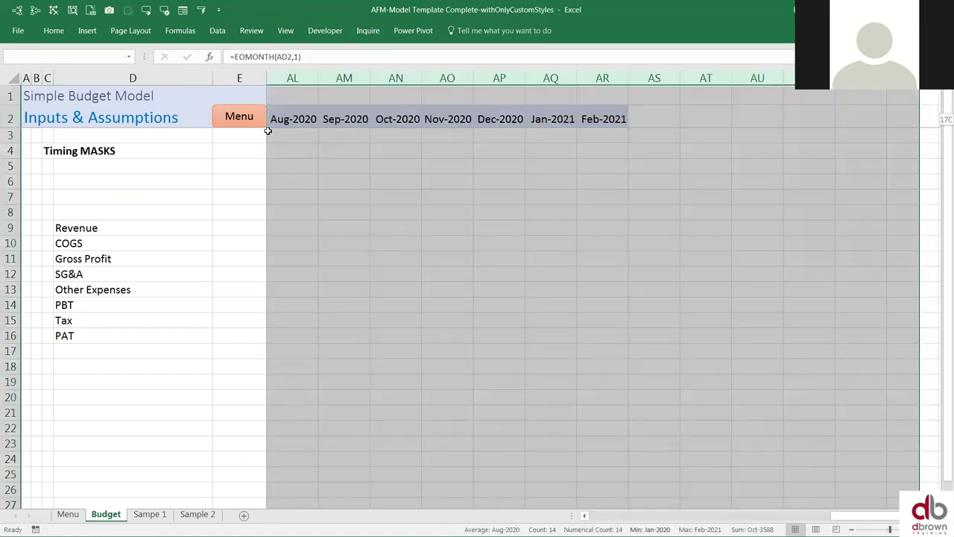
key("ctrl+minus")
- Extend the blue header shading along row 1 from column G to the Dec-2019 column
key("Left")
key("Up")
key("ctrl+Left")
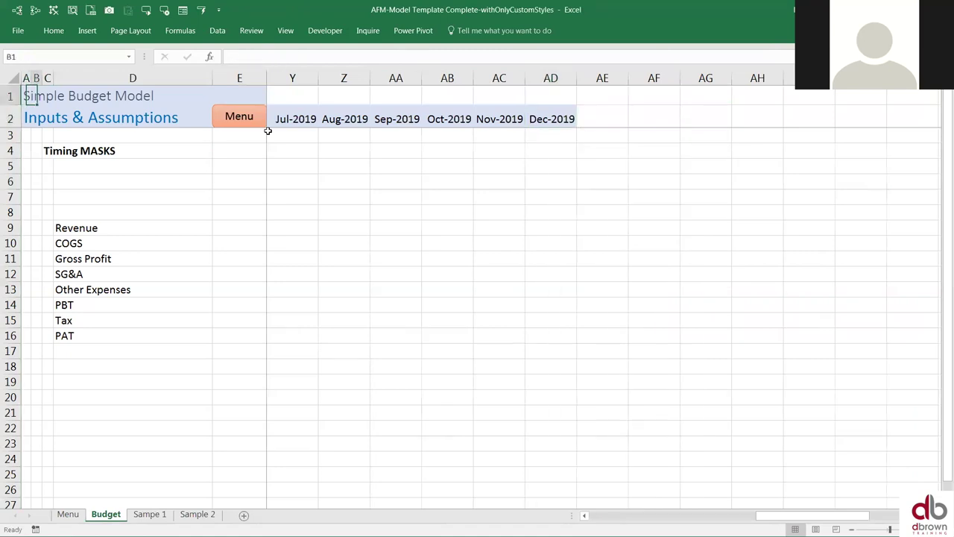
key("ctrl+Right")
key("Down")
key("ctrl+Left")
key("Left")
key("Up")
key("shift+Left")
key("shift+Left")
key("shift+Left")
key("shift+Left")
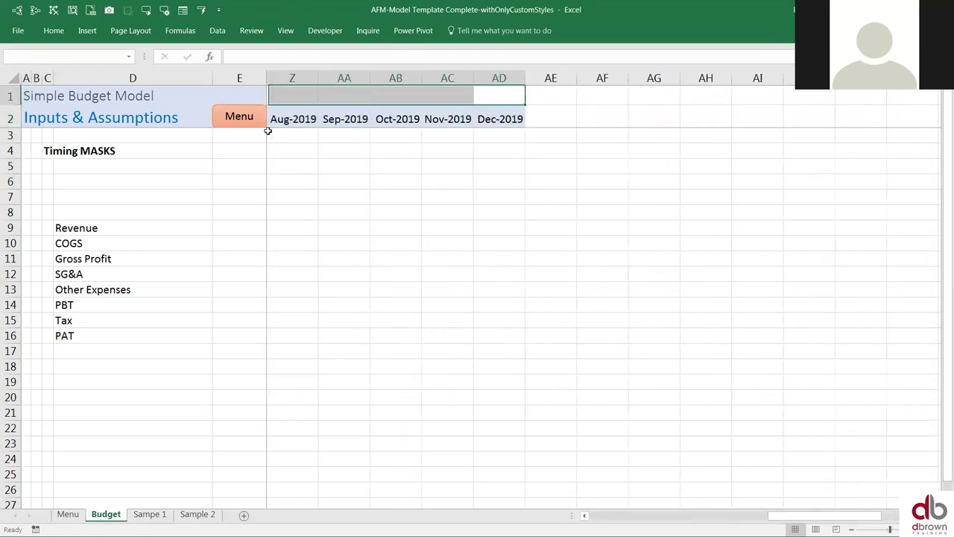
key("ctrl+shift+Left")
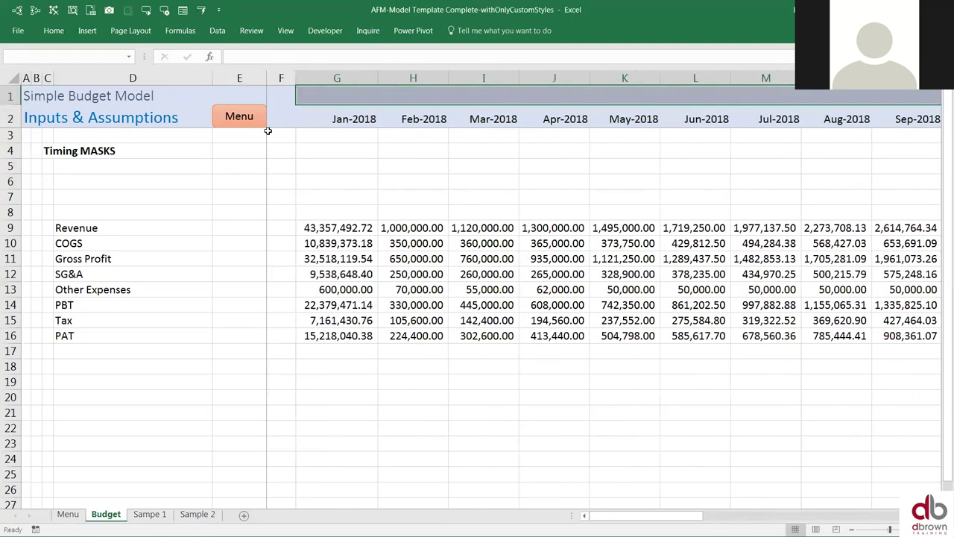
key("Left")
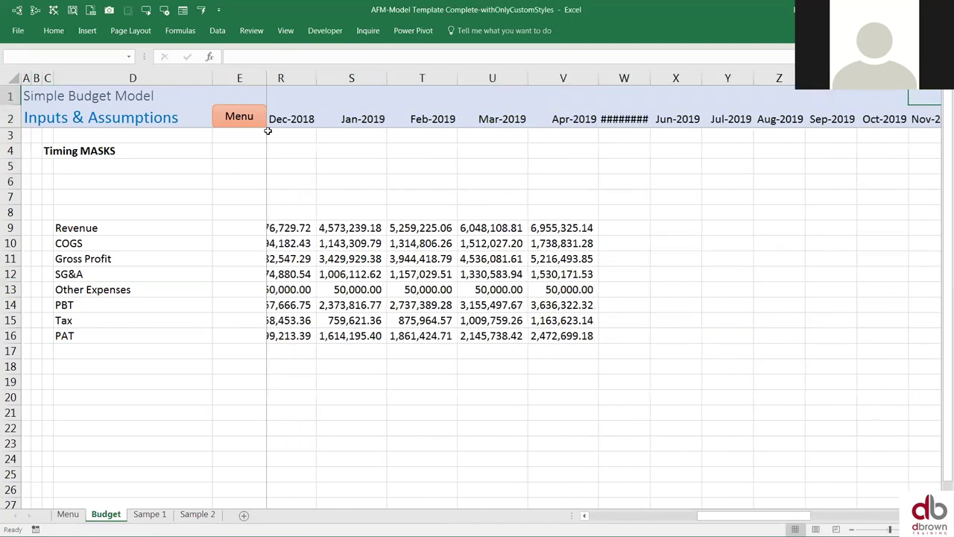
scroll(268, 131, "right", 1)
key("Down")
key("ctrl+Left")
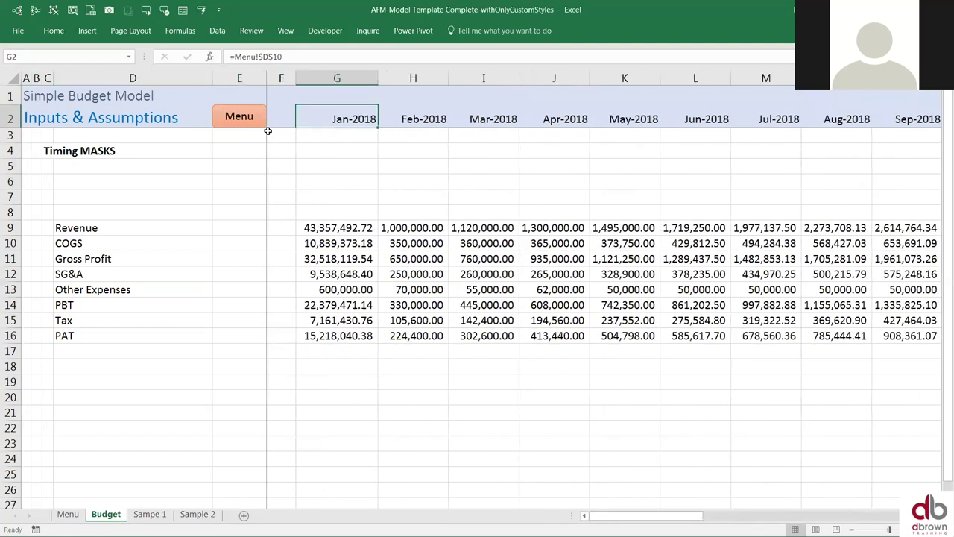
key("Down")
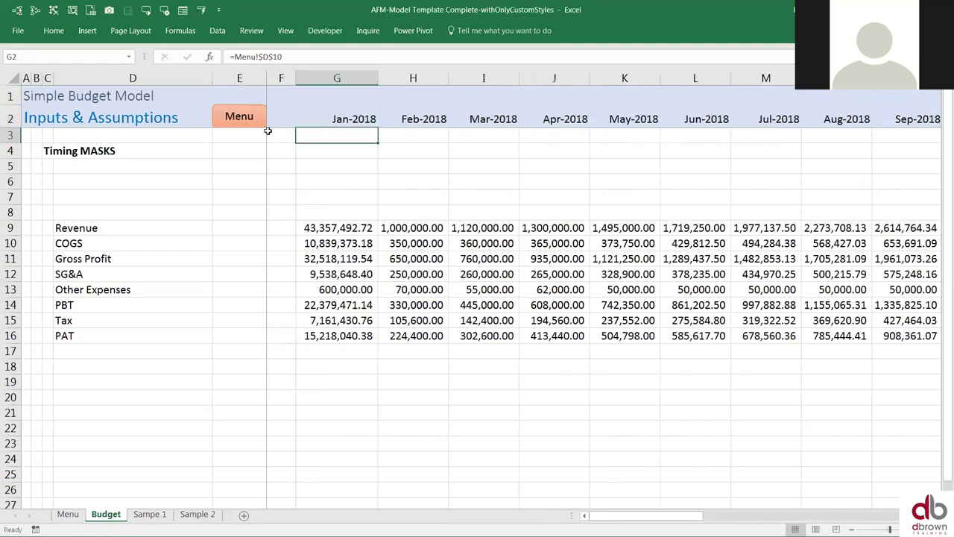
key("Up")
key("Right")
key("Right")
key("Left")
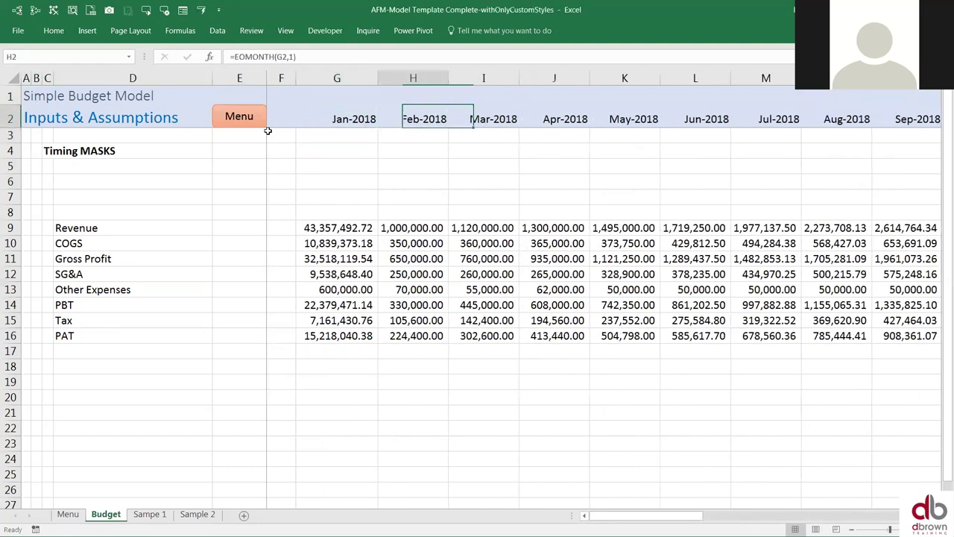
key("Left")
key("Down")
key("Down")
key("Left")
key("Left")
key("Left")
key("Right")
key("Right")
key("Right")
key("Up")
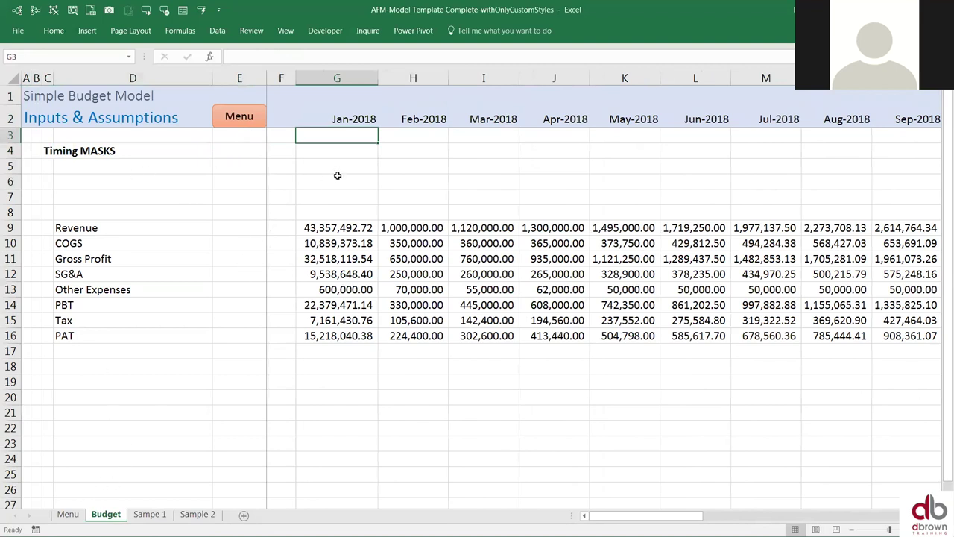
- Label the two timing mask rows Actual Data in D5 and Forecast Data in D6
left_click(144, 163)
type("Actual ")
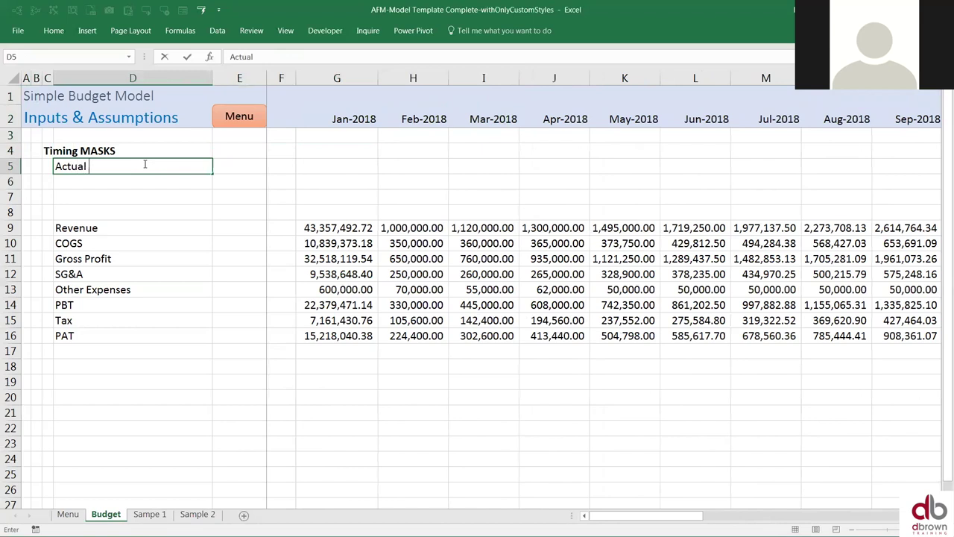
type("Data")
key("BackSpace")
key("BackSpace")
type("ta")
key("ctrl+Return")
key("Down")
type("Forec")
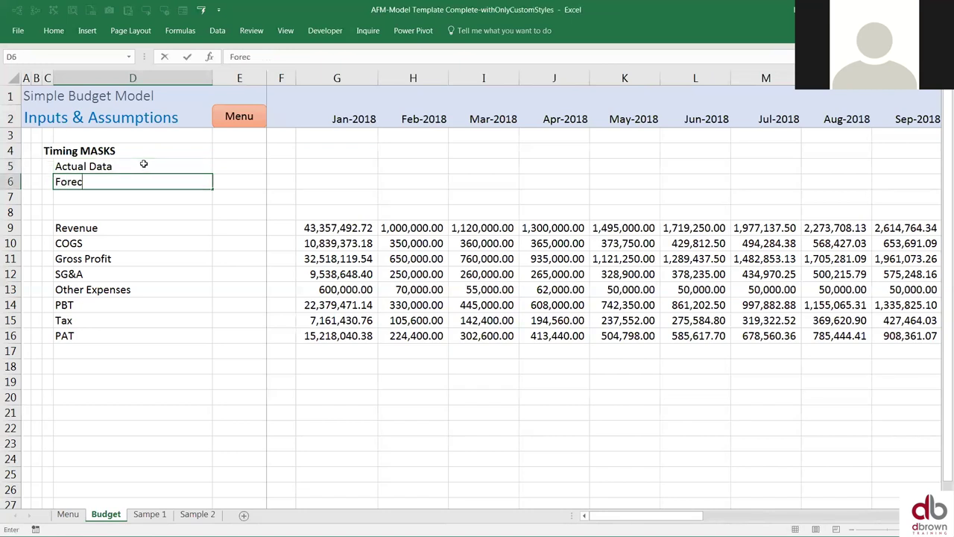
type("ast Data")
key("Return")
key("Up")
key("Up")
key("shift+Down")
key("shift+Up")
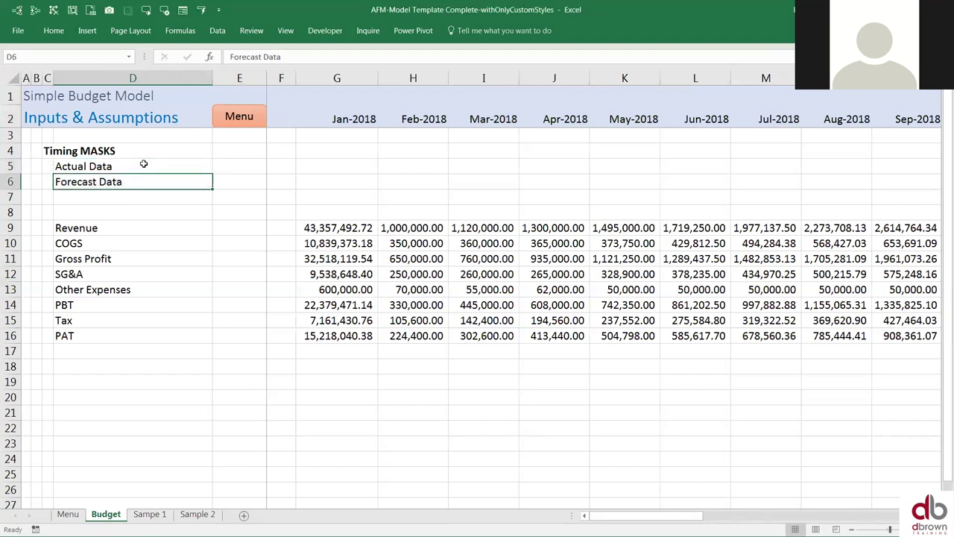
- Examine how far the monthly figures from Revenue to PAT extend under the timeline
key("Down")
key("Down")
key("Up")
key("Up")
key("Down")
key("Up")
key("Down")
key("Down")
key("Down")
key("Down")
key("Down")
key("Right")
key("Right")
key("Right")
key("Up")
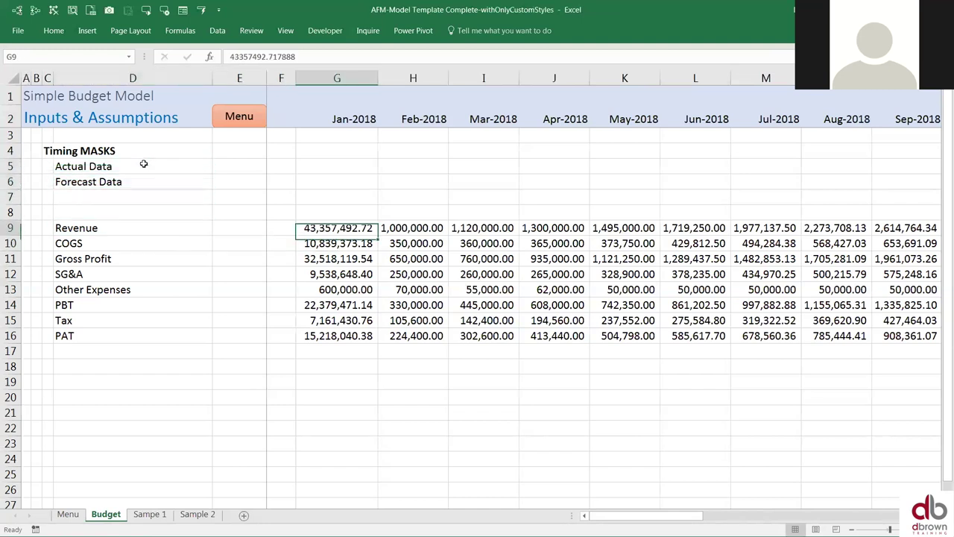
key("ctrl+shift+Right")
key("ctrl+shift+Down")
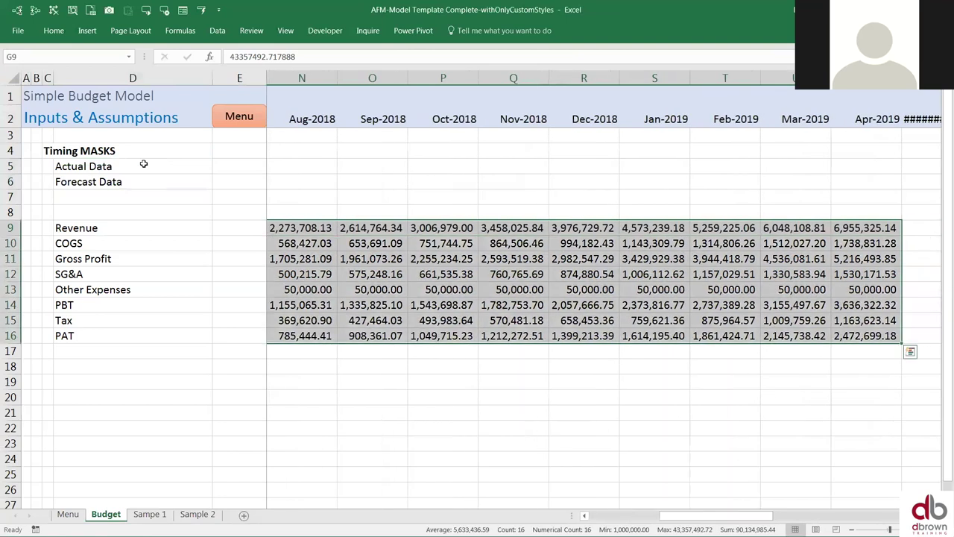
- Add the bold heading Budget Figures in cell C8 above the Revenue row
key("ctrl+Home")
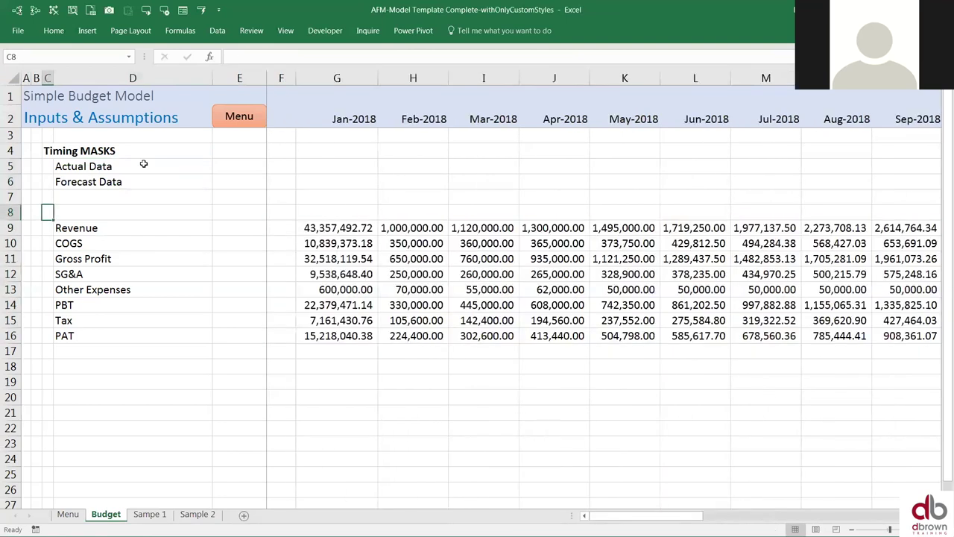
type("Budget")
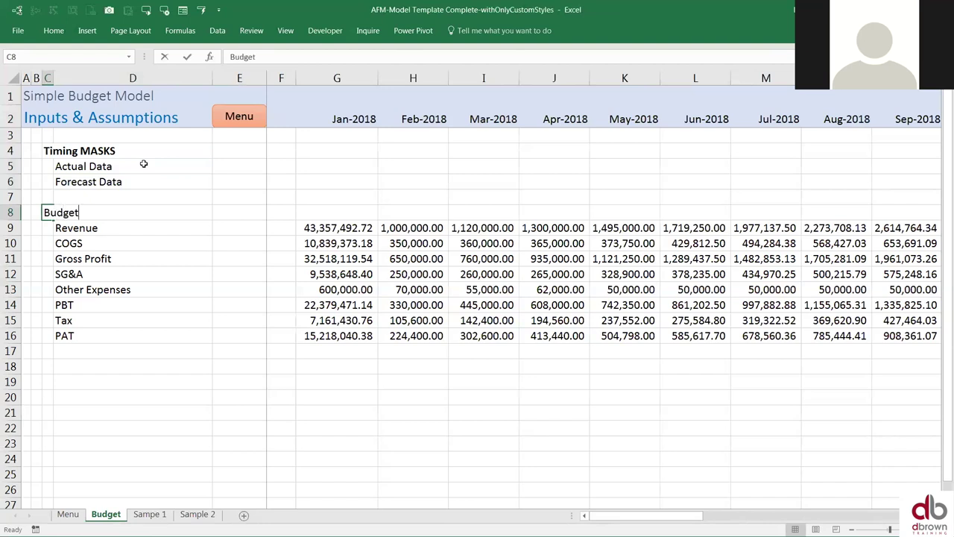
type(" Figures")
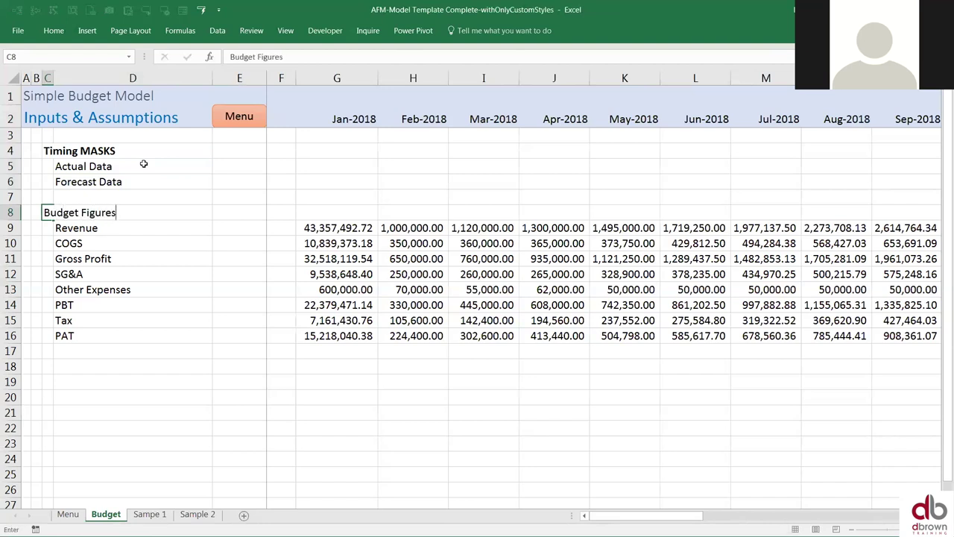
key("ctrl+Return")
key("ctrl+b")
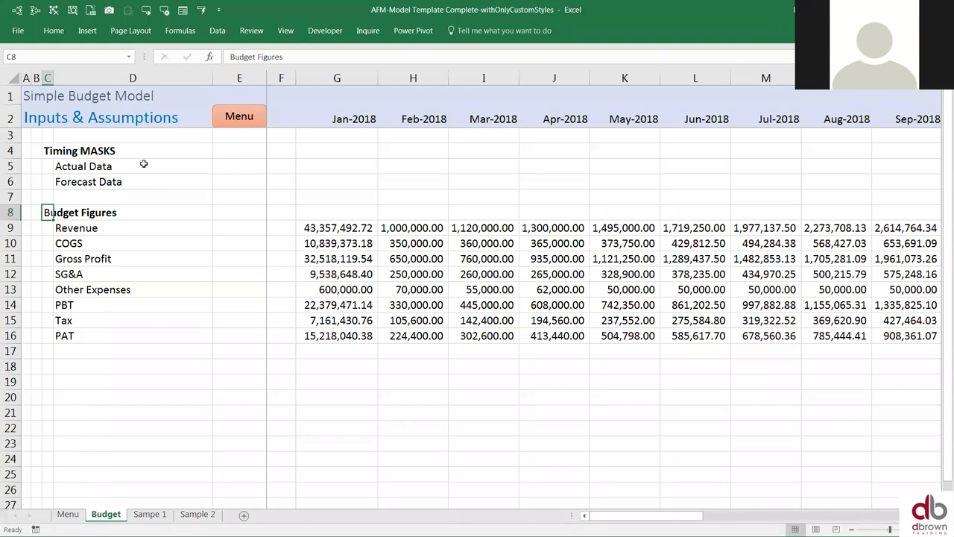
key("Up")
key("Up")
key("Up")
key("Right")
key("Right")
key("Right")
key("shift+Right")
key("shift+Right")
key("shift+Right")
key("shift+Down")
key("shift+Right")
key("shift+Right")
key("shift+Right")
key("shift+Right")
key("shift+BackSpace")
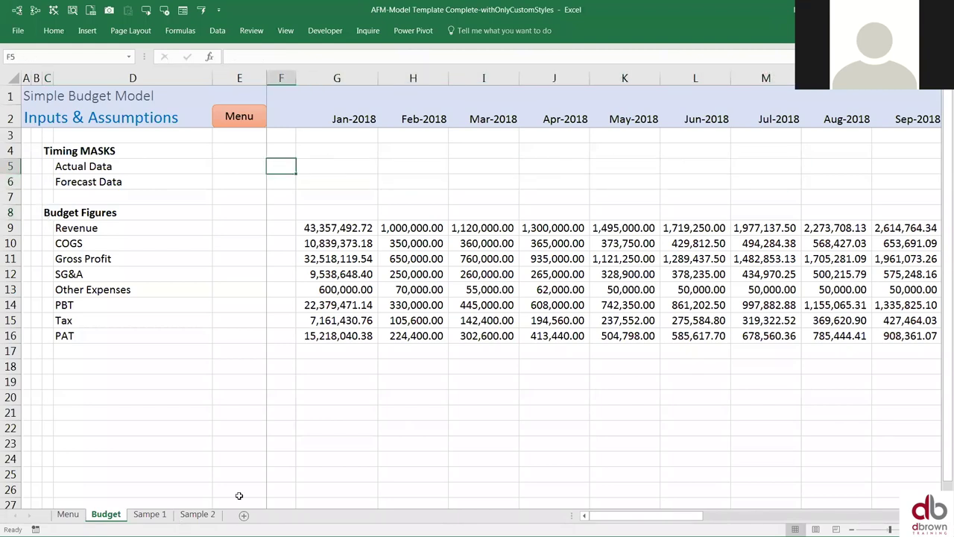
- Insert two blank rows above the Style Guide section of the Menu sheet
left_click(75, 517)
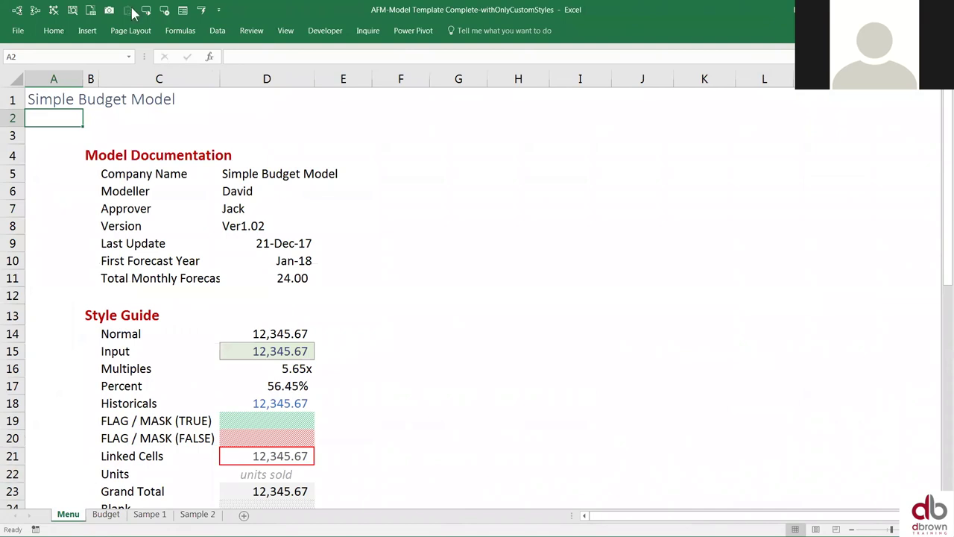
left_click(190, 296)
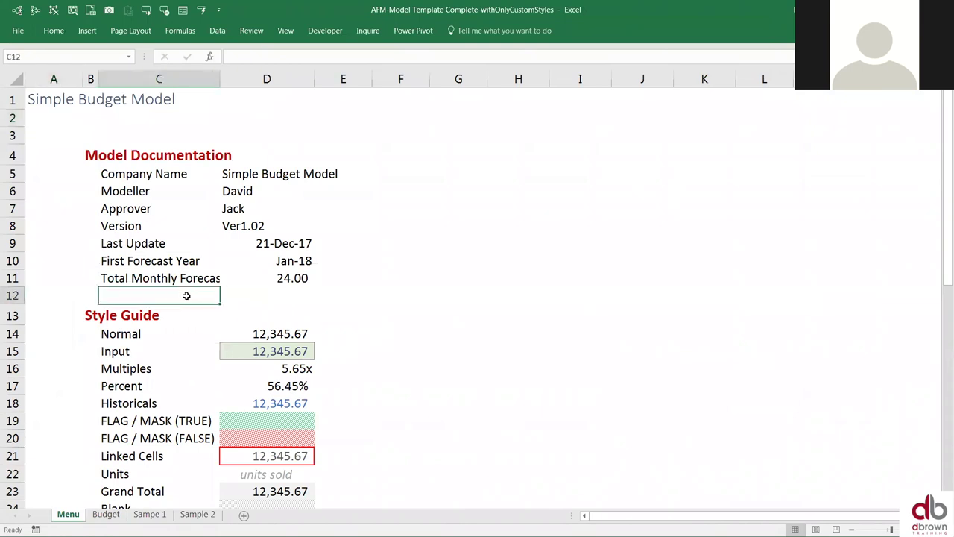
key("shift+space")
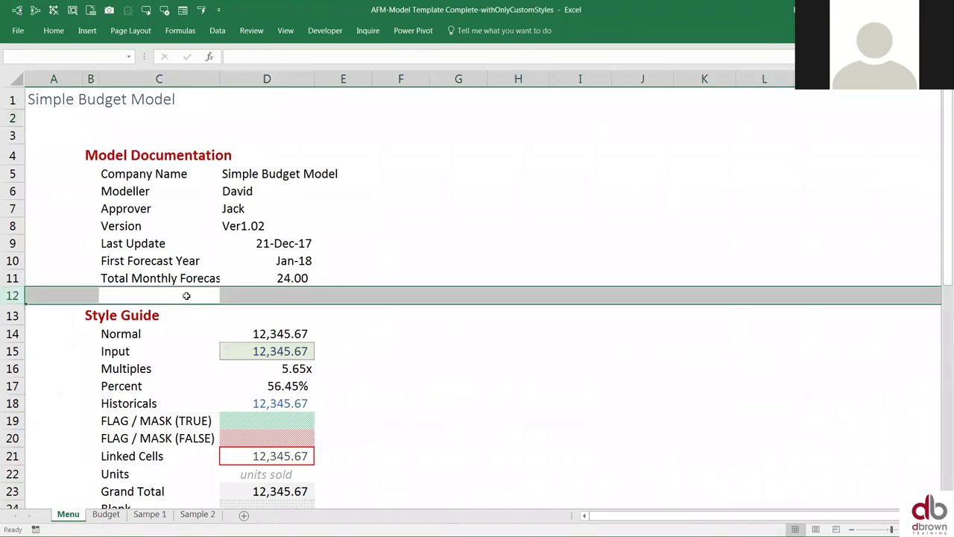
key("ctrl+shift+plus")
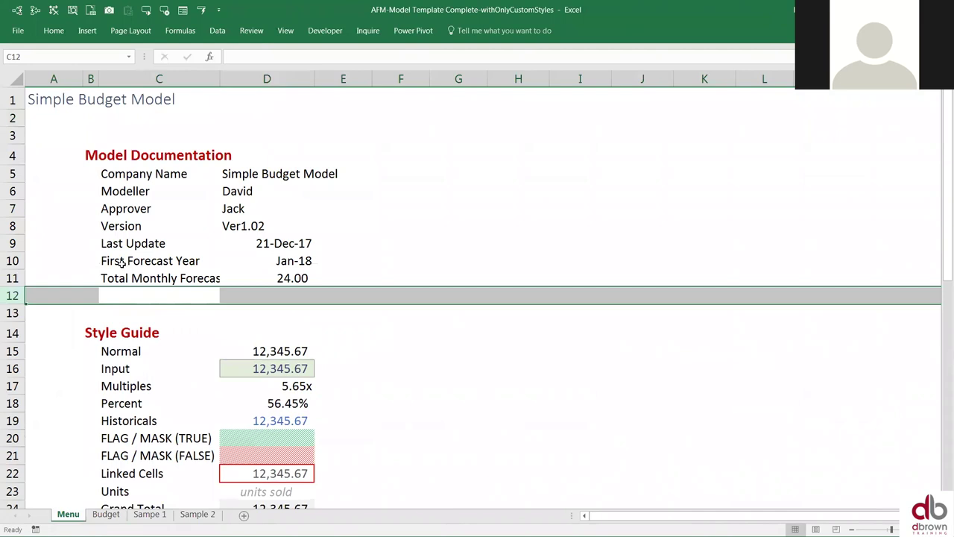
left_click(119, 309)
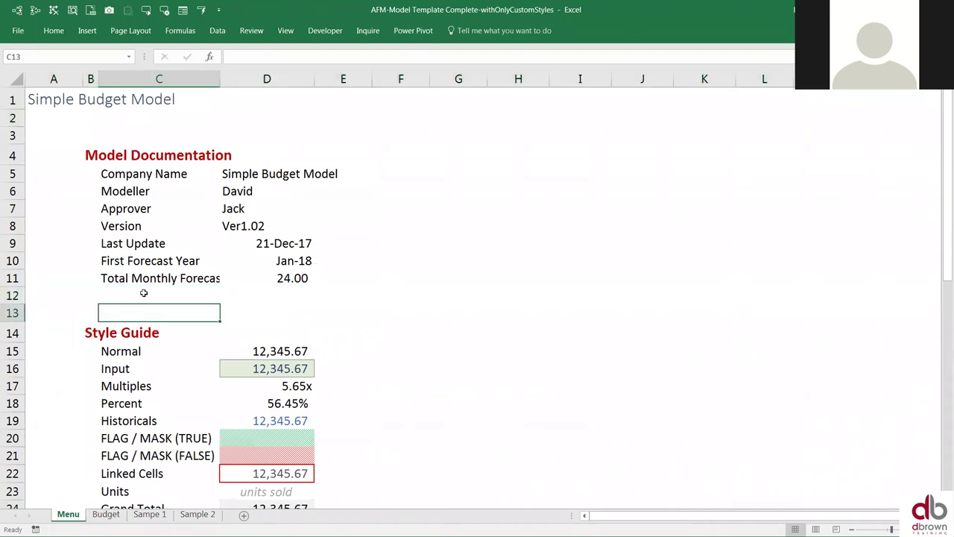
key("shift+space")
key("ctrl+shift+plus")
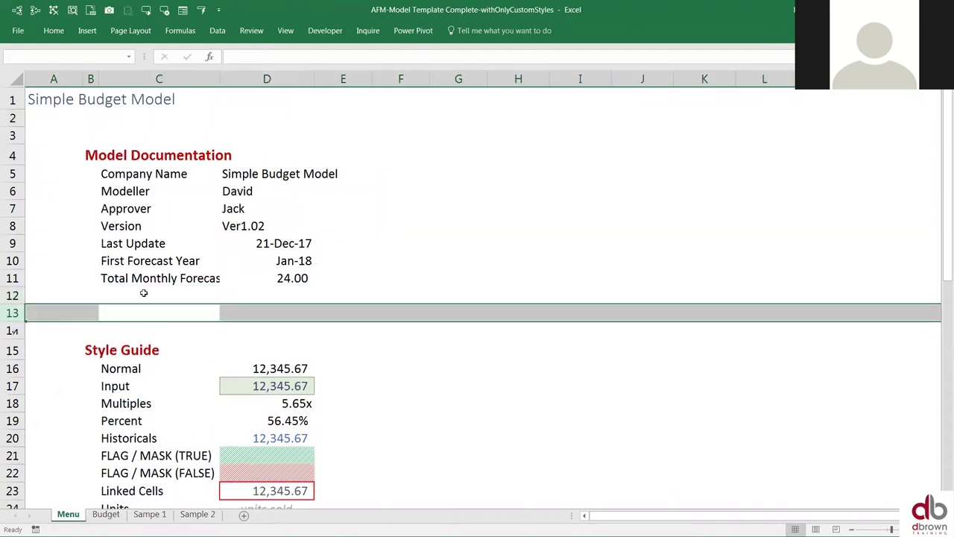
- Enter the label "Actual Figures start on>" in C13 of the Menu sheet and fit column C to its contents
type("Ac")
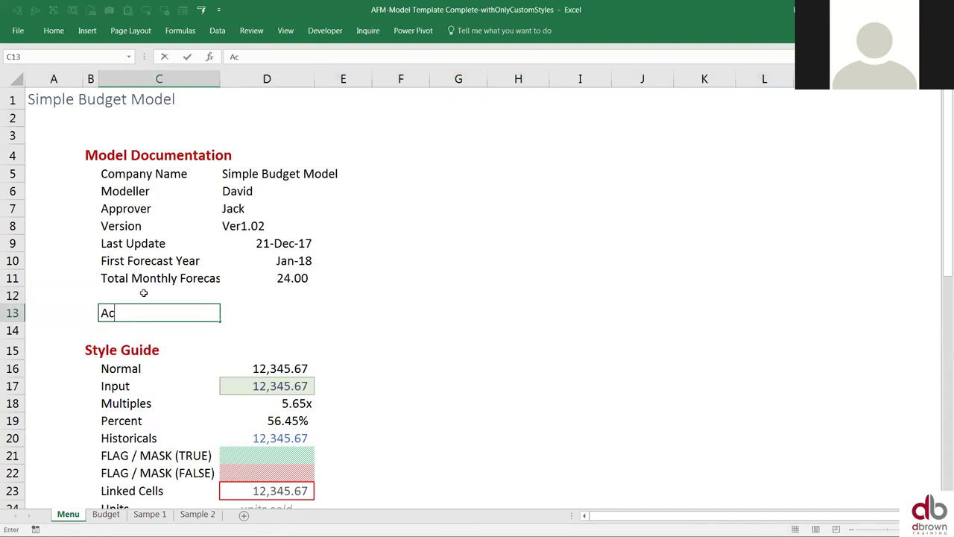
type("tual Figures")
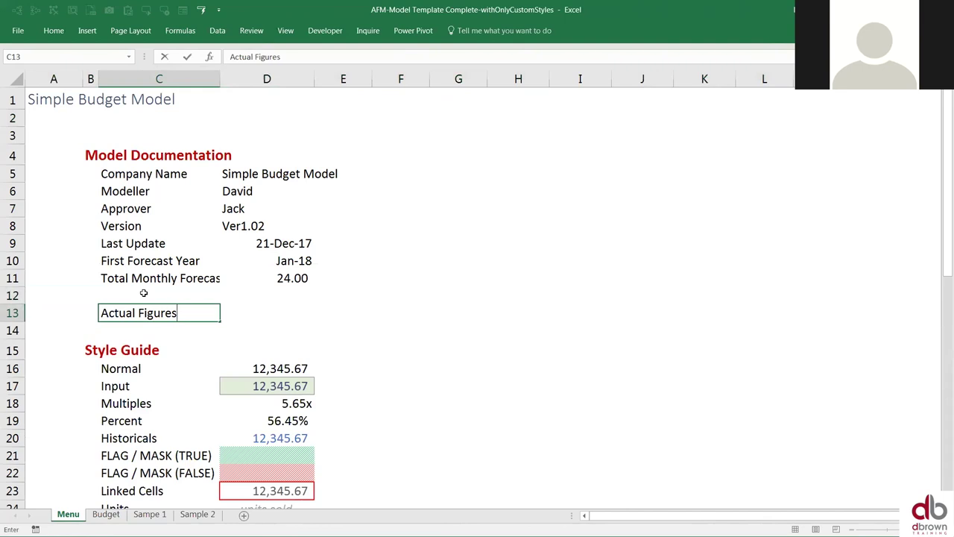
type(" start on")
key("Return")
key("Up")
key("F2")
type(">")
key("Return")
key("Up")
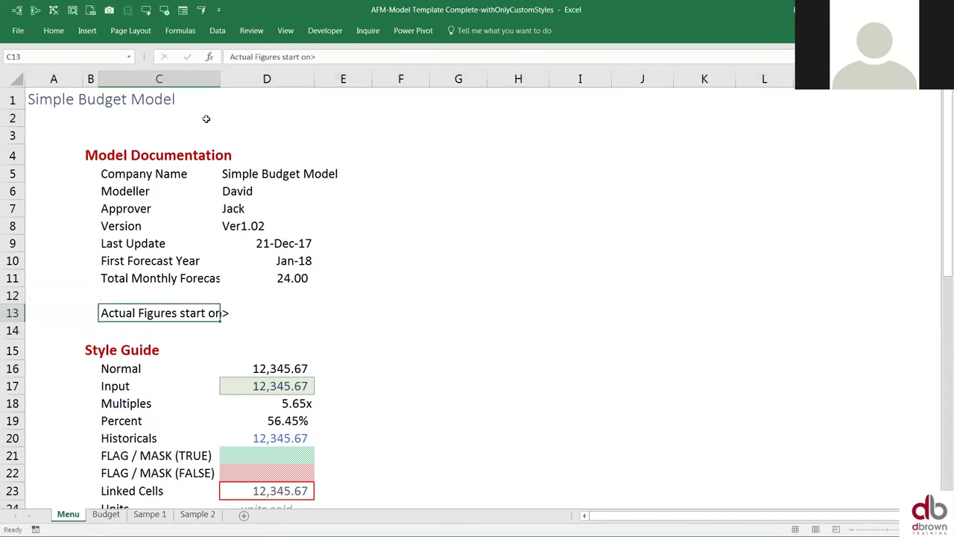
double_click(220, 84)
- Enter apr 2018 in D13 and copy the month-year date format from the First Forecast Year cell D10 onto it
left_click(279, 313)
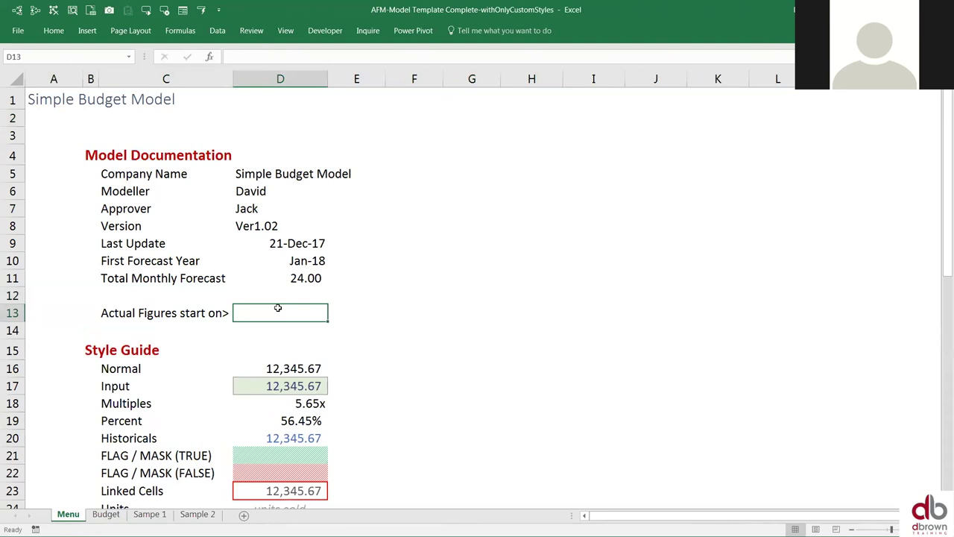
type("ap")
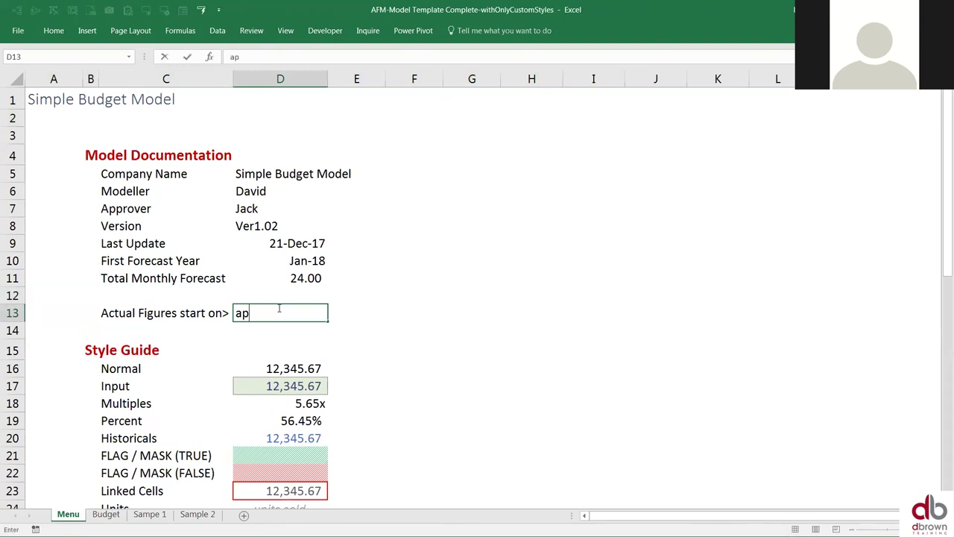
type("r 2018")
key("ctrl+Return")
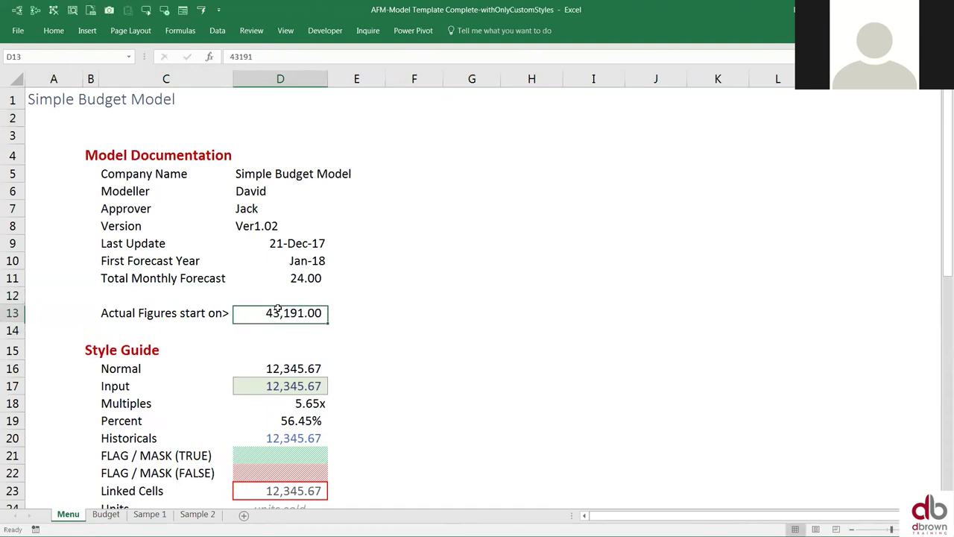
left_click(295, 261)
right_click(295, 261)
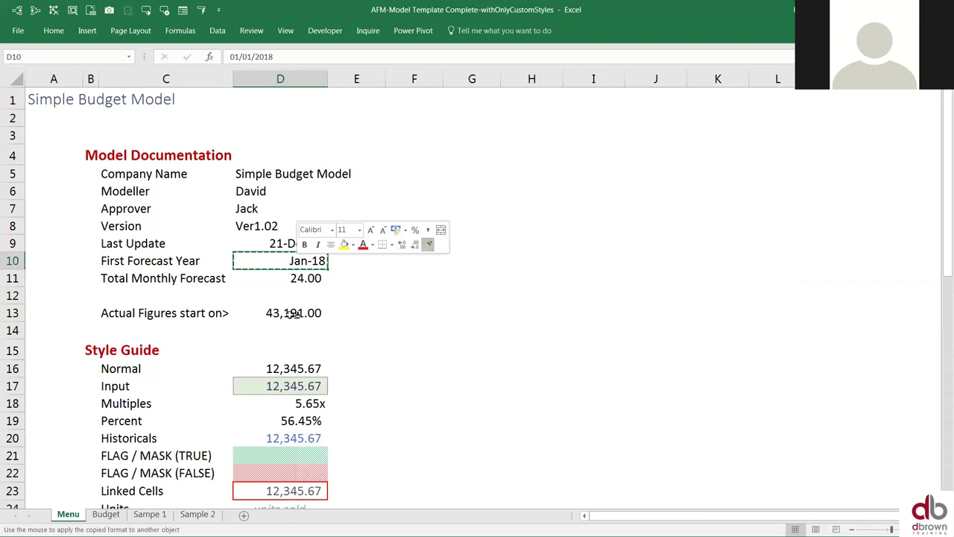
left_click(290, 314)
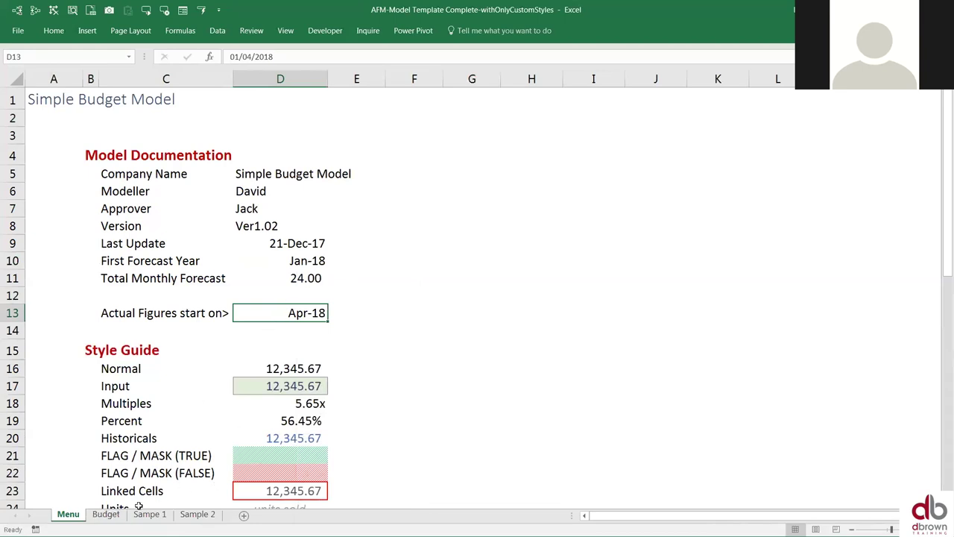
- Link cell E5 of the Actual Data row on the Budget sheet to the actuals date in Menu D13
left_click(105, 514)
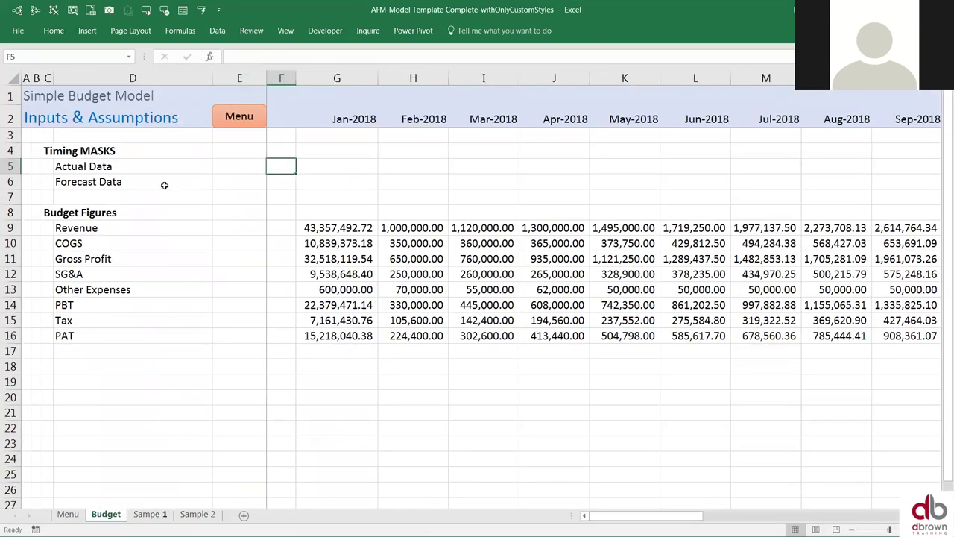
left_click(166, 184)
left_click(172, 172)
key("Right")
key("Right")
key("Right")
key("Left")
key("Left")
type("=")
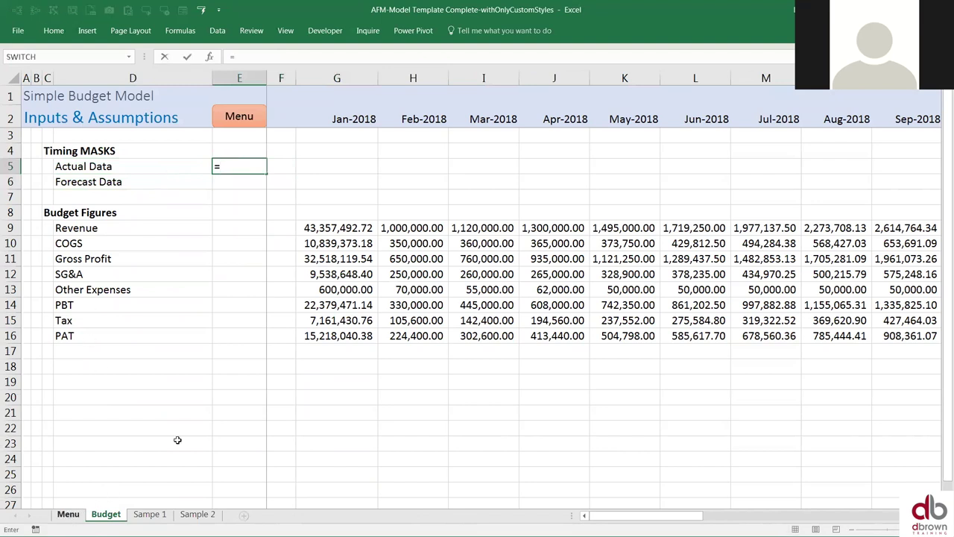
left_click(68, 514)
left_click(307, 312)
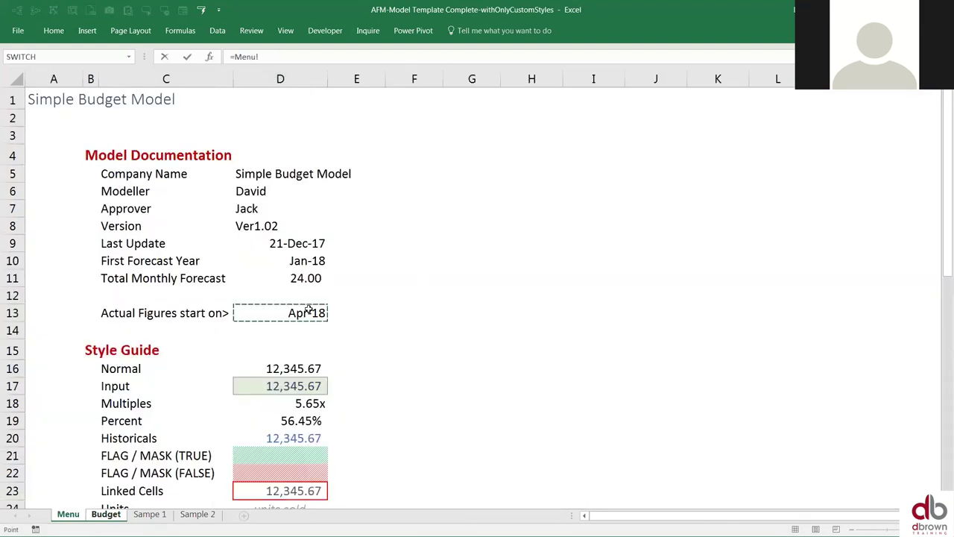
key("Return")
key("Up")
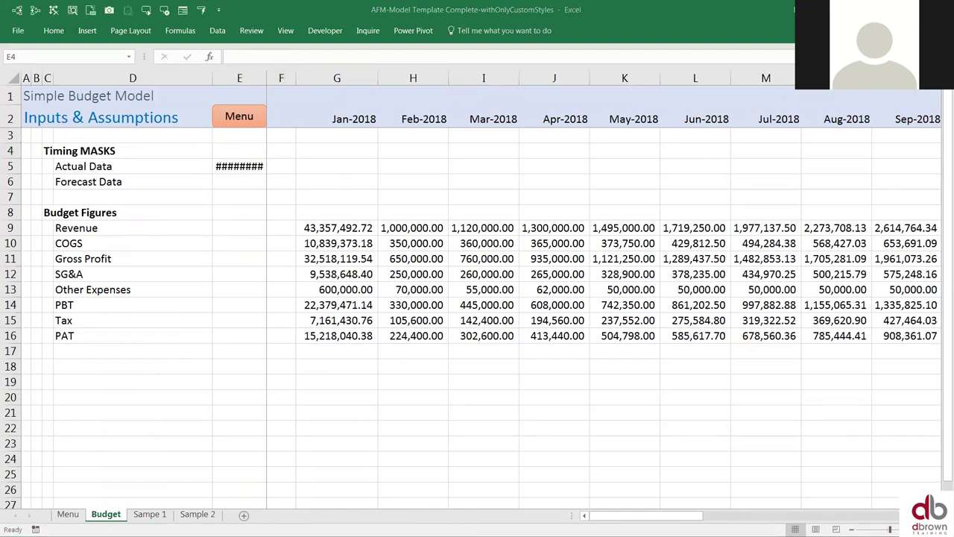
- Widen column E slightly and format the linked value in E5 as a day-month-year date
left_click(241, 171)
left_click_drag(266, 78, 280, 77)
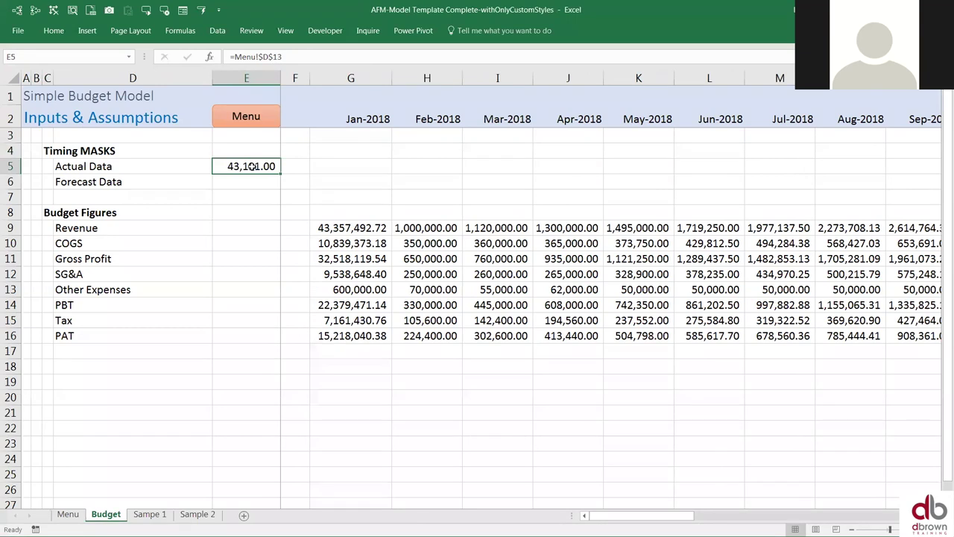
key("ctrl+shift+3")
- Examine which months from Jan-2018 to Apr-2018 the Actual Data row covers, compared with the date in E5
left_click(306, 165)
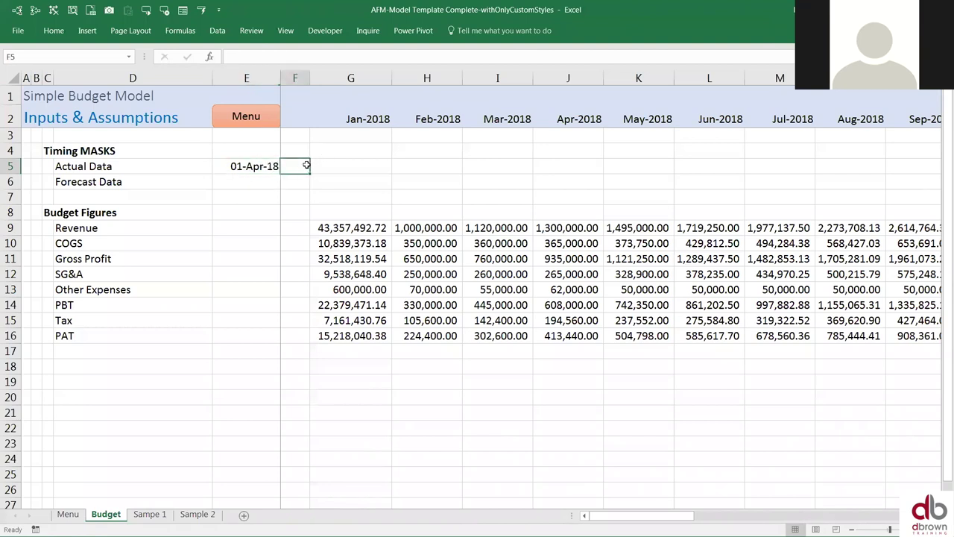
key("Right")
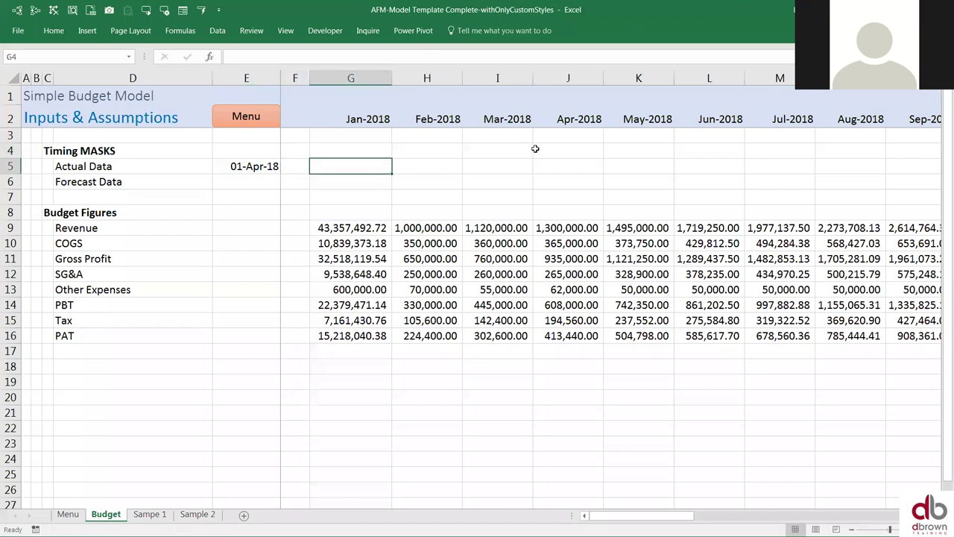
key("shift+Right")
key("shift+Right")
key("shift+Right")
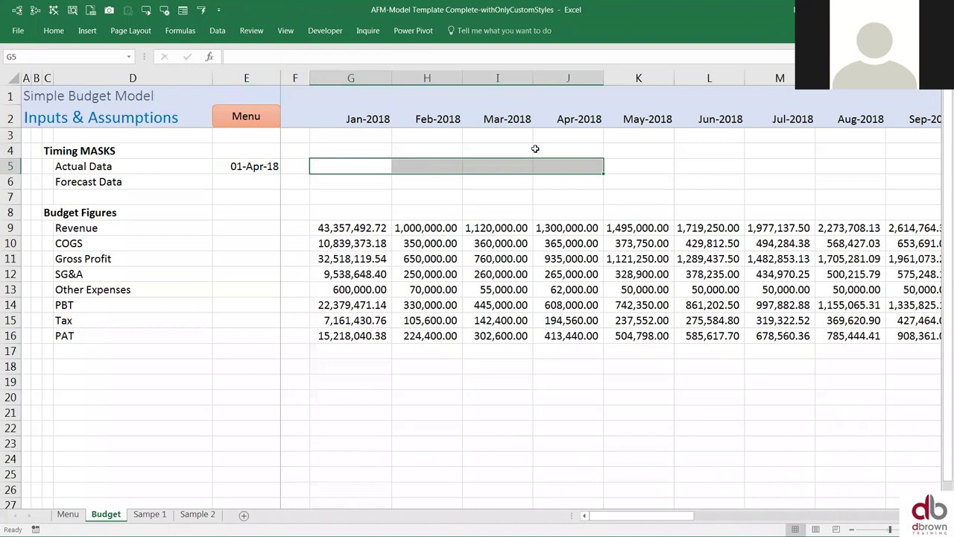
key("shift+Left")
key("shift+Left")
key("shift+Left")
key("Left")
key("Left")
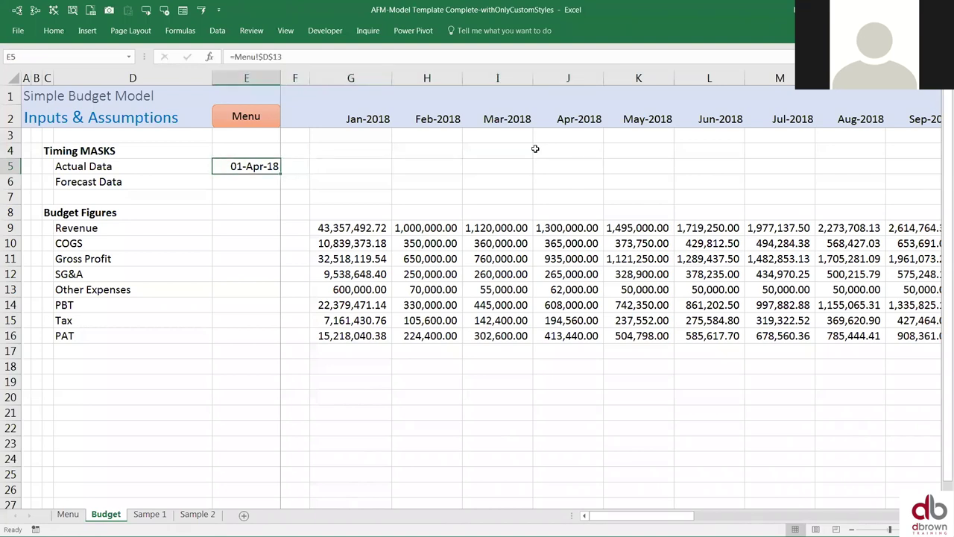
key("Right")
key("Right")
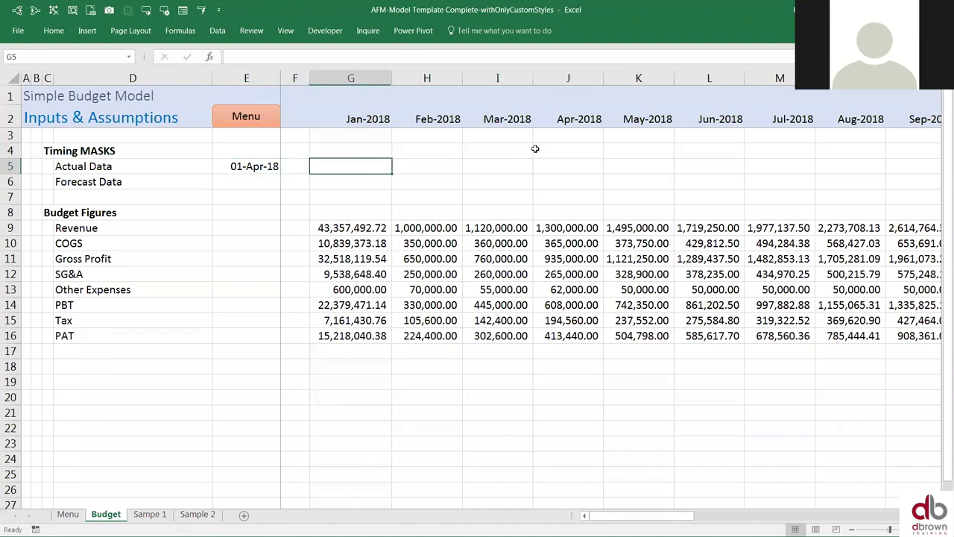
key("Left")
key("Left")
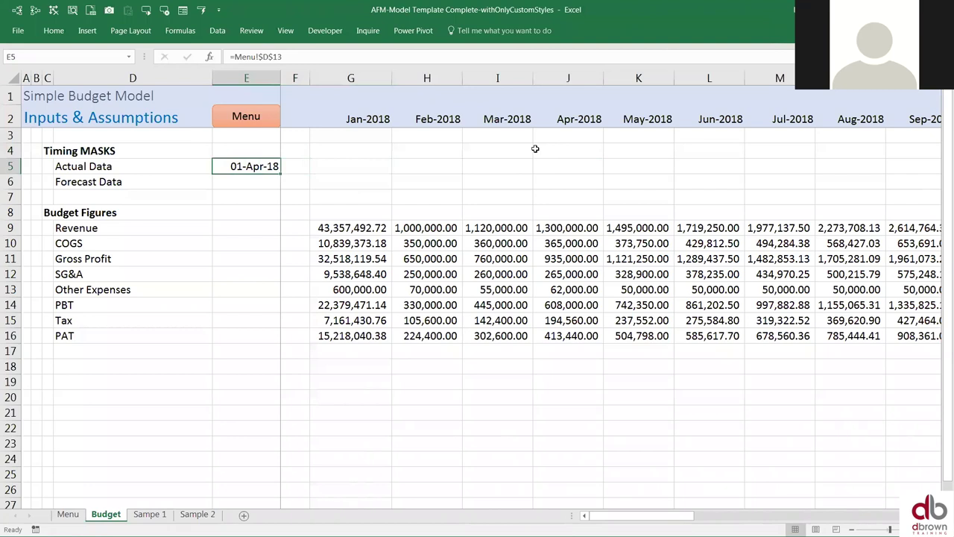
key("Right")
key("Right")
key("shift+Right")
key("shift+Right")
key("shift+Right")
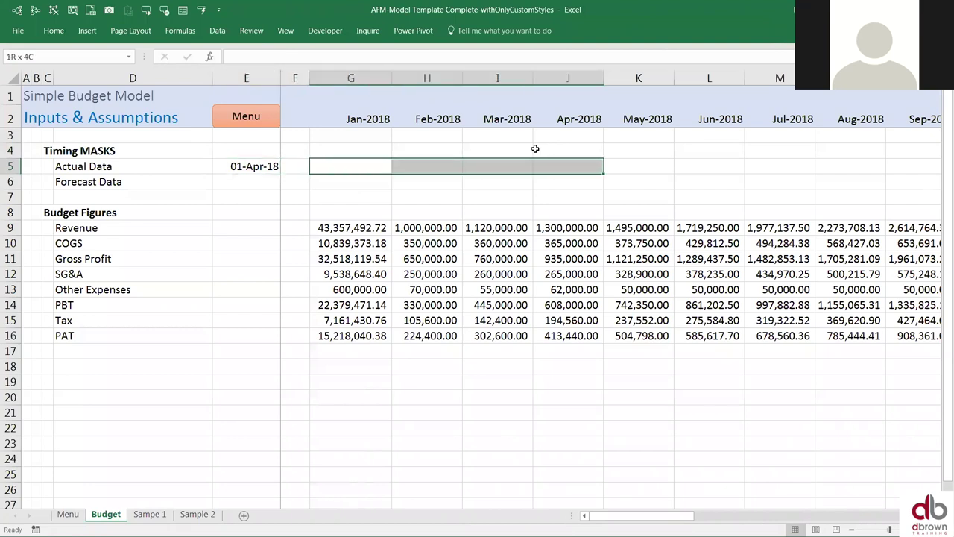
- Examine the months from May-2018 onward in the Actual Data row that fall after the date in E5
key("Right")
key("Right")
key("Right")
key("Right")
key("shift+Right")
key("shift+Right")
key("shift+Right")
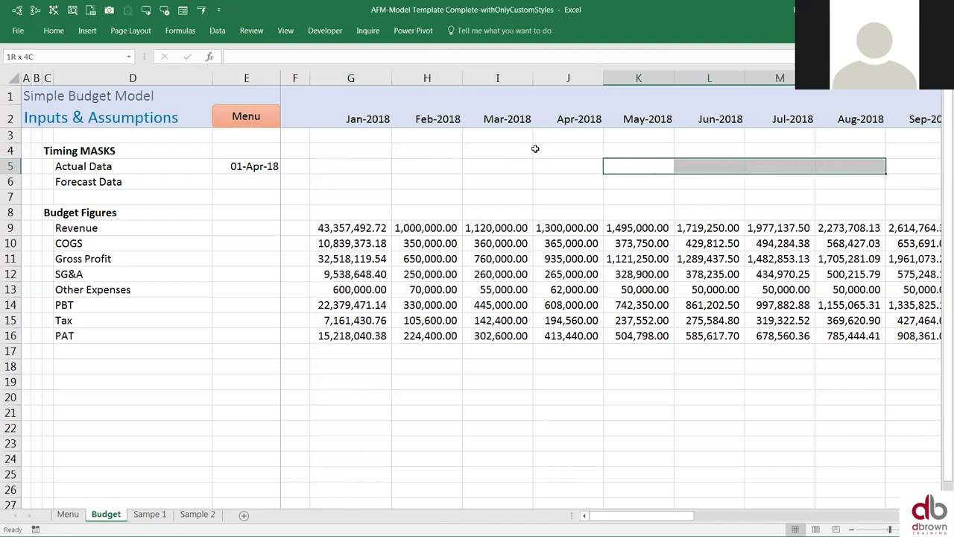
key("shift+Right")
key("shift+Right")
key("shift+Right")
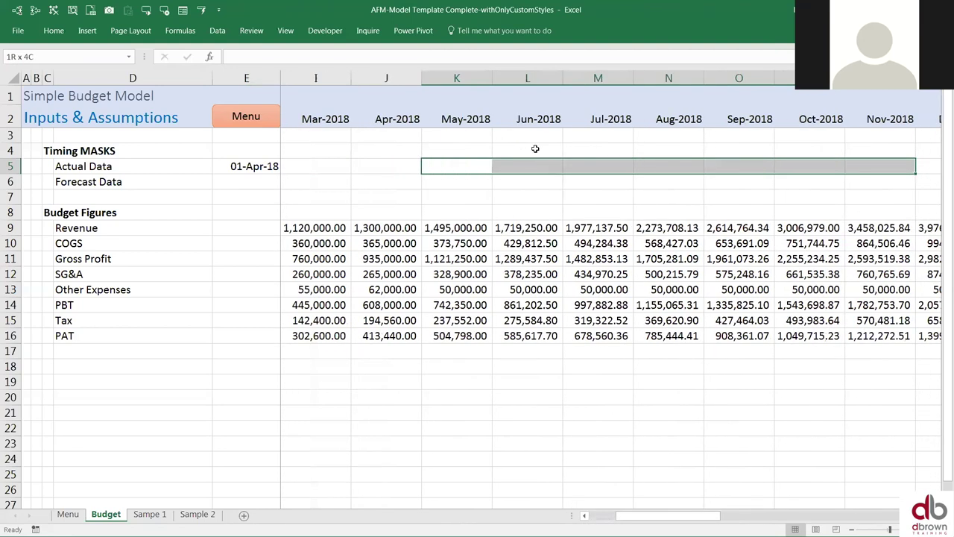
key("Home")
key("Right")
key("Right")
key("Right")
key("Right")
key("Right")
key("Right")
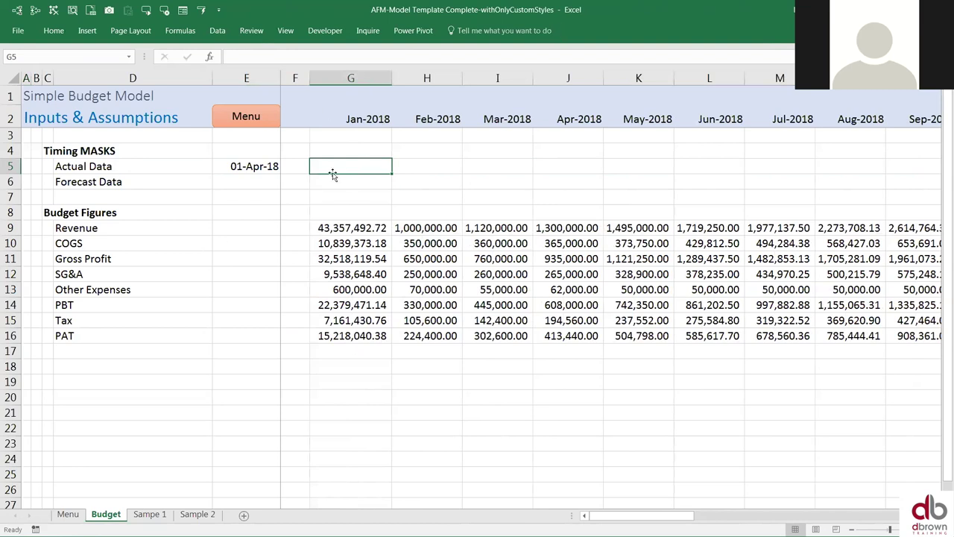
- Try filling the Actual Data mask with TRUE in G5:J5 for Jan-2018 to Apr-2018
left_click_drag(343, 161, 374, 169)
type("TRUE")
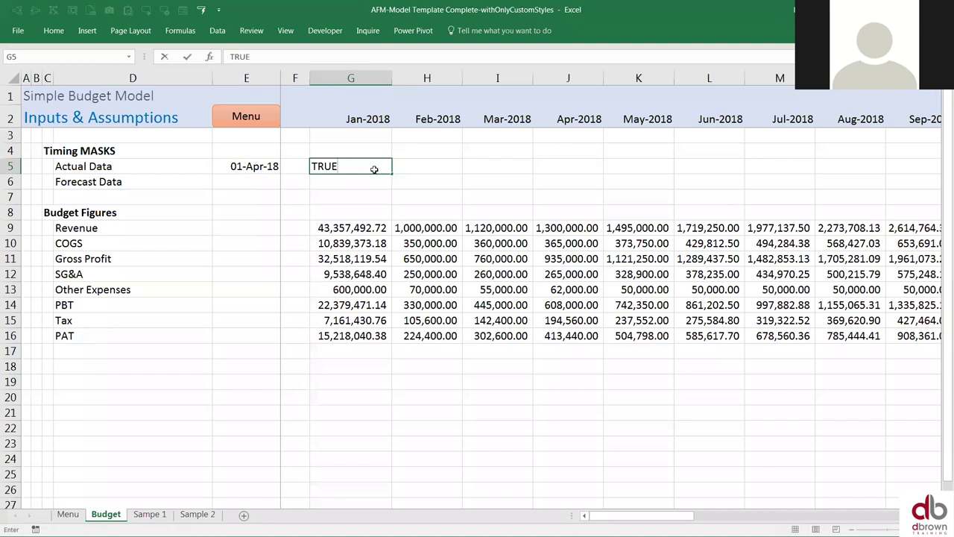
key("shift+Right")
key("shift+Right")
key("shift+Right")
key("ctrl+r")
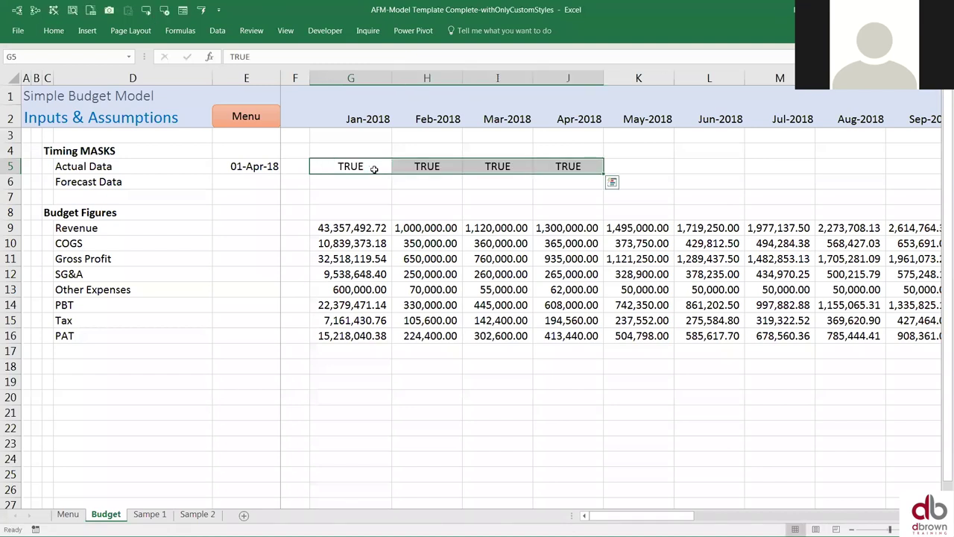
- Try FALSE in K5 for May-2018, and undo all the trial TRUE and FALSE entries in row 5
key("Right")
key("Right")
key("Right")
key("Right")
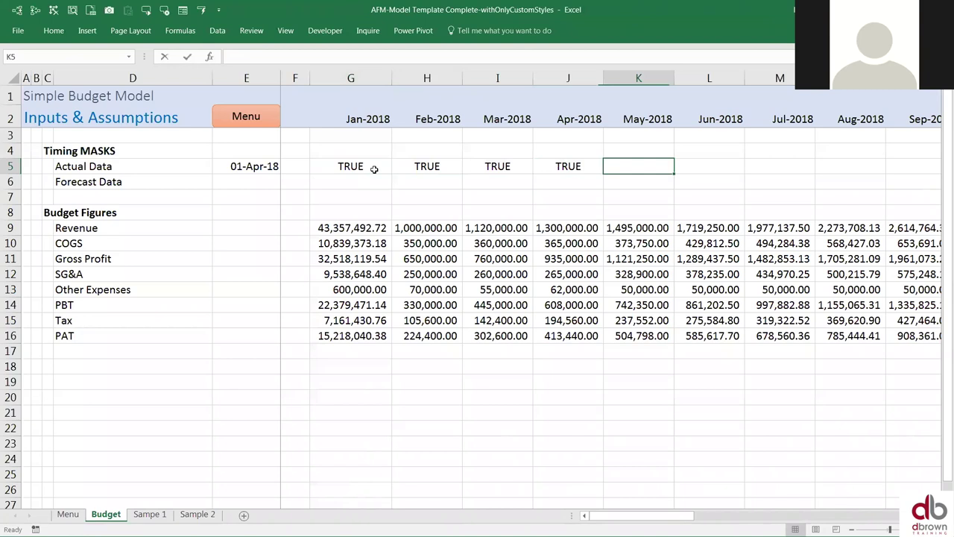
type("FALSE")
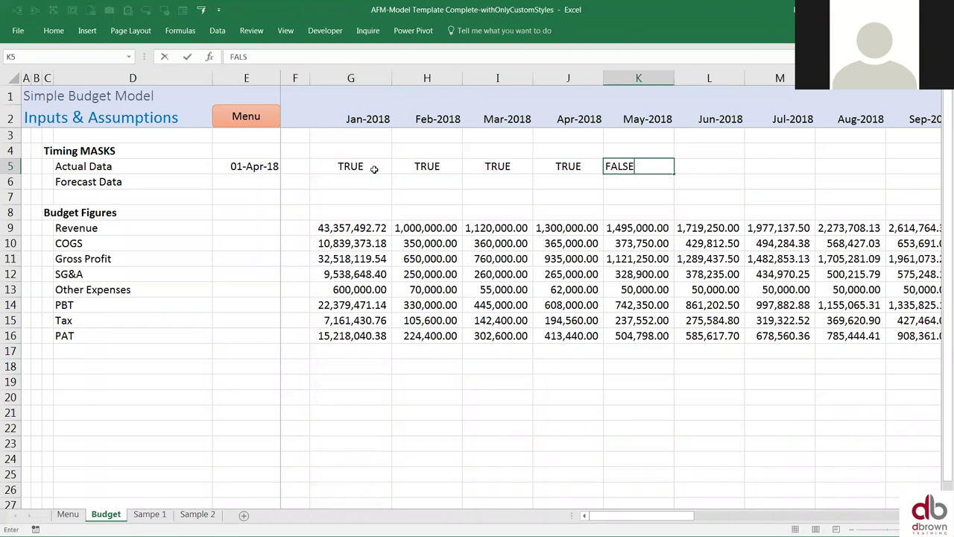
key("Return")
key("ctrl+z")
key("ctrl+z")
key("ctrl+z")
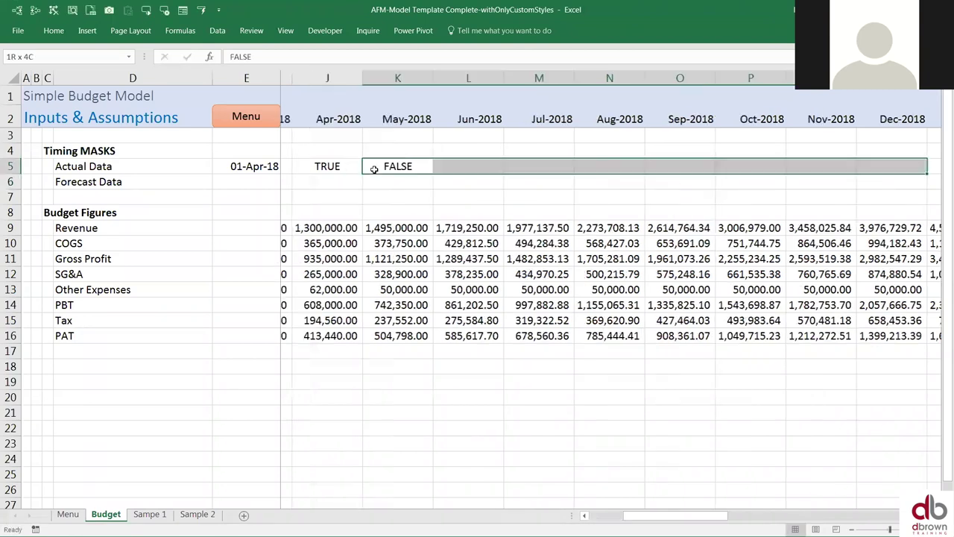
- Reword the label in C13 of the Menu sheet to "Latest Actual Figures >"
left_click(255, 167)
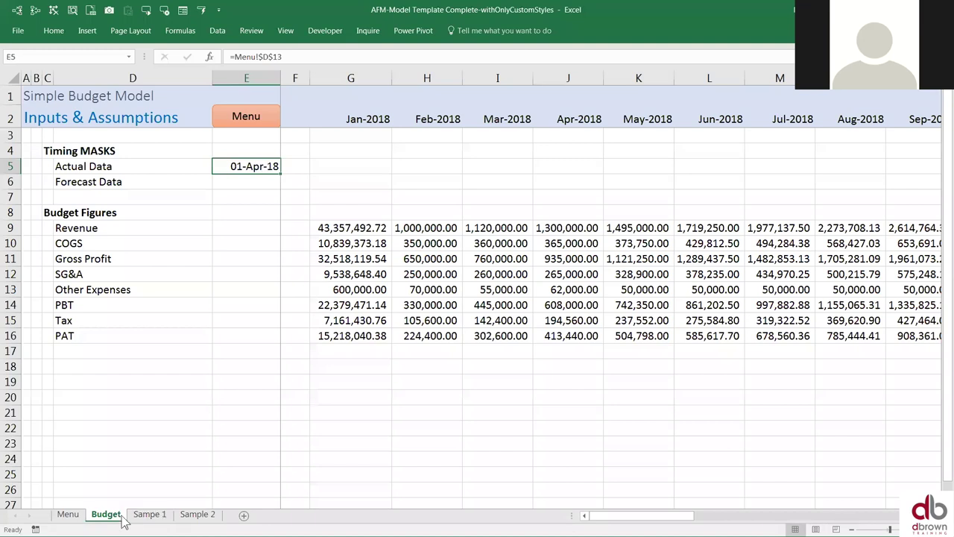
left_click(68, 513)
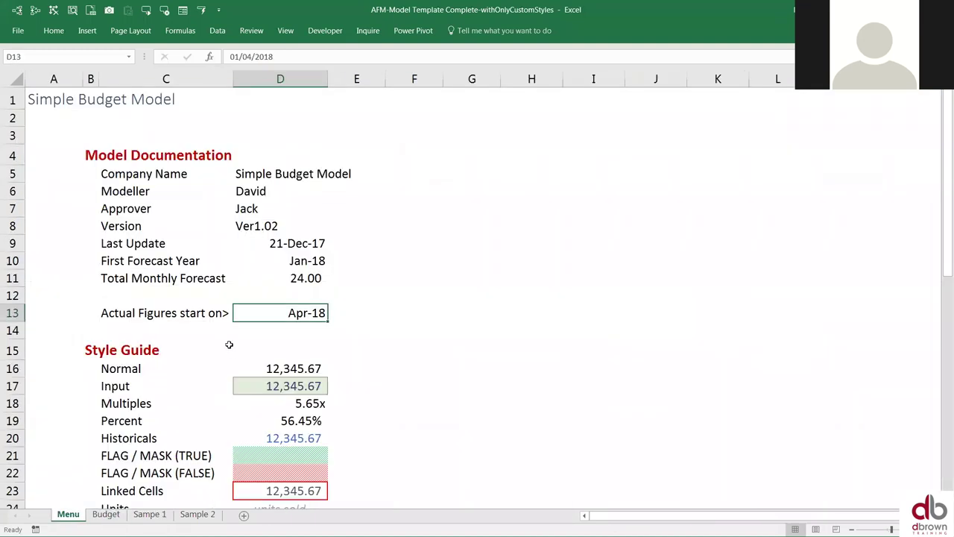
left_click(160, 316)
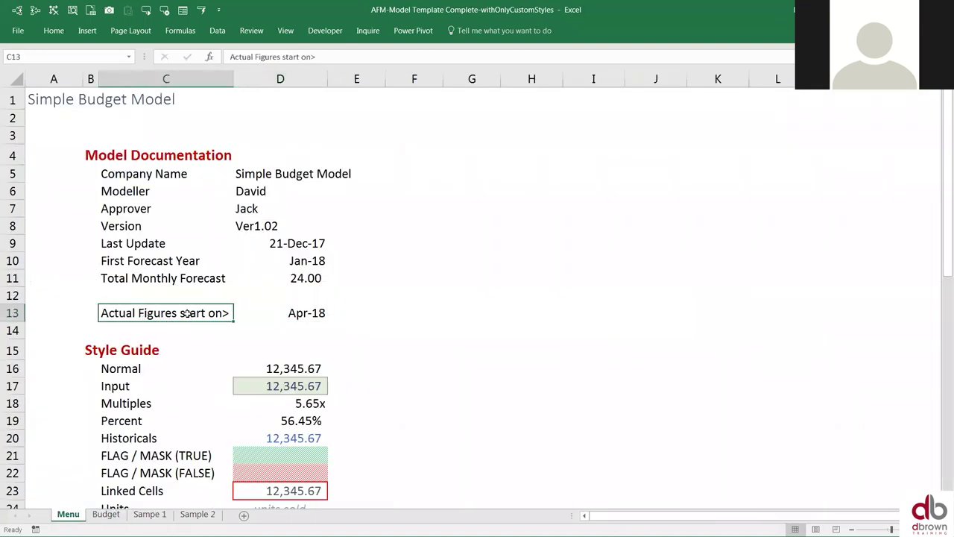
double_click(102, 313)
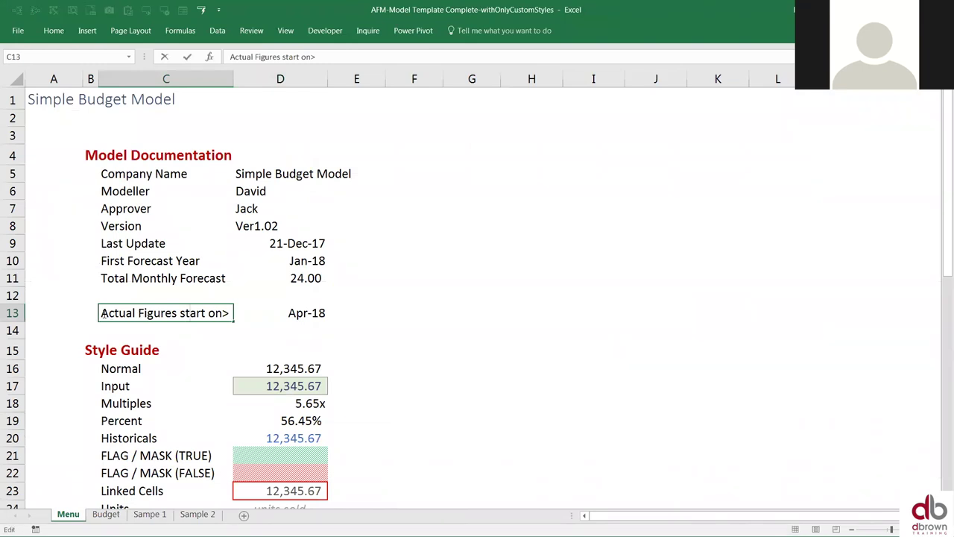
type("Latest")
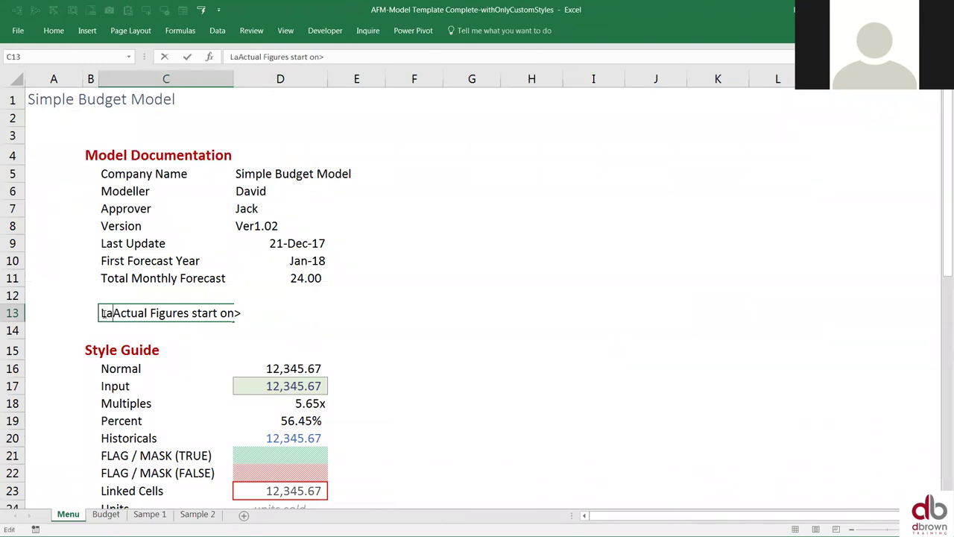
key("Right")
key("Right")
key("Right")
key("Right")
key("Right")
key("Right")
key("Right")
key("Right")
key("Right")
key("Right")
key("Right")
key("Right")
key("Right")
key("Right")
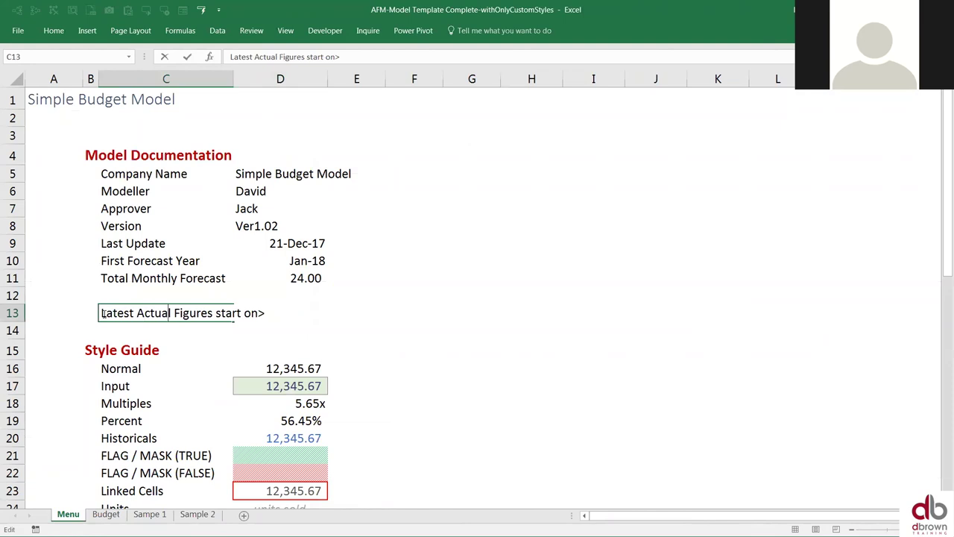
key("Delete")
key("Delete")
key("Delete")
key("Delete")
key("Delete")
key("Delete")
key("Delete")
key("Delete")
key("Delete")
key("Return")
key("Up")
key("Right")
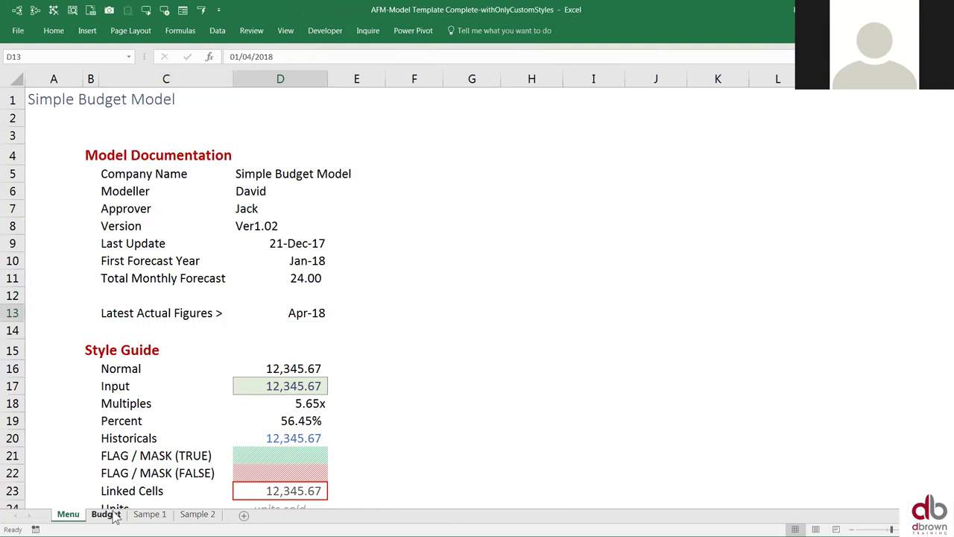
- Examine the Jan-2018 to Apr-2018 and May-2018 to Aug-2018 columns below the figures on the Budget sheet, and the Actual Data mask row
left_click(112, 515)
left_click_drag(336, 382, 554, 462)
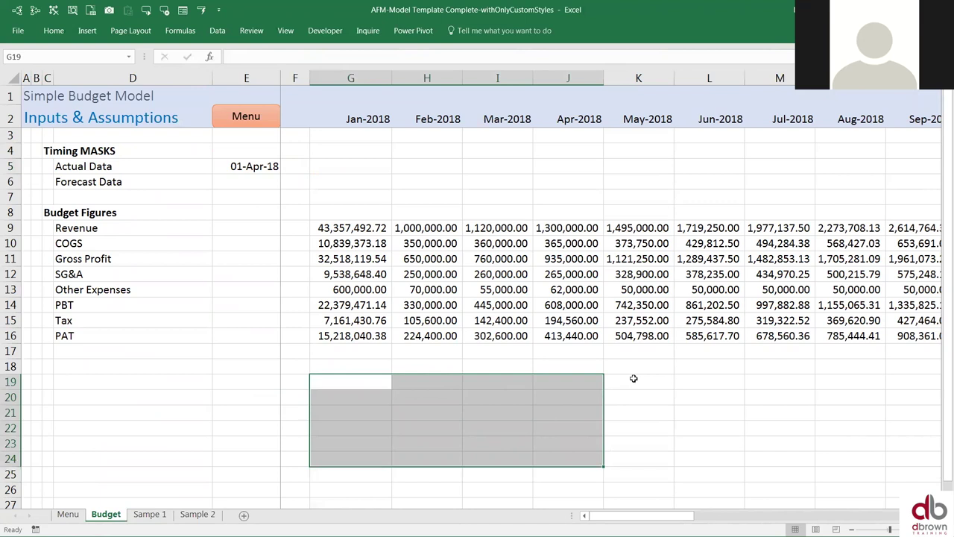
left_click_drag(634, 378, 865, 440)
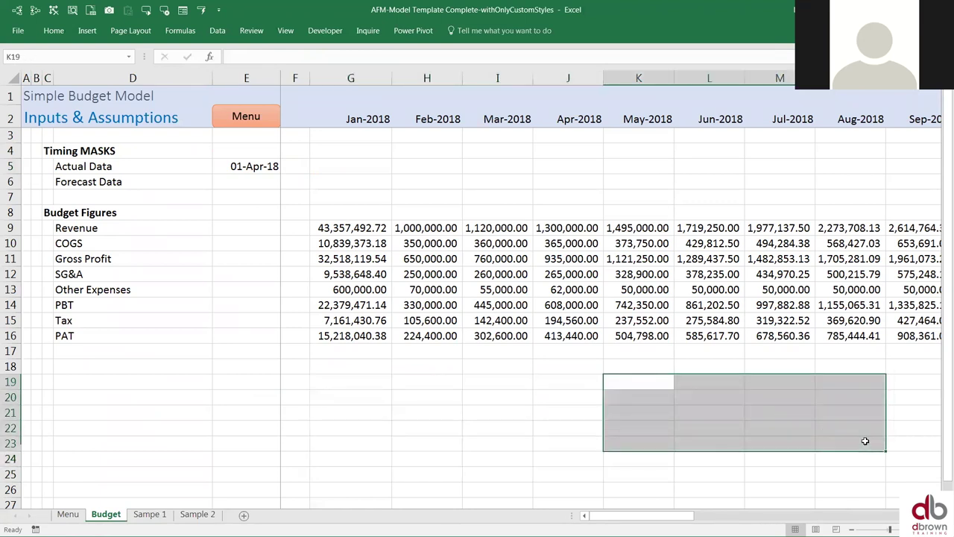
left_click(336, 161)
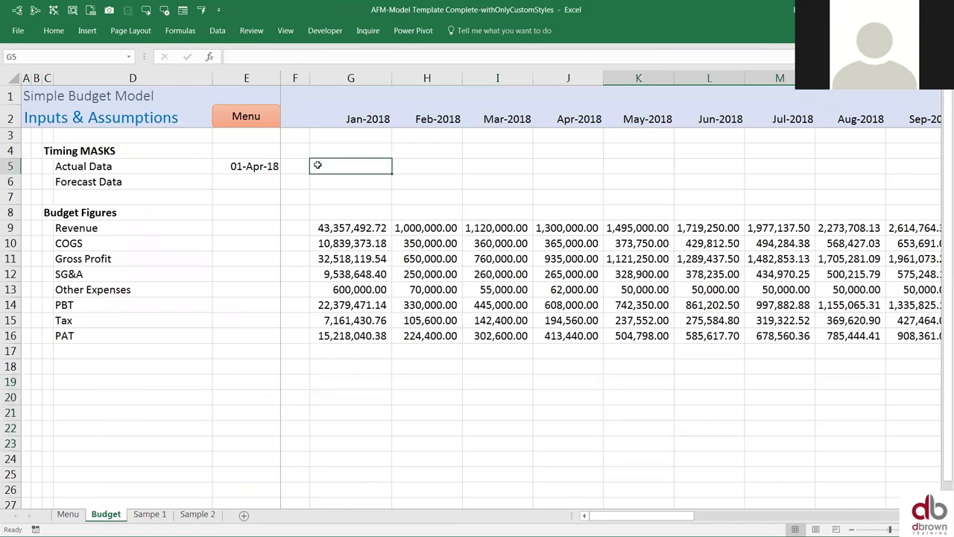
left_click_drag(349, 162, 728, 162)
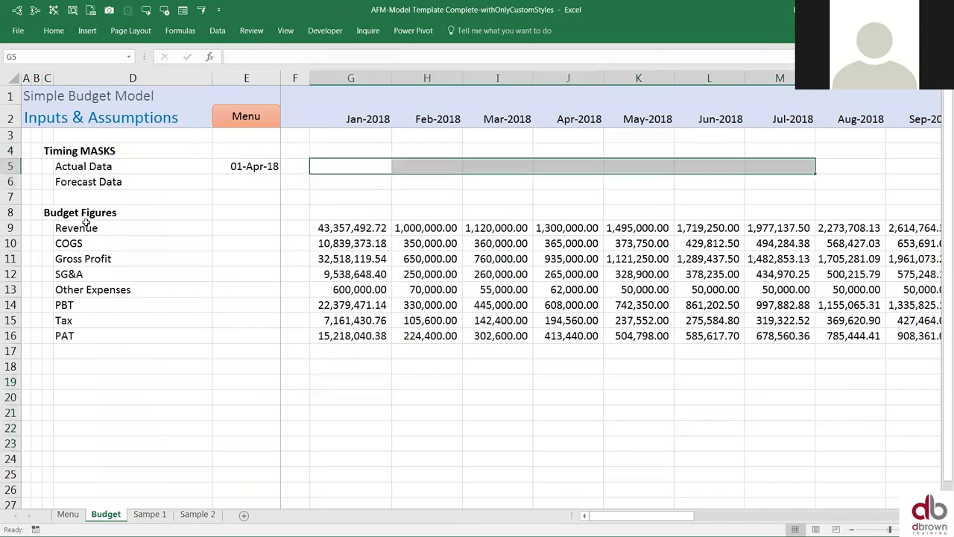
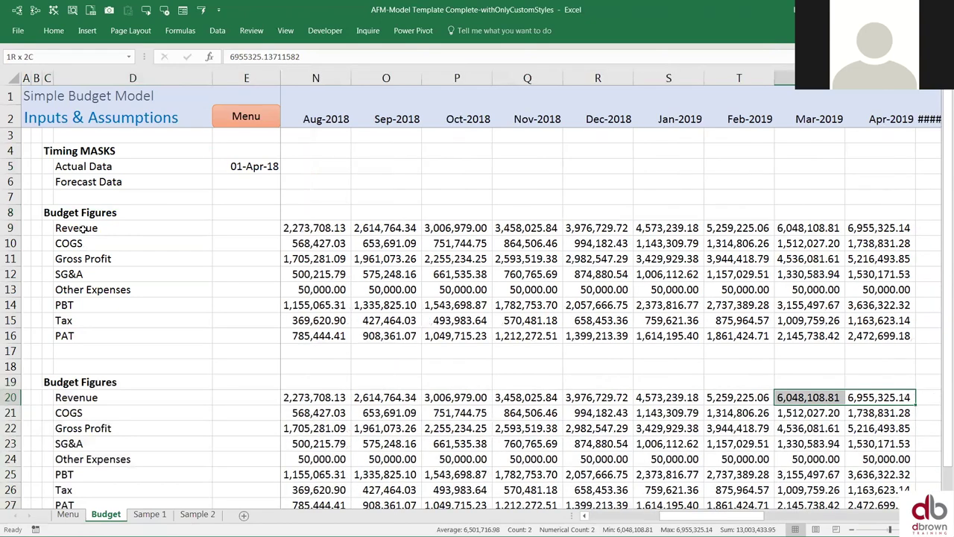
- Start a RANDBETWEEN formula in G20 for the lower block's Jan-2018 Revenue, using MIN($G9:$V9) as its bottom value
scroll(84, 228, "down", 1)
key("ctrl+Left")
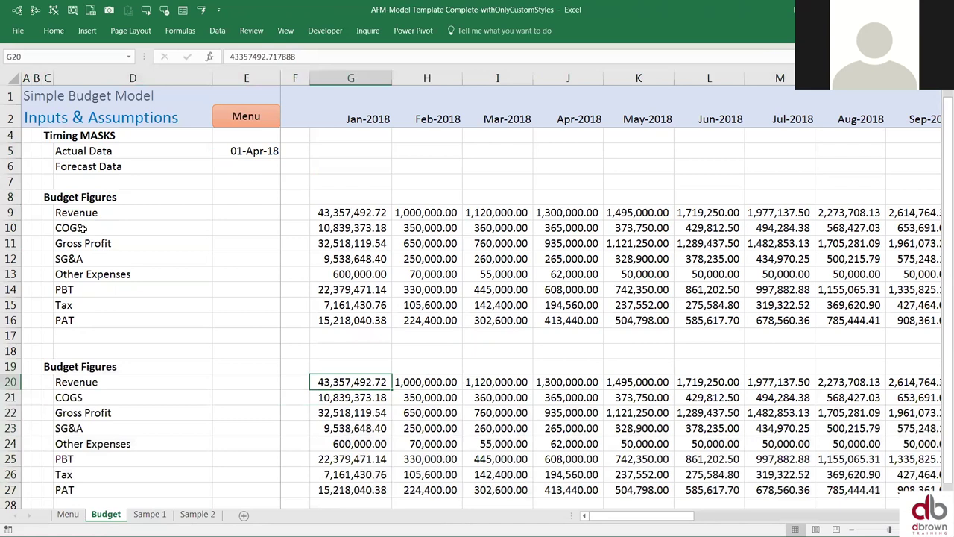
type("=rand")
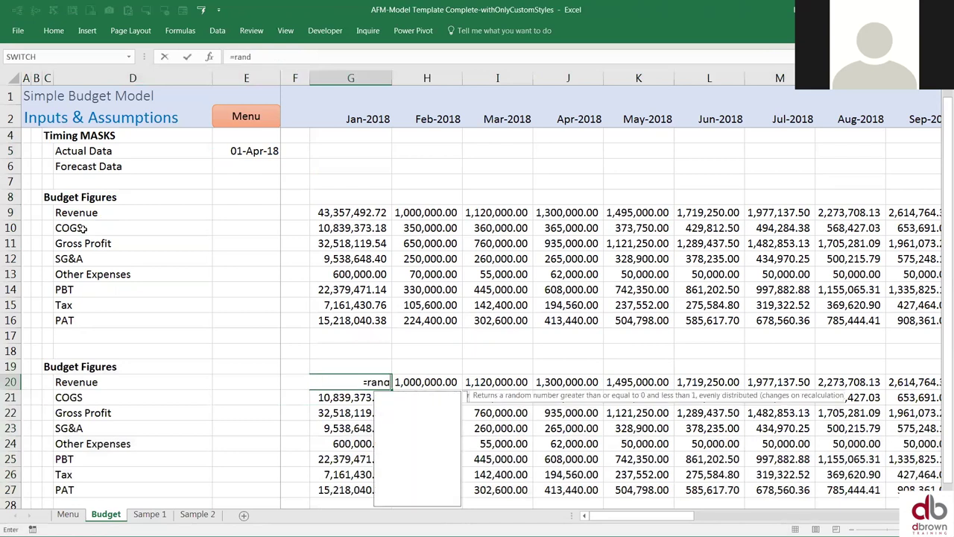
type("b")
key("Tab")
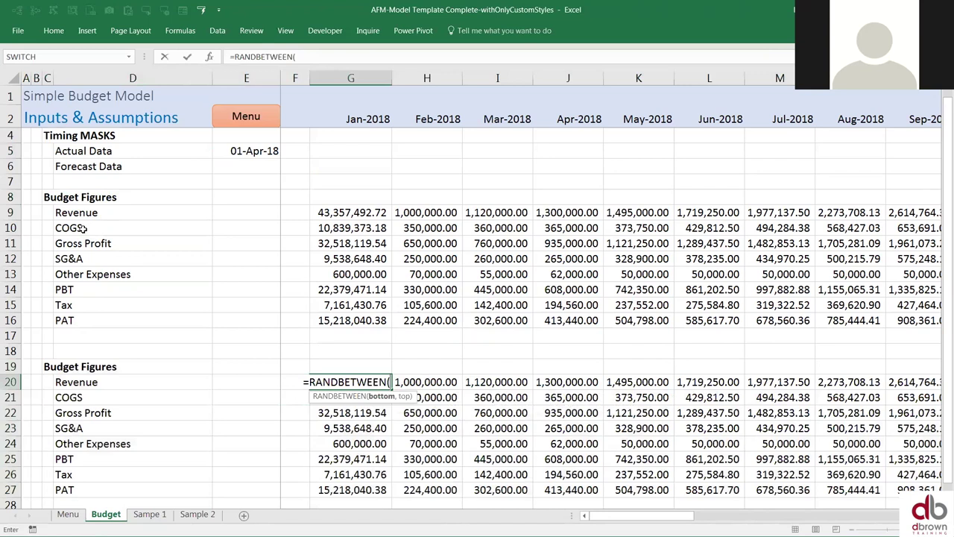
type("min")
key("Tab")
key("Up")
key("Up")
key("Up")
key("Up")
key("ctrl+Up")
key("ctrl+Up")
key("ctrl+Down")
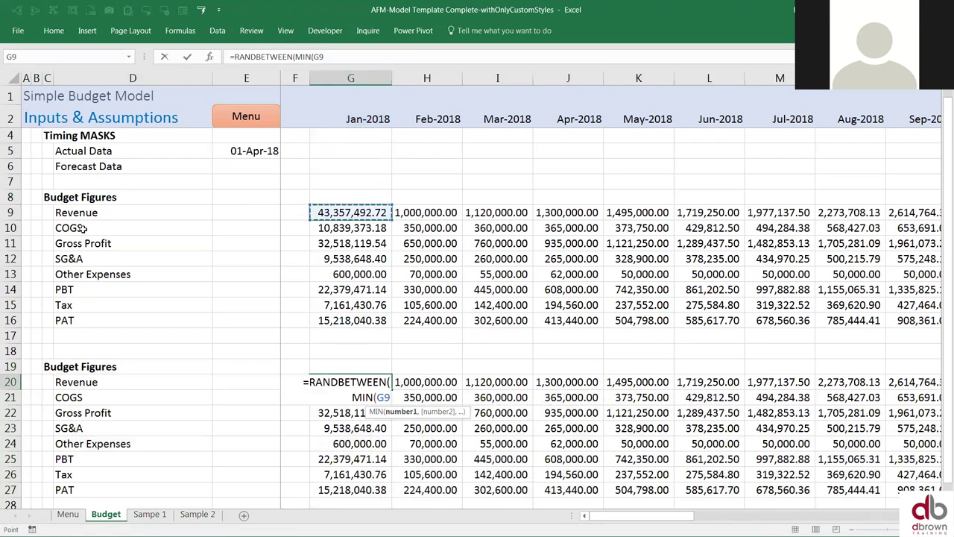
key("ctrl+shift+Right")
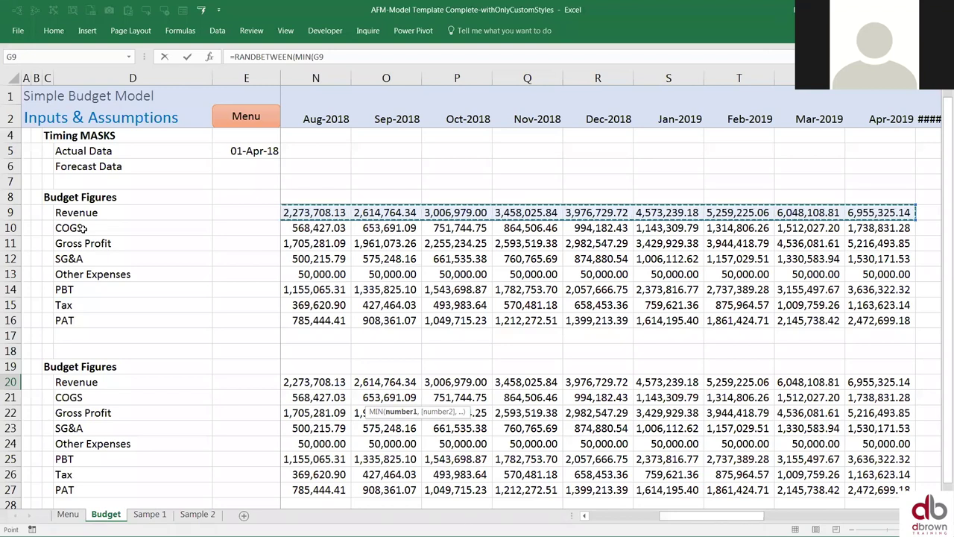
key("F4")
key("F4")
key("F4")
key("F4")
key("F4")
key("F4")
key("F4")
- Complete the RANDBETWEEN formula in G20 with MAX($G9:$V9) as its top value
type(",max(")
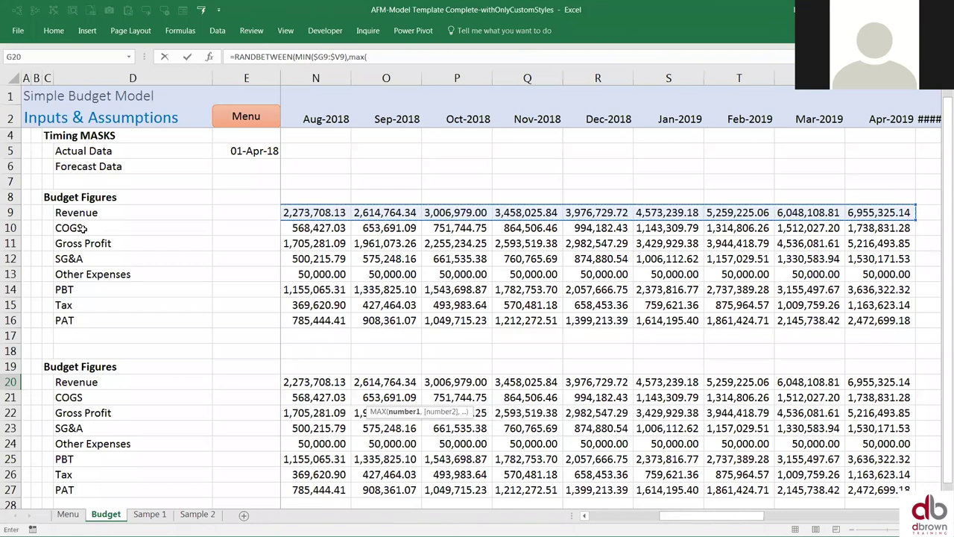
key("Up")
key("Up")
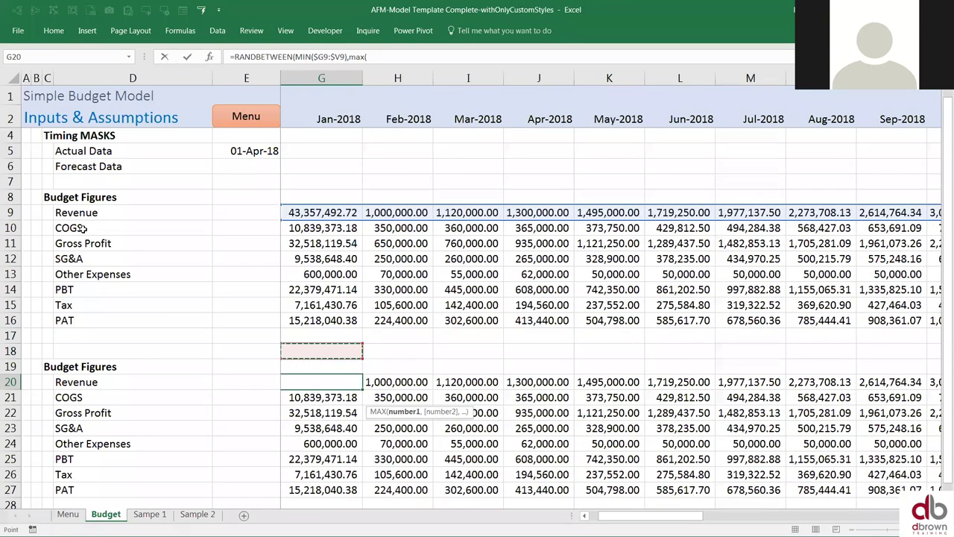
key("Up")
key("Up")
key("Up")
key("Up")
key("Up")
key("Up")
key("Up")
key("Up")
key("Up")
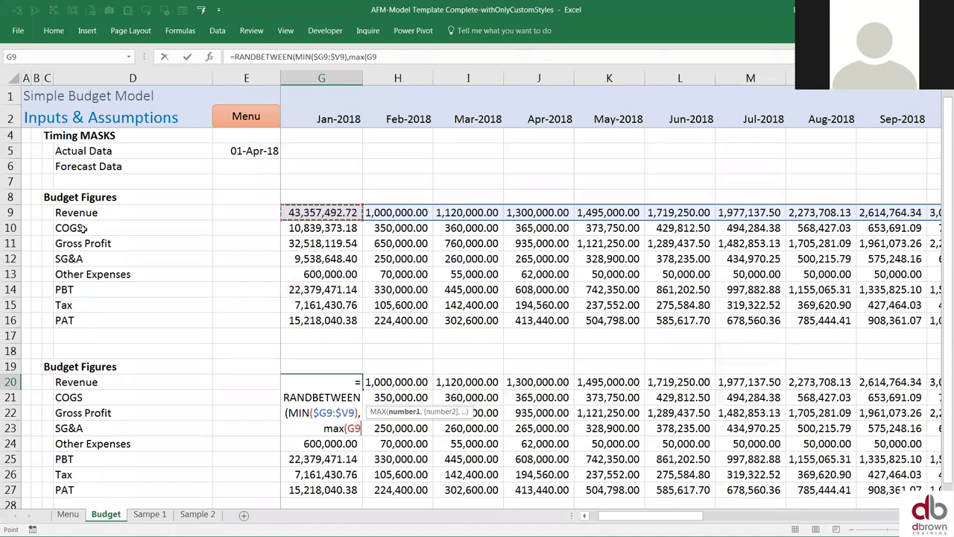
key("ctrl+shift+Right")
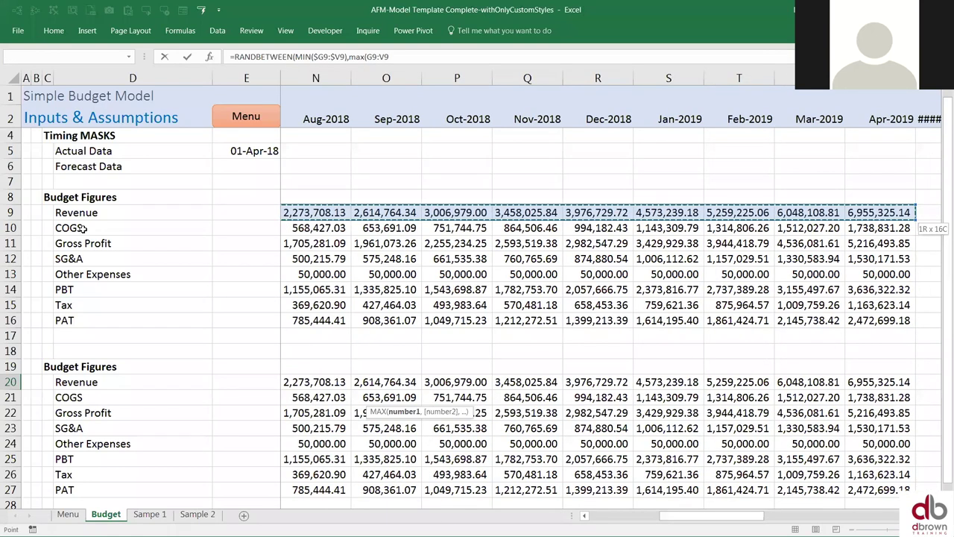
key("F4")
key("F4")
key("F4")
type(")")
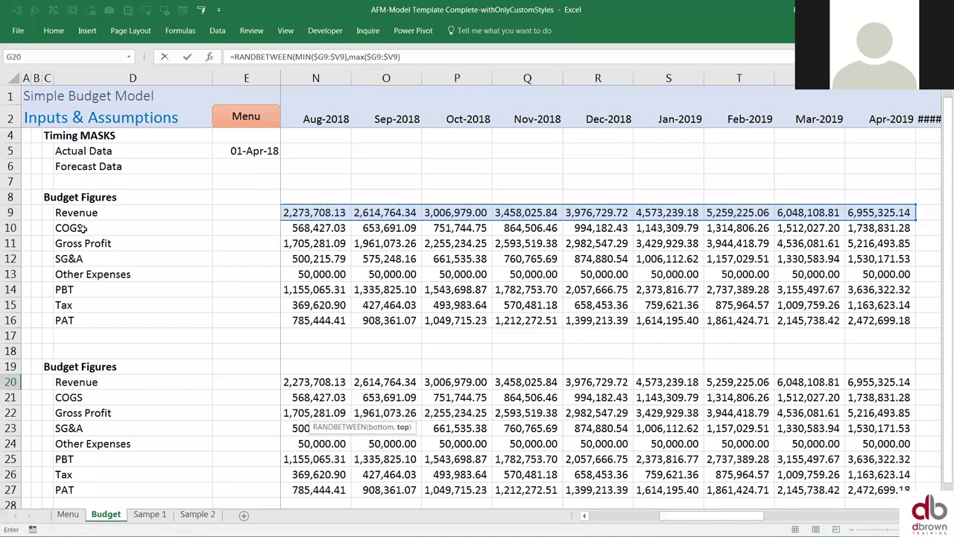
key("Return")
key("Down")
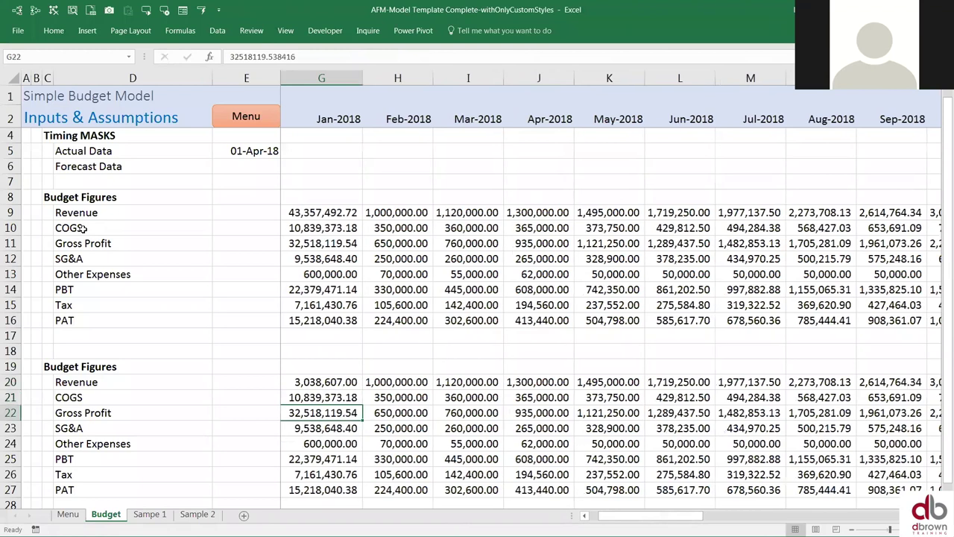
- Fill the RANDBETWEEN formula from G20 across the whole lower Budget Figures block, G20:V27
key("Up")
key("Up")
key("ctrl+shift+Right")
key("ctrl+shift+Down")
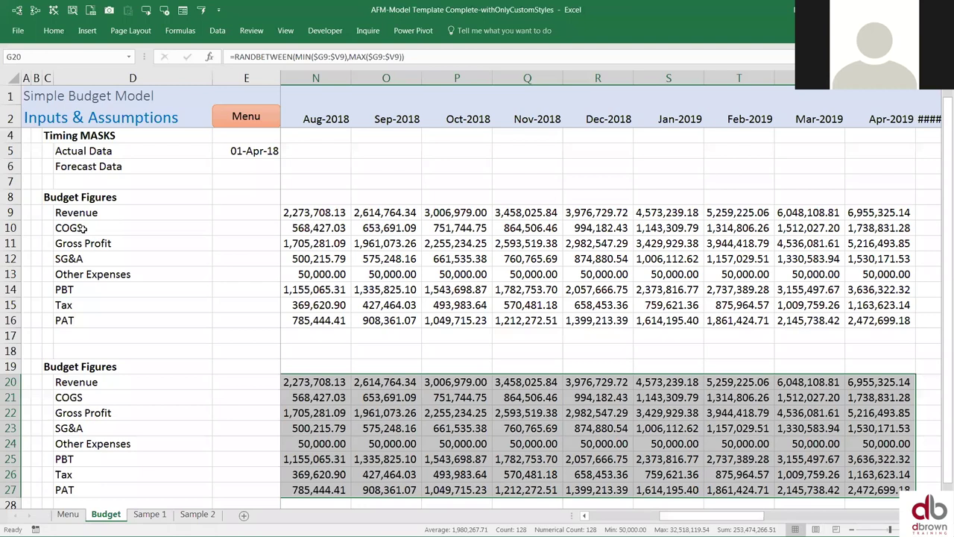
key("ctrl+z")
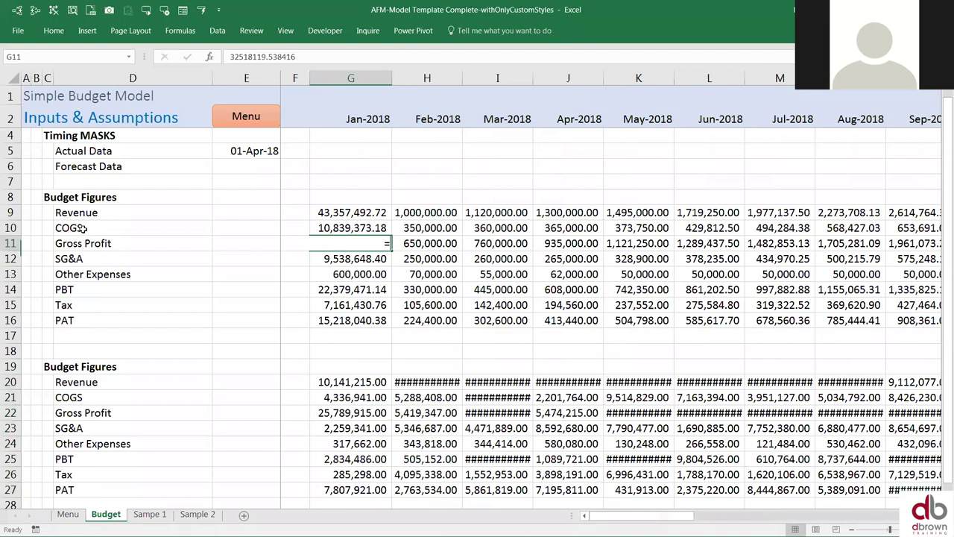
- Calculate Gross Profit in row 11 as =G9-G10 across to Apr-2019, and bold the Gross Profit, PBT and PAT rows
key("Return")
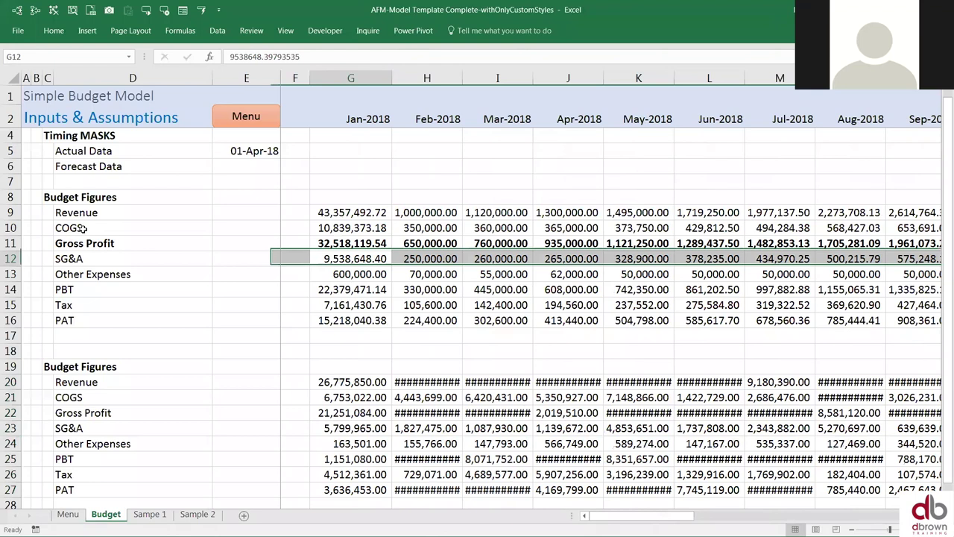
key("Up")
key("Up")
key("Up")
key("ctrl+shift+Right")
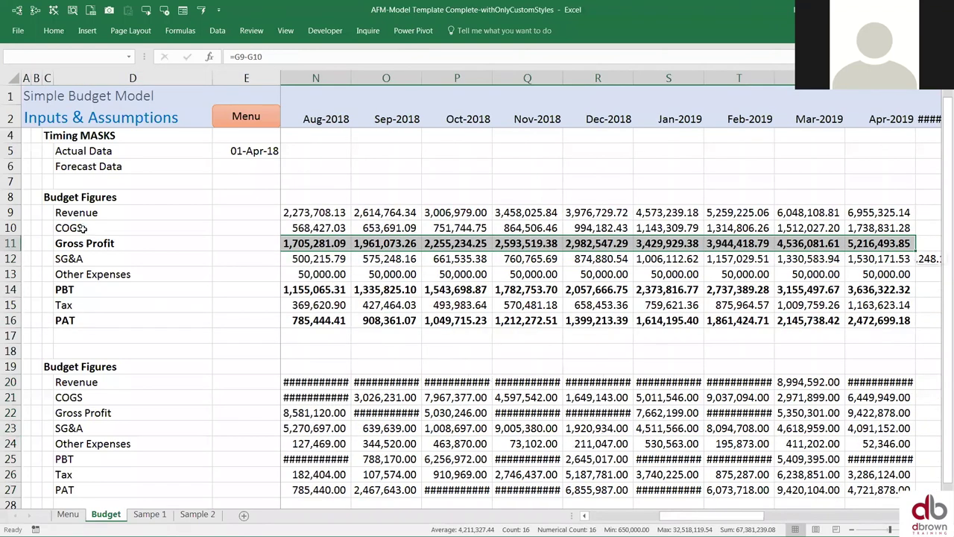
key("Left")
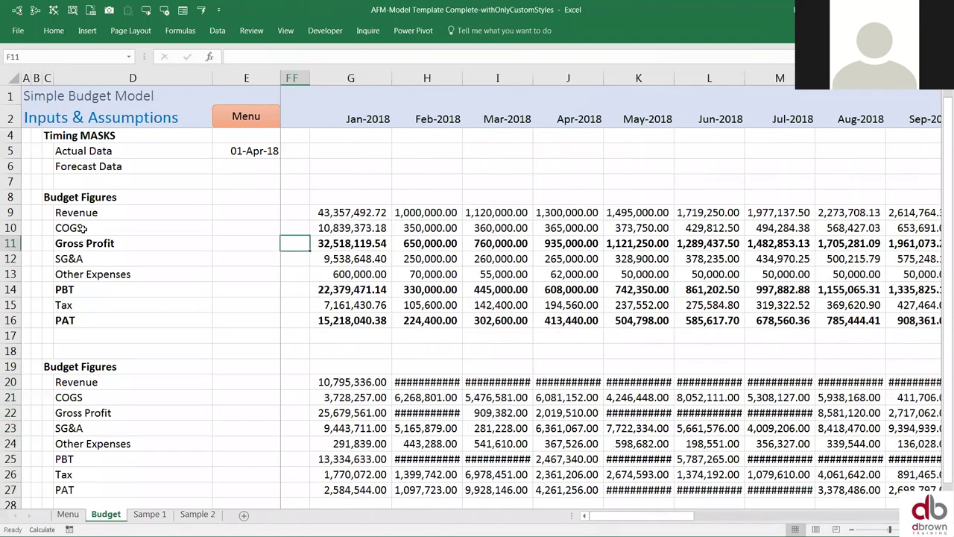
- Calculate PBT in G14 as =G11-G12-G13 and fill it across row 14 to Apr-2019
key("Right")
key("Down")
key("Down")
key("Down")
key("F2")
key("F9")
type("=")
key("Up")
key("Up")
key("Up")
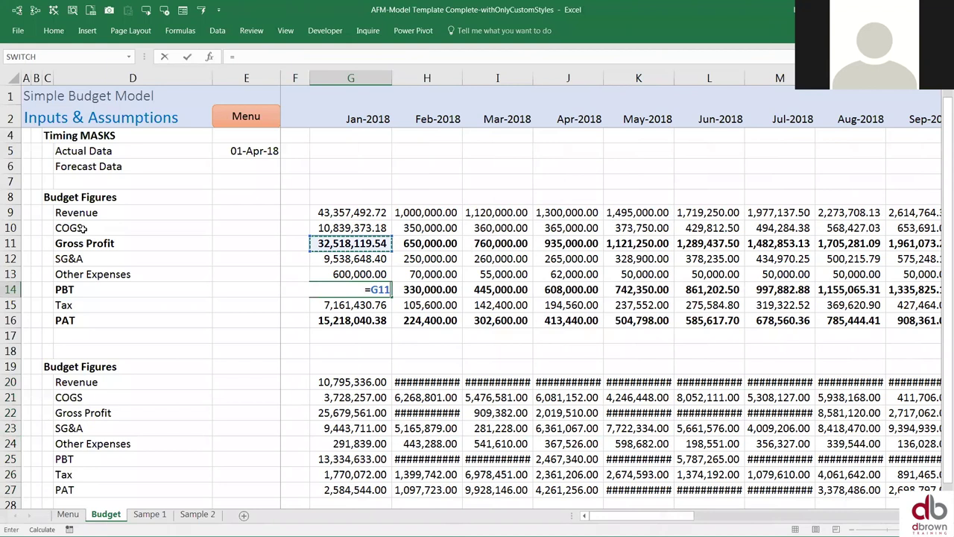
type("-")
key("Up")
key("Up")
type("-")
key("Up")
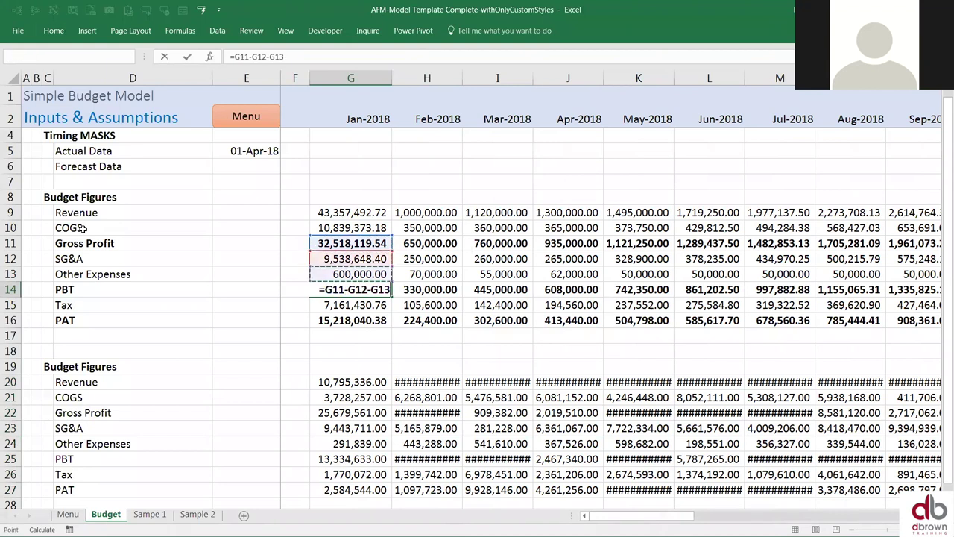
key("ctrl+Return")
scroll(82, 228, "right", 5)
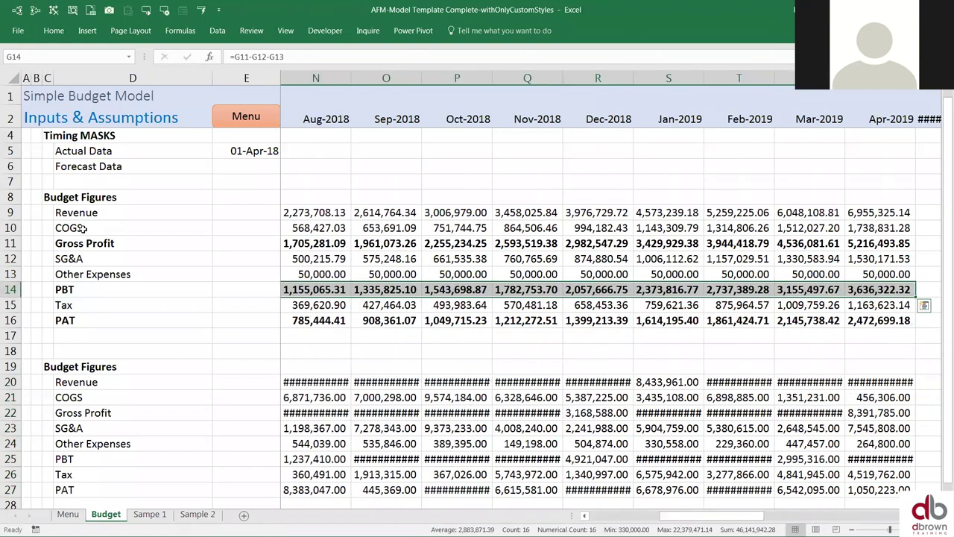
- Calculate PAT in G16 as =G14-G15 and fill it across row 16 to Apr-2019
key("Left")
key("Right")
key("Down")
key("Down")
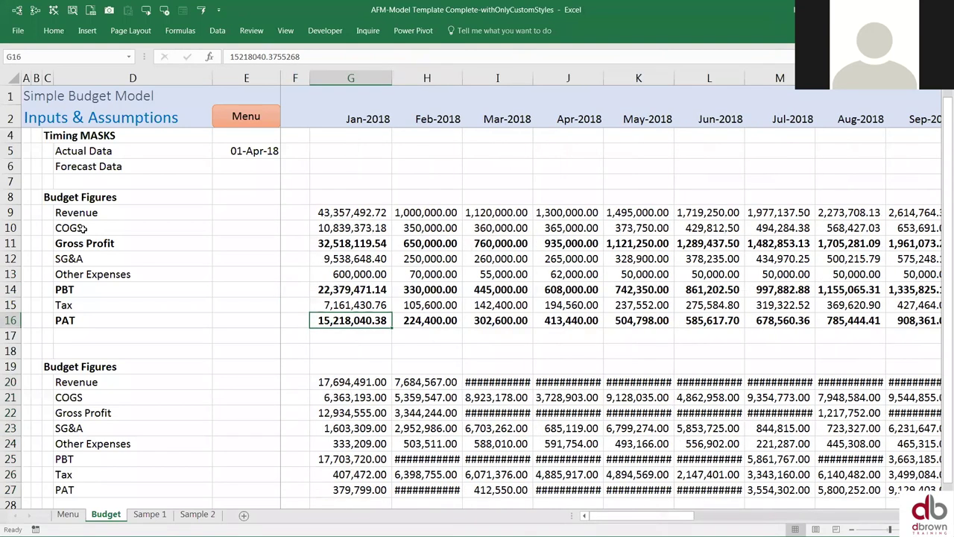
key("Down")
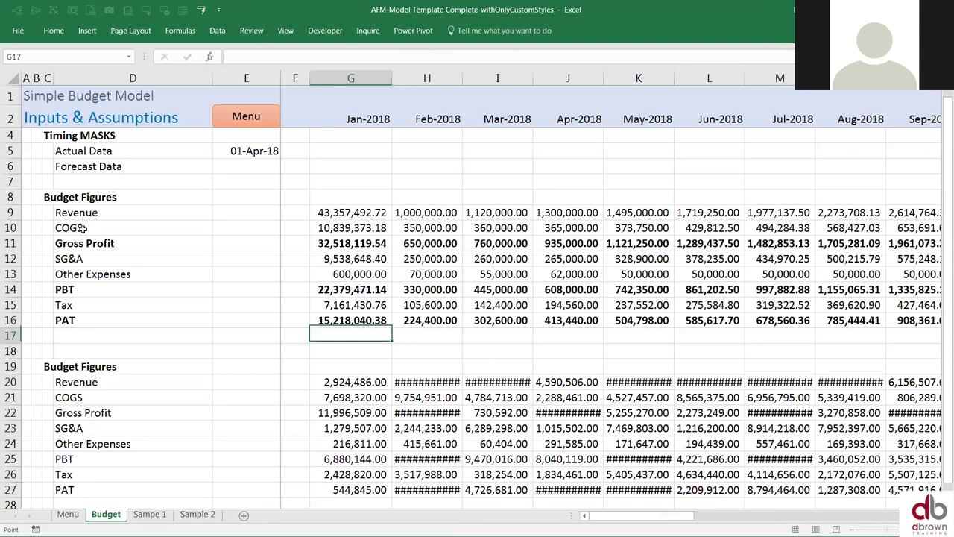
key("Up")
key("ctrl+shift+Right")
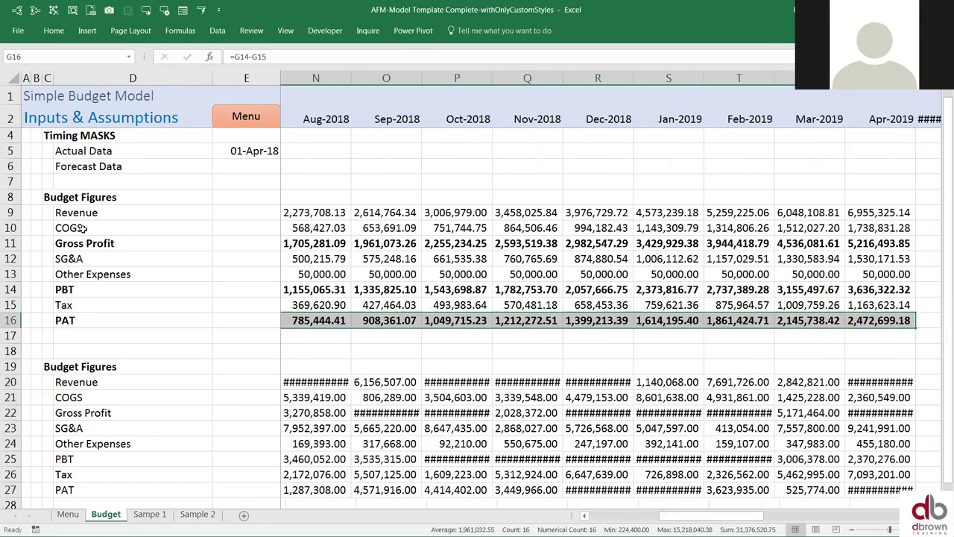
key("Down")
key("Down")
key("Down")
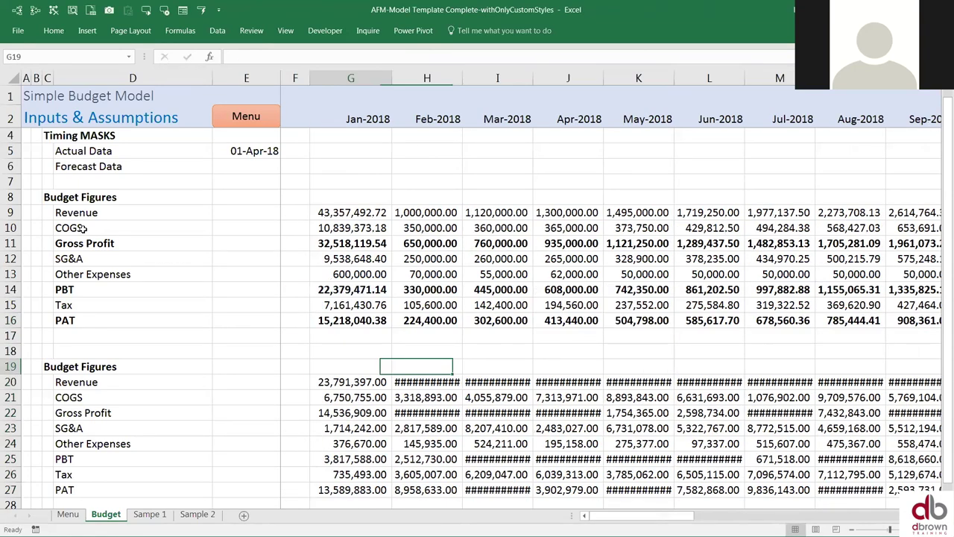
key("Down")
key("ctrl+shift+Right")
key("Down")
key("Down")
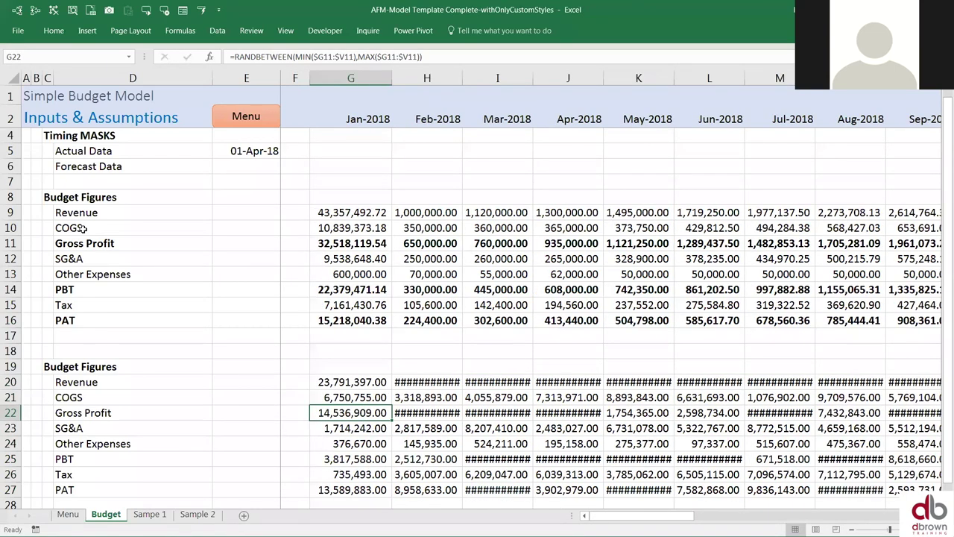
key("Up")
key("Up")
key("Up")
key("Up")
key("Up")
key("Up")
key("Up")
key("Up")
key("Up")
key("Up")
key("Up")
key("shift+Down")
key("shift+Down")
key("shift+Down")
key("shift+Down")
key("shift+Down")
key("ctrl+c")
key("Down")
key("Down")
key("Down")
key("Down")
key("Down")
key("Down")
key("Down")
key("Escape")
- Copy the Gross Profit formula from G11 into G22 of the lower Budget Figures block
key("Up")
key("Up")
key("Up")
key("Up")
key("Up")
key("Up")
key("Up")
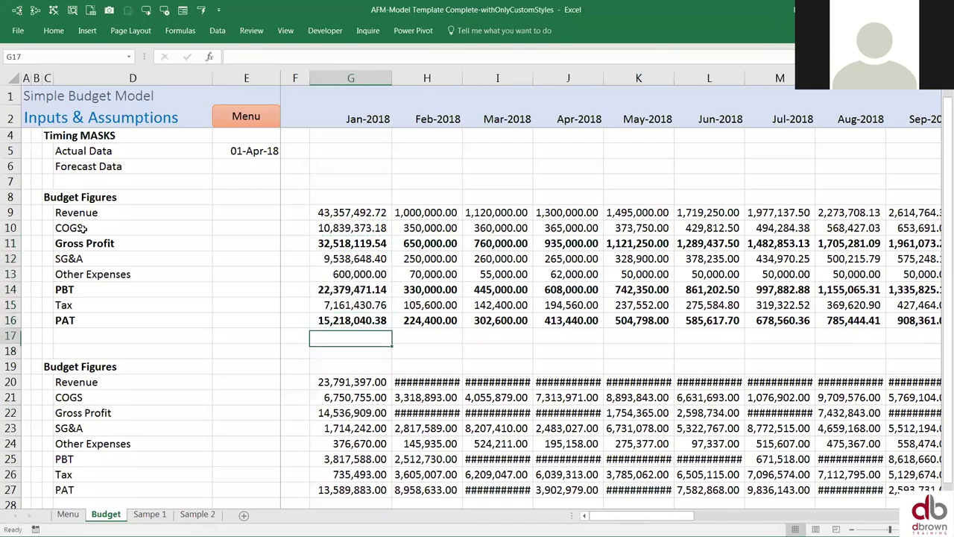
key("ctrl+c")
key("Down")
key("Down")
key("Down")
key("Down")
key("Down")
key("Down")
key("Down")
key("Down")
key("Down")
key("Down")
key("Down")
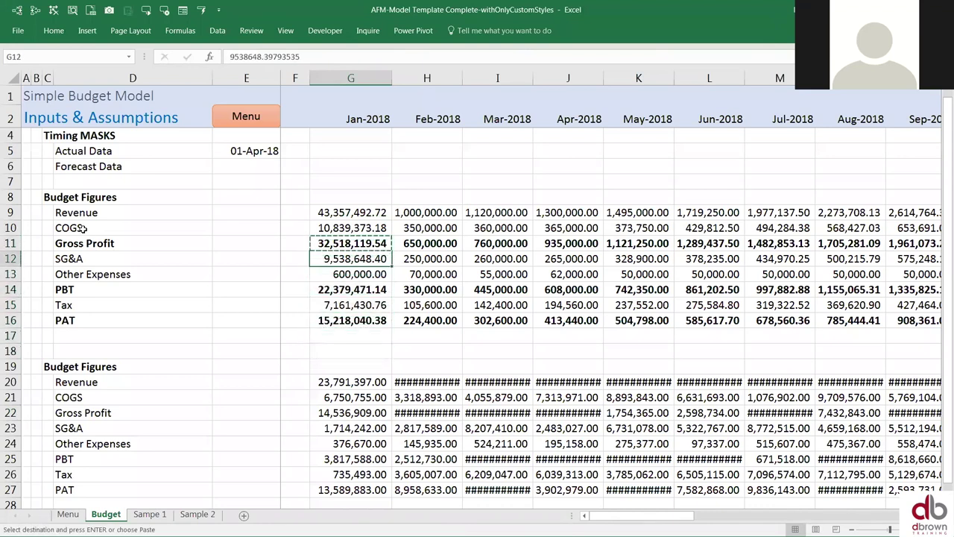
key("Return")
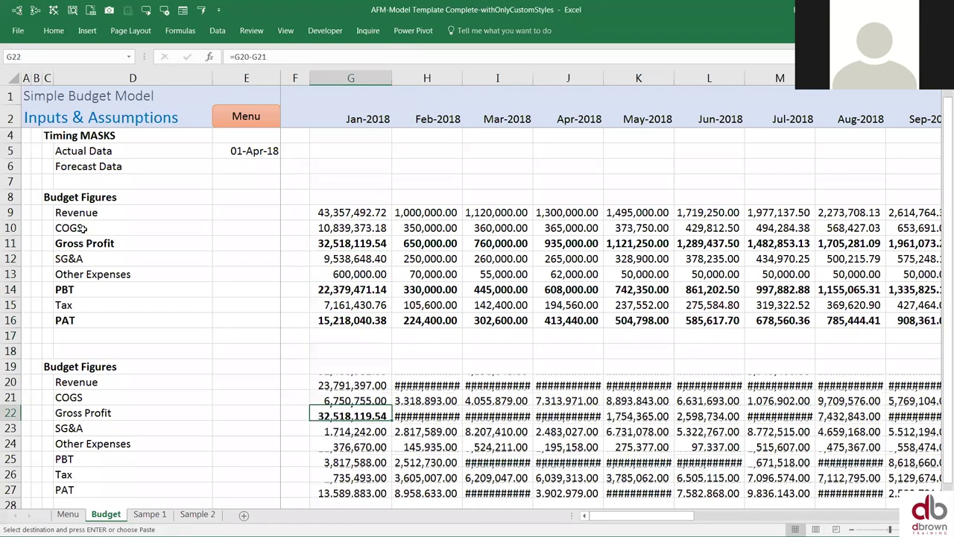
- Calculate PBT in G25 as =G22-G23-G24 and PAT in G27 as =G25-G26 in the lower block
key("Down")
key("Down")
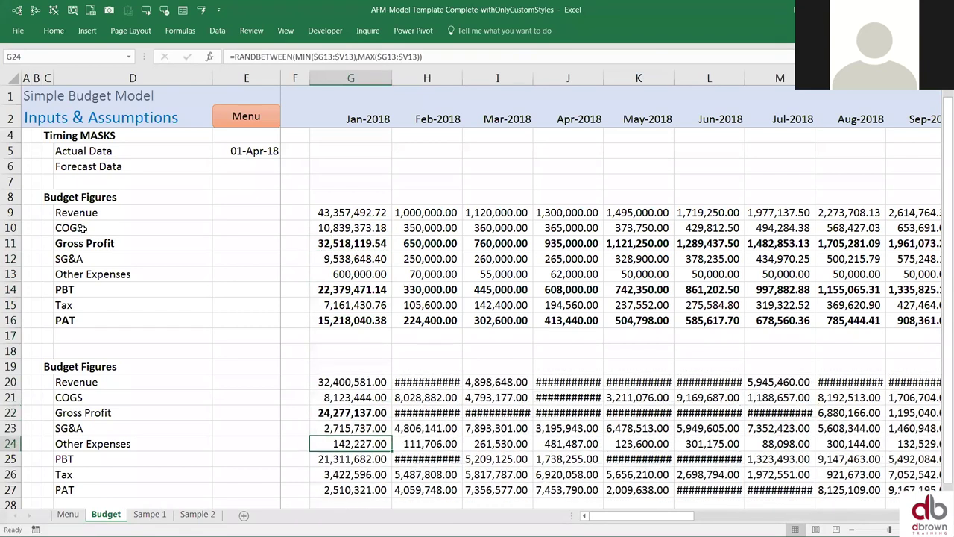
key("Down")
type("=")
key("Up")
key("Up")
key("Up")
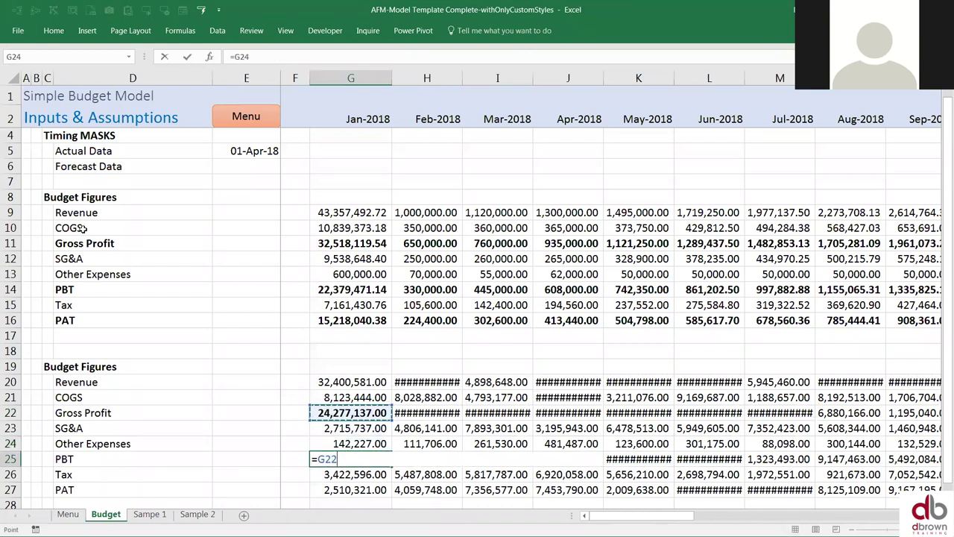
type("-")
key("Up")
key("Up")
type("-")
key("Up")
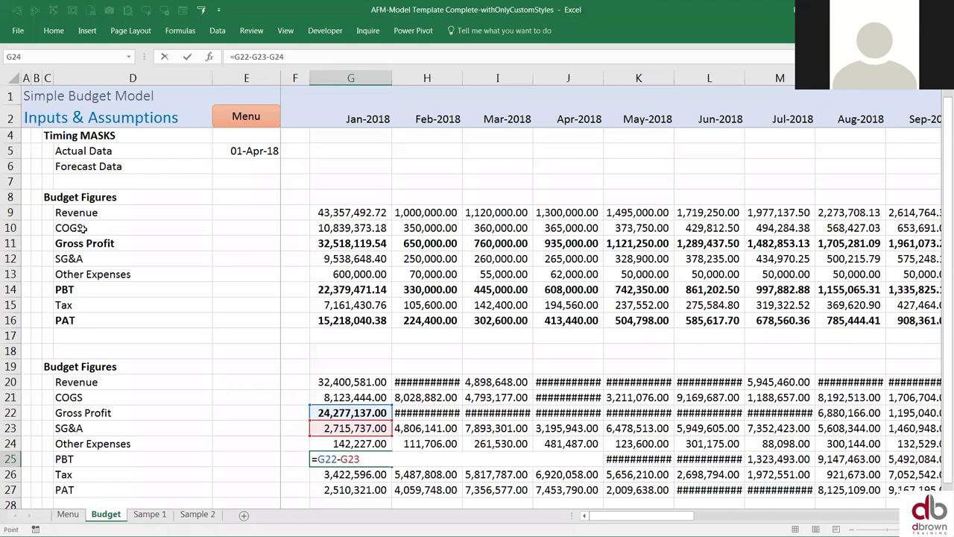
key("Return")
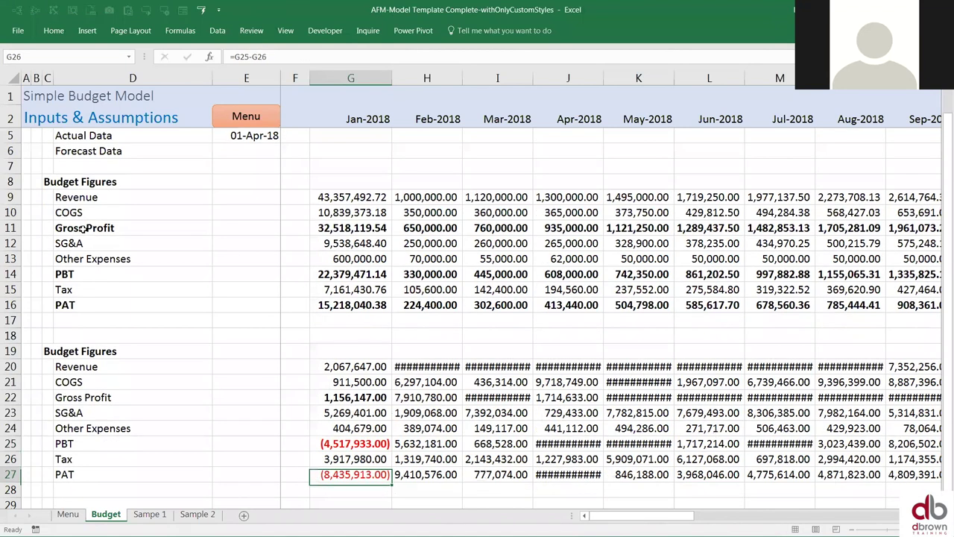
- Fill the Gross Profit, PBT and PAT formulas across rows 22, 25 and 27 to Apr-2019
key("Up")
key("Up")
key("Up")
key("Up")
key("Up")
key("ctrl+shift+Right")
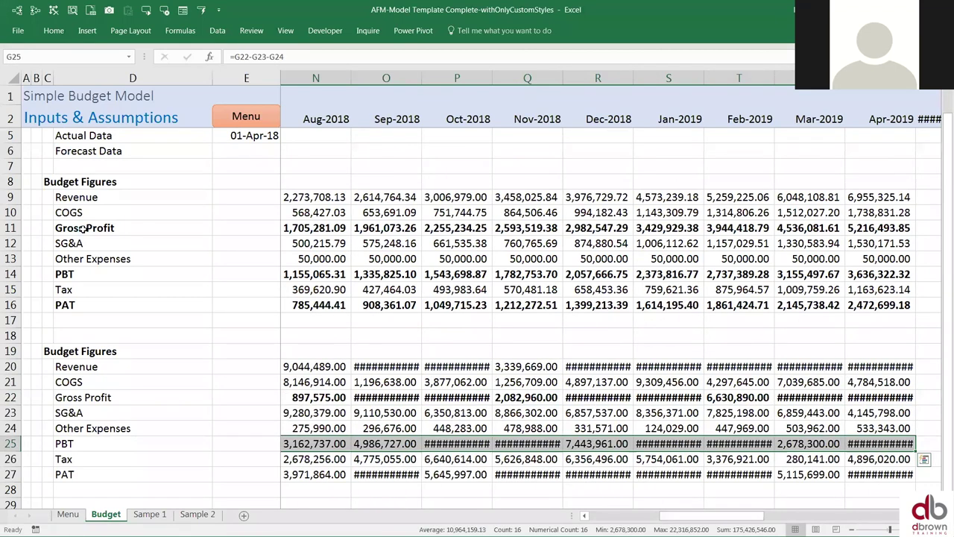
key("Down")
key("Down")
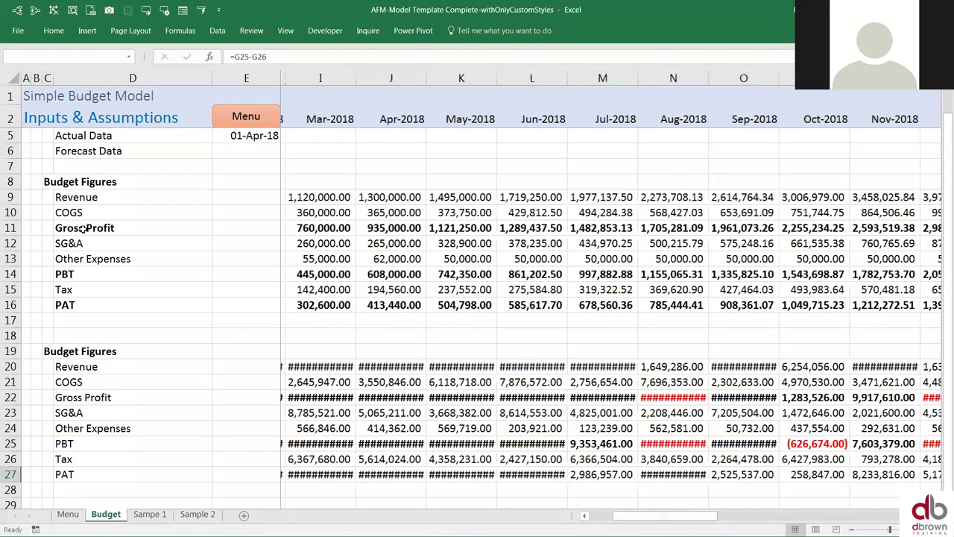
- Widen the month columns G to V, Jan-2018 to Apr-2019, to fit their figures
key("ctrl+space")
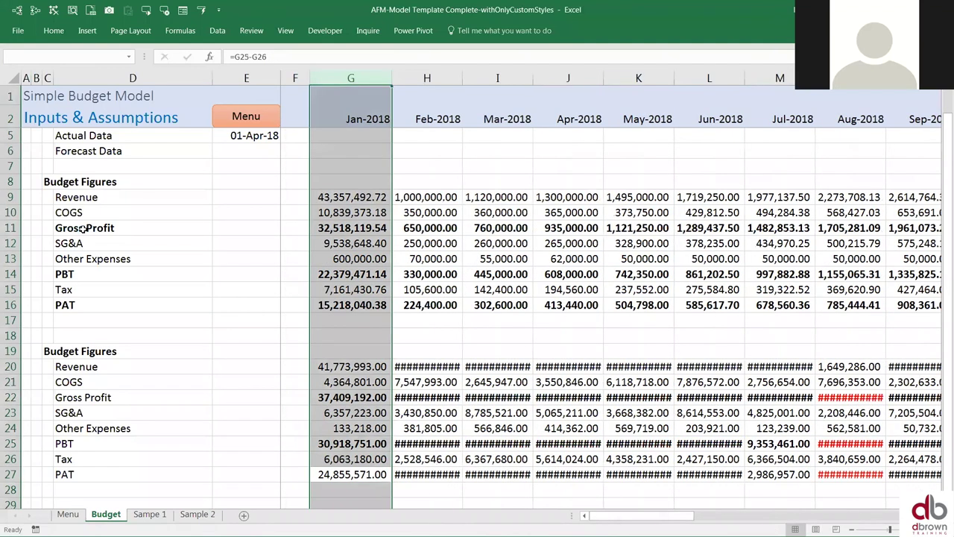
key("ctrl+shift+Right")
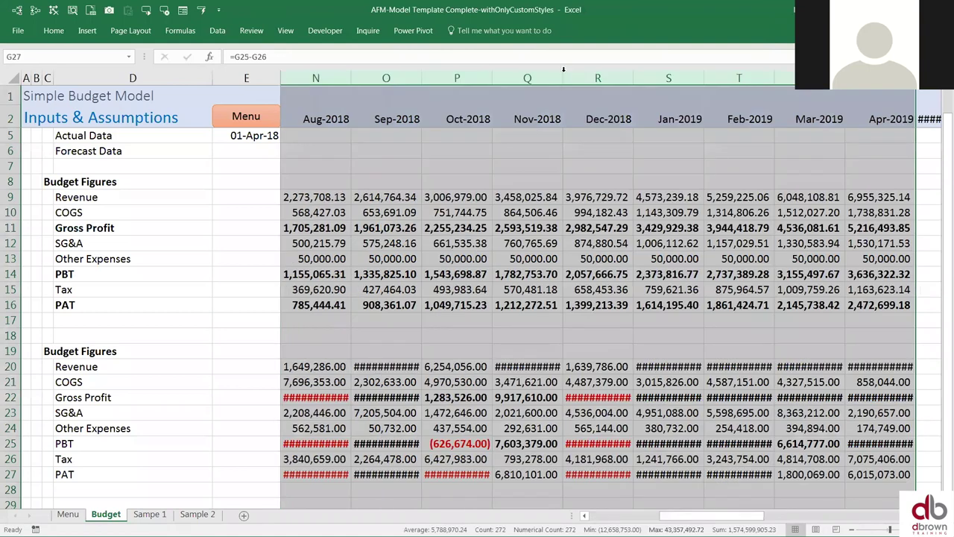
left_click(486, 243)
key("Home")
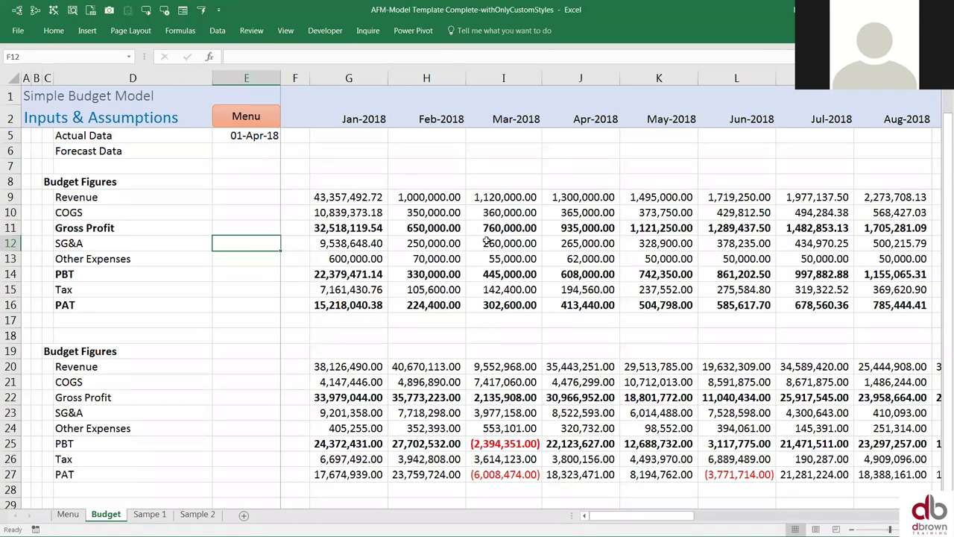
- Rename the lower block's heading in C19 to "Actual Figures"
key("Left")
key("Left")
key("Down")
key("Down")
key("Down")
key("Down")
key("Down")
key("Down")
key("Down")
key("Down")
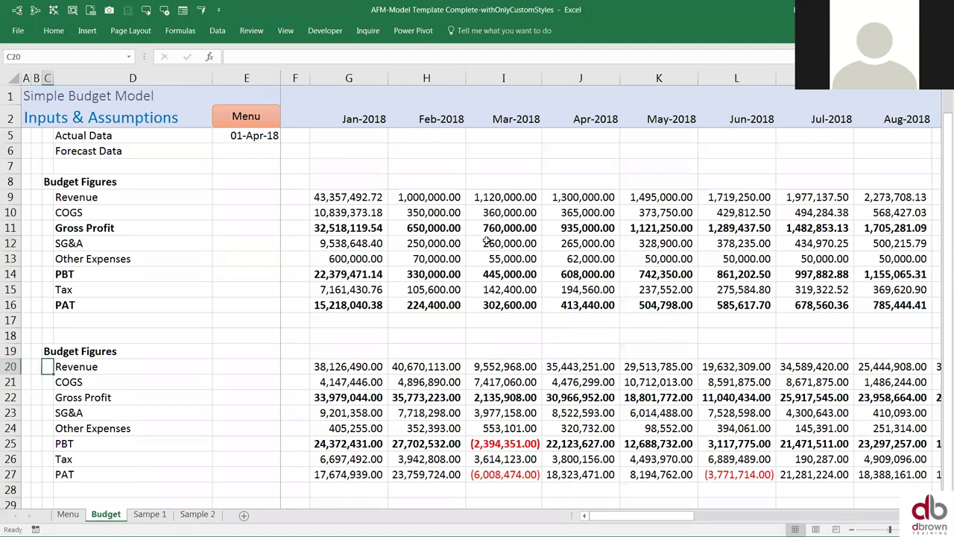
key("Up")
type("Actua")
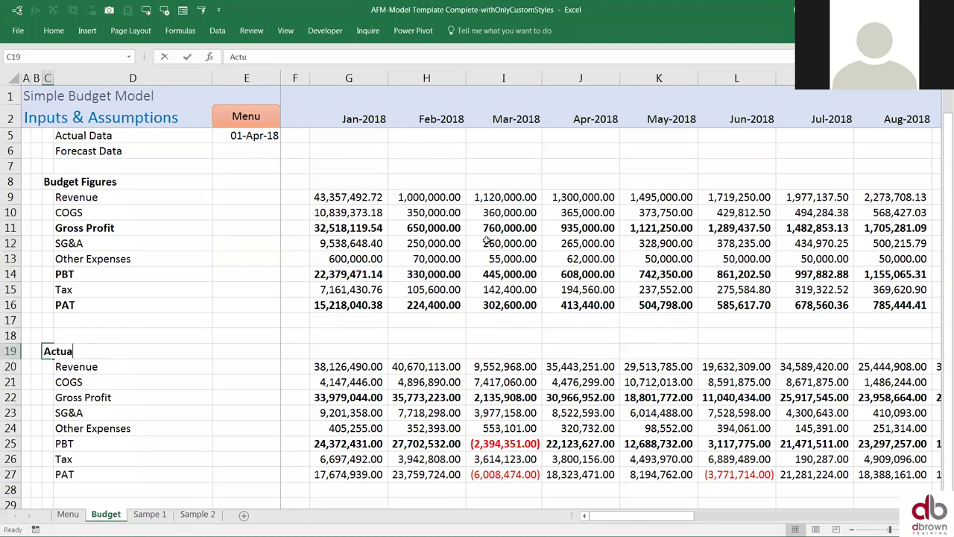
type("l Figures")
key("Return")
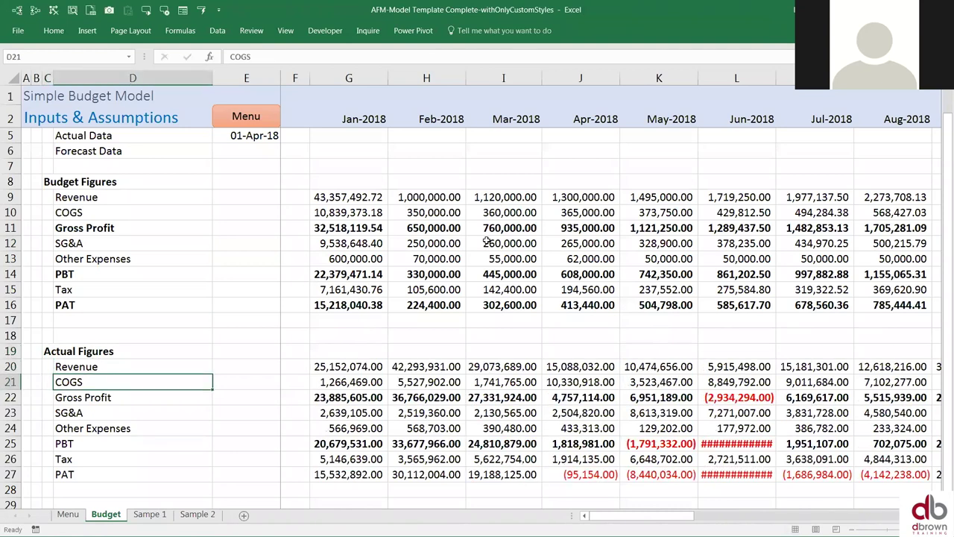
- Try clearing the Actual Figures in rows 20 to 27 from May-2018 to Apr-2019
key("Right")
key("Right")
key("Right")
key("Right")
key("Right")
key("Right")
key("Right")
key("Left")
key("Up")
key("Right")
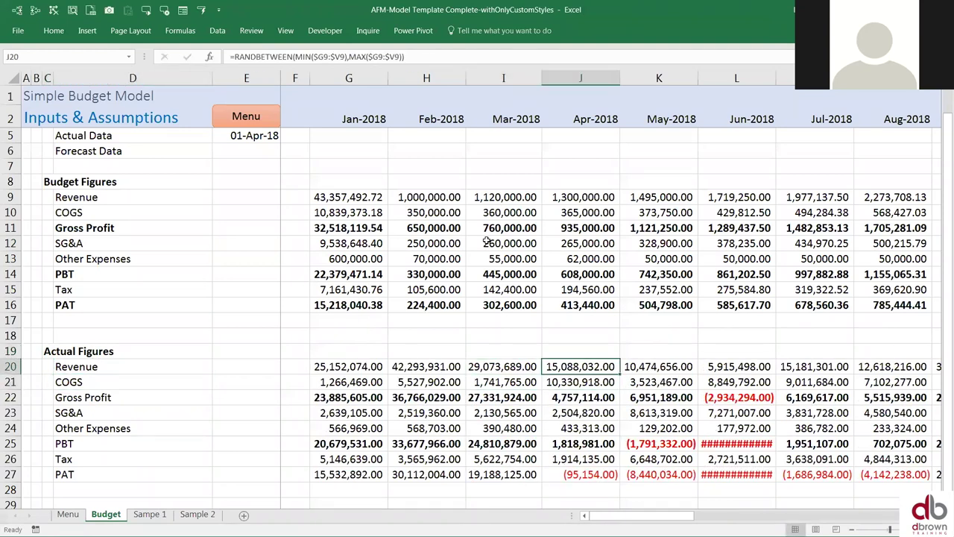
key("Right")
key("ctrl+shift+Down")
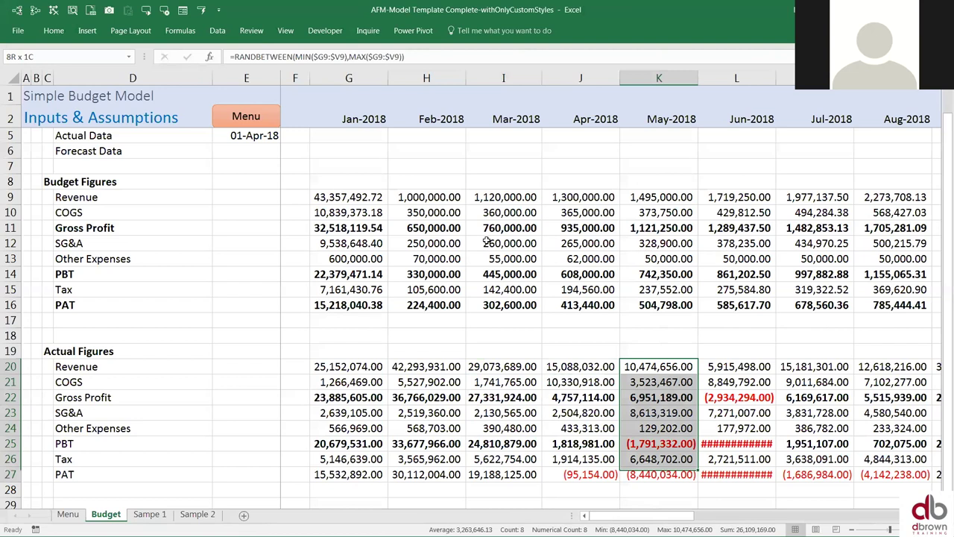
key("ctrl+shift+Right")
key("Delete")
key("Home")
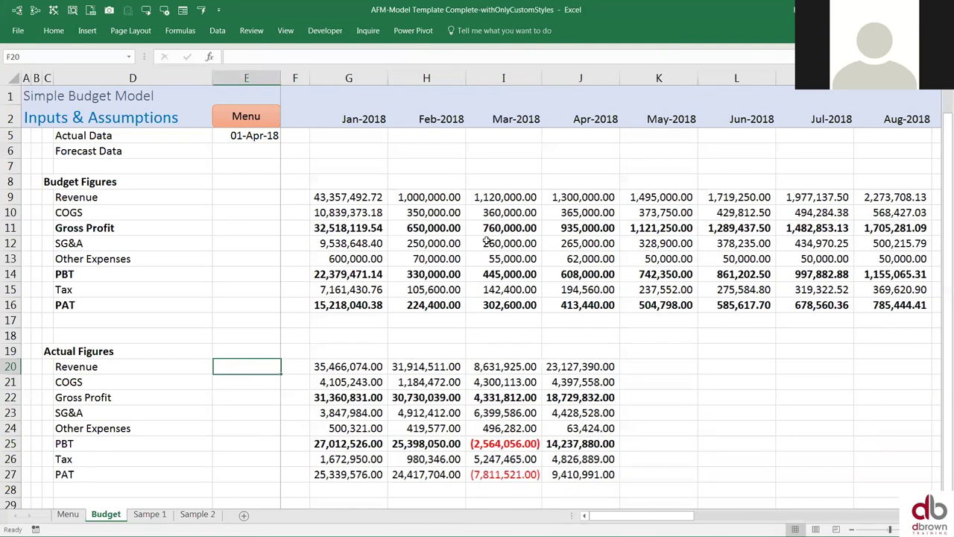
- Undo the clearing of the Actual Figures from May-2018 onwards
key("Right")
key("Right")
key("Left")
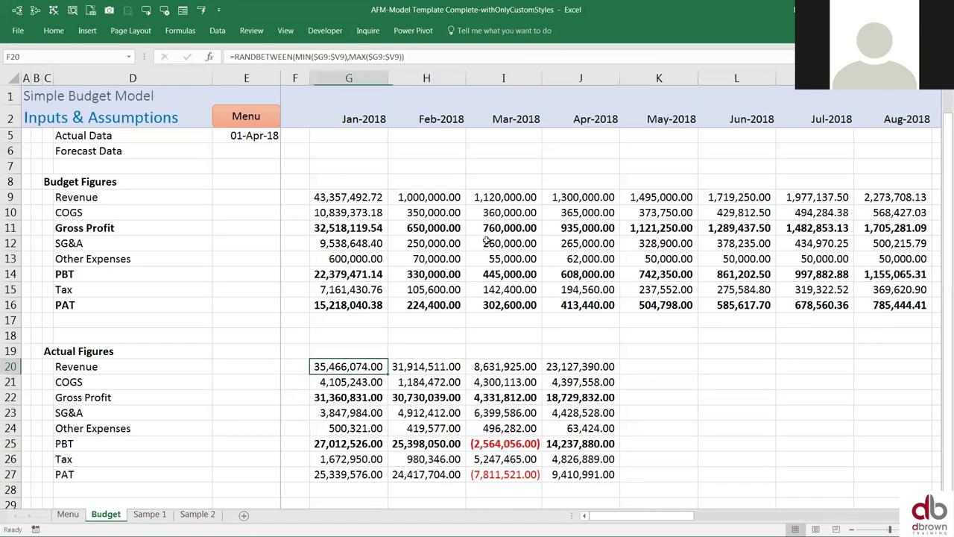
key("ctrl+z")
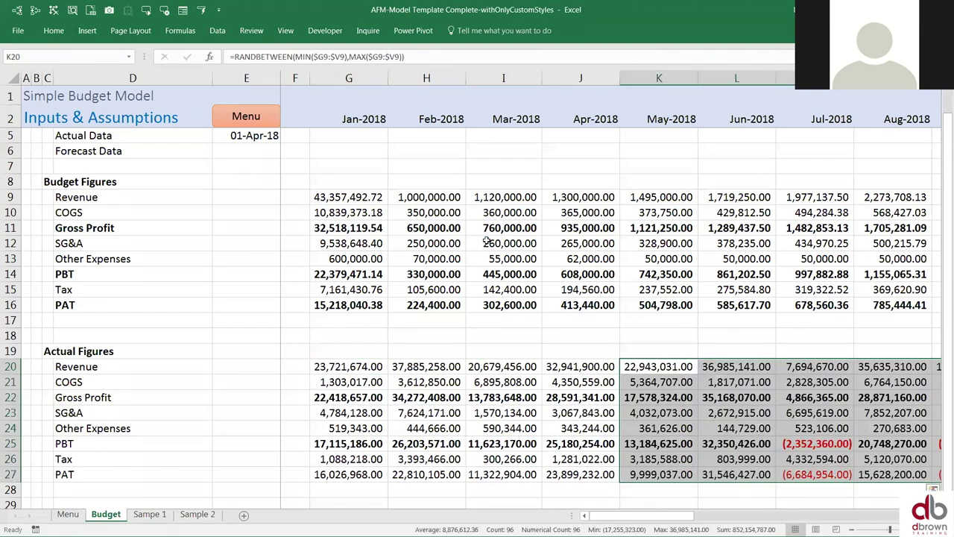
key("ctrl+z")
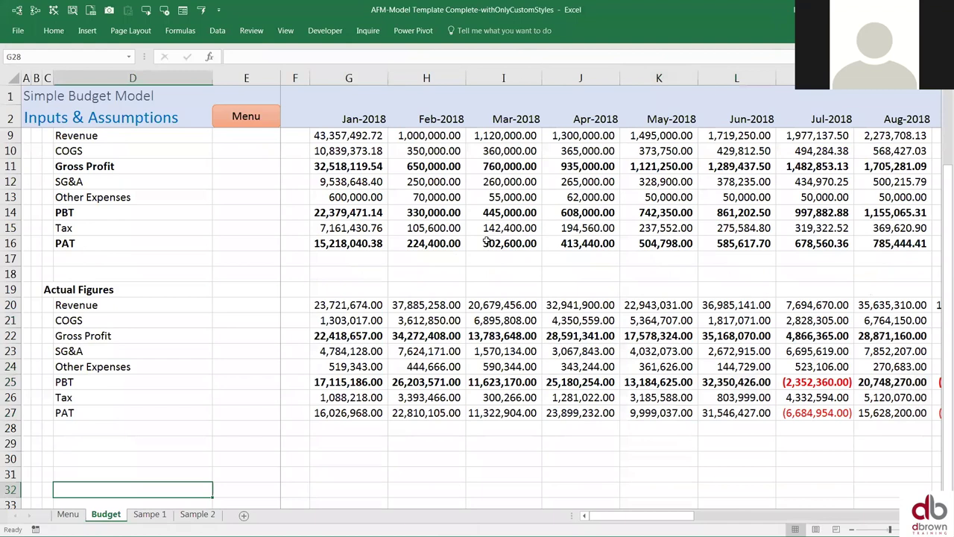
- Copy the whole Actual Figures block, rows 19 to 28, and paste it starting at row 30
key("Left")
key("ctrl+Up")
key("shift+space")
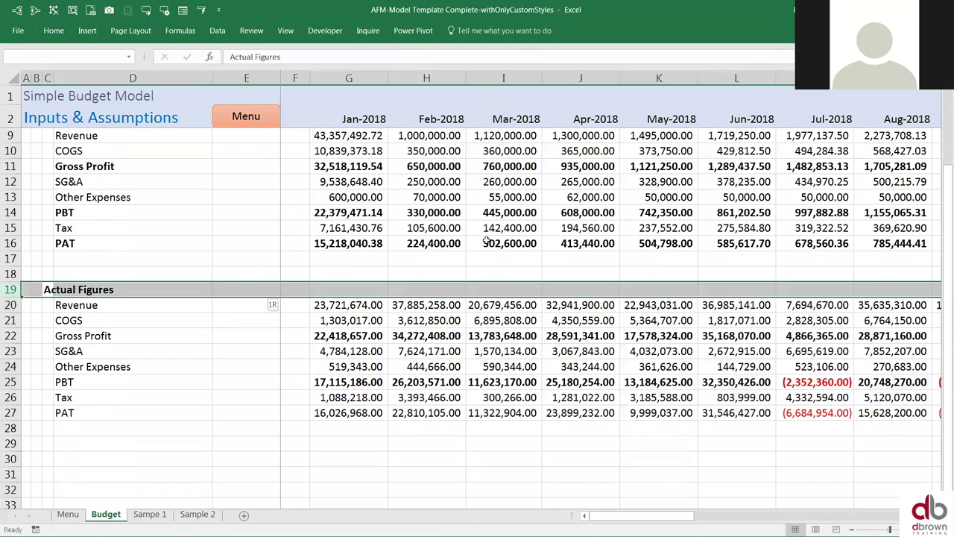
key("shift+Down")
key("shift+Down")
key("shift+Down")
key("shift+Down")
key("shift+Down")
key("shift+Down")
key("shift+Down")
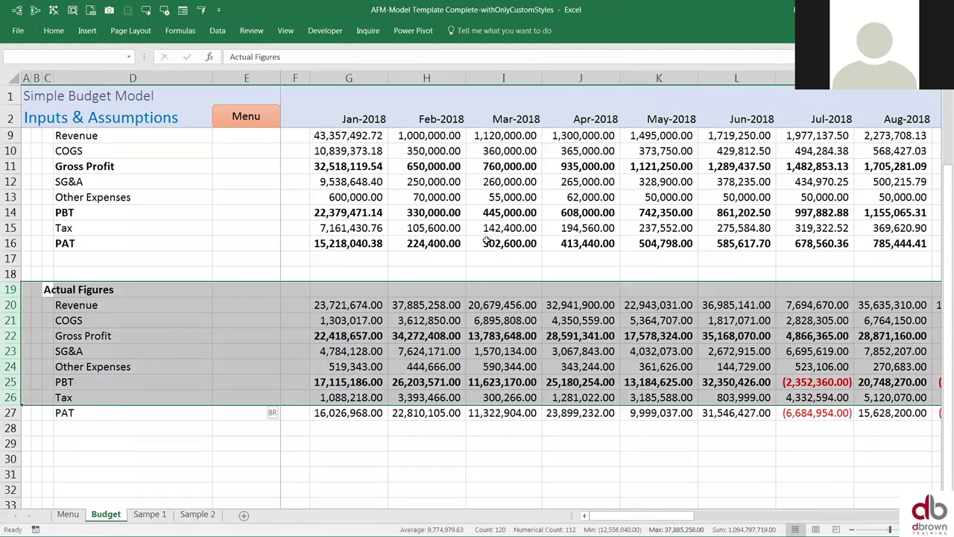
key("shift+Down")
key("shift+Down")
key("ctrl+c")
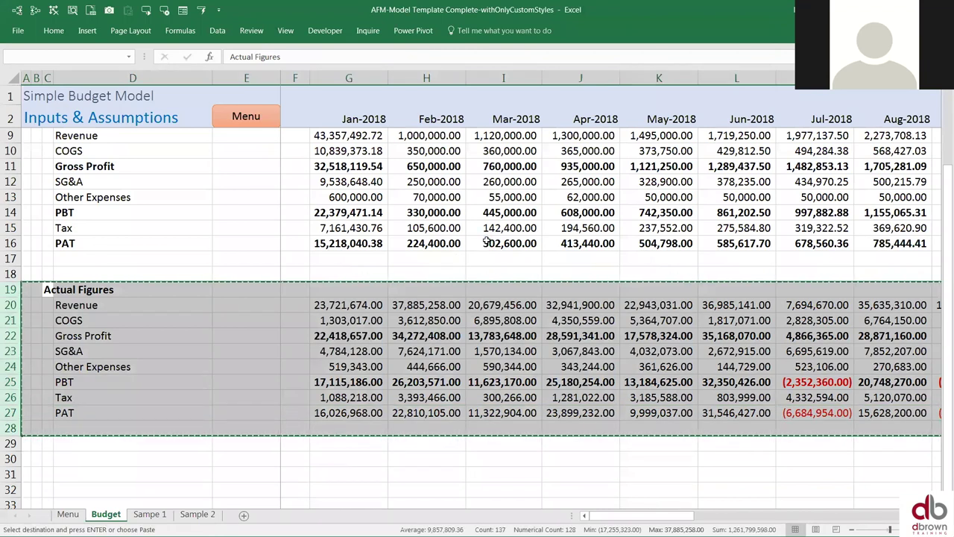
key("Home")
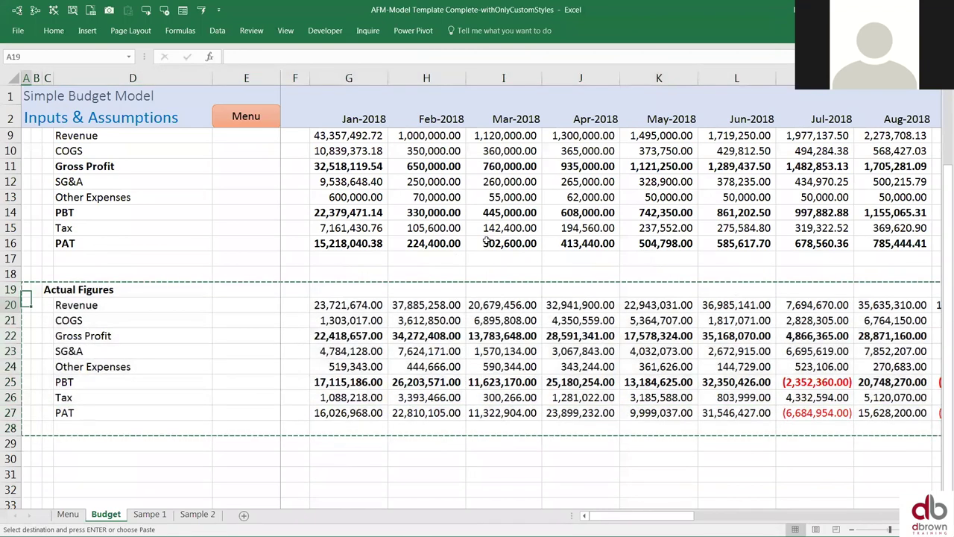
scroll(486, 242, "down", 1)
key("Down")
key("Down")
key("Down")
key("Down")
key("Down")
key("Down")
key("Down")
key("Down")
key("Down")
key("Down")
key("Down")
key("ctrl+v")
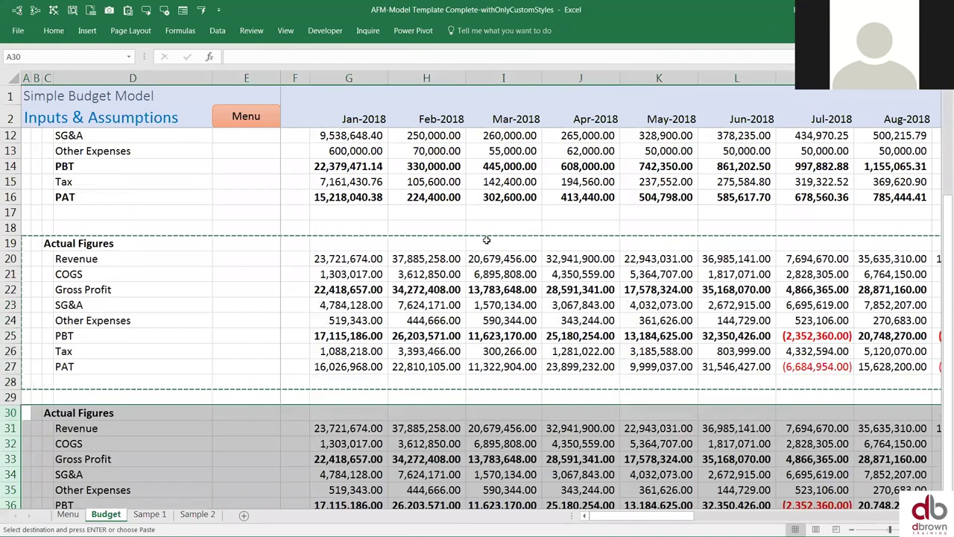
key("Return")
- Rename the pasted block's heading in C30 to "Latest Estimate"
scroll(486, 240, "down", 1)
key("Down")
key("Down")
key("Down")
key("Down")
key("Down")
key("Right")
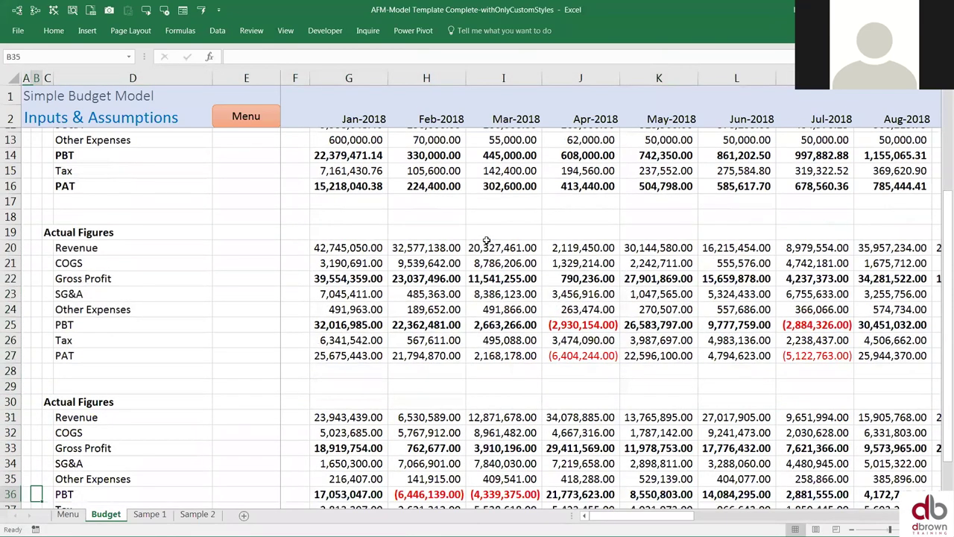
scroll(487, 240, "down", 1)
key("Up")
key("Up")
key("Up")
key("Up")
key("Up")
key("Right")
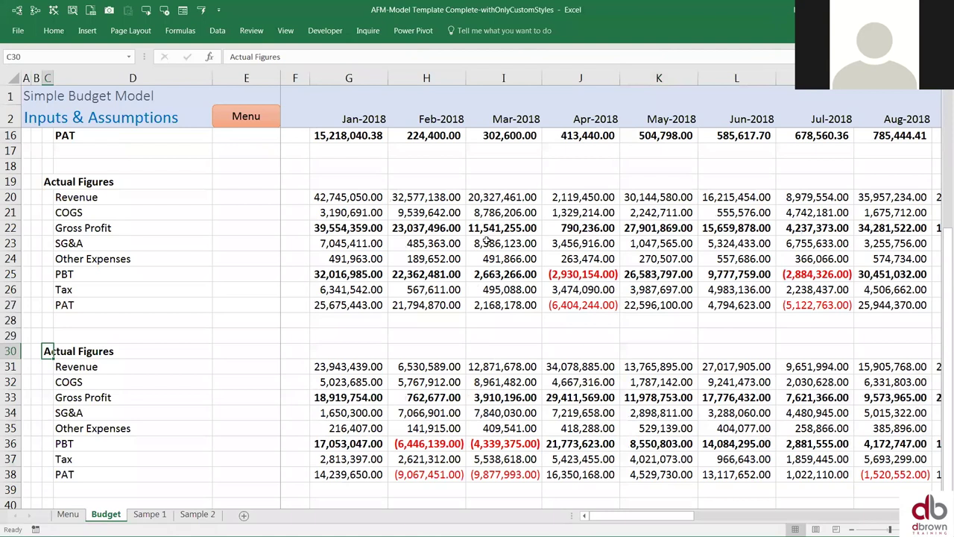
type("Latest Es")
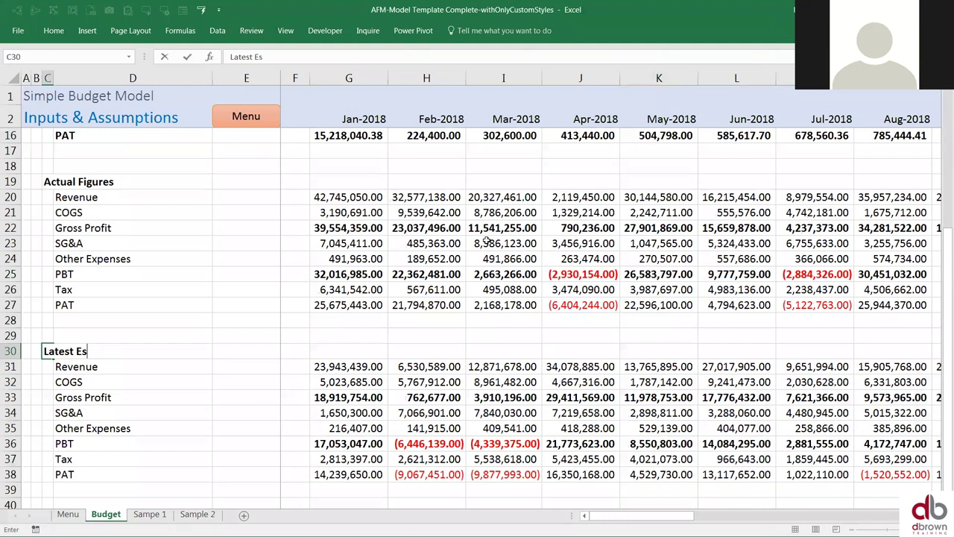
type("timate")
key("Return")
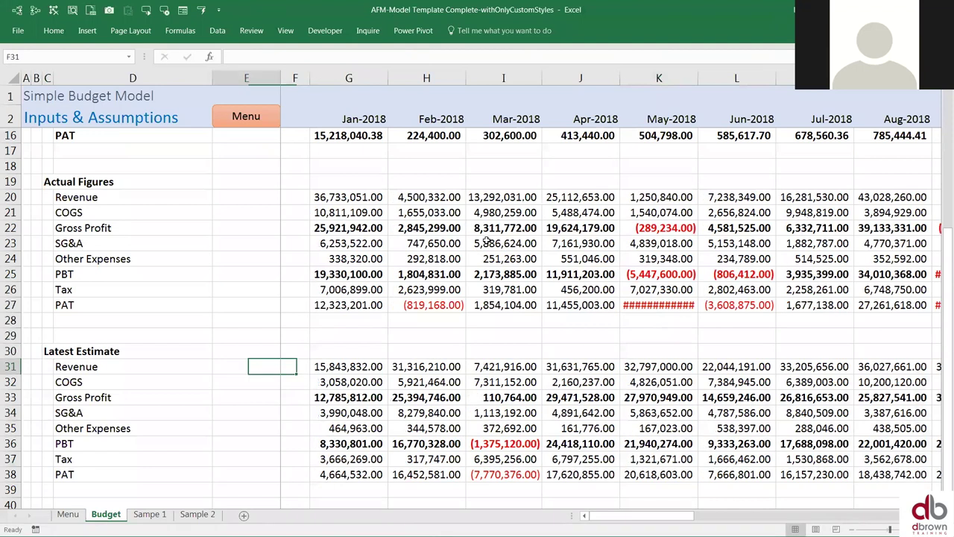
- Review the Budget Figures, Actual Figures and Latest Estimate blocks from the forecast mask down to row 38
key("ctrl+Up")
key("ctrl+Up")
key("ctrl+Up")
key("ctrl+Up")
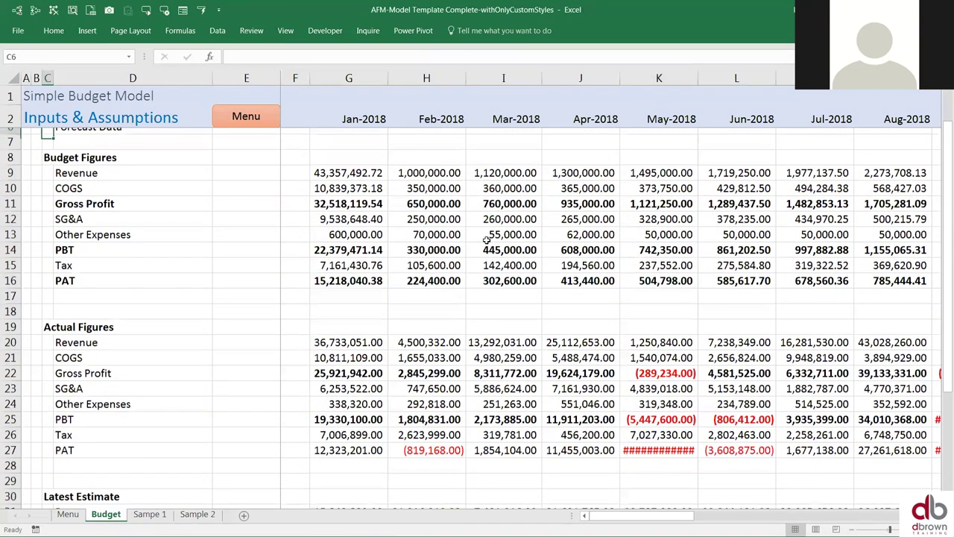
key("Right")
key("ctrl+Down")
key("ctrl+Down")
key("ctrl+Down")
key("ctrl+Down")
key("ctrl+Down")
key("ctrl+Down")
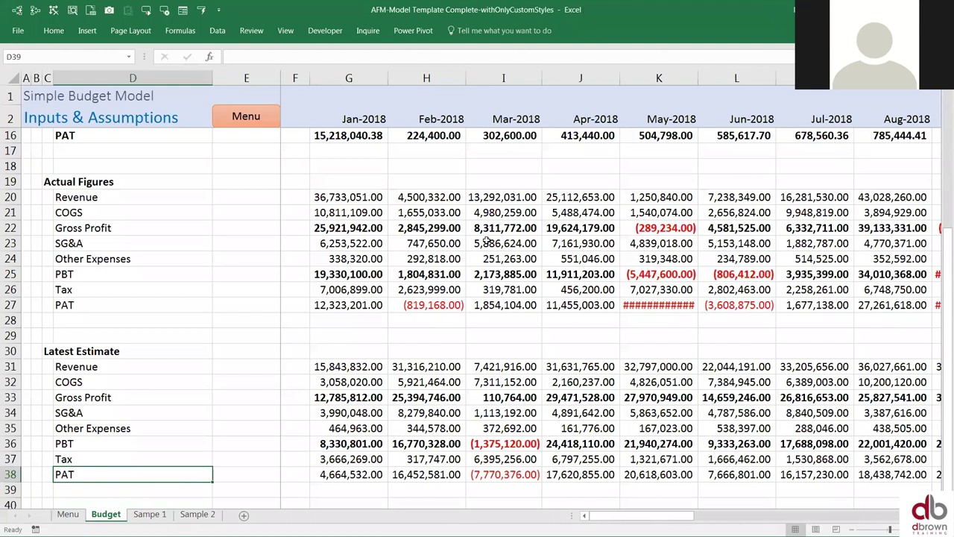
key("Left")
key("ctrl+Up")
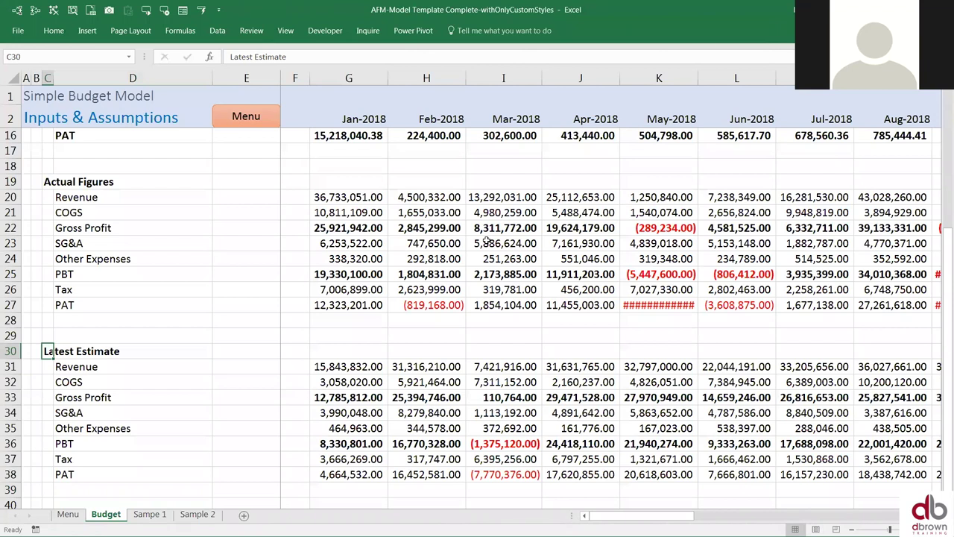
- Clear the Revenue, COGS, SG&A, Other Expenses and Tax figures across all months of the Latest Estimate block
key("Down")
key("Right")
key("Right")
key("Right")
key("Right")
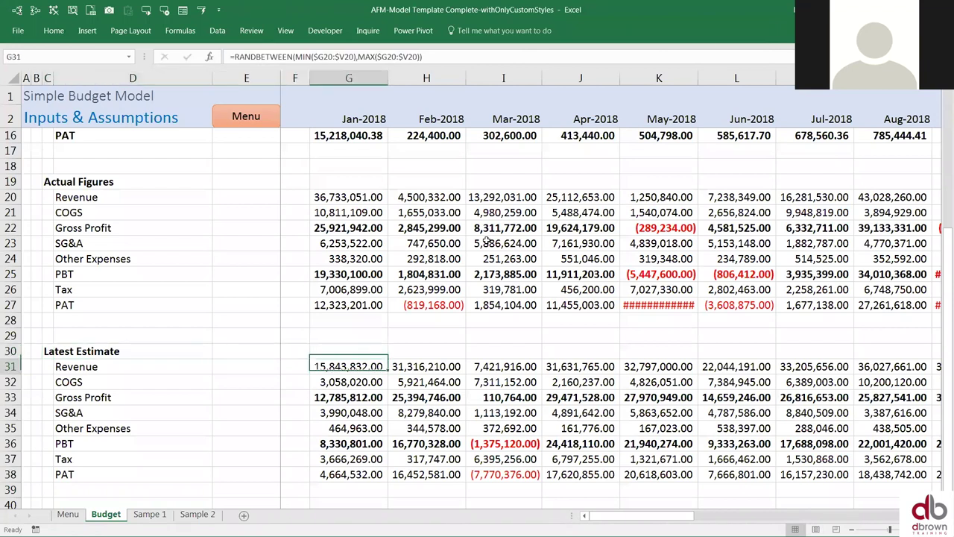
key("ctrl+shift+Right")
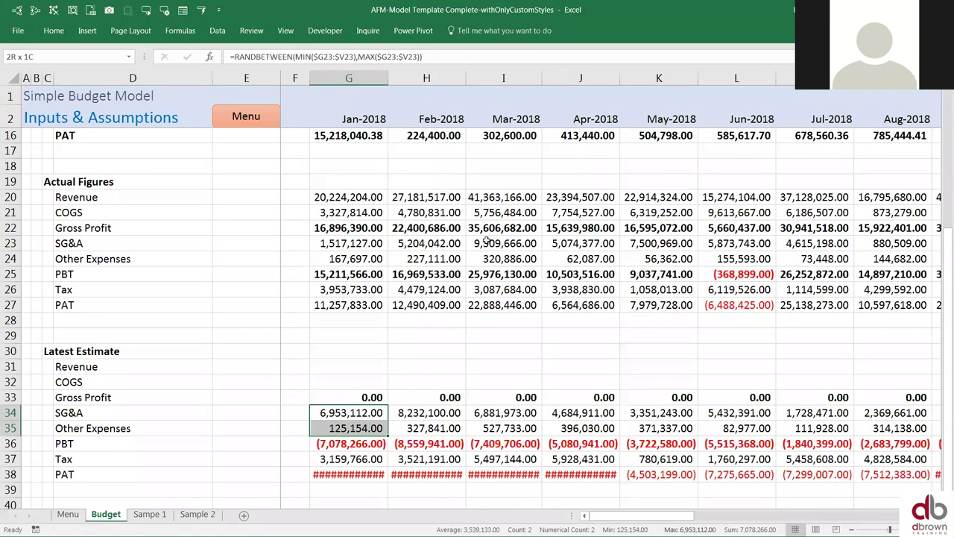
key("ctrl+shift+Right")
key("Delete")
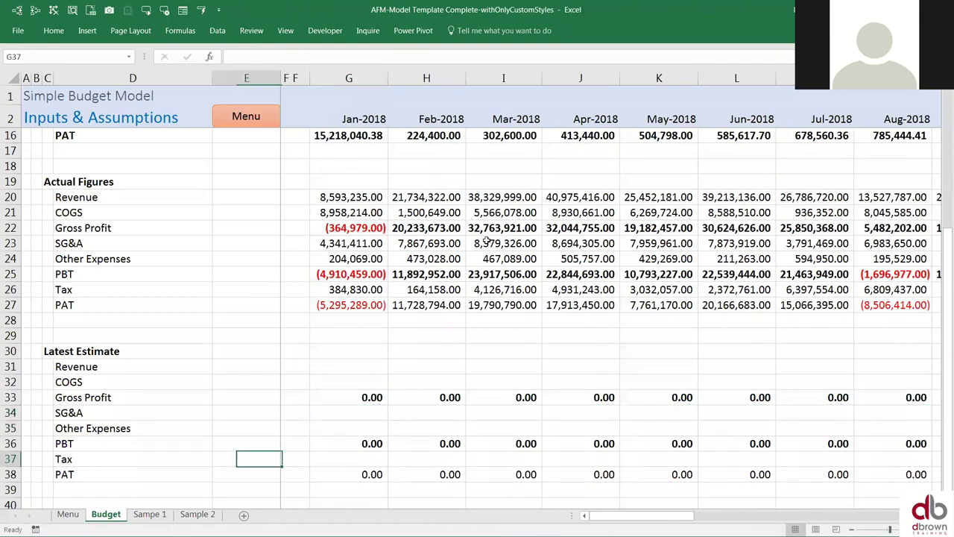
- Review the sheet from the Latest Estimate block up to the Timing MASKS section
key("Up")
key("Left")
key("Left")
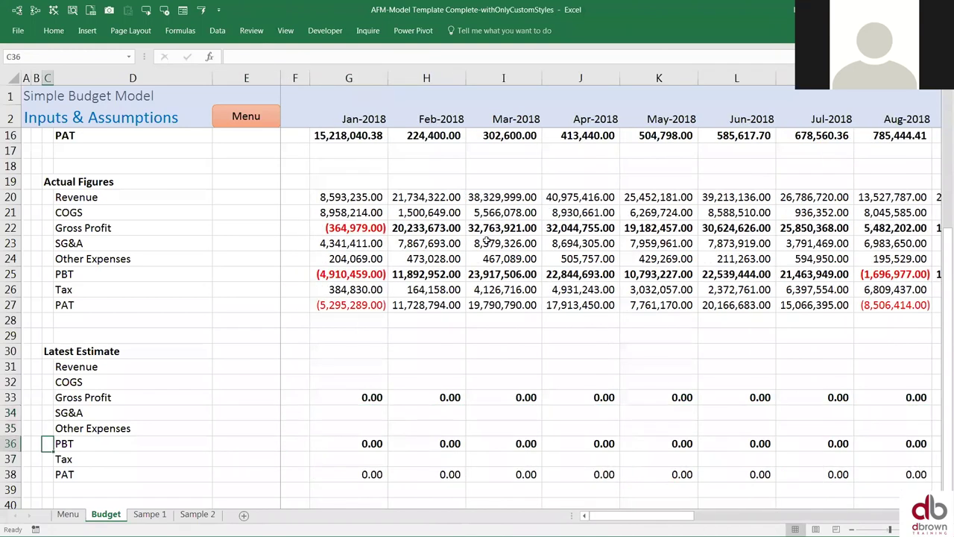
key("Up")
key("Up")
key("Up")
key("Up")
key("Up")
key("Up")
key("Up")
key("Up")
key("Up")
key("Up")
key("Up")
key("Up")
key("Up")
key("Up")
key("Up")
key("Up")
key("Up")
key("Up")
key("Up")
key("Up")
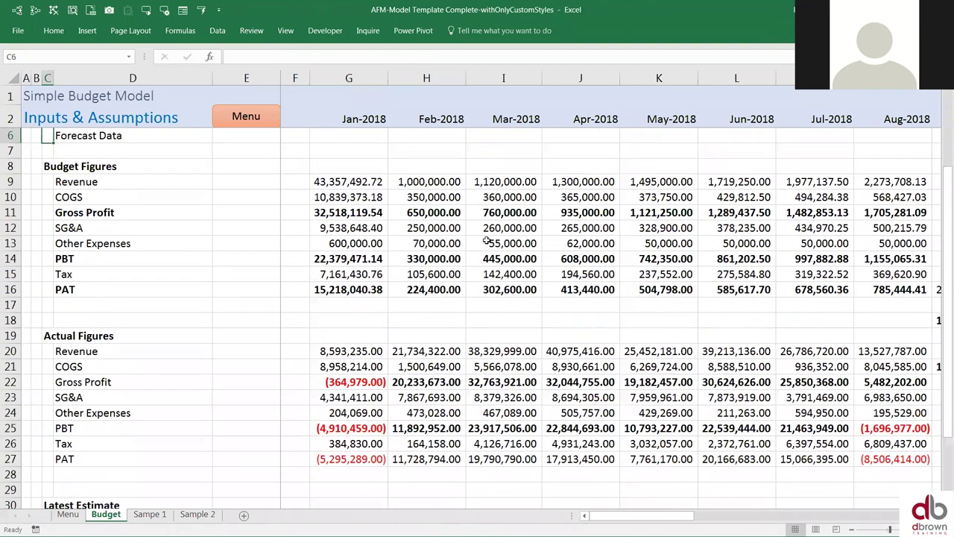
key("Up")
key("Up")
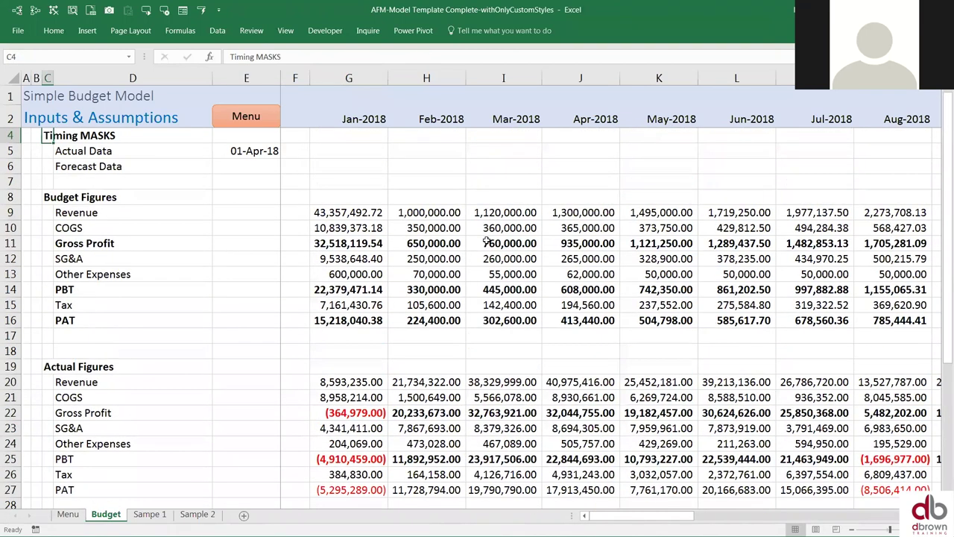
- Examine the January Revenue and COGS entries in the Budget Figures block and the January Revenue formula in the Actual Figures block
key("Down")
key("Down")
key("Down")
key("Down")
key("Down")
key("Right")
key("Right")
key("Right")
key("Right")
key("shift+Down")
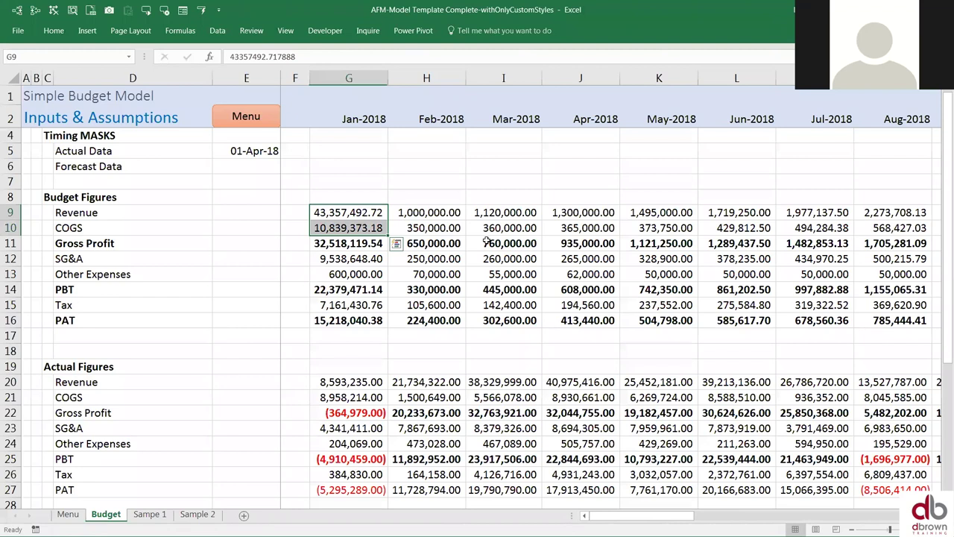
key("Down")
key("Left")
key("Left")
key("Left")
key("Left")
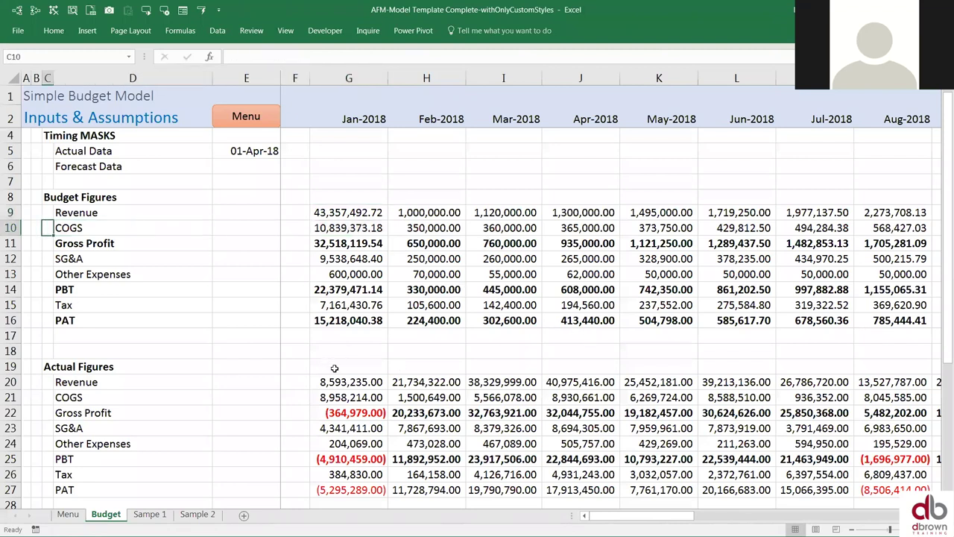
left_click(348, 381)
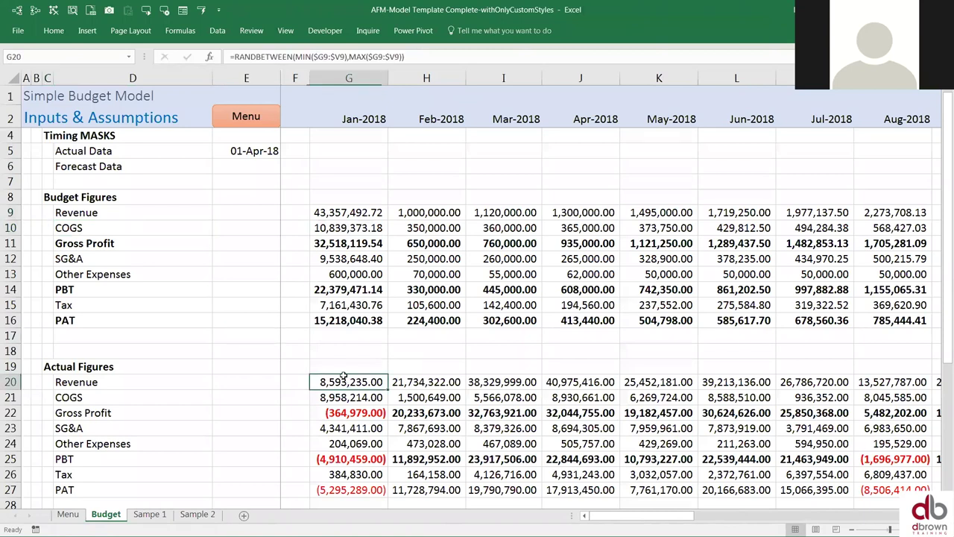
scroll(325, 220, "down", 2)
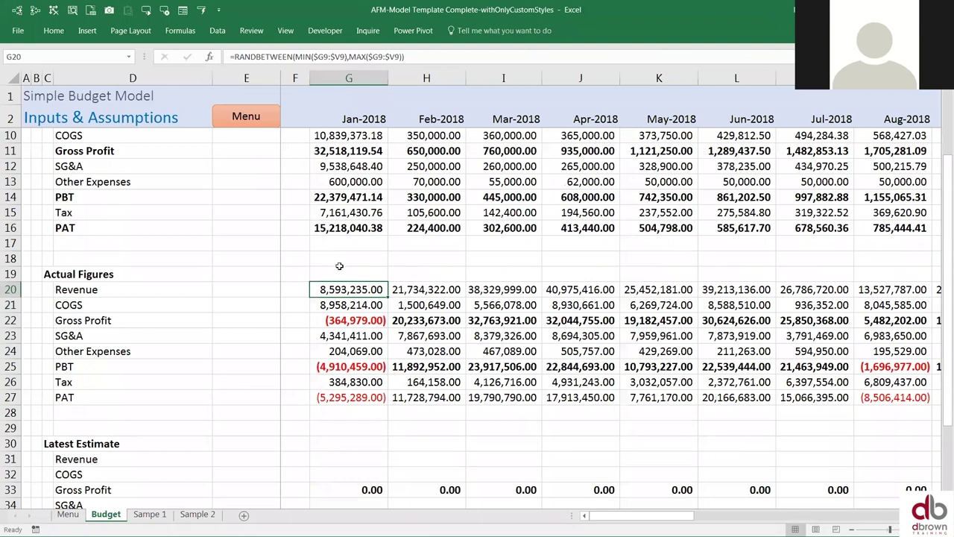
scroll(337, 267, "up", 1)
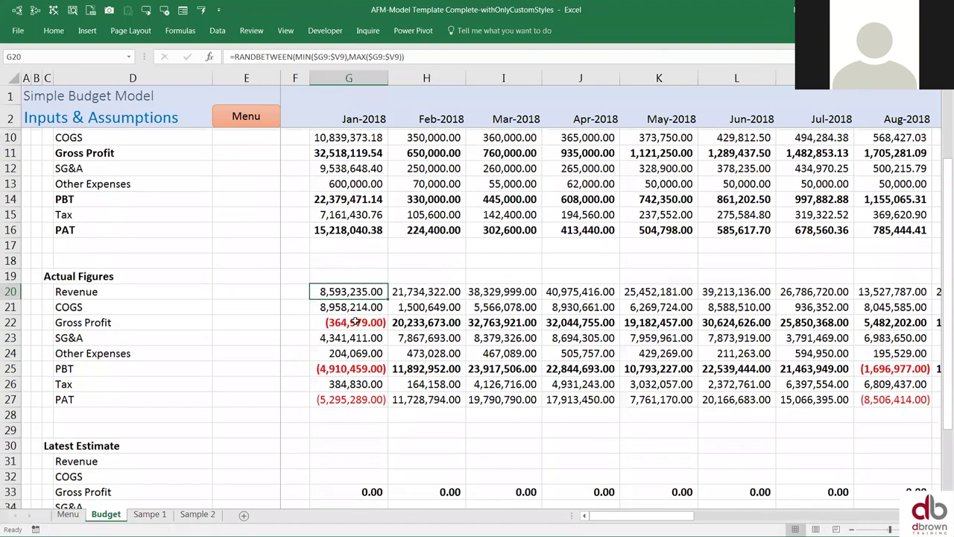
- Link the Latest Estimate's January Revenue in G31 to the actual Revenue with the formula =G20
scroll(348, 320, "down", 3)
left_click(347, 319)
type("=")
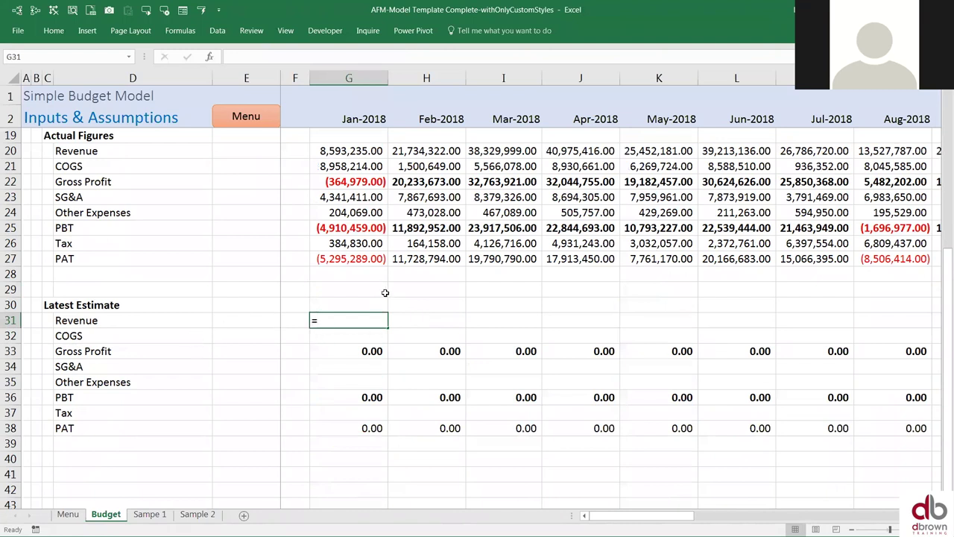
scroll(381, 292, "up", 1)
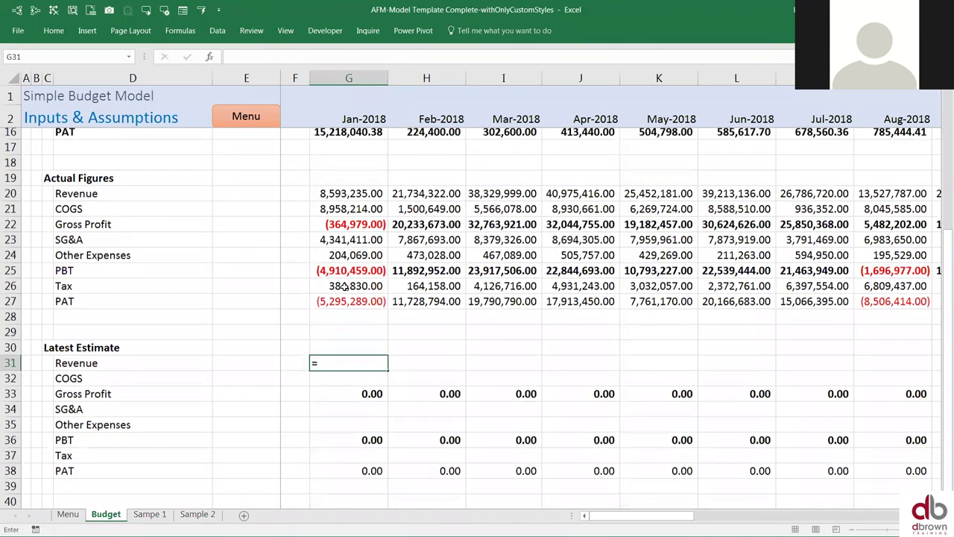
left_click(349, 195)
scroll(349, 205, "up", 3)
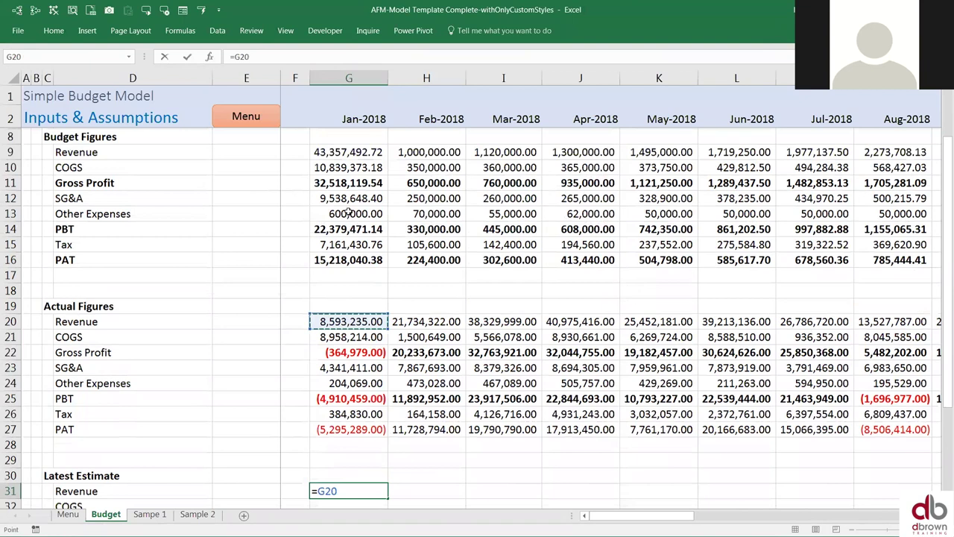
scroll(349, 213, "up", 1)
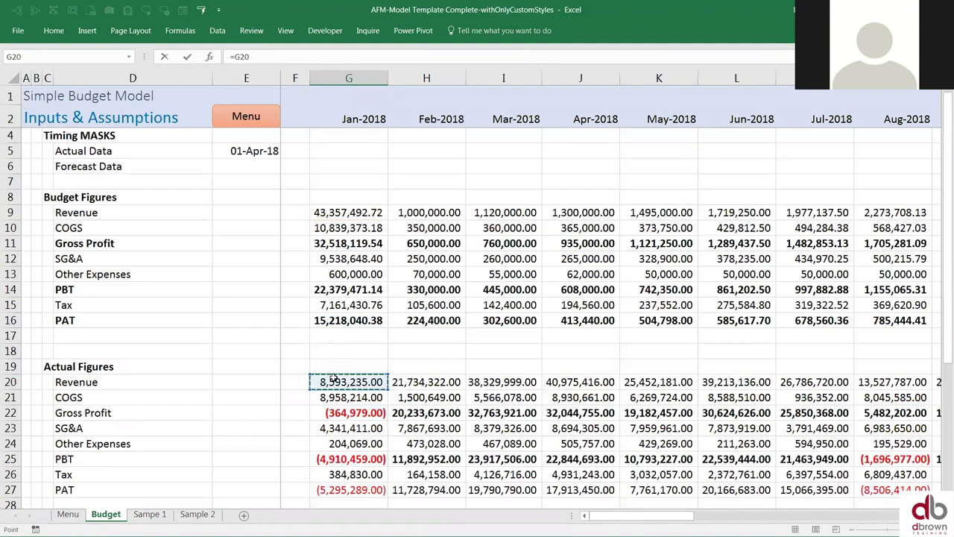
key("Return")
key("Return")
key("Return")
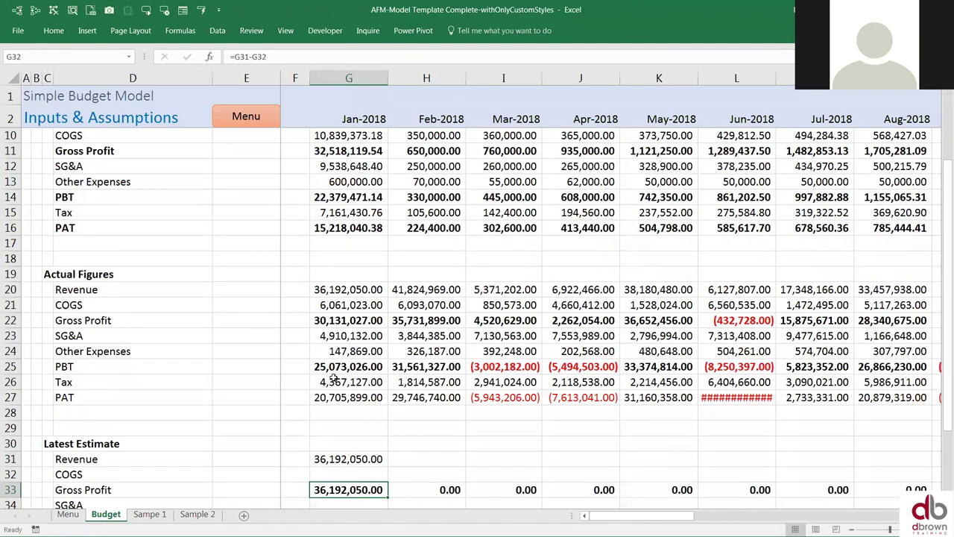
key("Up")
key("Up")
key("Up")
key("Up")
key("Up")
key("Up")
key("Up")
key("Up")
key("Up")
key("Up")
key("Up")
key("Up")
key("Up")
key("Down")
key("Up")
key("shift+Down")
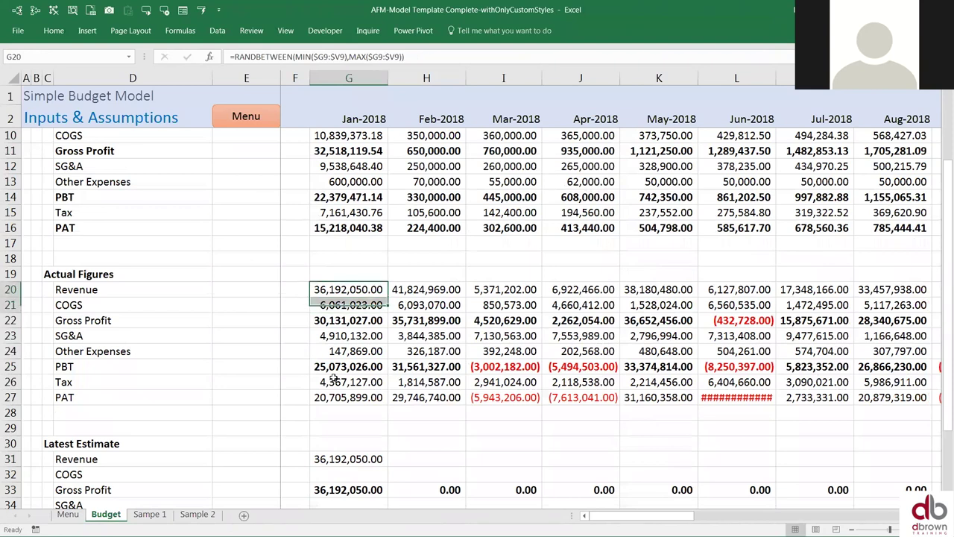
key("ctrl+q")
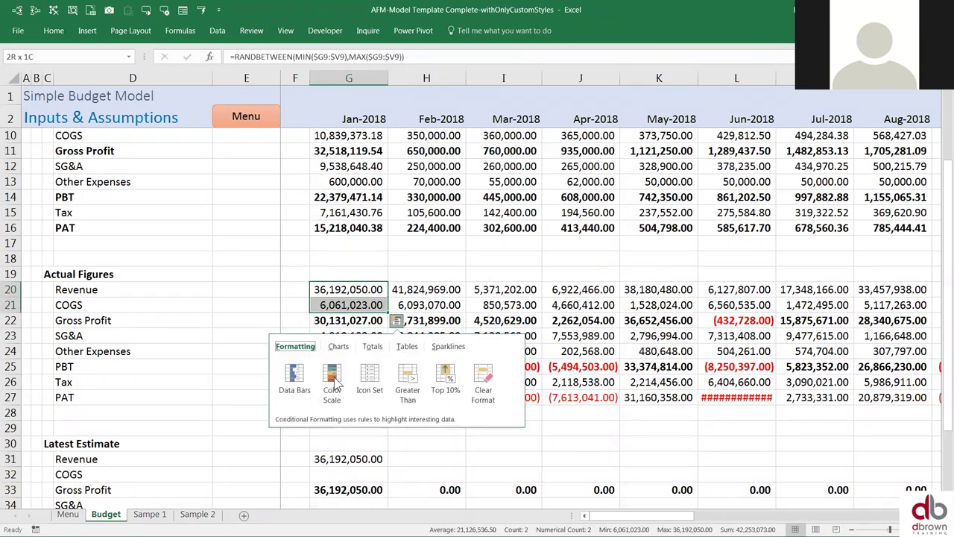
key("Escape")
key("ctrl+Right")
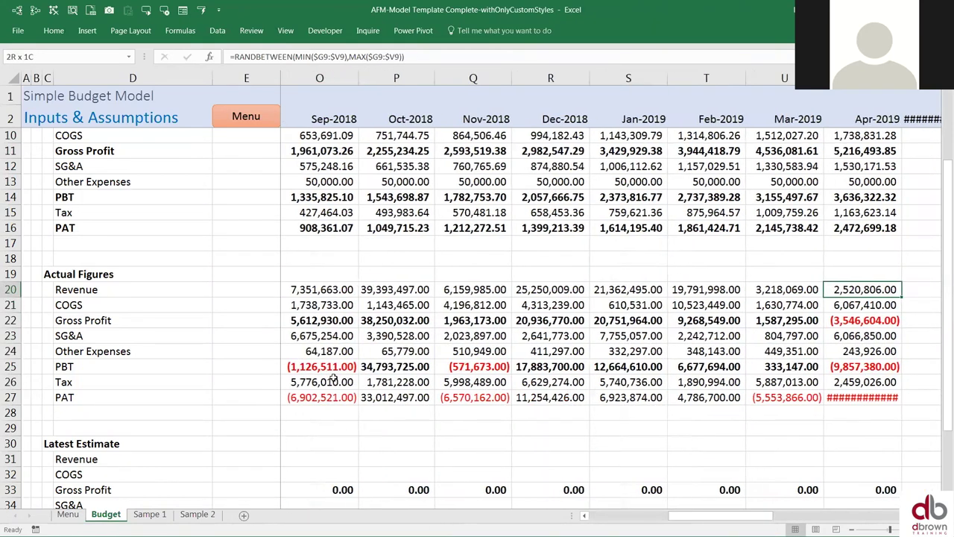
key("ctrl+shift+Down")
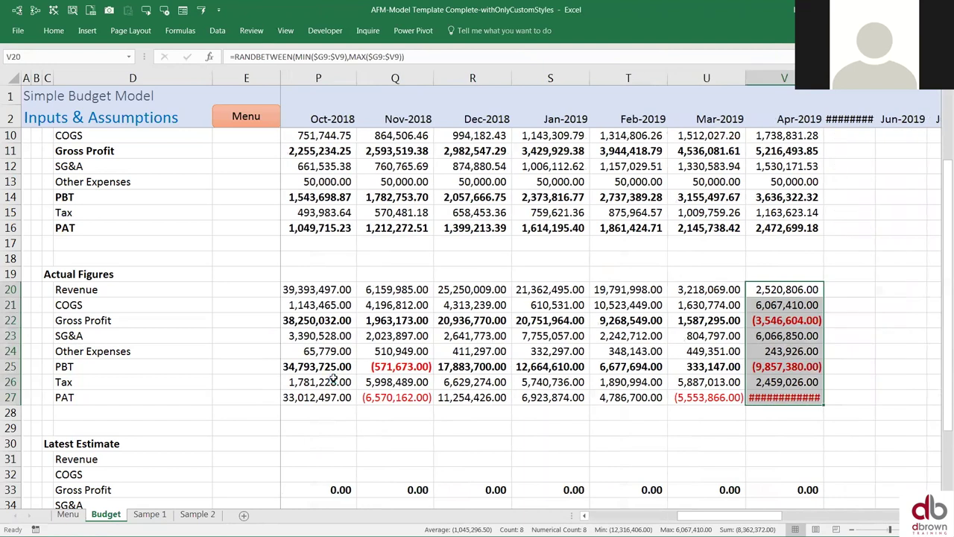
key("ctrl+c")
key("Right")
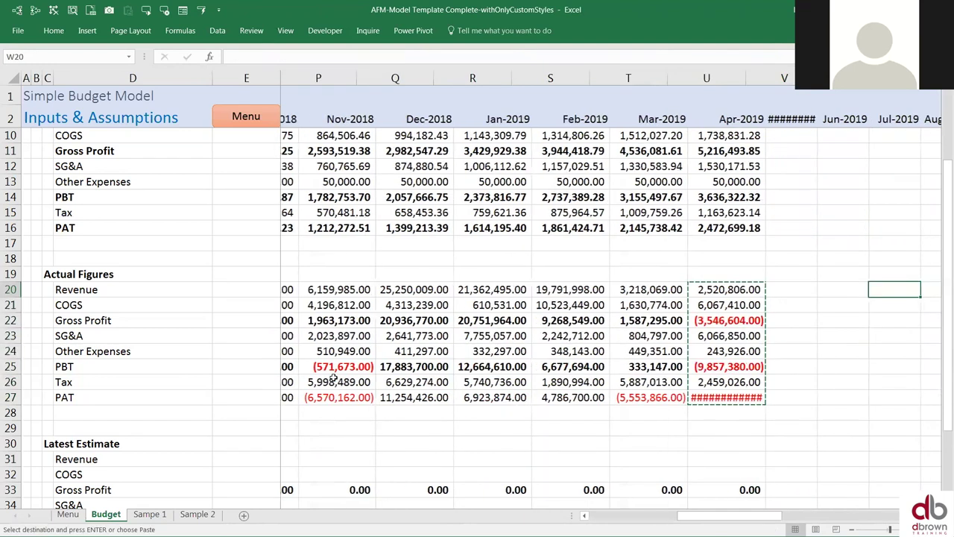
scroll(333, 378, "right", 3)
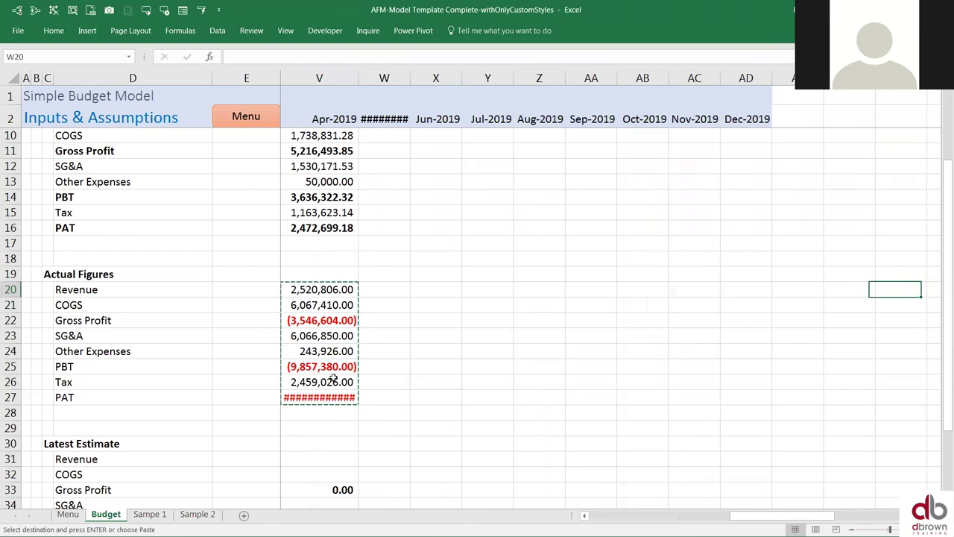
key("Return")
key("Home")
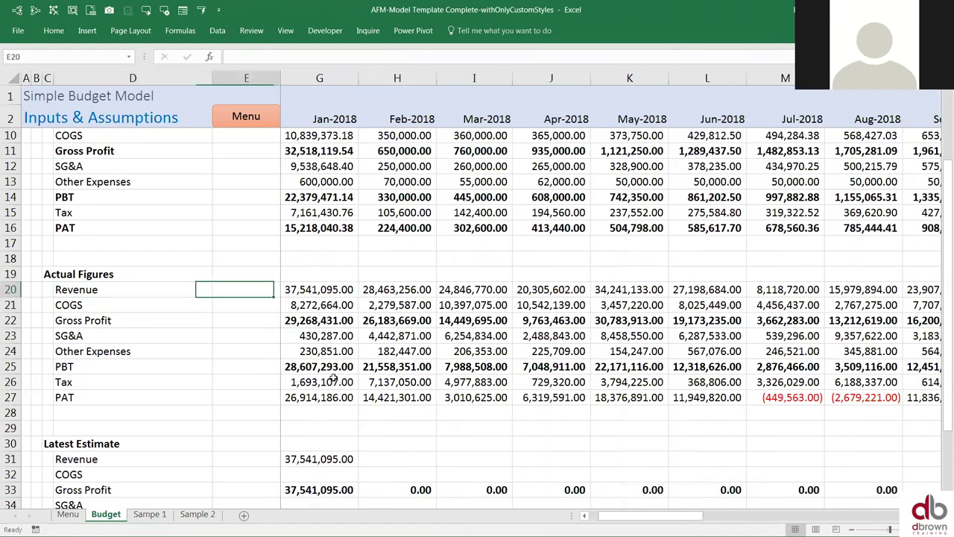
- Replace the random-number formulas in the Actual Figures' Revenue and COGS rows, G20:V21, with their values using Paste Special Values
key("Right")
key("ctrl+shift+Right")
key("shift+Down")
key("ctrl+c")
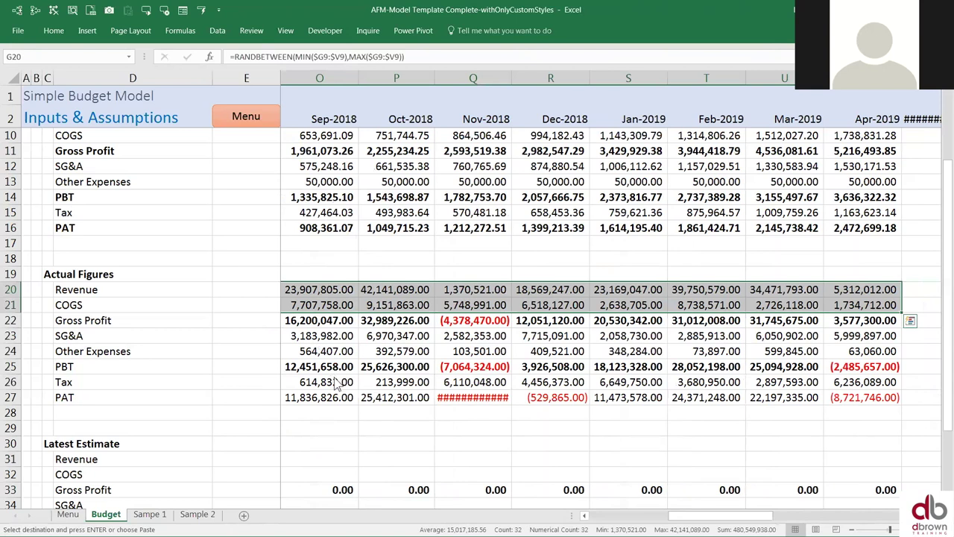
key("ctrl+alt+v")
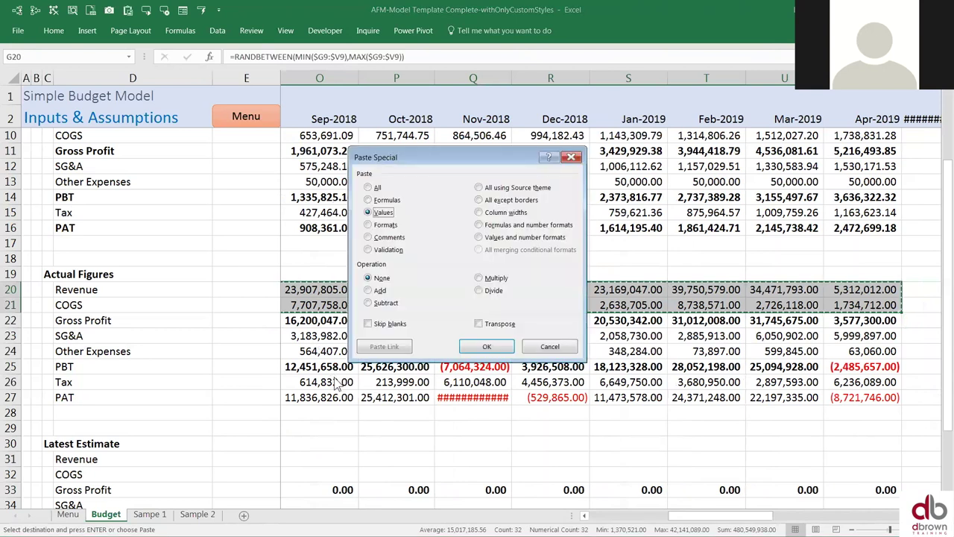
key("Return")
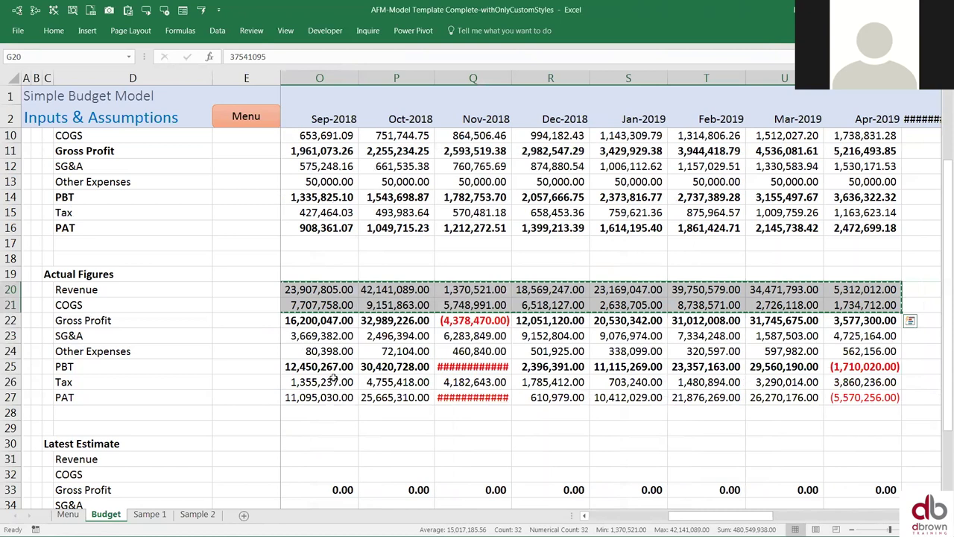
key("Escape")
- Convert the Actual Figures' SG&A and Other Expenses formulas in G23:V24 to fixed values with Paste Special Values
key("Down")
key("Down")
key("Down")
key("shift+Down")
key("ctrl+shift+Right")
key("ctrl+c")
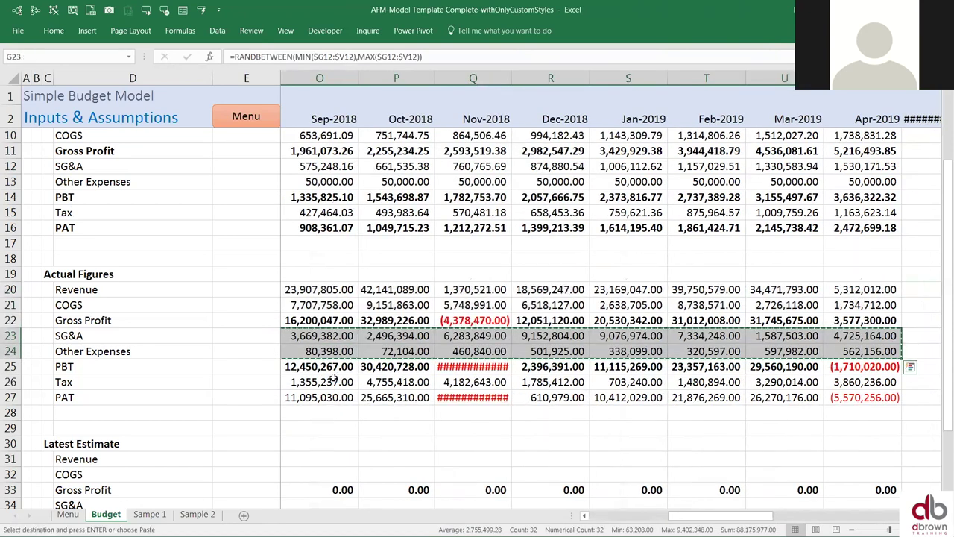
key("alt+e")
key("s")
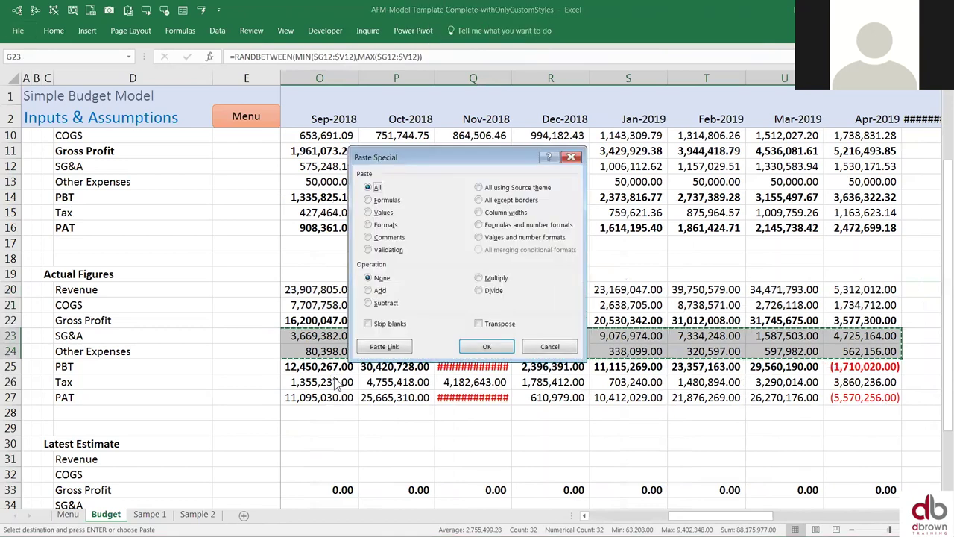
key("v")
key("Return")
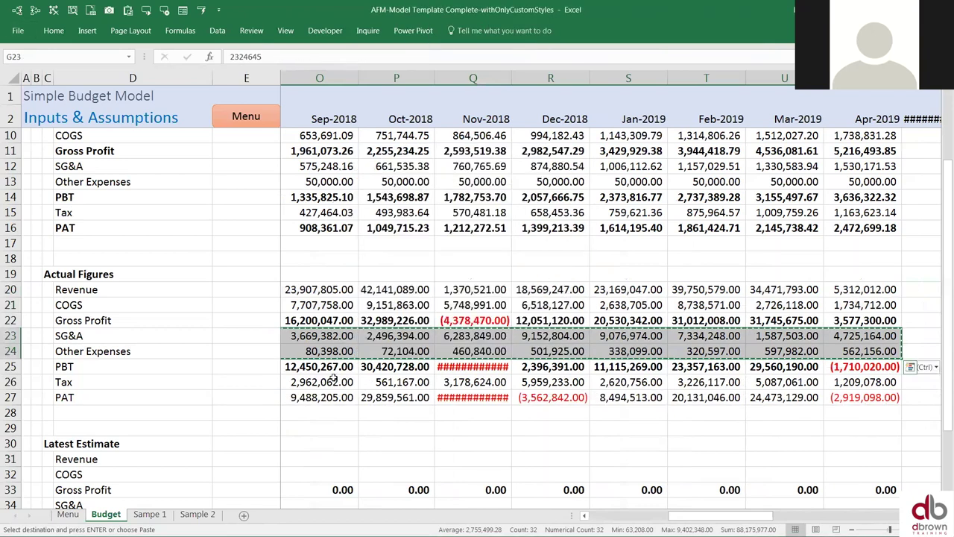
- Convert the Actual Figures' Tax formulas in G26:V26 to fixed values by copying the range onto itself as values only
key("Down")
key("Down")
key("Down")
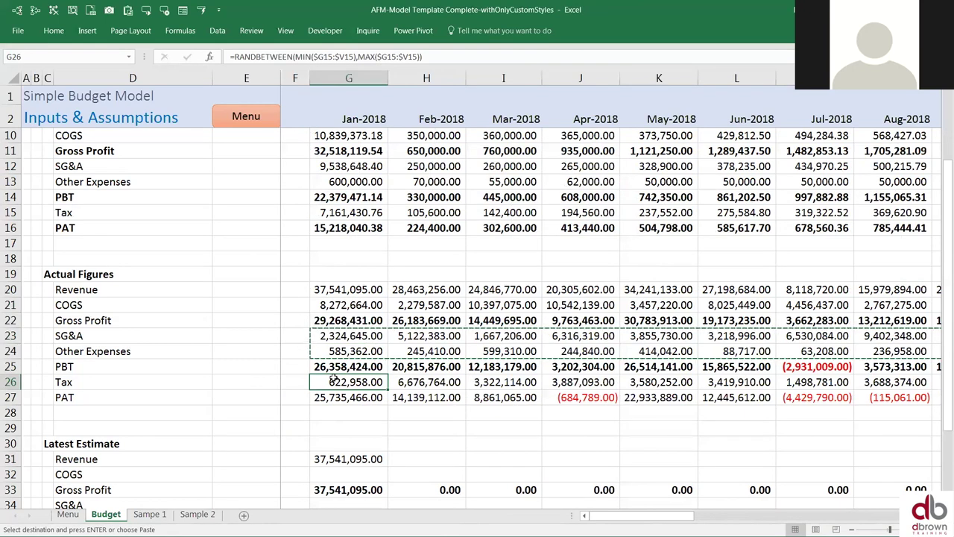
key("ctrl+shift+Right")
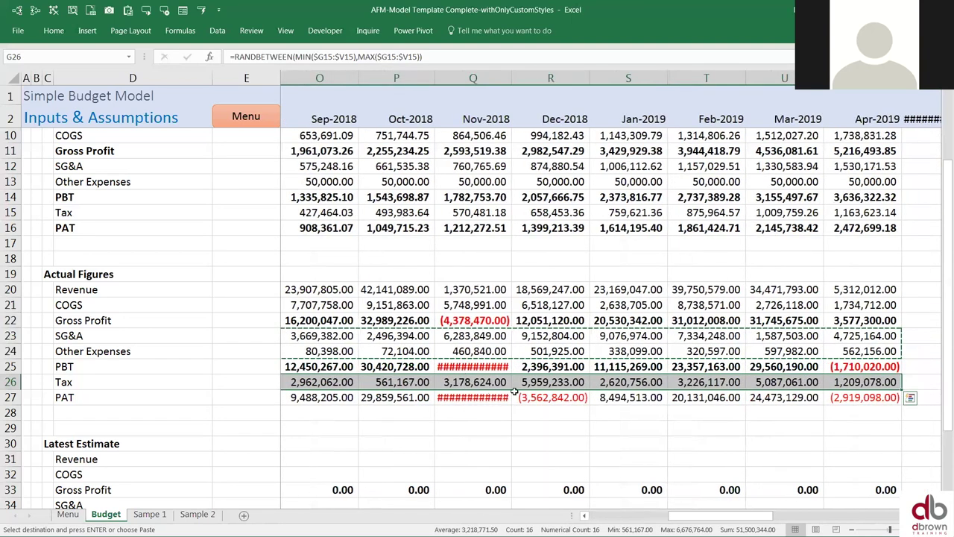
key("Escape")
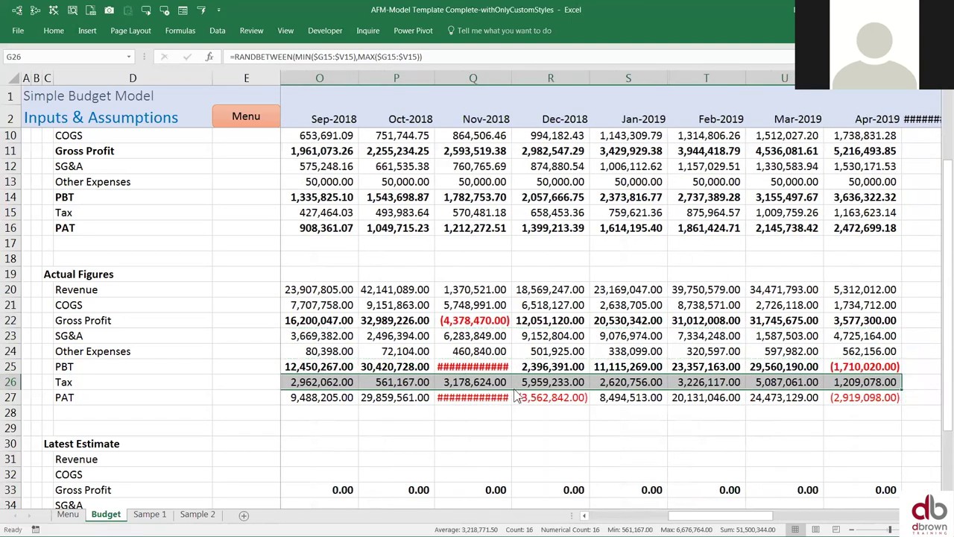
right_click(517, 389)
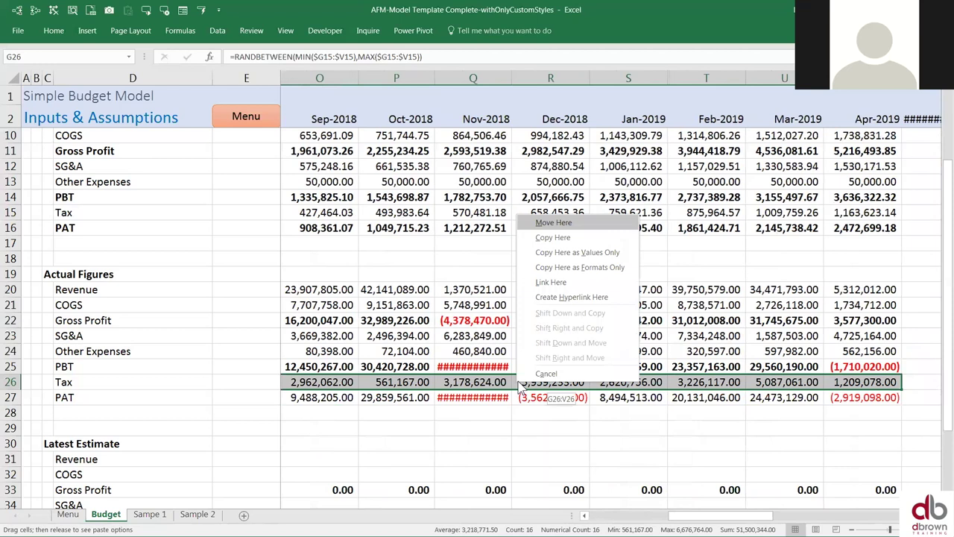
key("Escape")
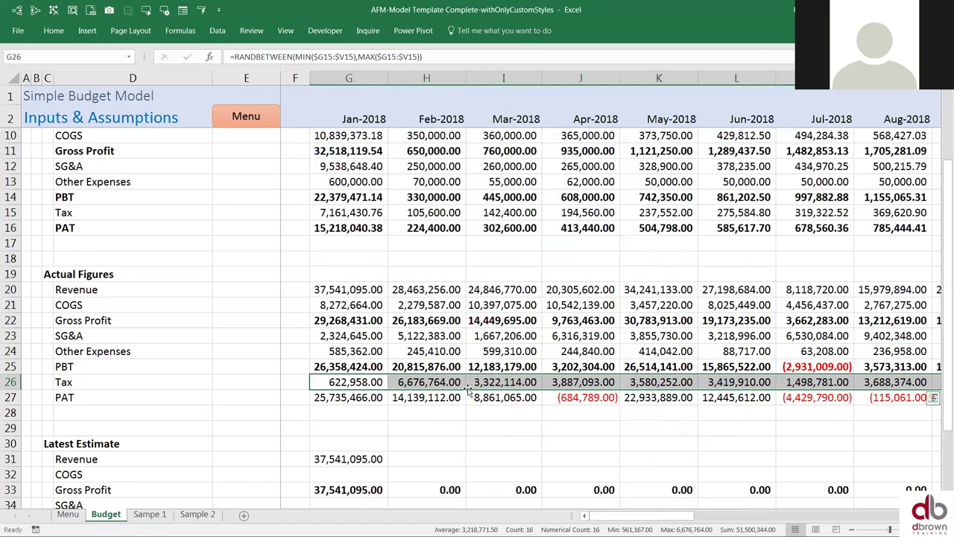
mouse_move(468, 390)
left_mouse_down()
mouse_move(471, 399)
mouse_move(470, 388)
left_mouse_up()
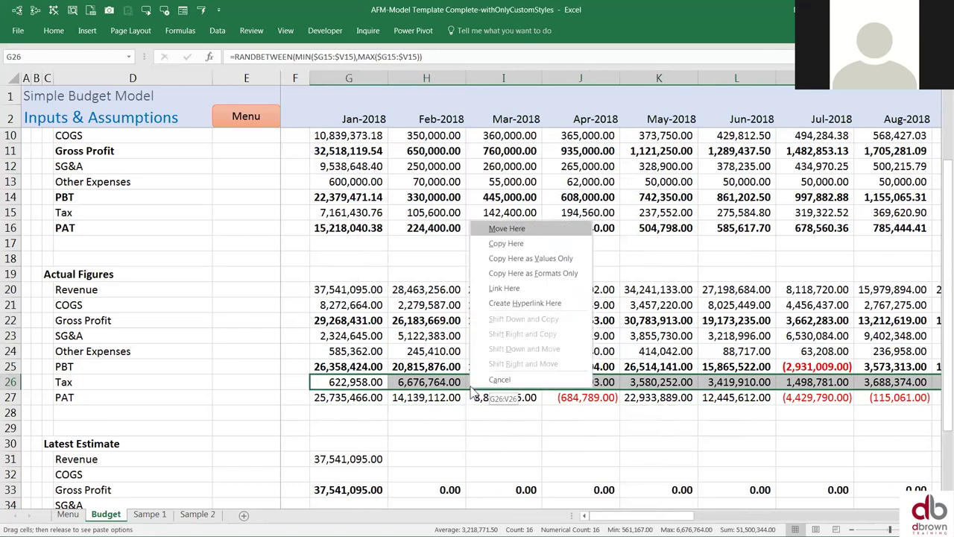
left_click(543, 261)
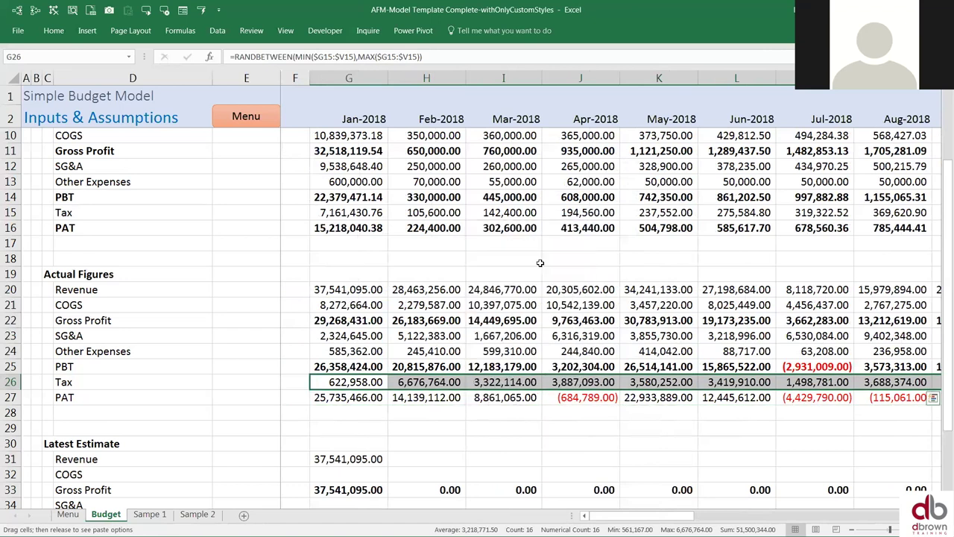
- Make the whole PAT row of the Actual Figures block, row 27, bold
left_click(361, 395)
key("shift+space")
left_click(361, 395)
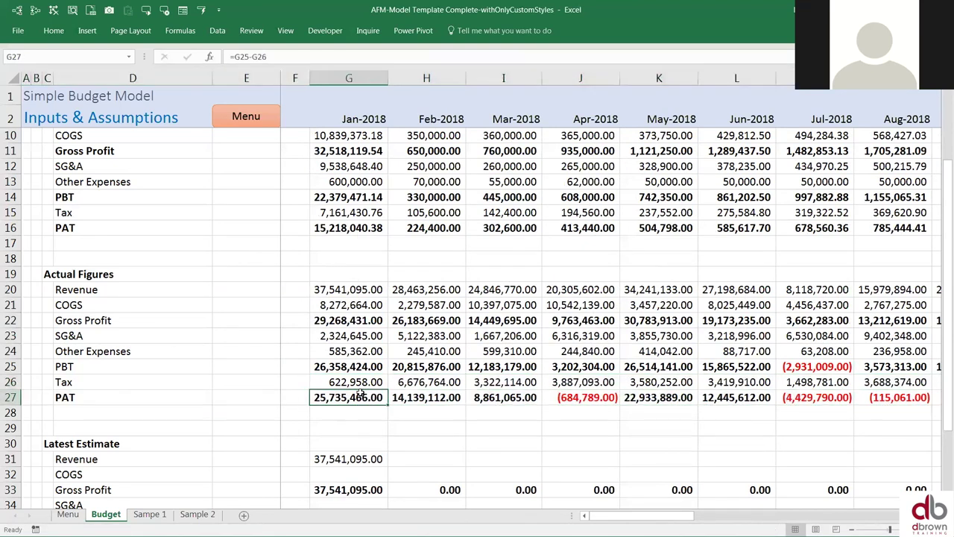
- Check the January and February entries of the Actual Figures block and continue down to the Latest Estimate's Gross Profit in G33
key("Right")
key("Up")
key("Up")
key("Up")
key("Up")
key("Left")
key("Down")
key("Down")
key("Down")
key("Down")
key("Down")
key("Down")
key("Down")
key("Down")
key("Down")
key("Down")
key("Down")
key("Down")
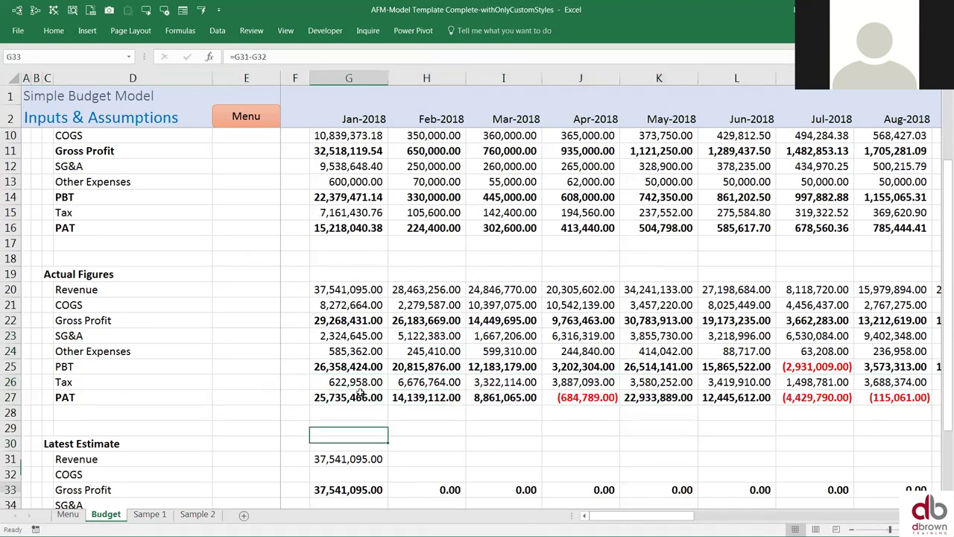
- Look back up through the Actual and Budget Figures blocks to the Actual Data timing mask cells for January to June 2018
key("Up")
key("Up")
key("Up")
key("Up")
key("Up")
key("Down")
key("shift+space")
left_click(360, 393)
key("Up")
key("Up")
key("Up")
key("Up")
key("Up")
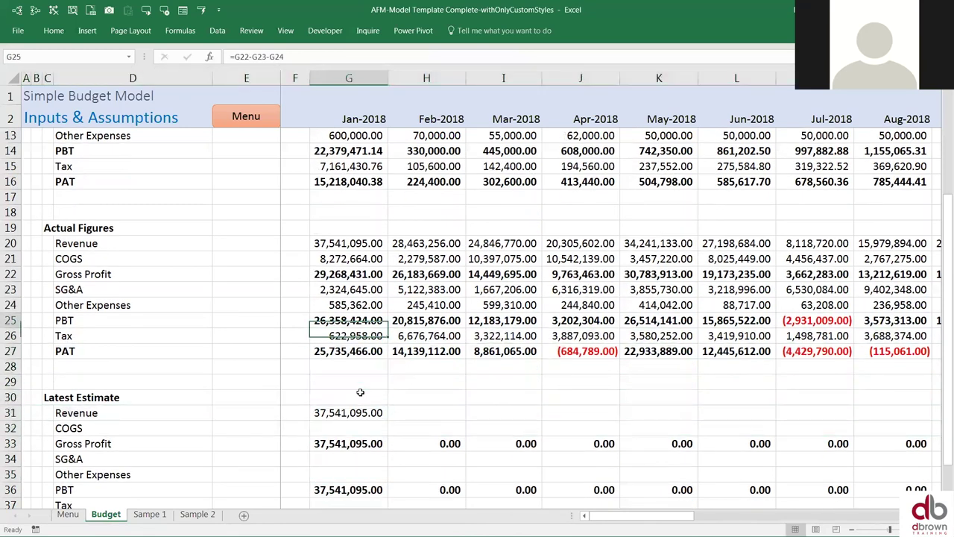
key("Up")
key("Up")
key("Up")
key("Up")
key("Up")
key("Up")
key("Up")
key("Up")
key("Up")
key("Up")
key("Up")
key("Up")
key("Up")
key("Up")
key("Up")
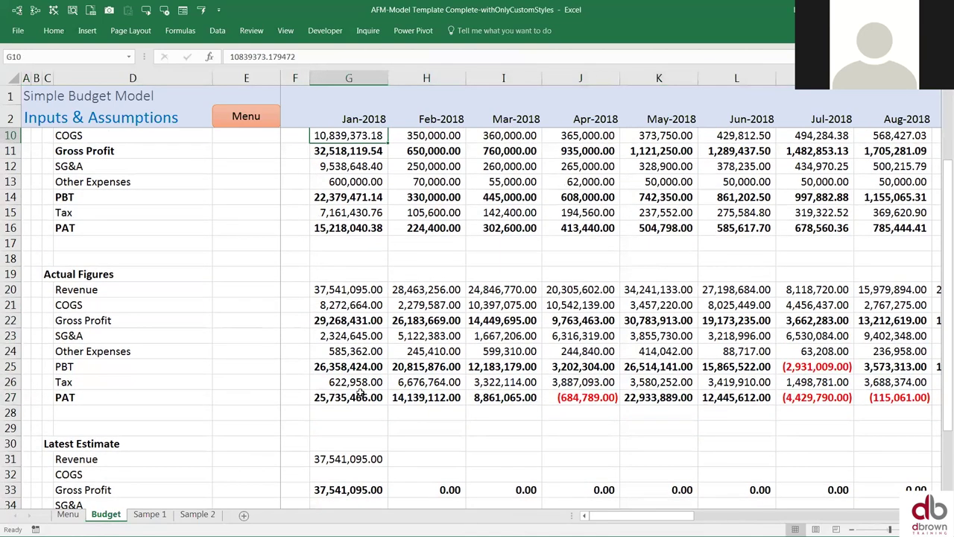
key("Up")
key("Up")
key("Up")
key("Up")
key("Up")
key("Up")
key("Up")
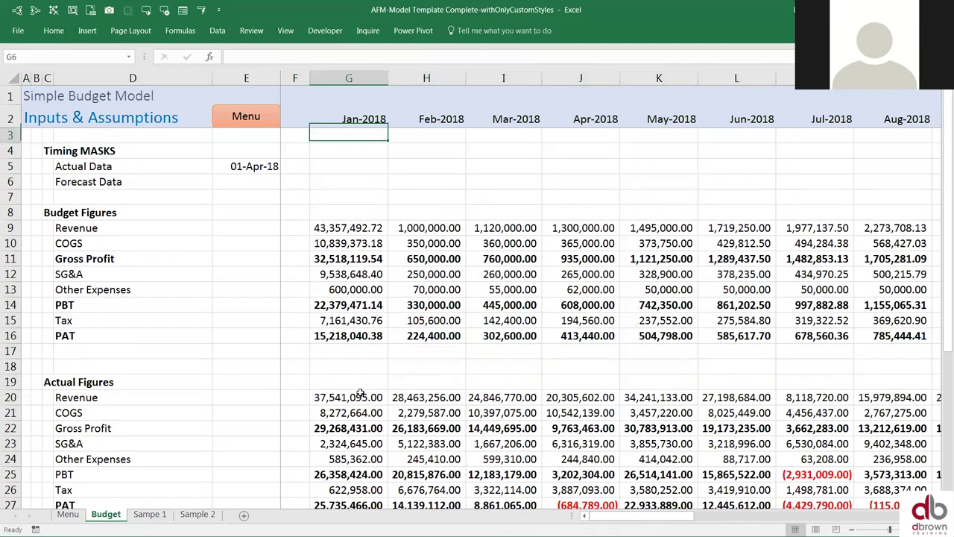
key("Up")
key("shift+Right")
key("shift+Right")
key("shift+Right")
key("shift+Right")
key("shift+Right")
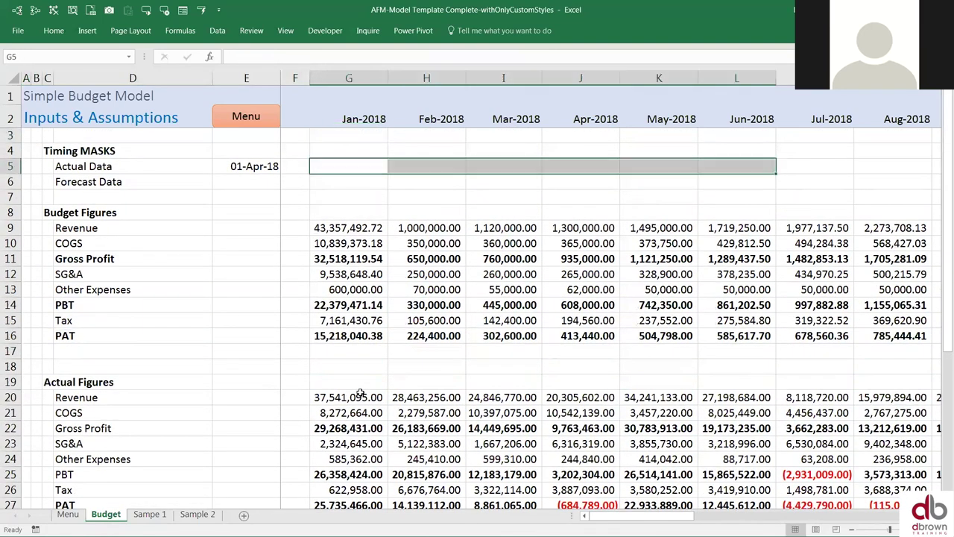
- Insert 11 blank rows at rows 8 to 18, directly above the Budget Figures block
key("Down")
key("Down")
key("Down")
key("shift+space")
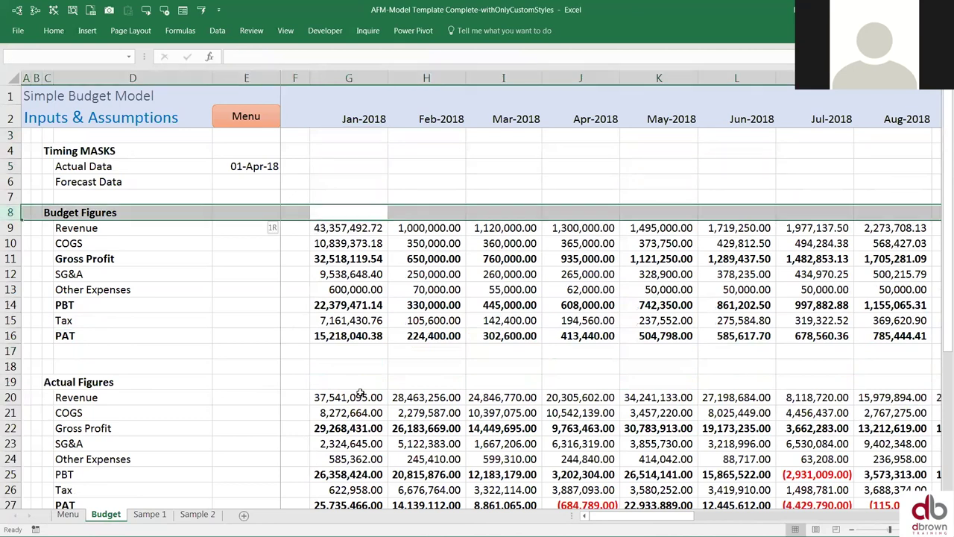
key("shift+Down")
key("shift+Down")
key("shift+Down")
key("shift+Down")
key("shift+Down")
key("shift+Down")
key("shift+Down")
key("shift+Down")
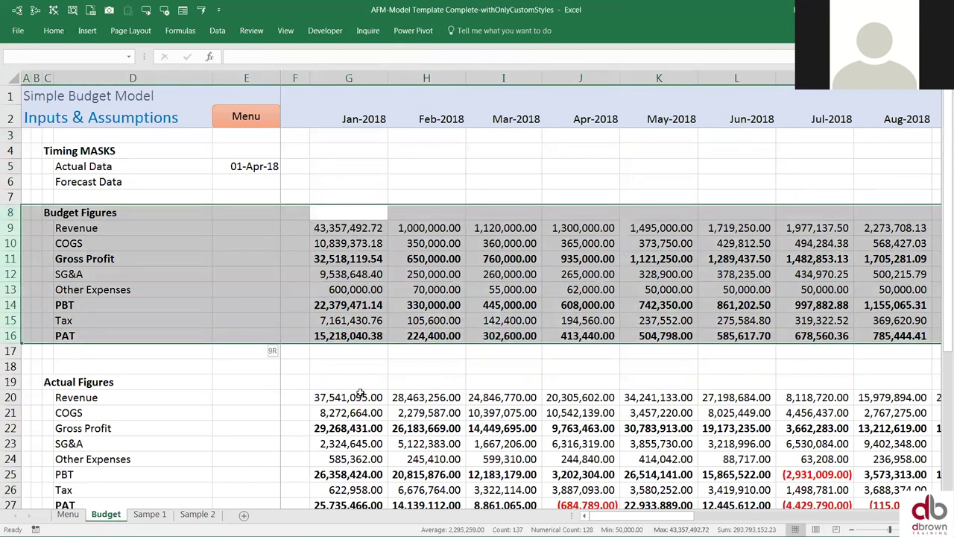
key("shift+Down")
key("shift+Down")
key("ctrl+shift+equal")
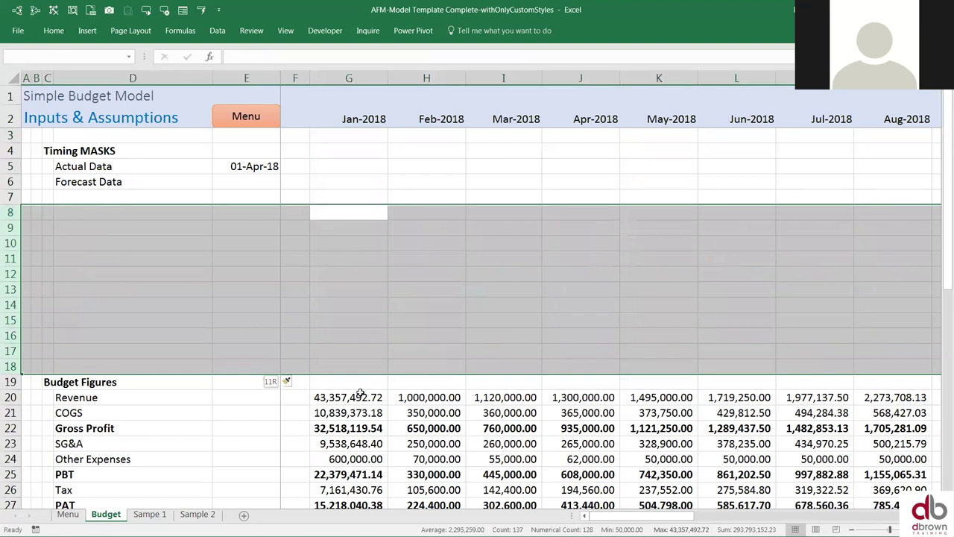
- Move the Latest Estimate block into the blank rows starting at row 8, above Budget Figures
key("ctrl+Down")
key("ctrl+Down")
key("ctrl+Down")
key("ctrl+Down")
key("Down")
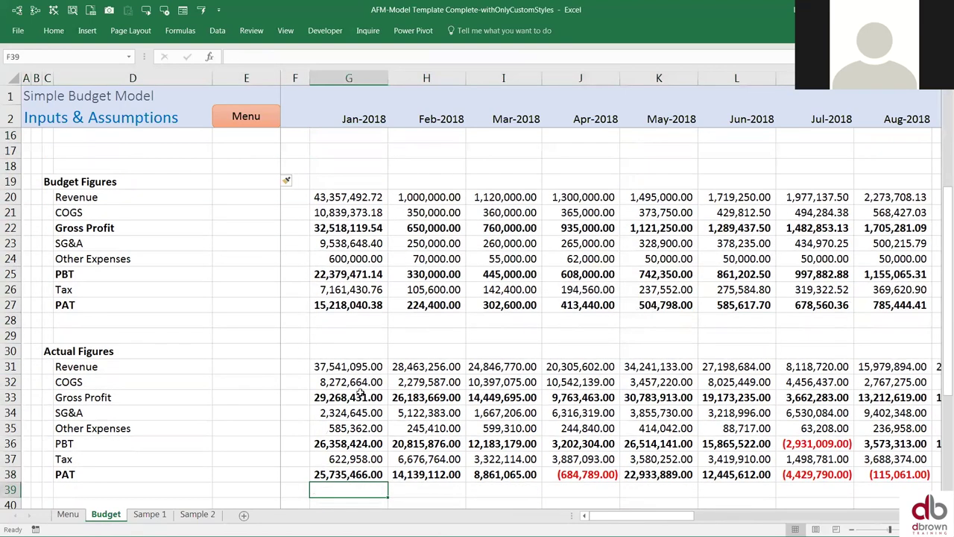
key("ctrl+Home")
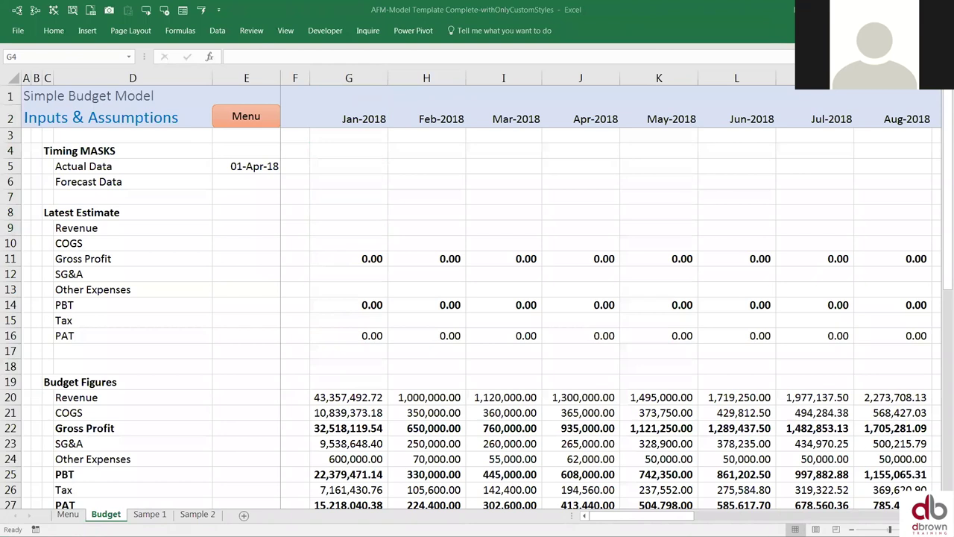
- Examine the Actual Data cut-off date reference in E5 and the January month header reference in G2
key("Left")
key("Left")
key("Down")
left_click(319, 159)
key("Left")
key("Left")
key("Right")
key("Up")
key("Up")
key("Up")
key("Down")
key("Down")
key("Down")
key("Left")
key("Left")
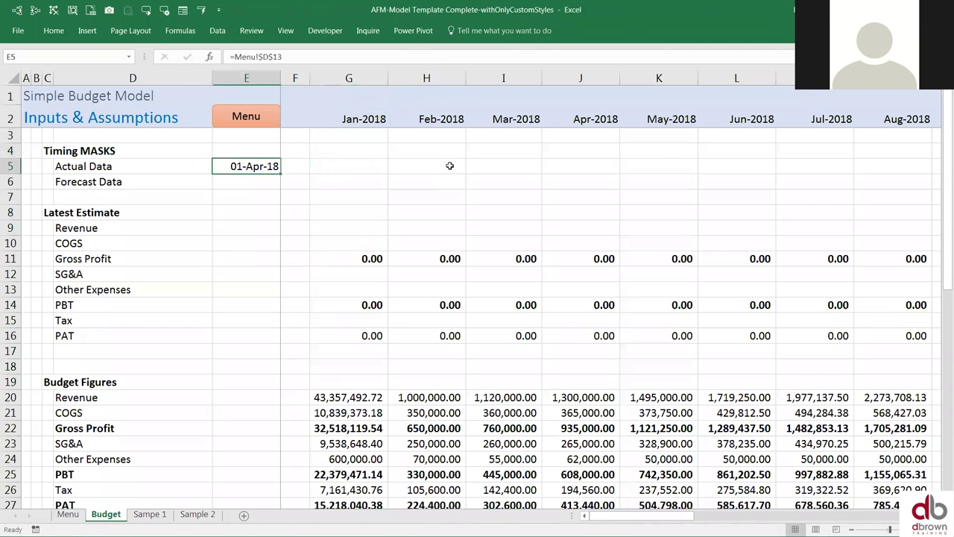
key("Right")
key("Right")
key("Up")
key("Up")
key("Up")
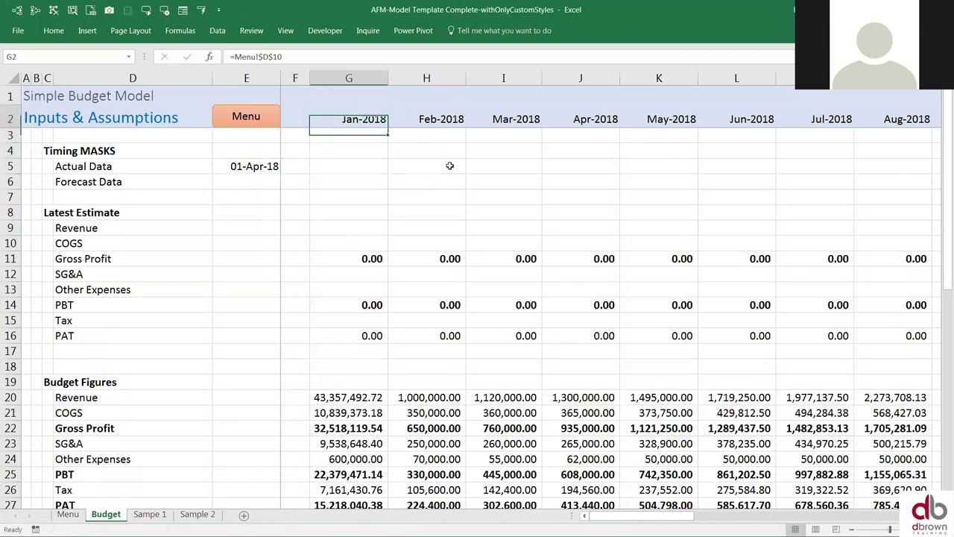
key("Right")
key("Left")
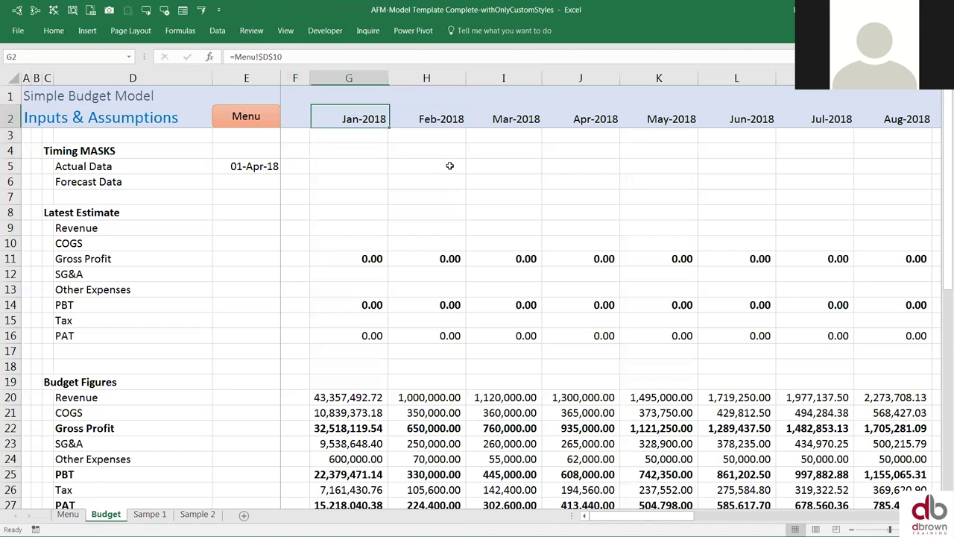
key("Down")
key("Down")
key("Down")
type("=")
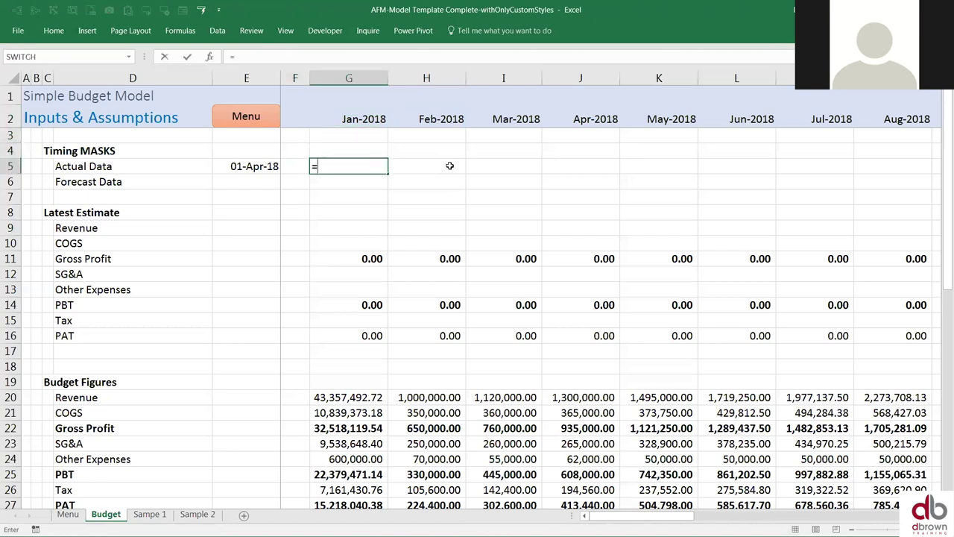
key("Left")
key("Left")
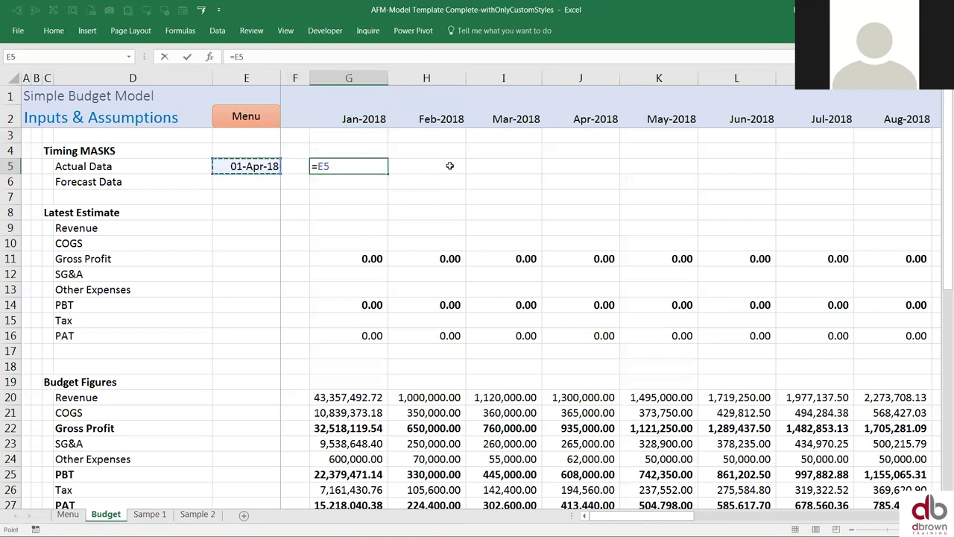
key("F4")
key("F4")
key("F4")
key("Escape")
- Enter the Actual Data mask formula =$E5>=G$2 in the January 2018 cell G5
scroll(449, 173, "up", 2, "ctrl")
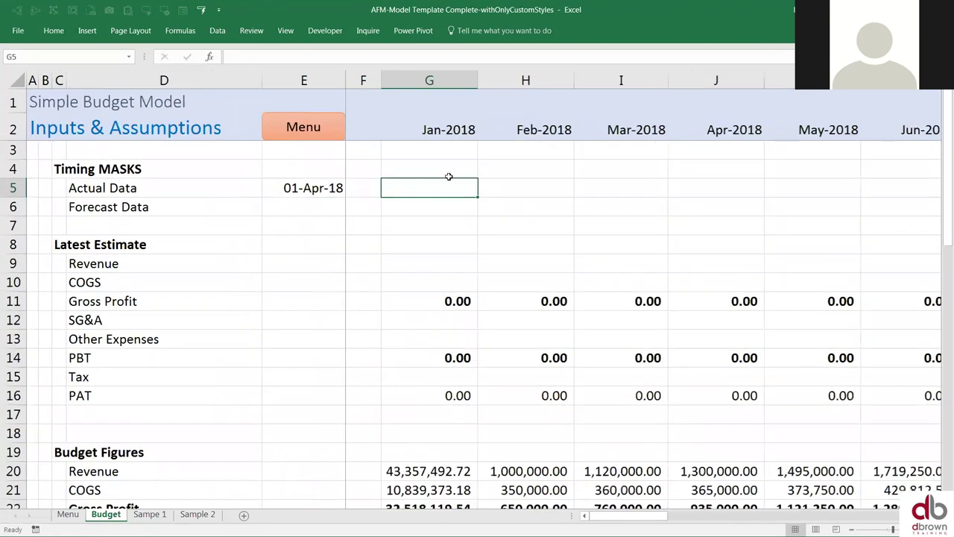
scroll(449, 176, "up", 1, "ctrl")
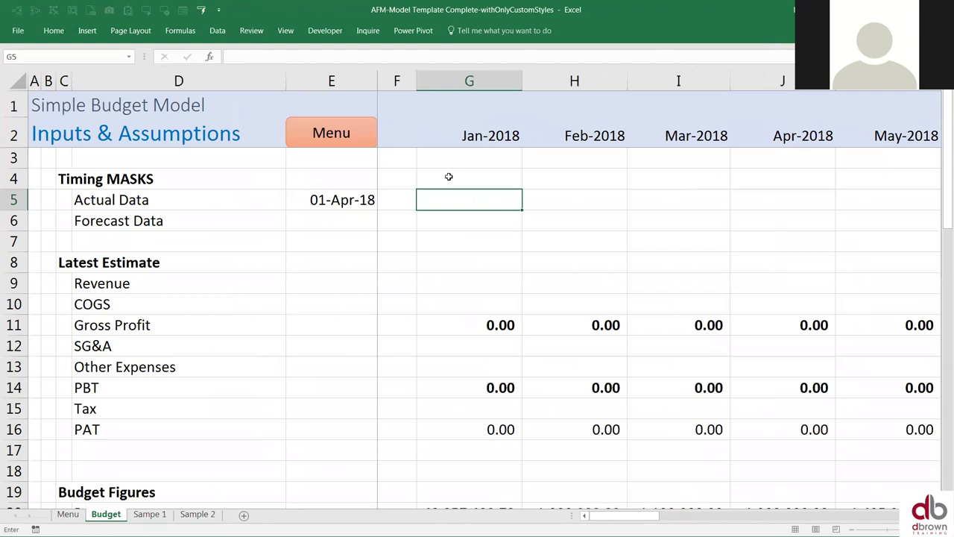
type("=")
key("Left")
key("Left")
key("F4")
key("F4")
key("F4")
type(">=")
key("Up")
key("Up")
key("Up")
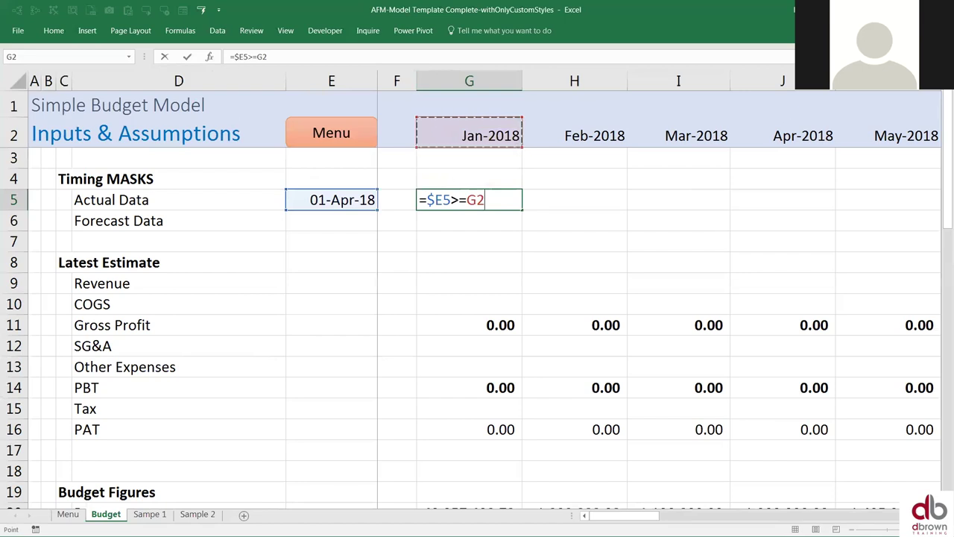
key("Return")
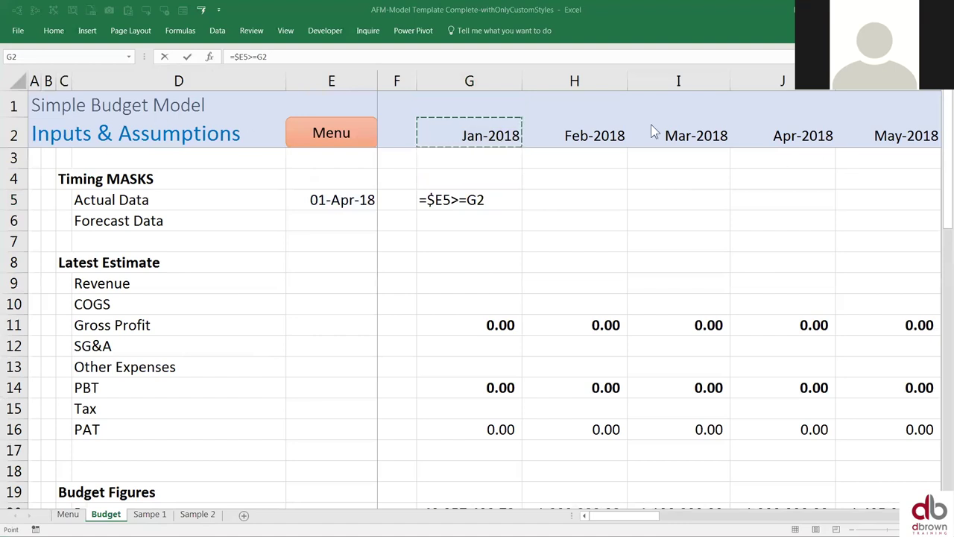
left_click(290, 60)
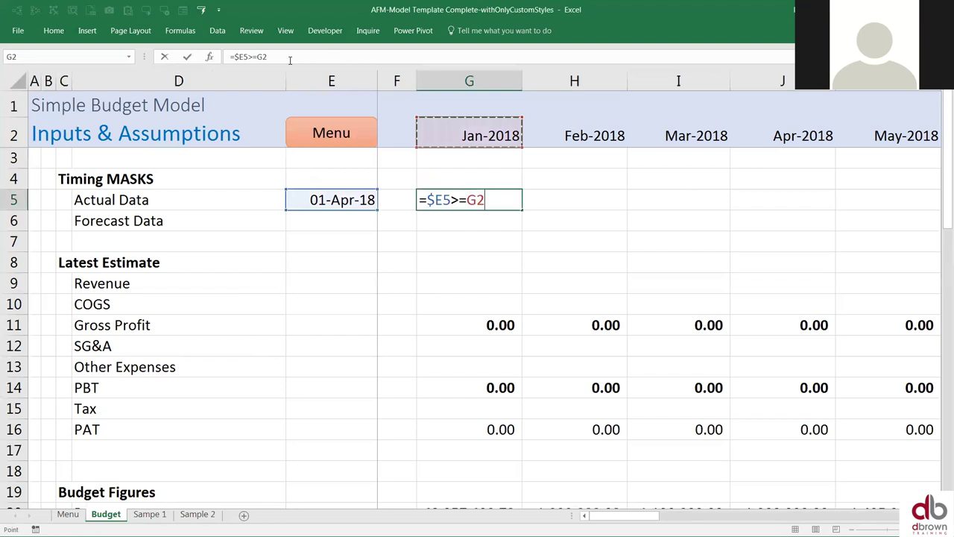
key("F2")
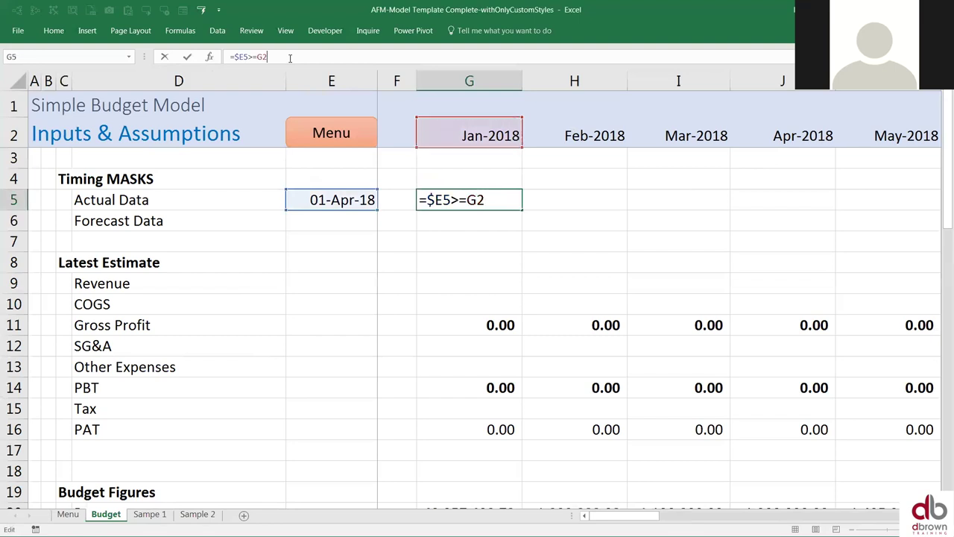
key("F4")
key("F4")
key("Return")
- Fill the Actual Data mask formula from G5 across to April 2019 in V5
key("Up")
key("shift+Right")
key("shift+Right")
key("shift+Right")
key("shift+Right")
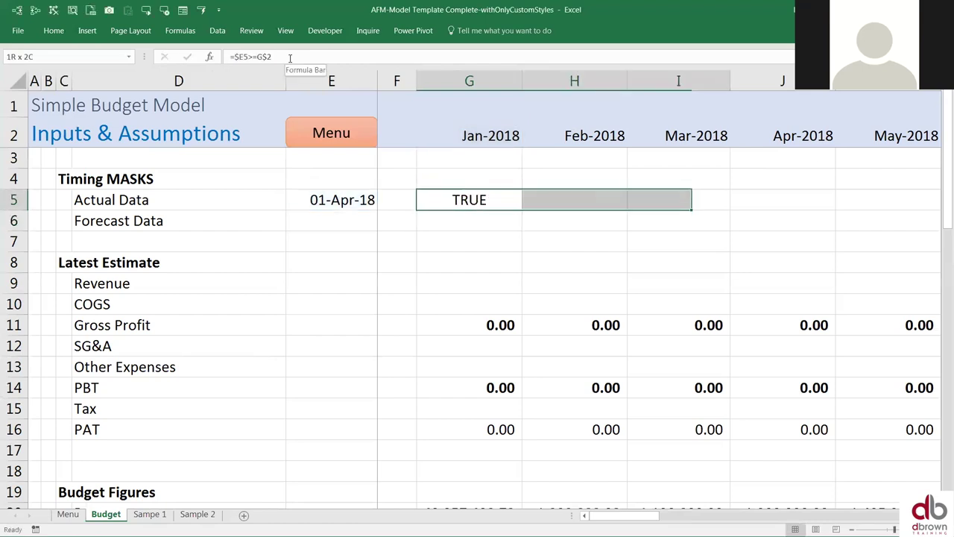
key("shift+Right")
key("shift+Right")
key("shift+Right")
key("shift+Right")
key("shift+Right")
key("shift+Right")
key("shift+Right")
key("shift+Right")
key("shift+Right")
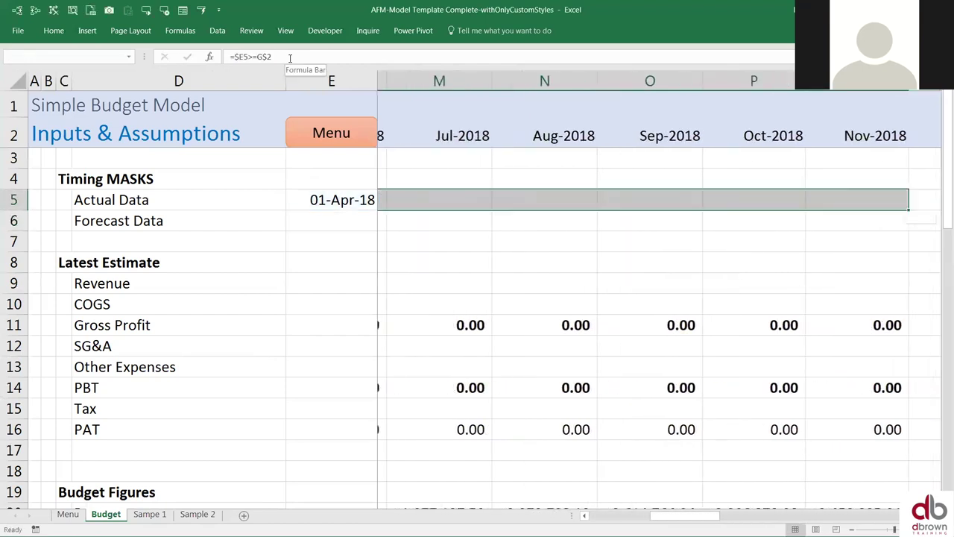
key("shift+Right")
key("shift+Right")
key("shift+Right")
key("shift+Right")
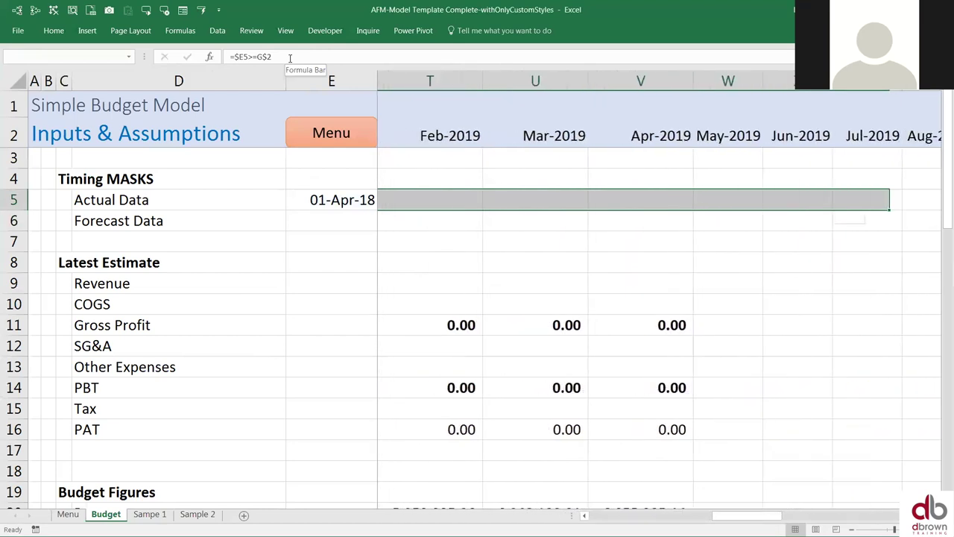
key("shift+Left")
key("shift+Left")
key("shift+Left")
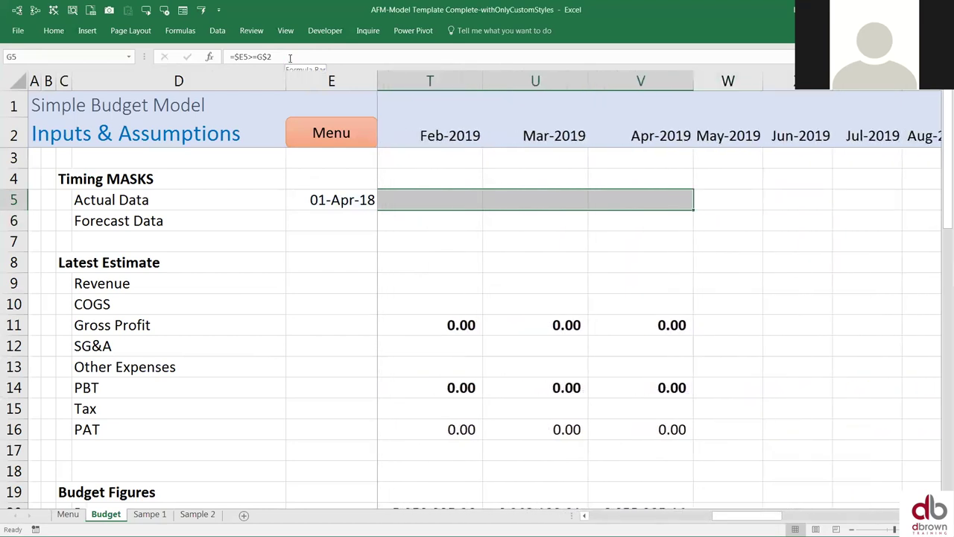
key("ctrl+r")
- Check the Actual Data mask formulas and results from January to April 2018 in row 5
key("Left")
key("Left")
key("Right")
key("Right")
key("Right")
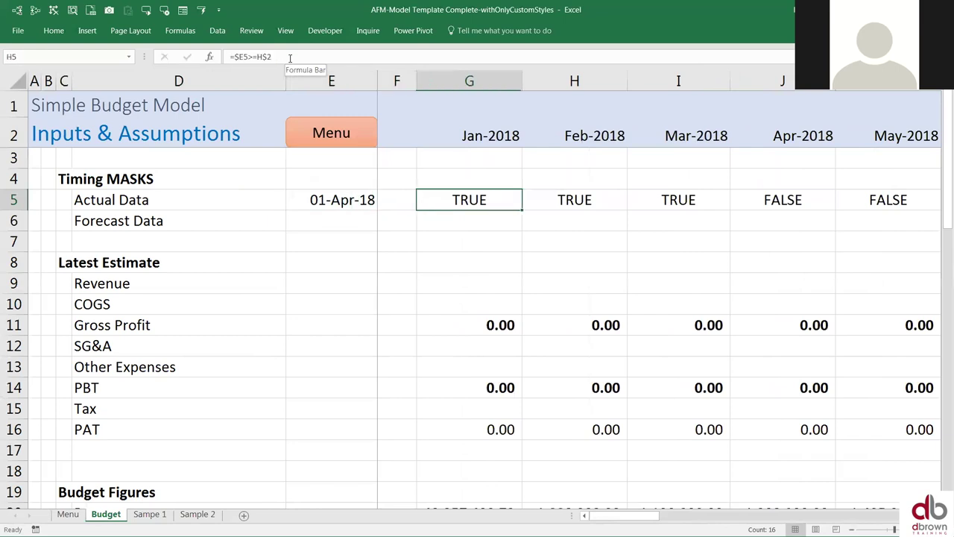
key("Right")
key("Right")
key("Right")
key("Left")
key("Right")
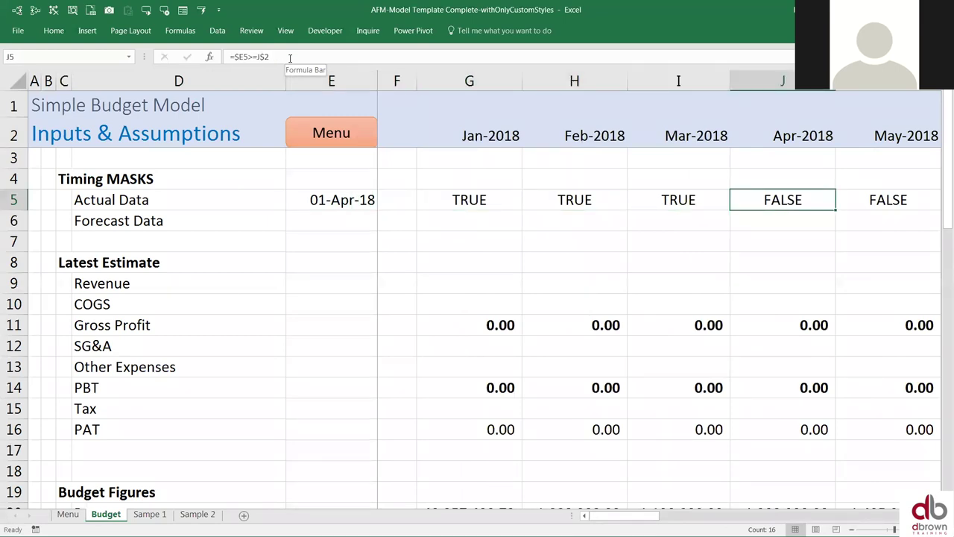
- Compare the April 2018 mask formula in J5 with the month header formula in J2
key("Up")
key("Up")
key("Up")
key("Down")
key("Down")
key("Up")
key("Up")
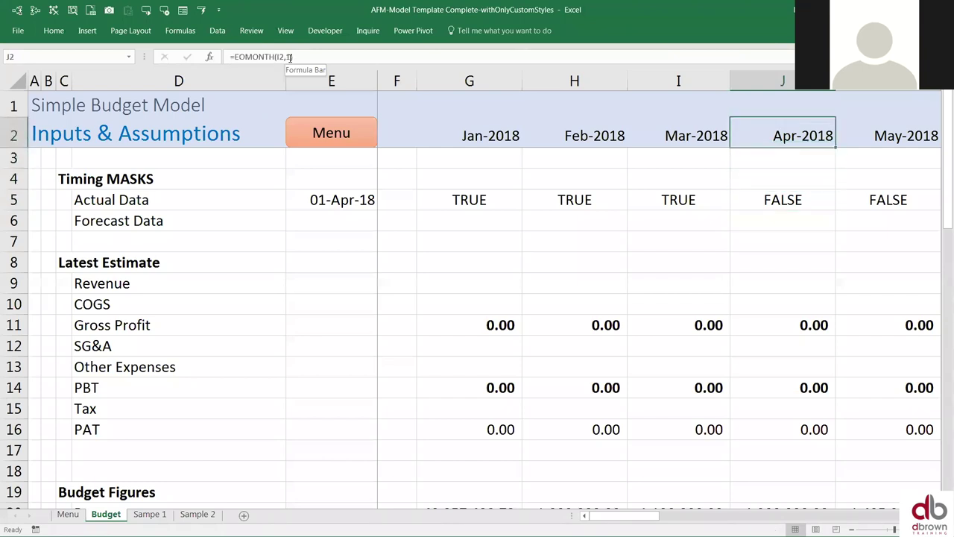
key("Down")
key("Down")
key("Down")
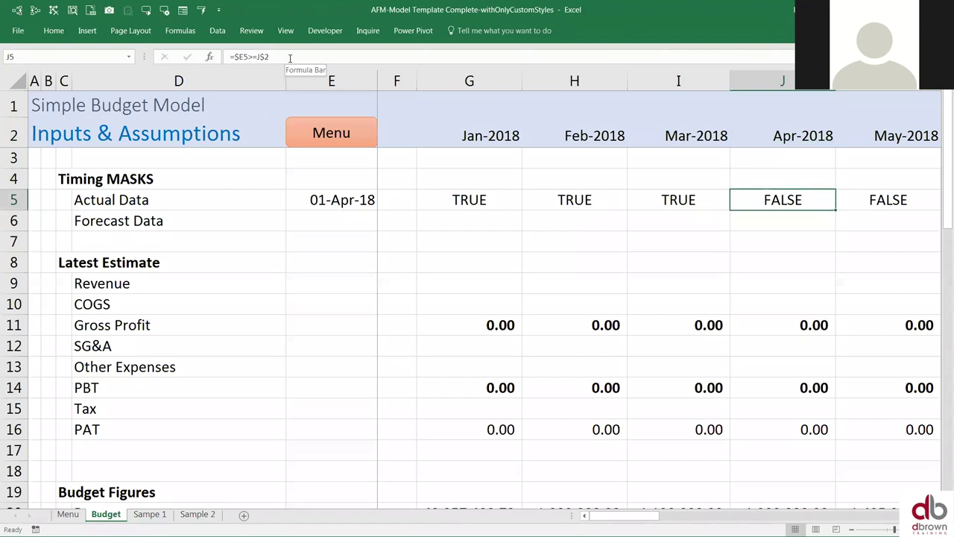
key("Up")
key("Up")
key("Up")
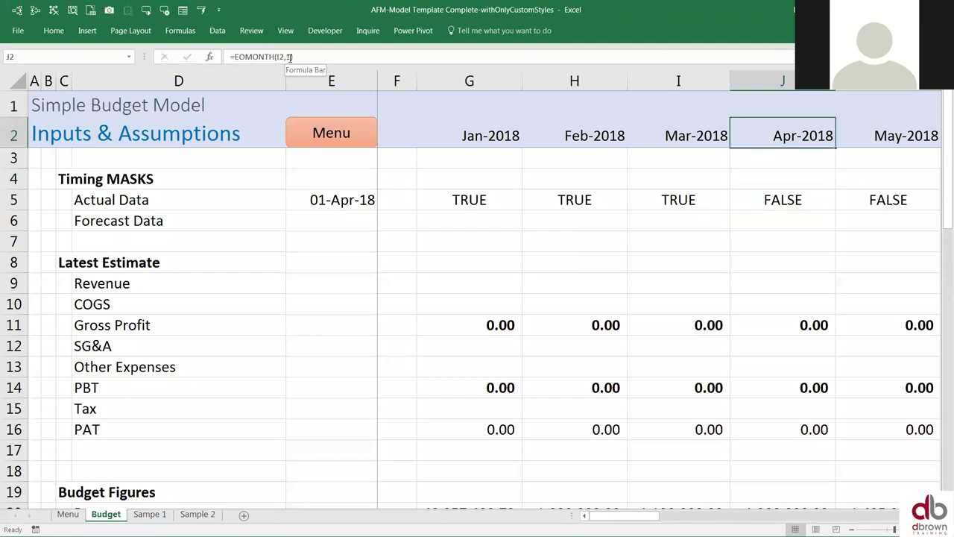
- Convert the April 2018 header formula in J2 to a fixed date with Paste Special Values
key("ctrl+c")
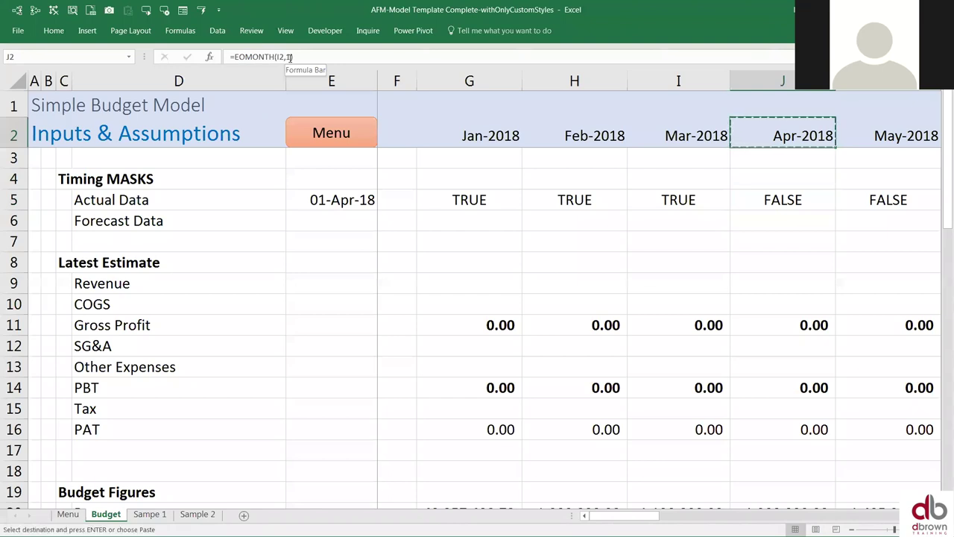
key("ctrl+alt+v")
key("Return")
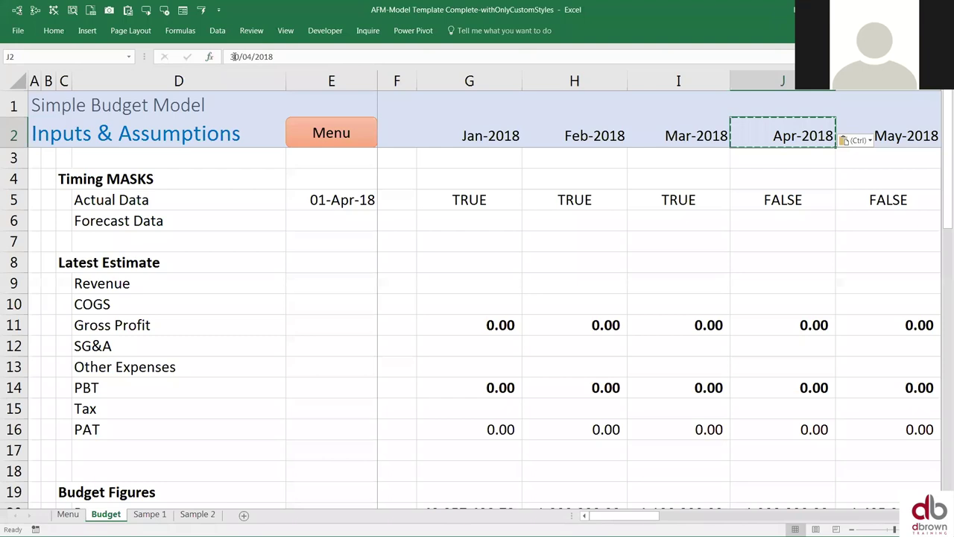
- Inspect the fixed April 2018 date in J2 and the Actual Data mask formula beneath it in J5
key("F2")
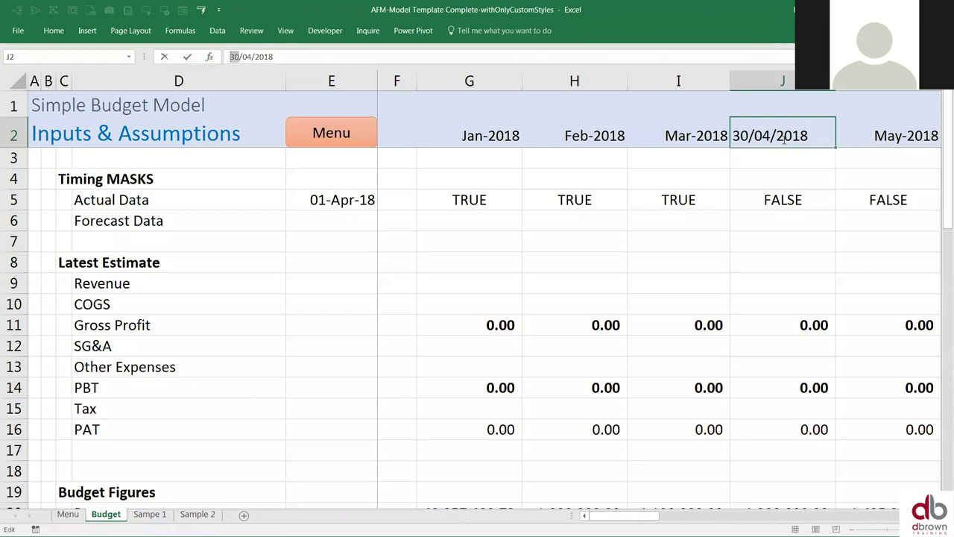
key("Escape")
key("Left")
key("Right")
key("Down")
key("Down")
key("Down")
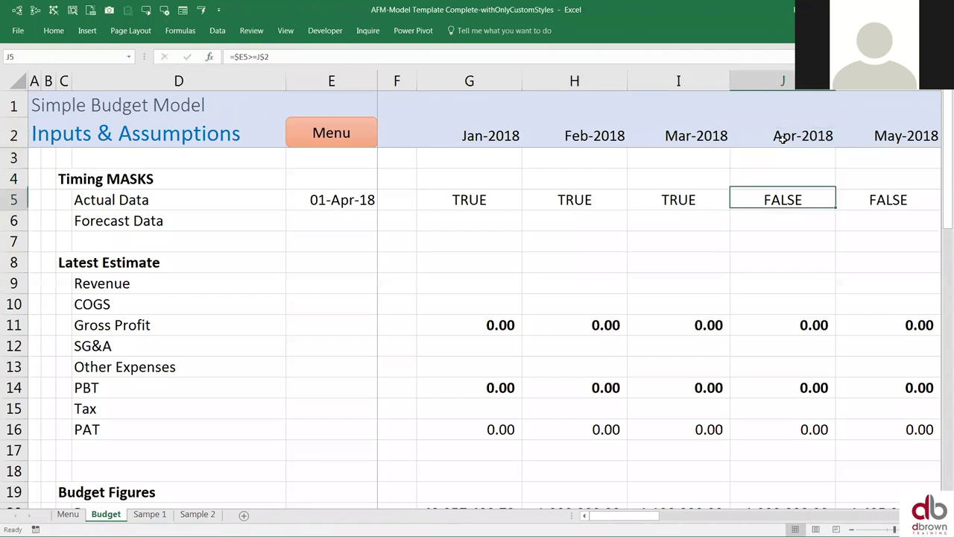
- Trace the Actual Data date in E5 to its source, the Latest Actual Figures date in D13 of the Menu sheet
key("Left")
key("Left")
key("Left")
key("Left")
key("Left")
key("Right")
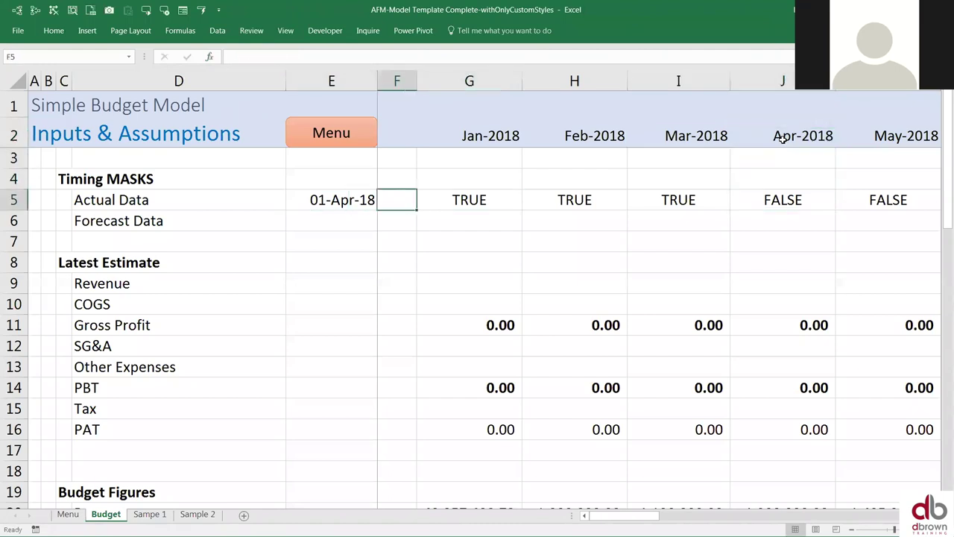
key("Left")
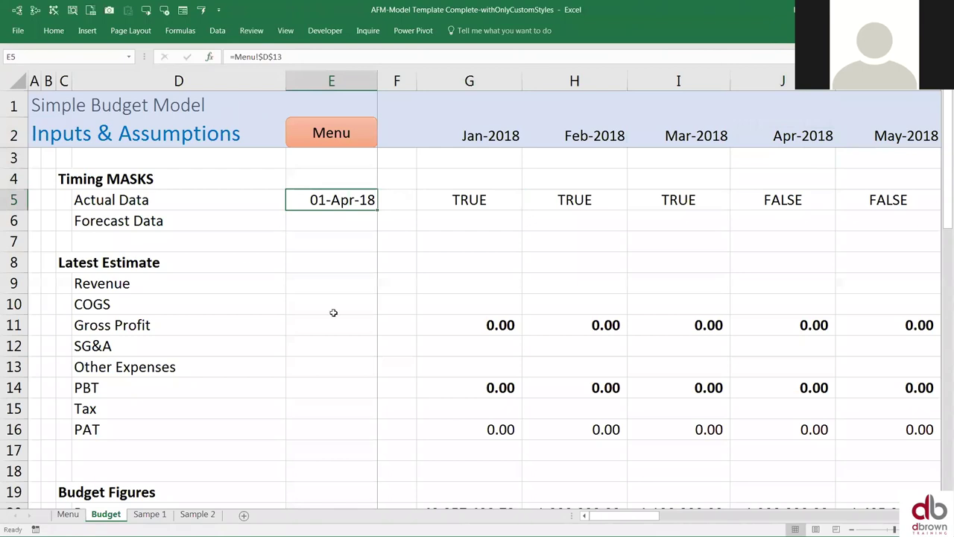
left_click(73, 516)
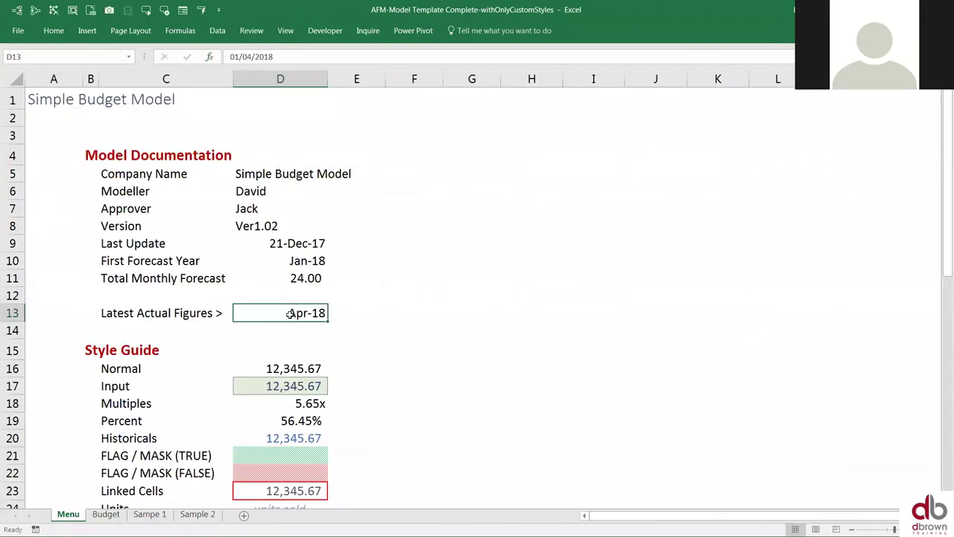
scroll(290, 313, "down", 1)
left_click(295, 332)
left_click(301, 314)
left_click(109, 515)
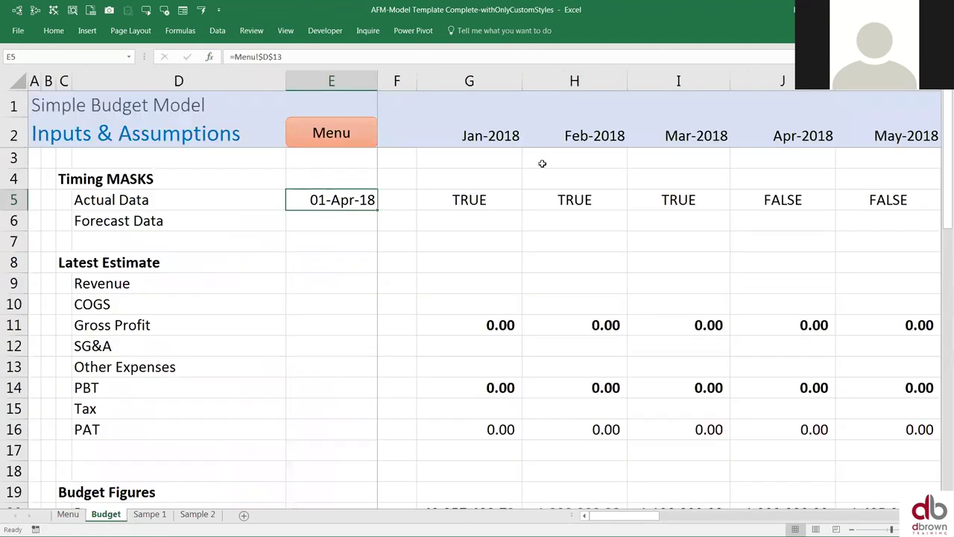
- Compare the January to March 2018 headers with the E5 date and review the mask formula in G5
left_click(501, 135)
left_click_drag(549, 135, 667, 134)
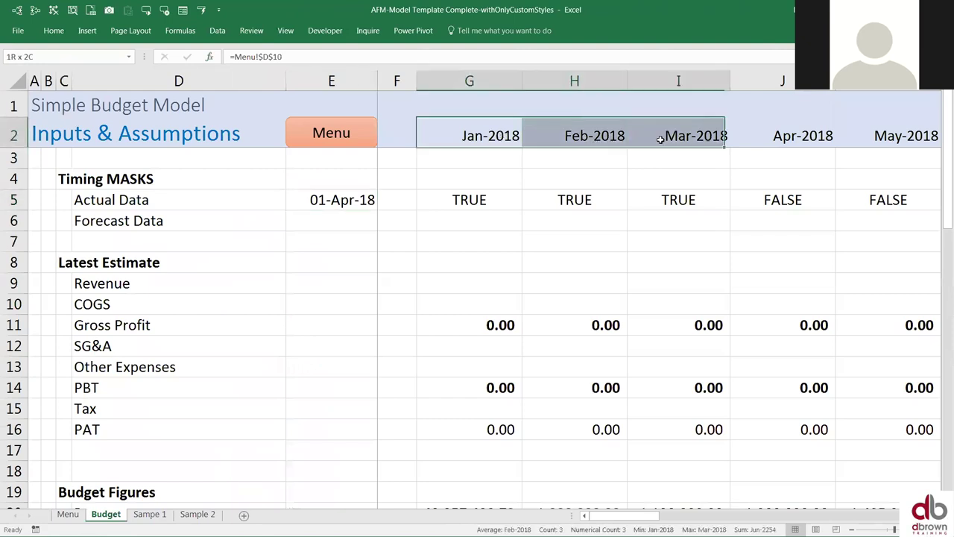
left_click(349, 200)
left_click(454, 203)
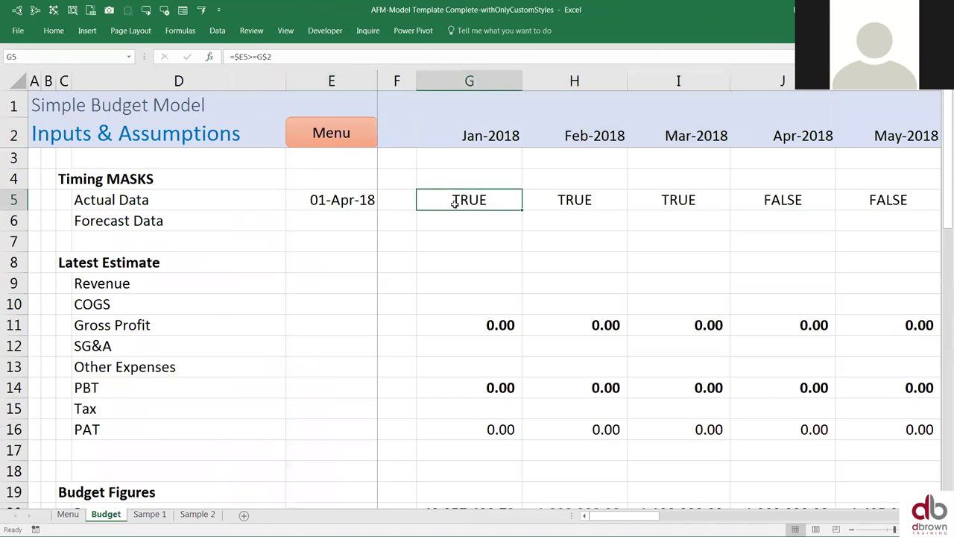
key("F2")
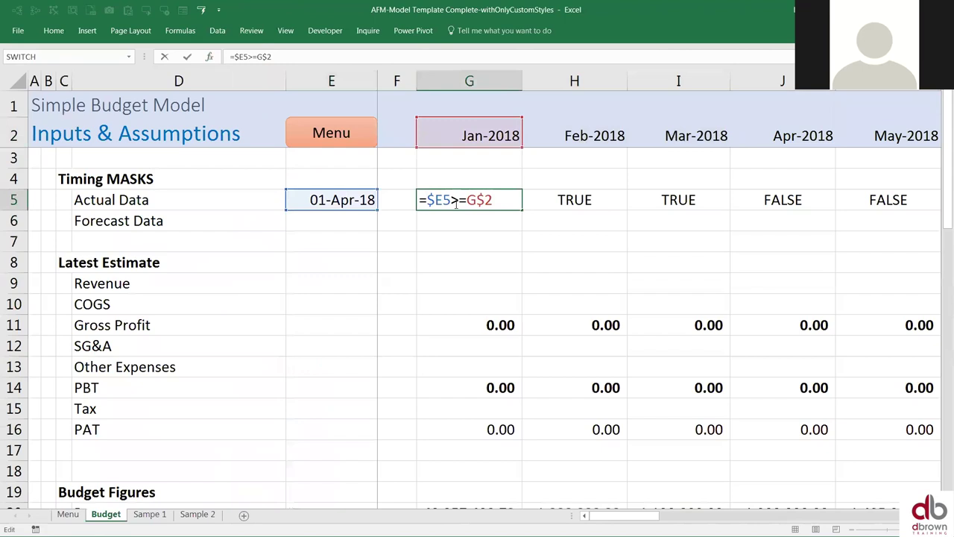
key("Escape")
- Wrap the Menu!$D$13 reference in the Actual Data date cell E5 in an EOMONTH function
left_click(326, 201)
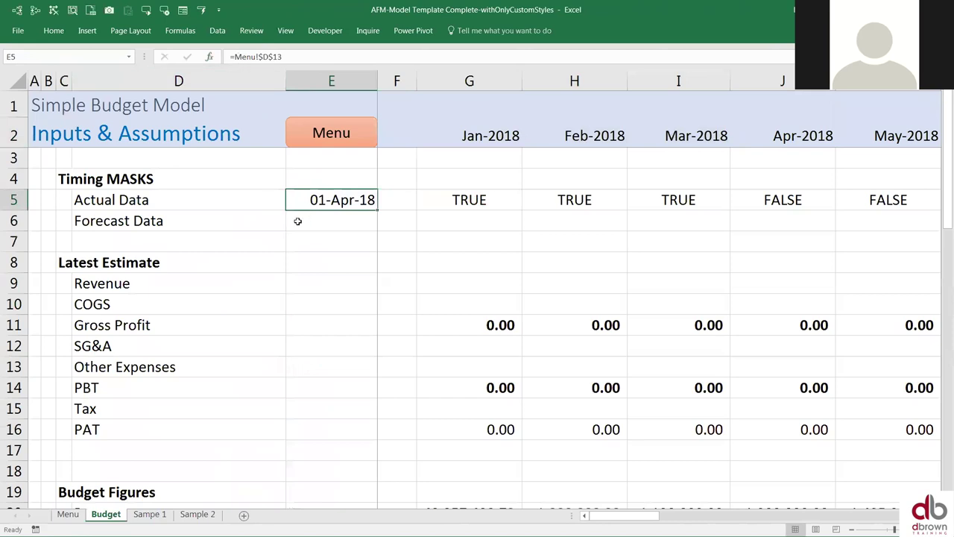
left_click(239, 56)
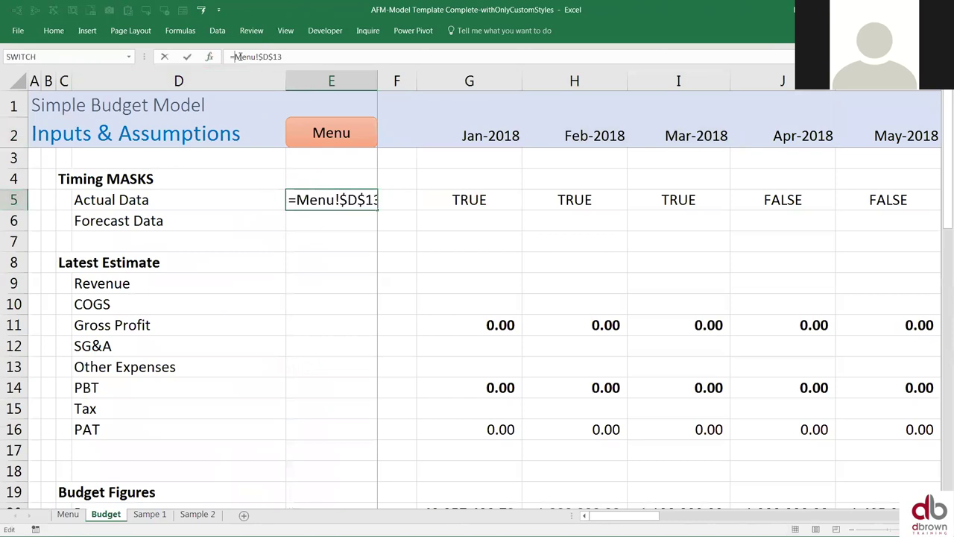
key("Escape")
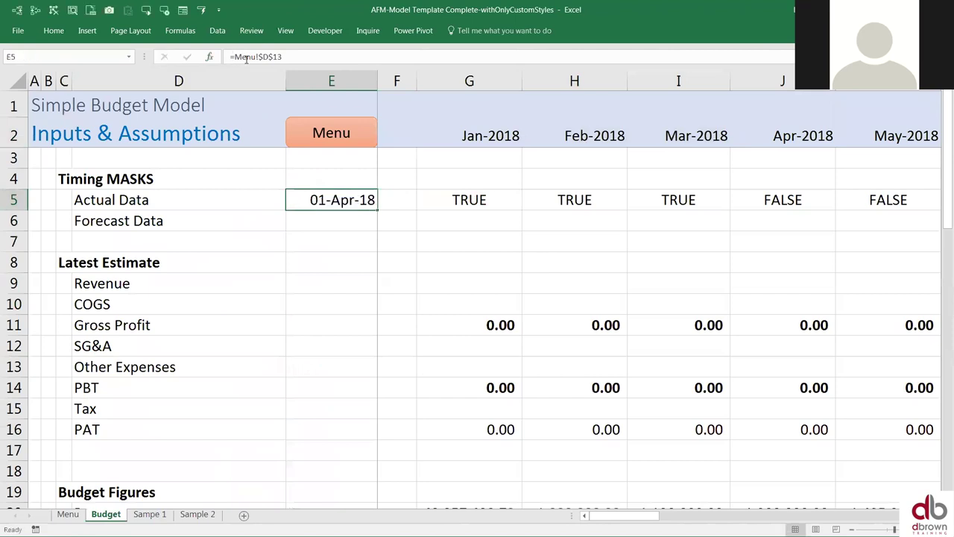
key("F2")
key("Home")
key("Right")
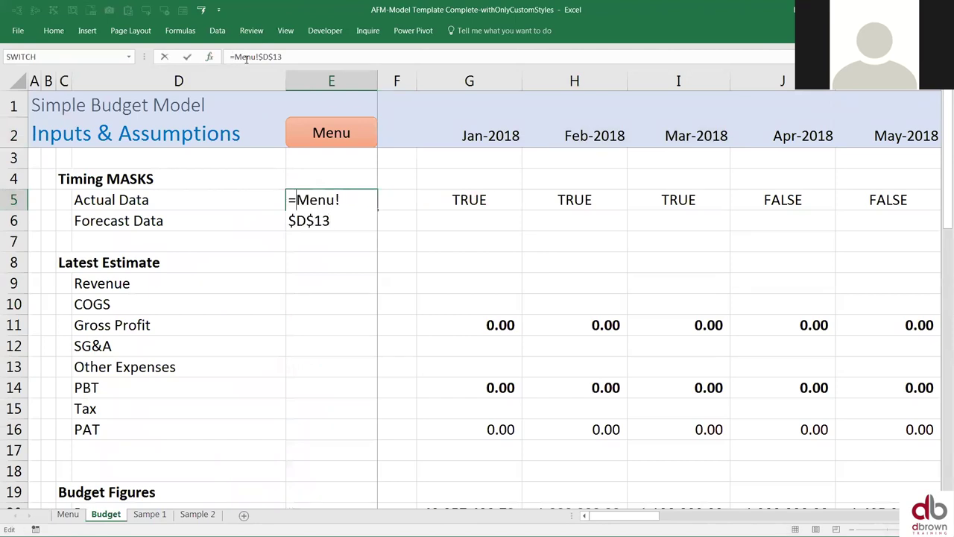
type("eom")
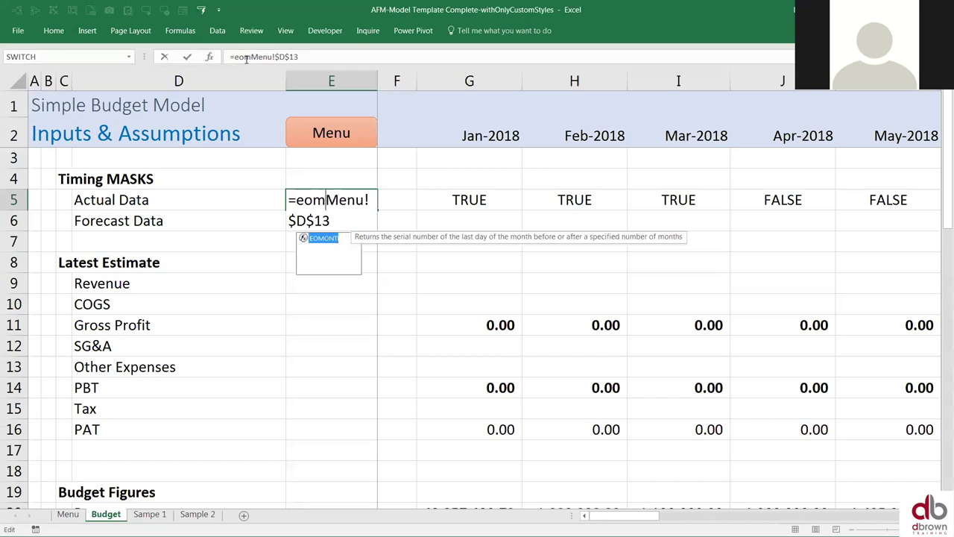
key("Tab")
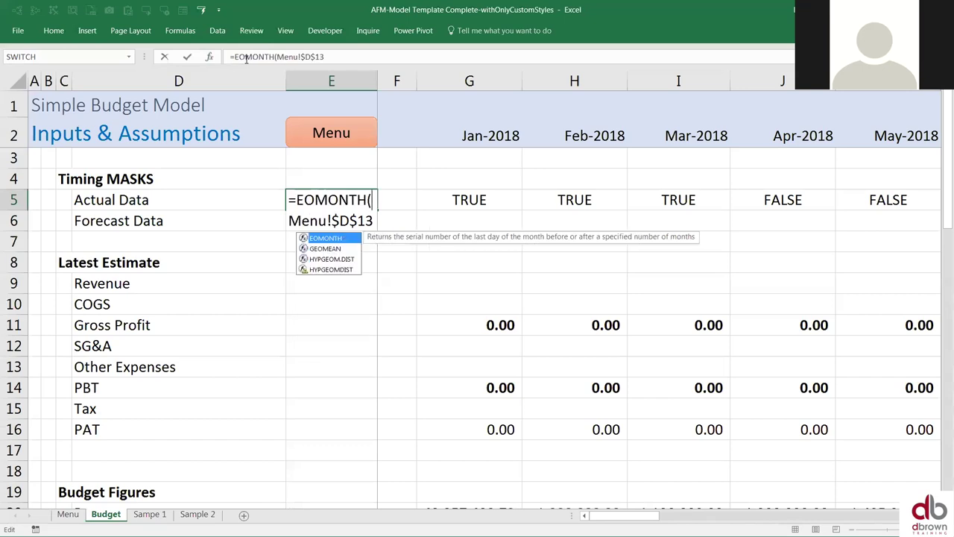
- Complete the month-end formula in E5 as =EOMONTH(Menu!$D$13,0)
key("End")
type(",")
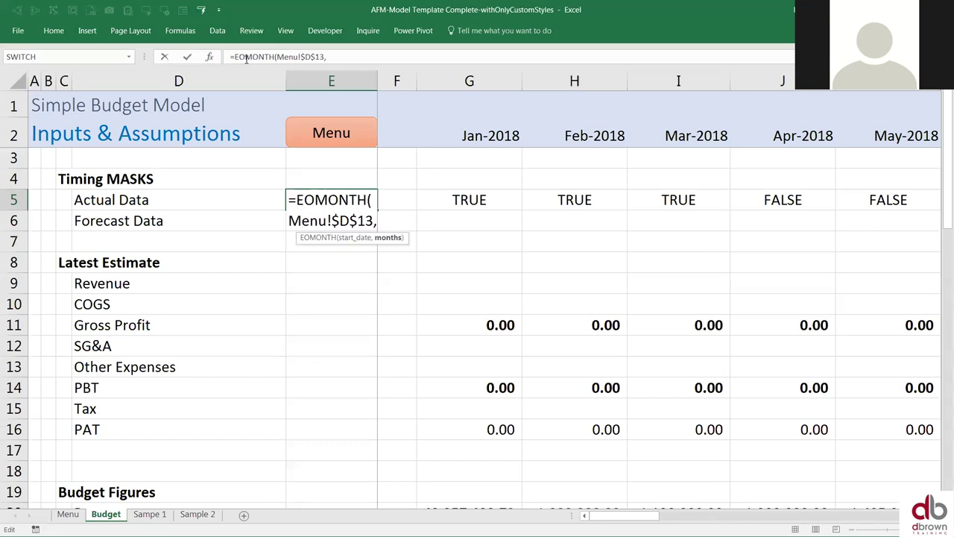
type("0)")
key("Return")
key("Up")
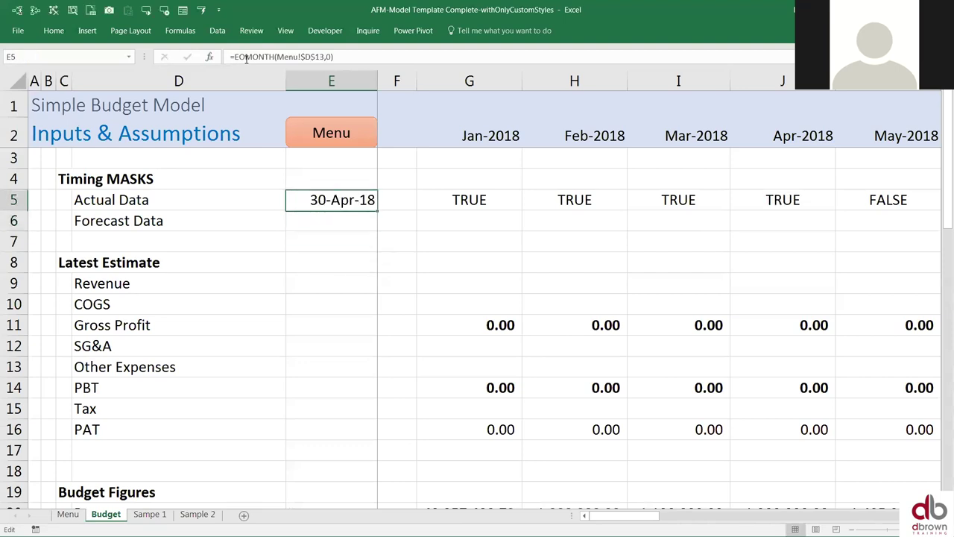
- Try a months argument of 1 in the EOMONTH formula in E5
key("F2")
key("Left")
key("Left")
key("Left")
key("Left")
key("Left")
key("Left")
key("Left")
key("Left")
key("Left")
key("Right")
key("Right")
key("Right")
key("Right")
key("Right")
key("Right")
key("Right")
key("Right")
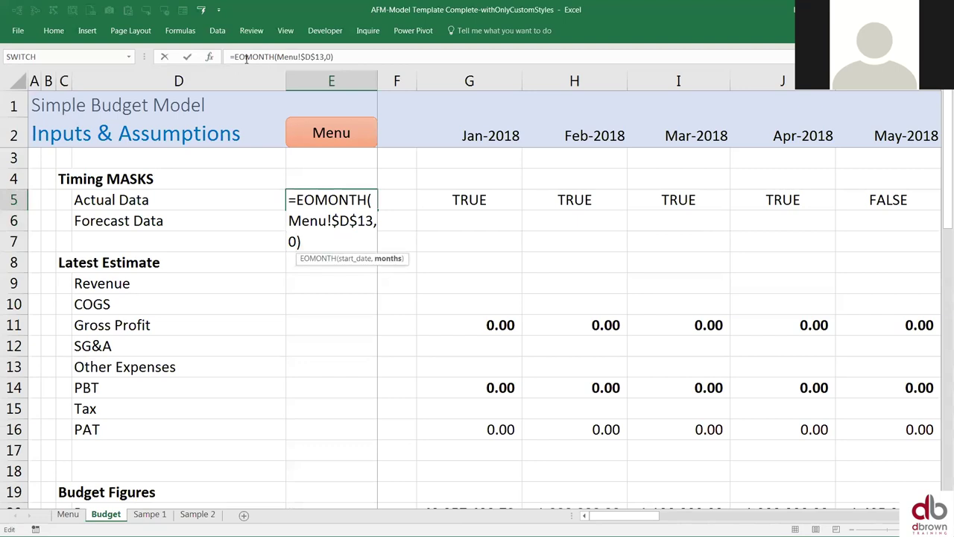
key("BackSpace")
type("1")
key("Return")
key("Up")
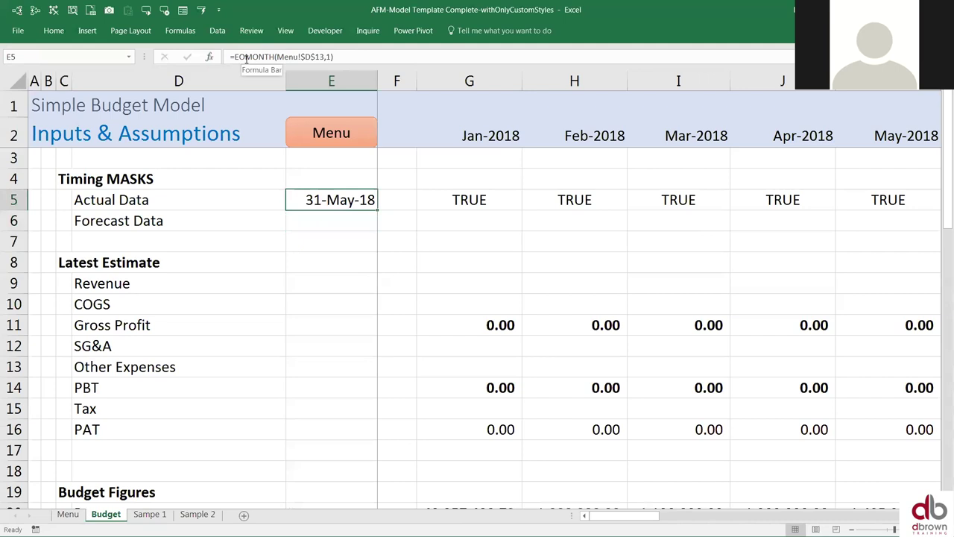
- Set the months argument of the EOMONTH formula in E5 back to 0
key("F2")
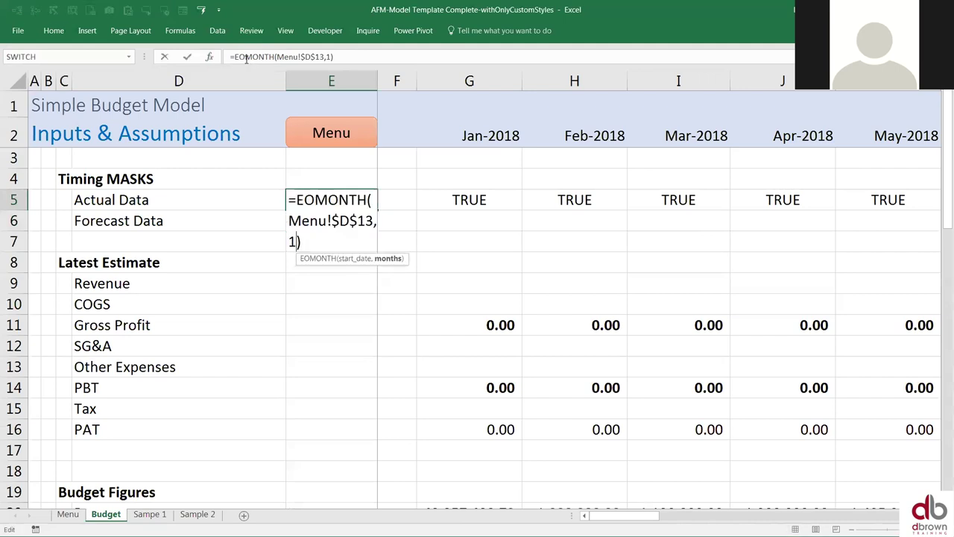
key("Left")
key("BackSpace")
type("0")
key("Return")
key("Up")
- Examine the Actual Data mask for January to April 2018 in G5:J5
key("Right")
key("Right")
key("Right")
key("Right")
key("Right")
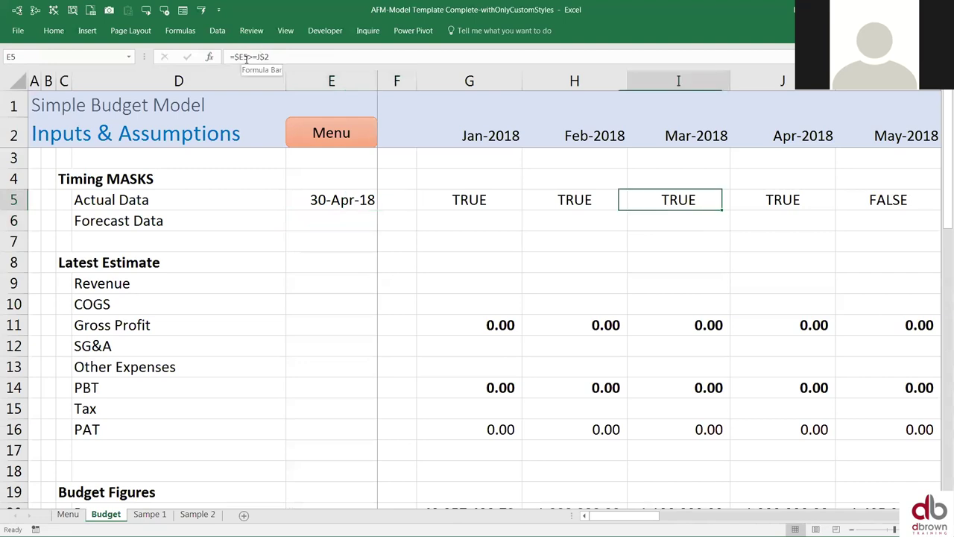
key("shift+Left")
key("shift+Left")
key("shift+Left")
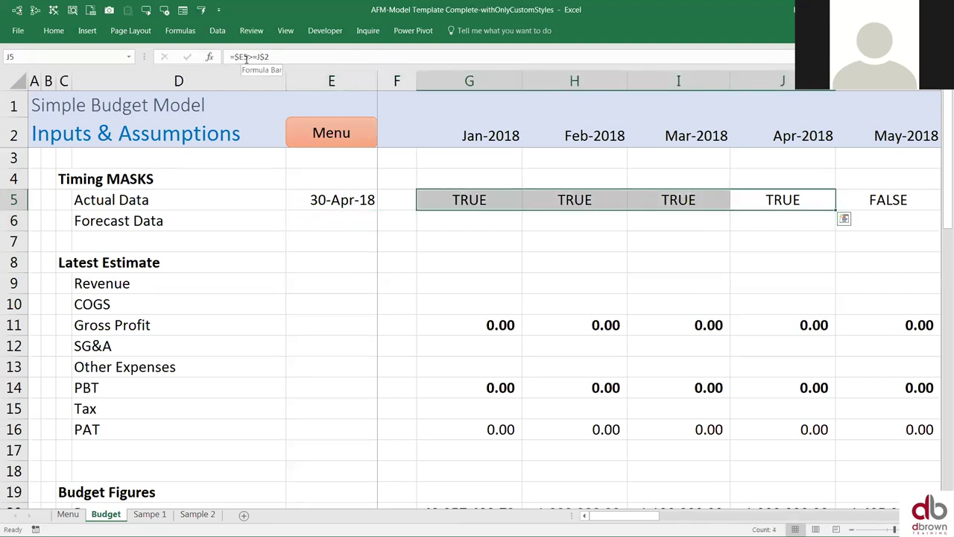
key("Left")
key("Left")
key("Left")
key("Left")
key("Left")
key("Down")
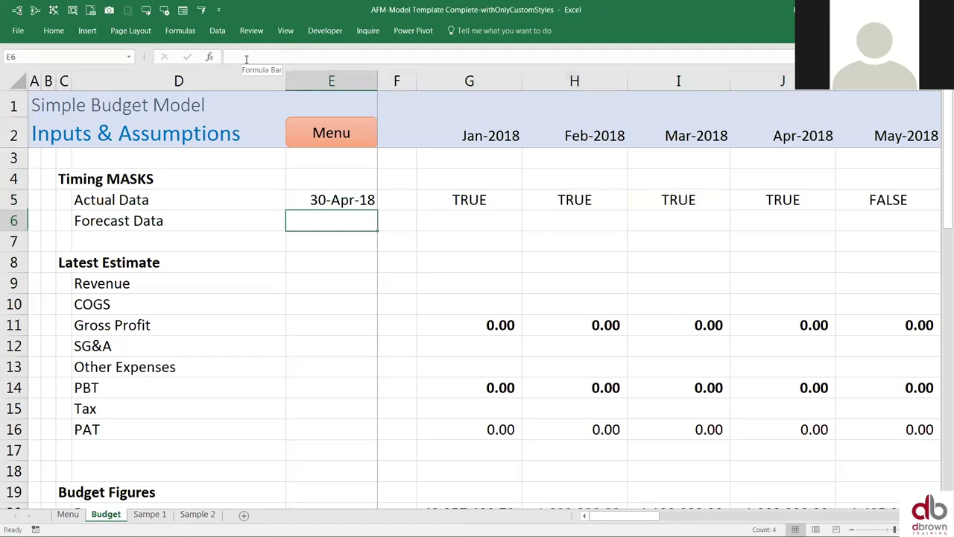
- Enter =NOT(G5) in G6 as the January 2018 Forecast Data mask
key("Right")
key("Right")
key("Up")
key("Down")
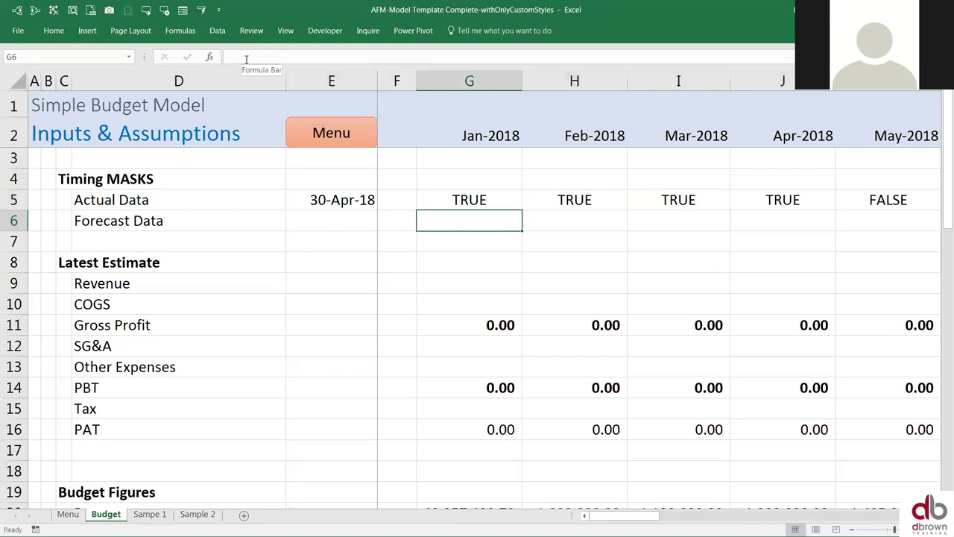
key("Up")
key("Down")
key("Left")
type("=not")
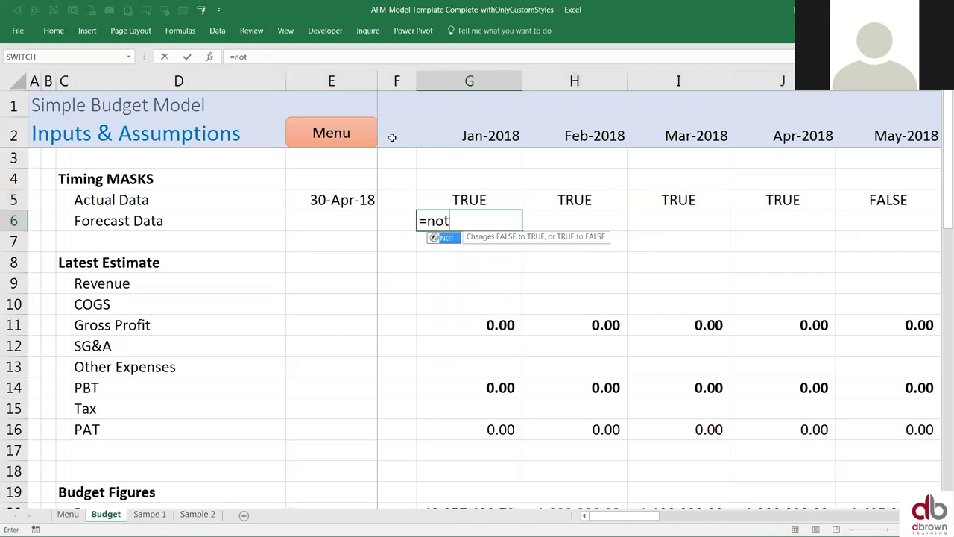
key("Tab")
key("Up")
key("Return")
key("Up")
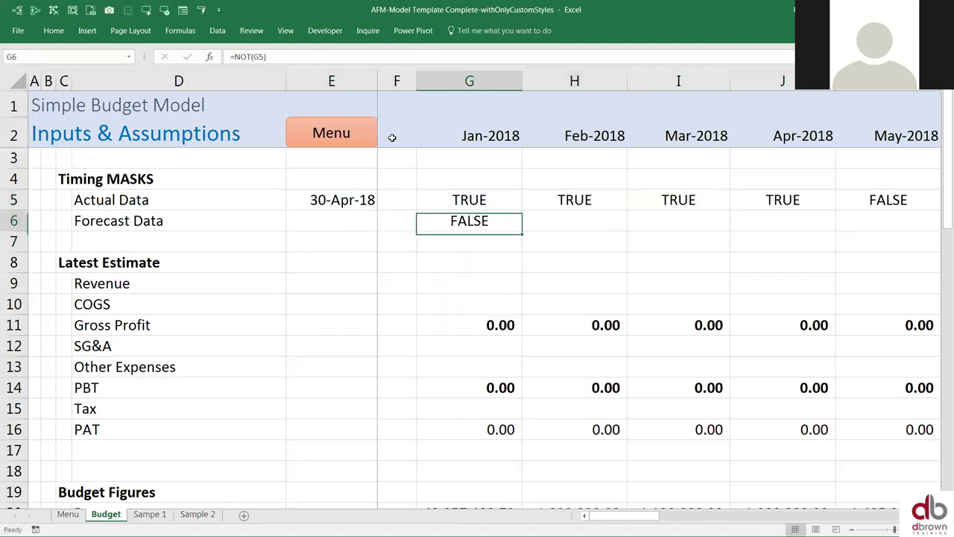
- Fill the NOT formula from G6 across to May 2018 in K6 and select the filled range
key("shift+Right")
key("shift+Right")
key("shift+Right")
key("shift+Right")
key("ctrl+r")
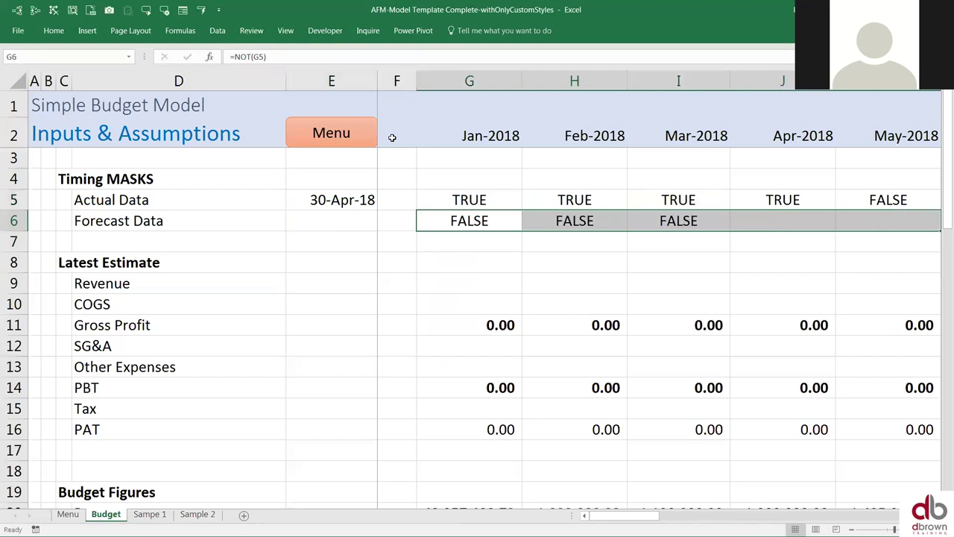
key("Right")
key("Right")
key("Right")
key("Right")
key("shift+Left")
key("shift+Left")
key("shift+Left")
key("shift+Left")
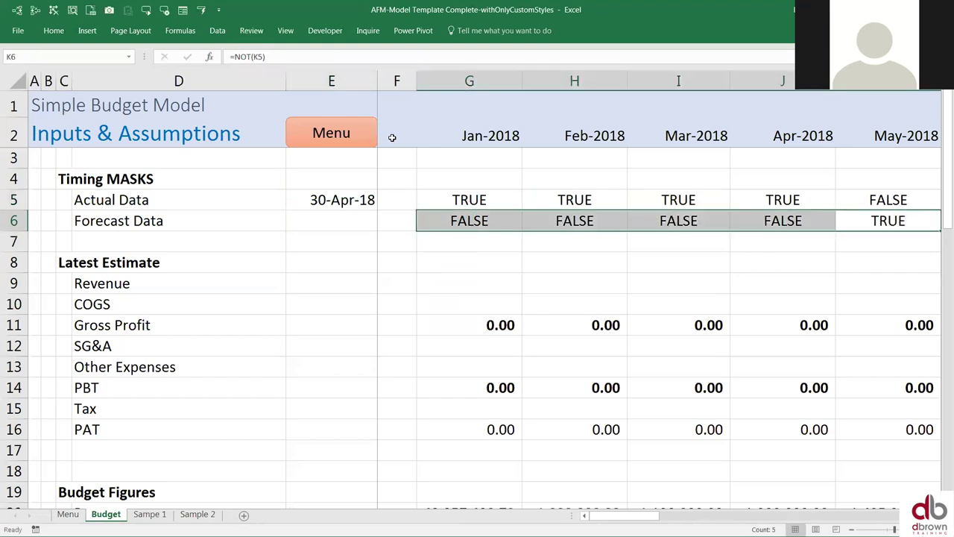
- Clear the Forecast Data formulas in G6:K6
key("Delete")
key("shift+Right")
key("shift+Right")
key("shift+Right")
key("shift+Right")
key("Left")
key("Left")
key("Left")
key("Left")
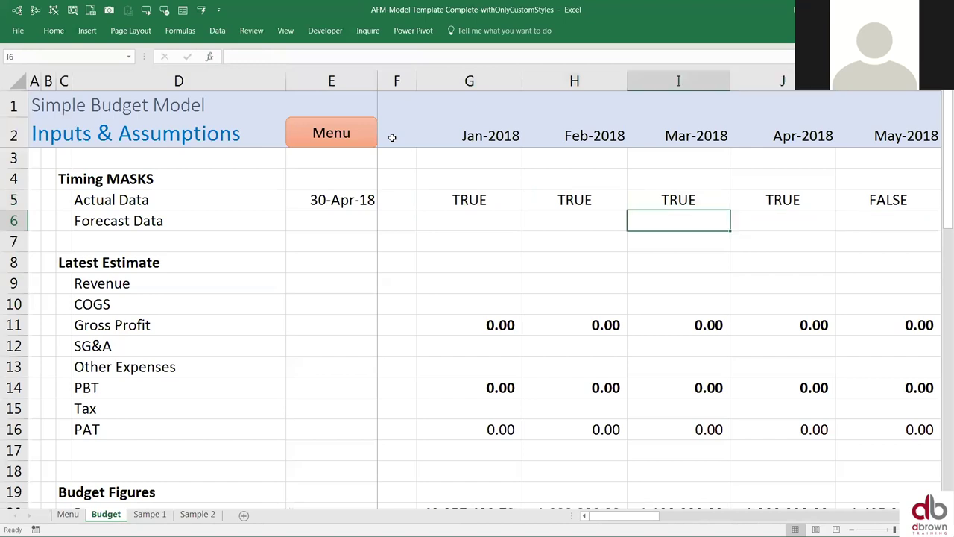
- Enter the formula =NOT(G5) in G6 so the Forecast Data mask reverses the Actual Data flag
key("Up")
key("shift+Right")
key("shift+Right")
key("shift+Right")
key("shift+Down")
key("shift+Down")
key("Down")
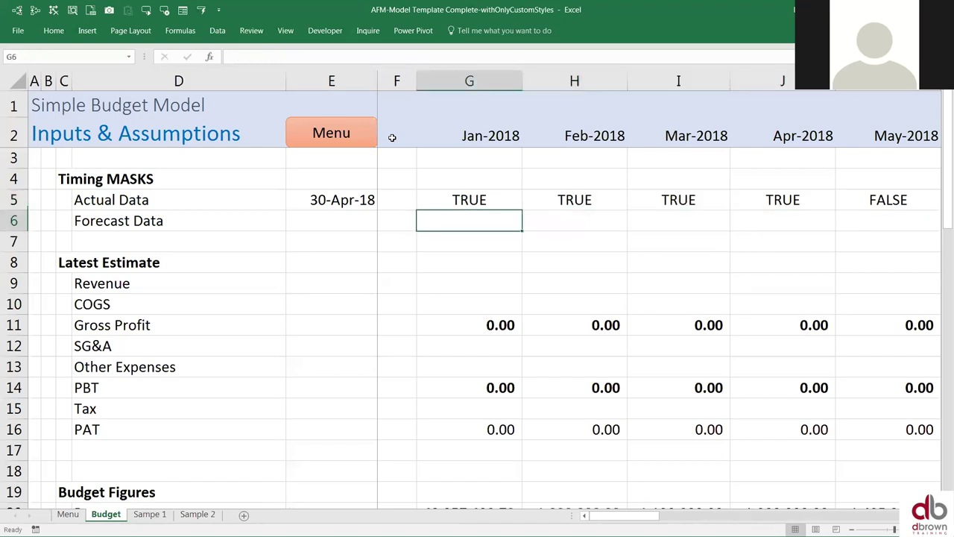
type("=not")
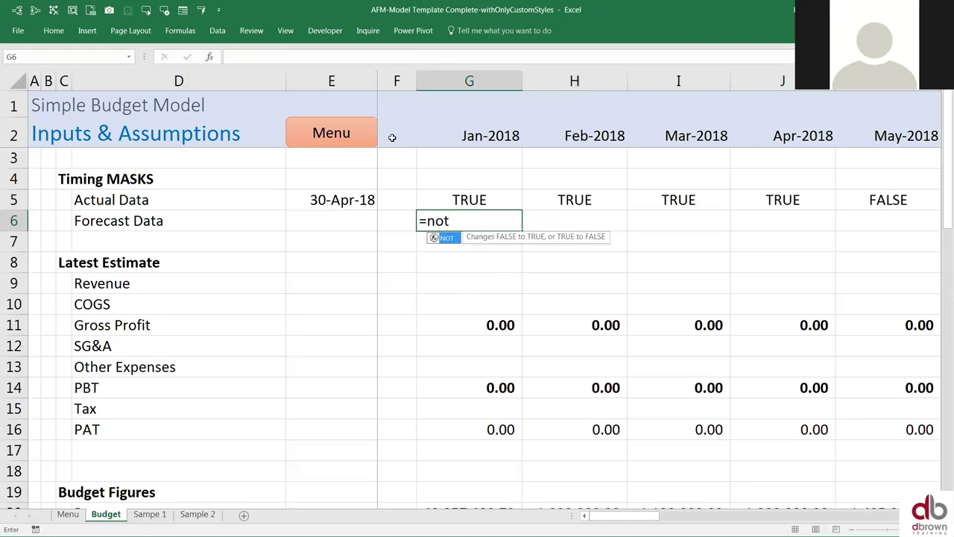
key("Tab")
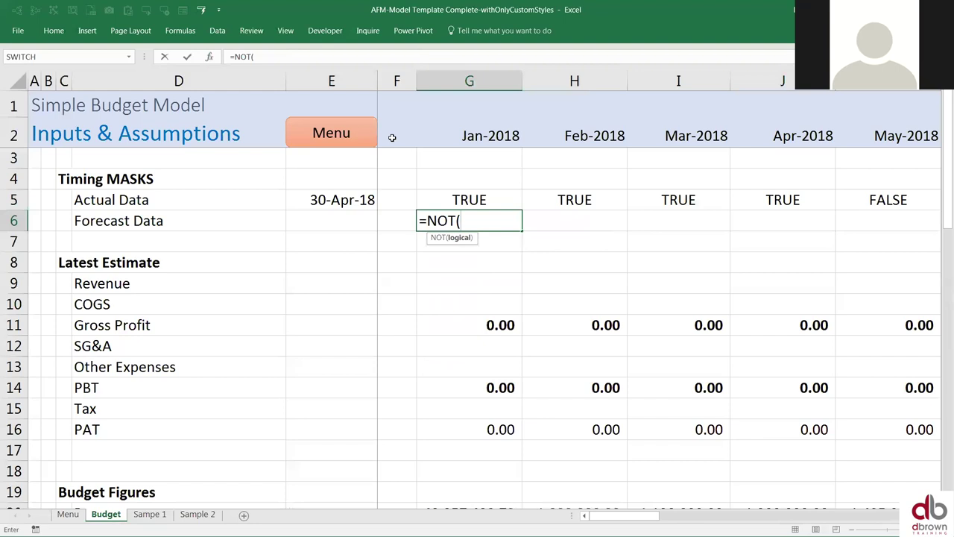
key("Up")
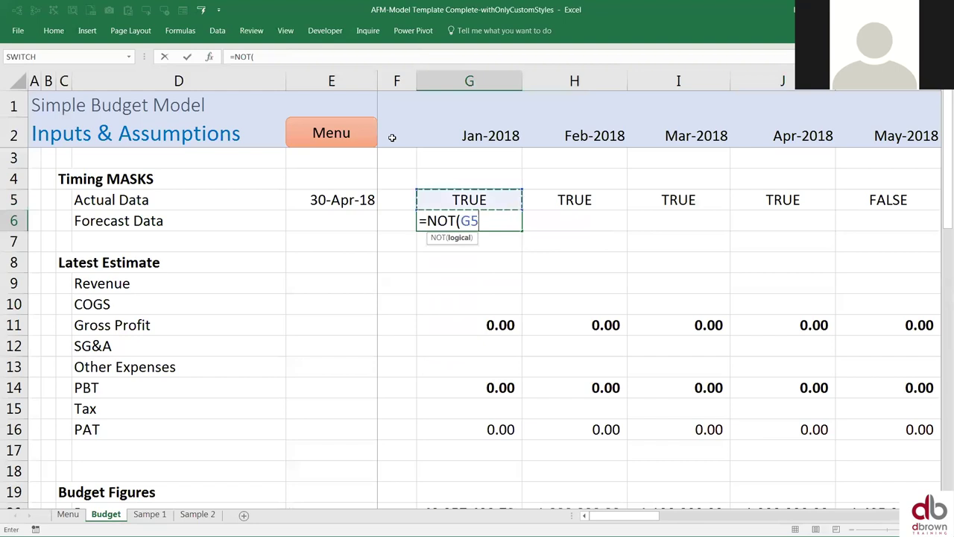
key("ctrl+Return")
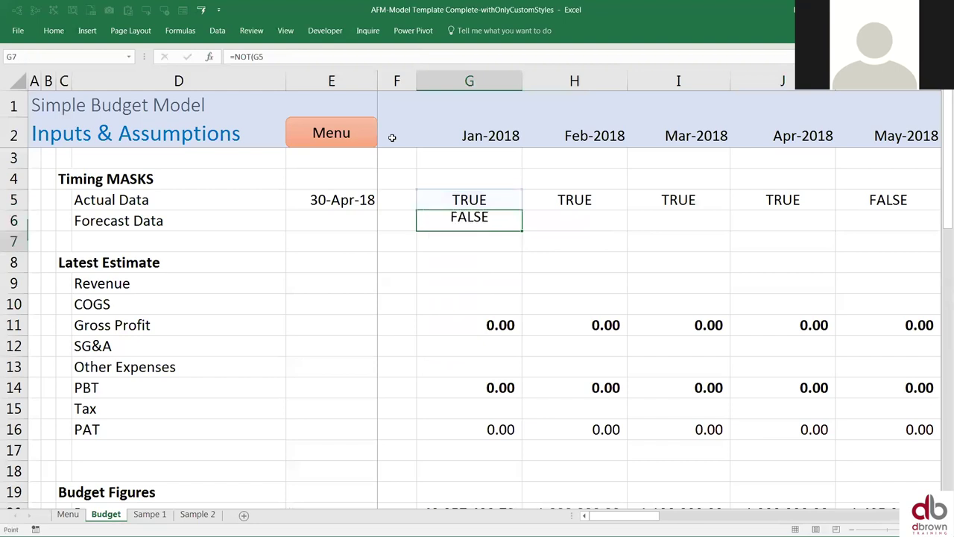
- Fill the Forecast Data formula from G6 across to April 2019 in V6
key("shift+Right")
key("shift+Right")
key("shift+Right")
key("shift+Right")
key("shift+Right")
key("shift+Right")
key("shift+Right")
key("shift+Right")
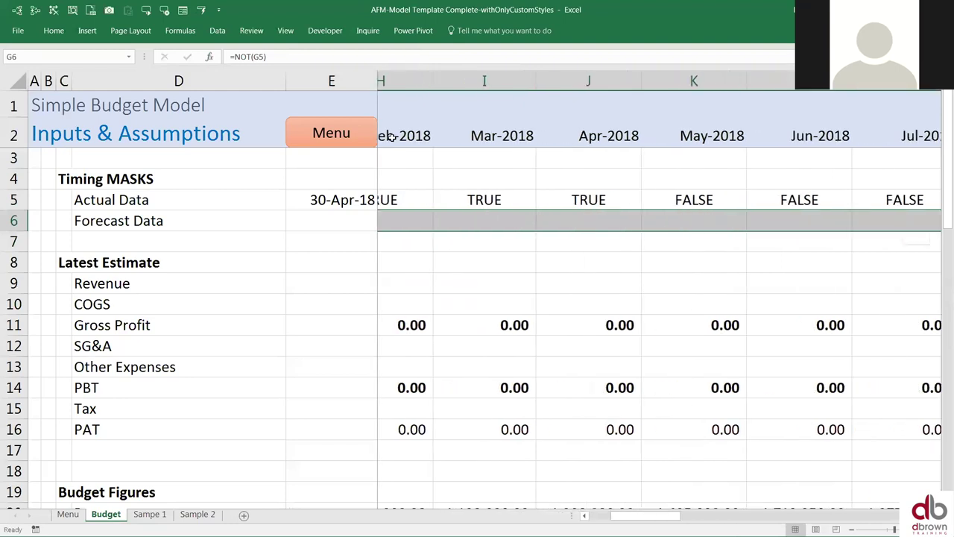
key("shift+Right")
key("shift+Right")
key("shift+Right")
key("shift+Right")
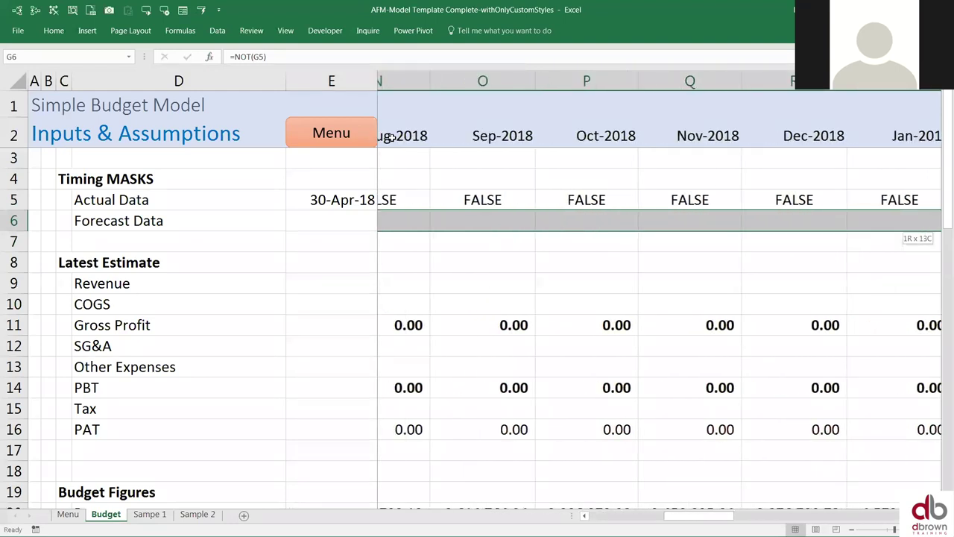
key("shift+Right")
key("shift+Right")
key("shift+Right")
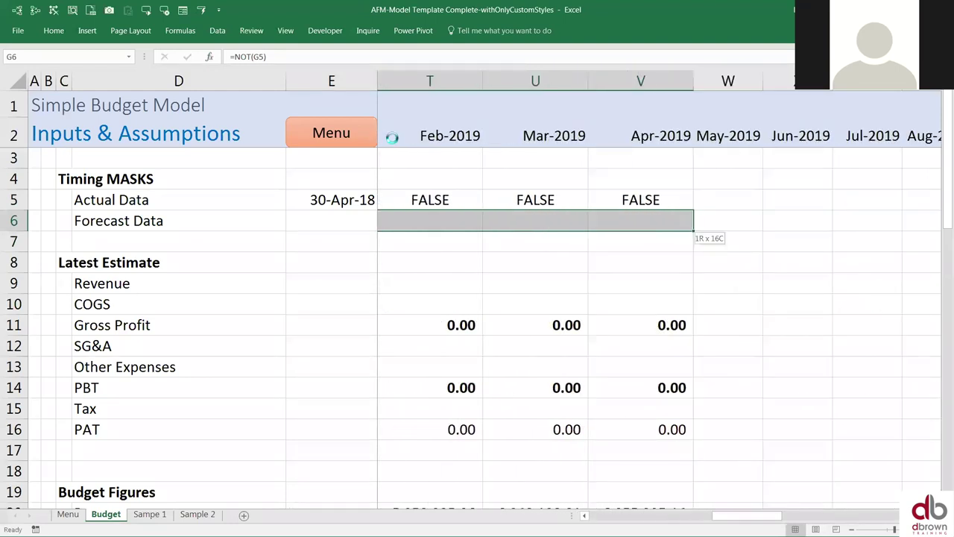
key("ctrl+r")
key("Left")
key("Left")
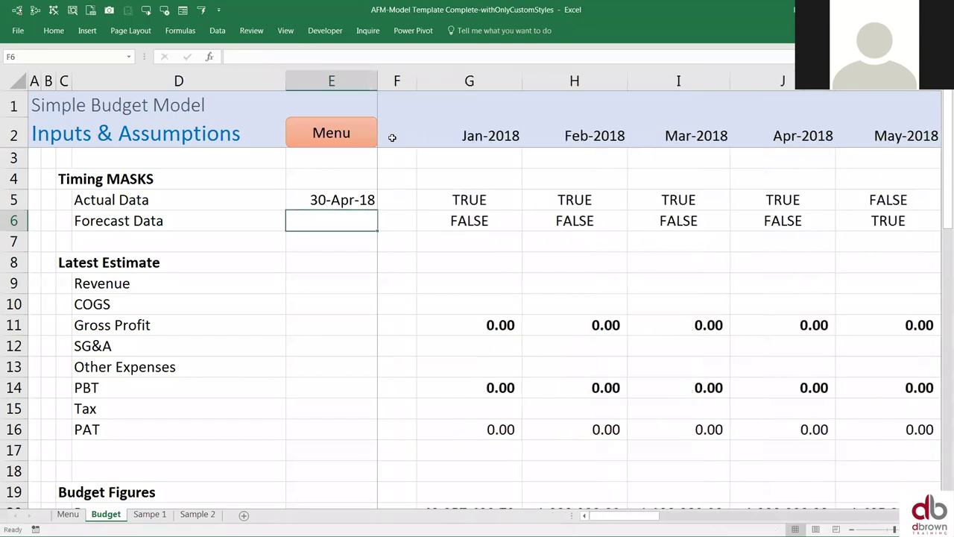
- Compare the Actual Data and Forecast Data masks in rows 5 and 6, focusing on January 2018
key("Up")
key("Right")
key("Right")
key("shift+space")
key("shift+Down")
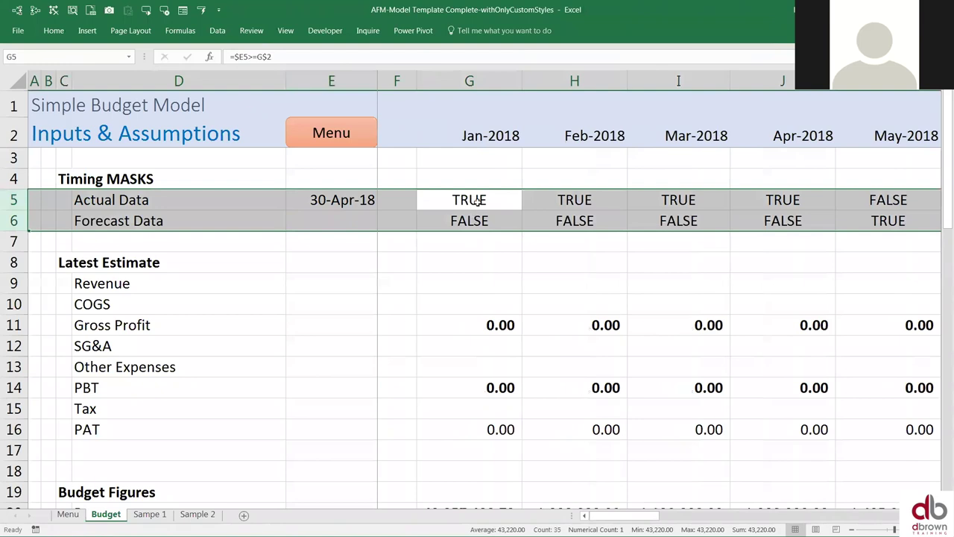
left_click_drag(477, 200, 469, 221)
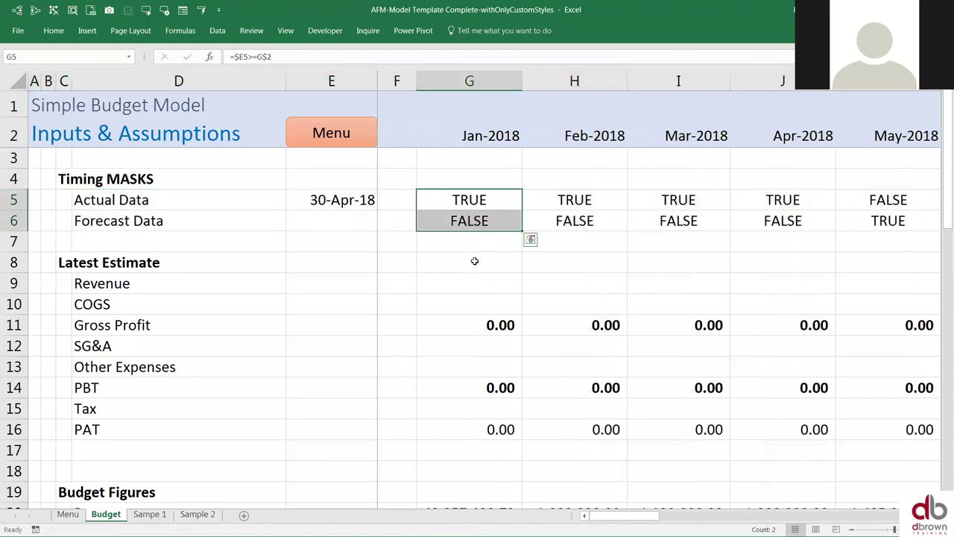
left_click(483, 261)
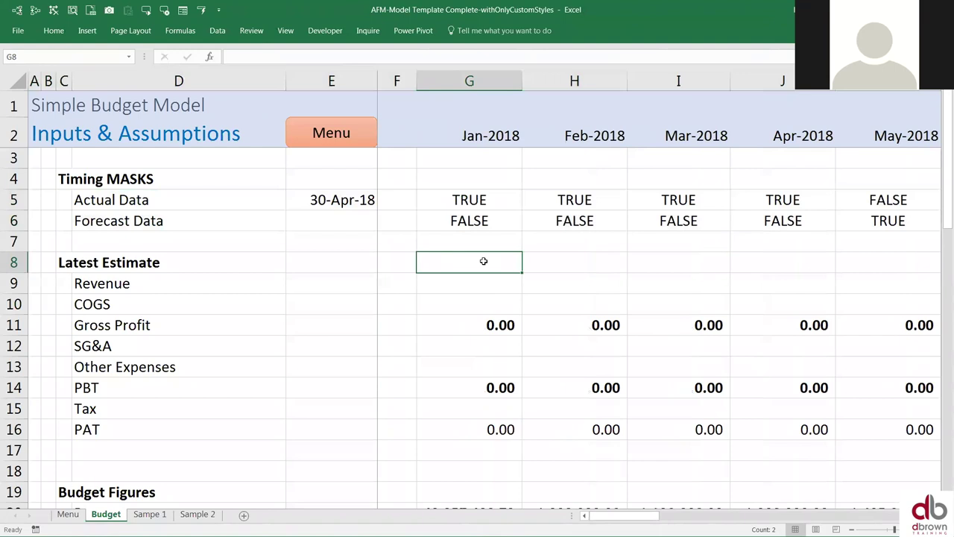
key("Up")
key("Up")
key("Up")
key("shift+Down")
key("Down")
key("Down")
key("Down")
- Enter the test formula =G5*G6 in G8 to multiply the two January 2018 masks
type("=")
key("Up")
key("Up")
key("Up")
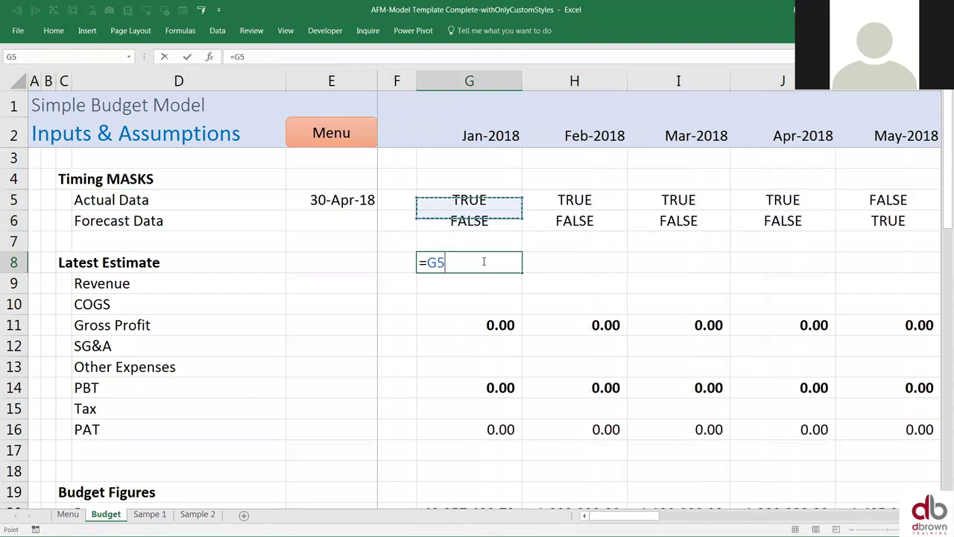
type("*")
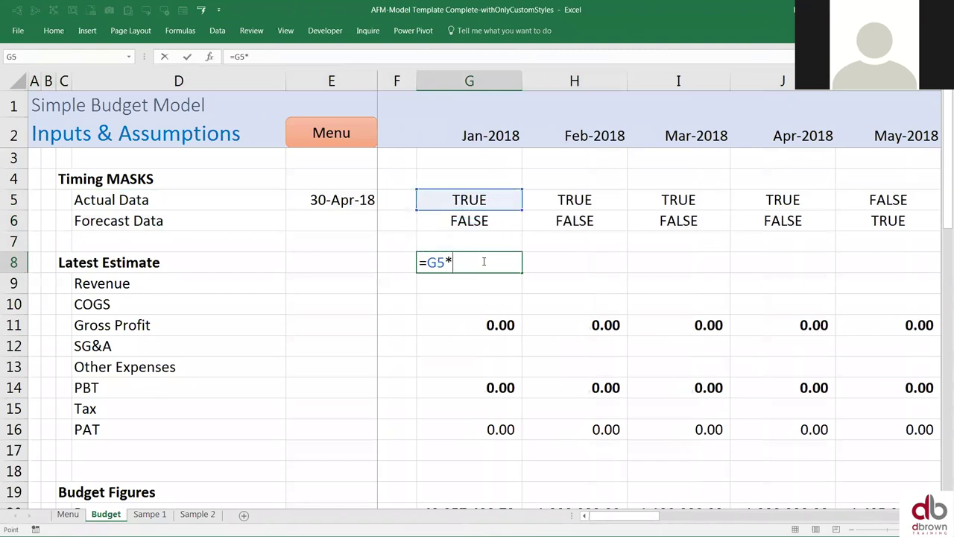
key("Up")
key("Up")
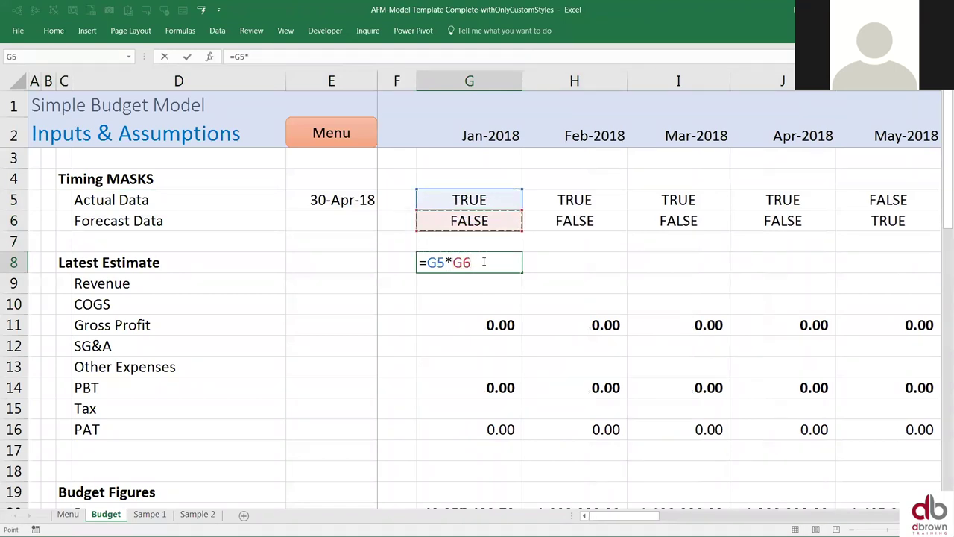
key("Return")
key("Up")
key("Right")
key("Right")
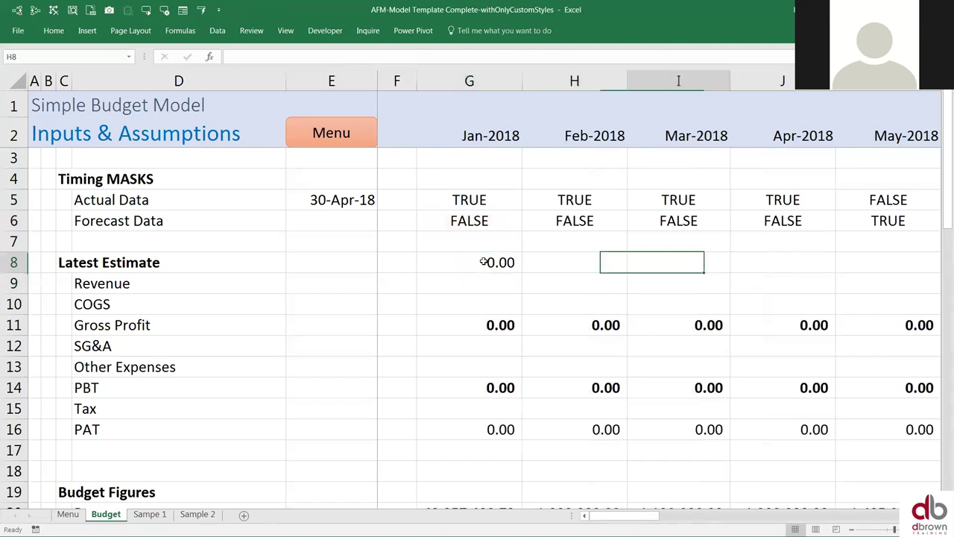
key("Left")
key("Left")
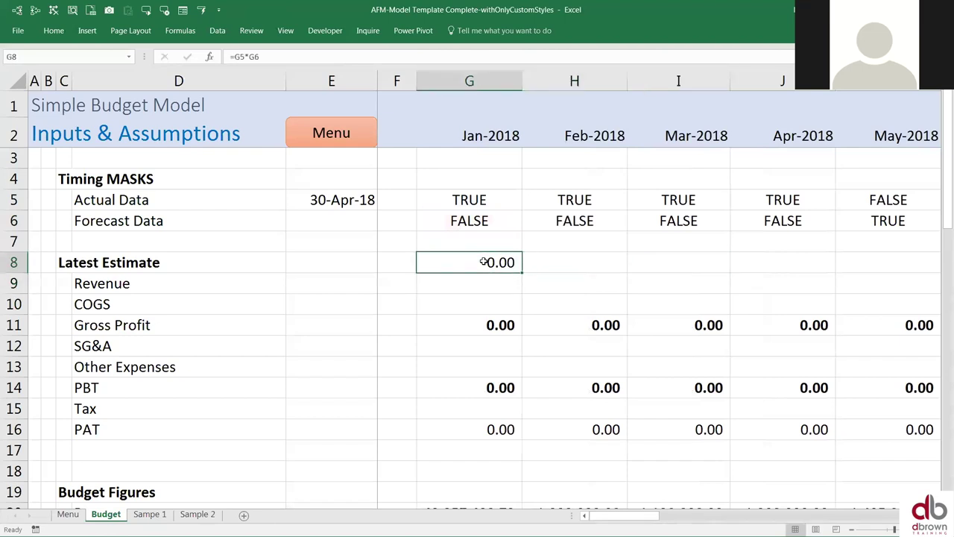
- Test the formula =true*true*200 in G8 and clear the cell
type("=true")
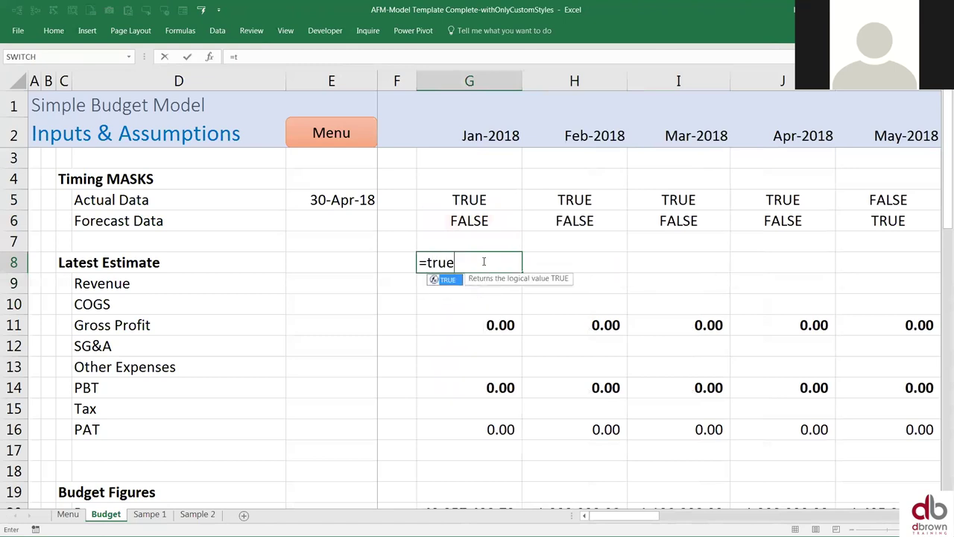
type("*true")
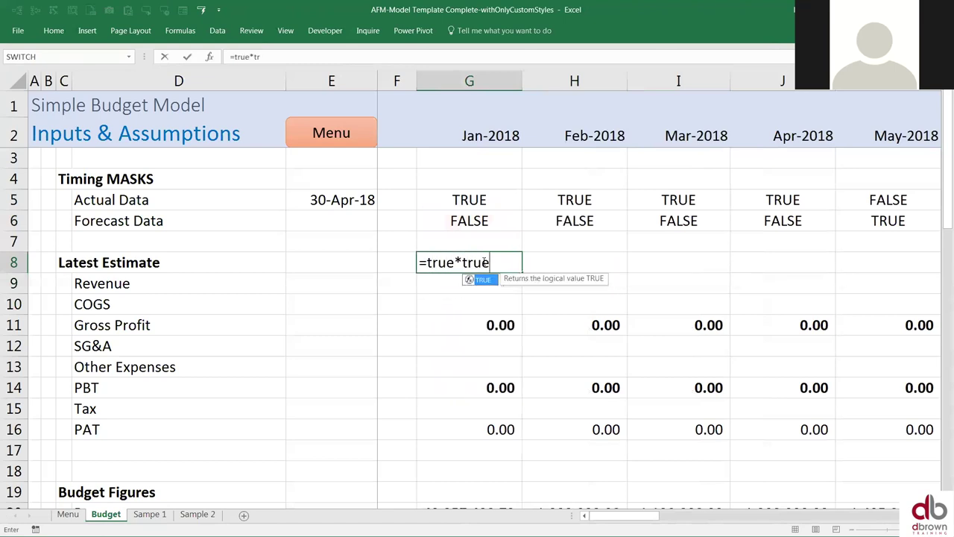
type("*200")
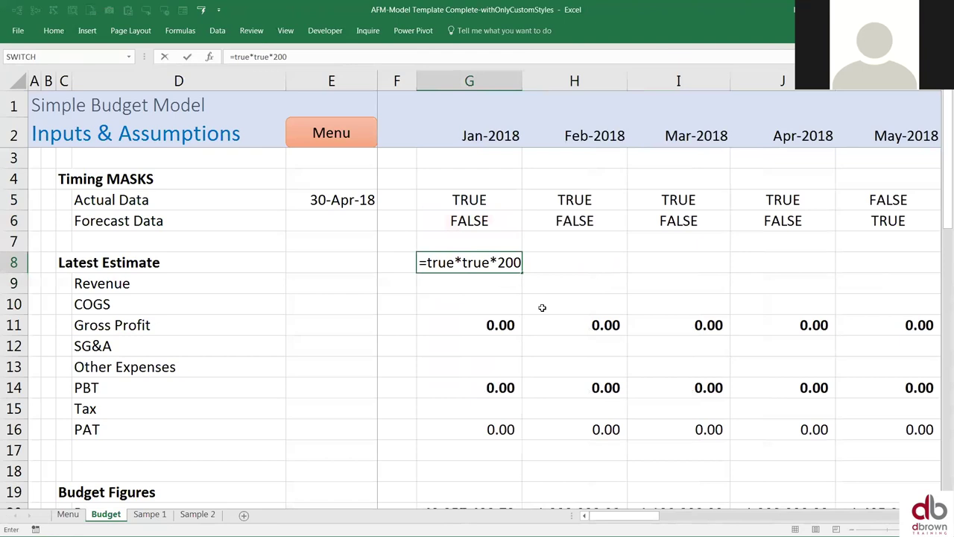
key("Return")
key("Up")
key("Delete")
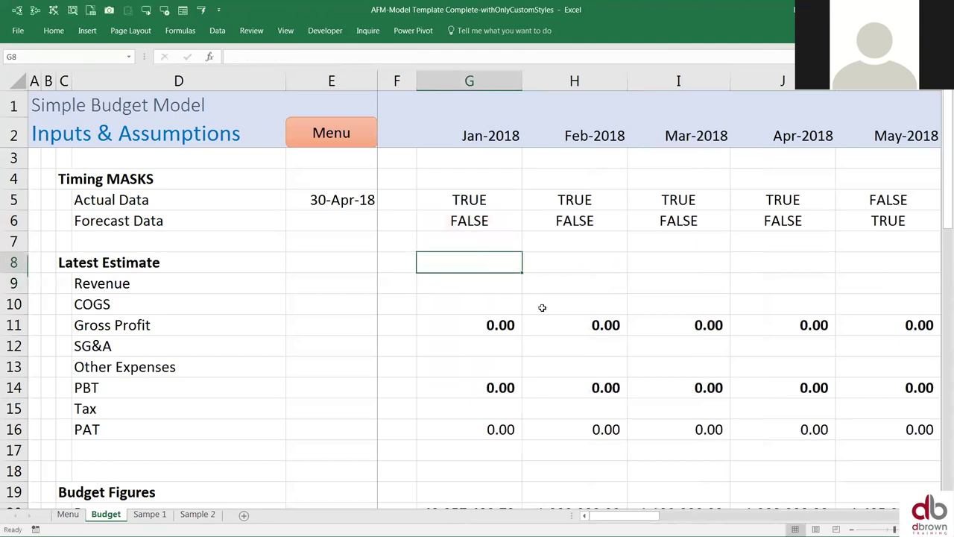
- Look over the Latest Estimate rows for January 2018, from Revenue down to PAT
key("Down")
key("Down")
key("Down")
key("Down")
key("Down")
key("Down")
key("Down")
key("Down")
key("Down")
key("Down")
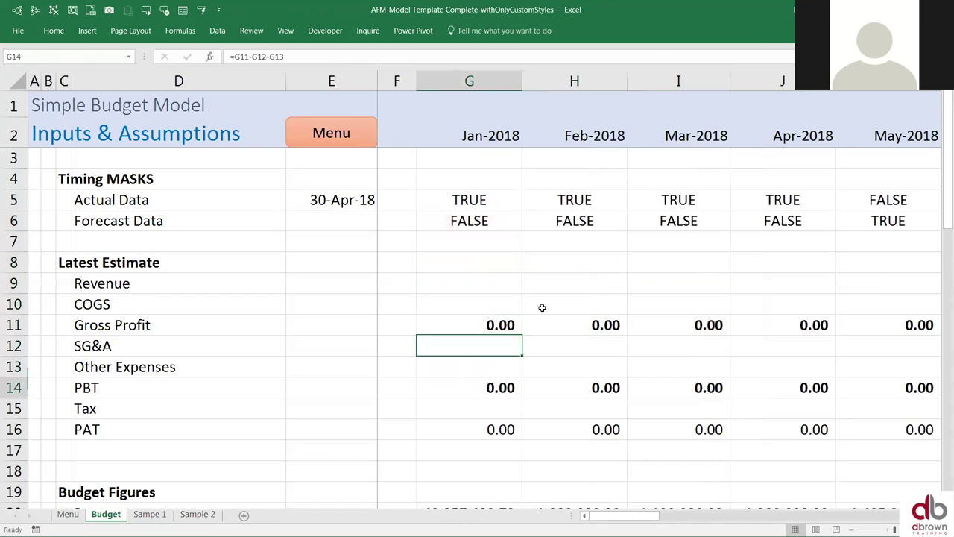
key("Up")
key("Up")
key("Up")
key("Up")
key("Up")
key("Up")
key("Up")
key("Up")
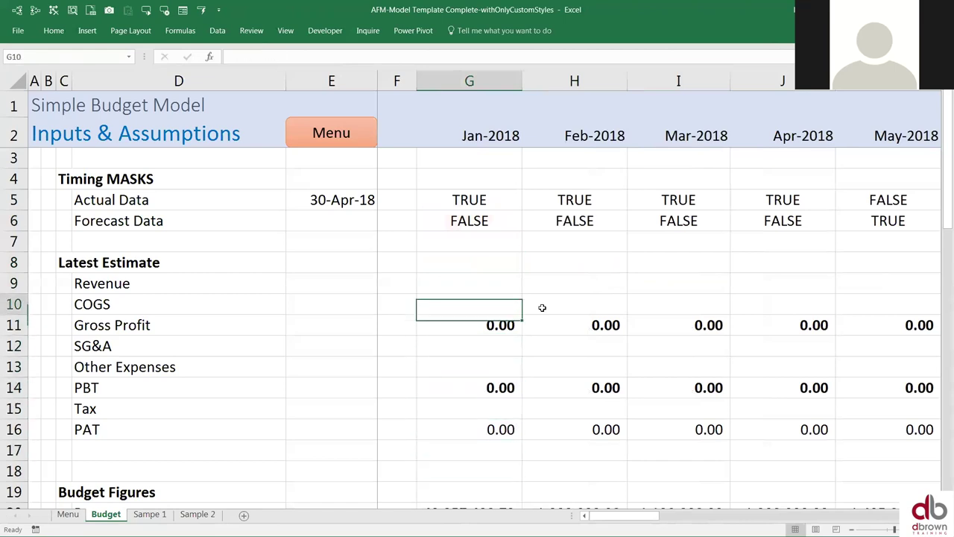
- Start the Latest Estimate Revenue formula in G9 as =G$5*G31, multiplying the row-locked Actual Data mask by the January 2018 actual revenue
key("Up")
key("shift+space")
key("Down")
key("Up")
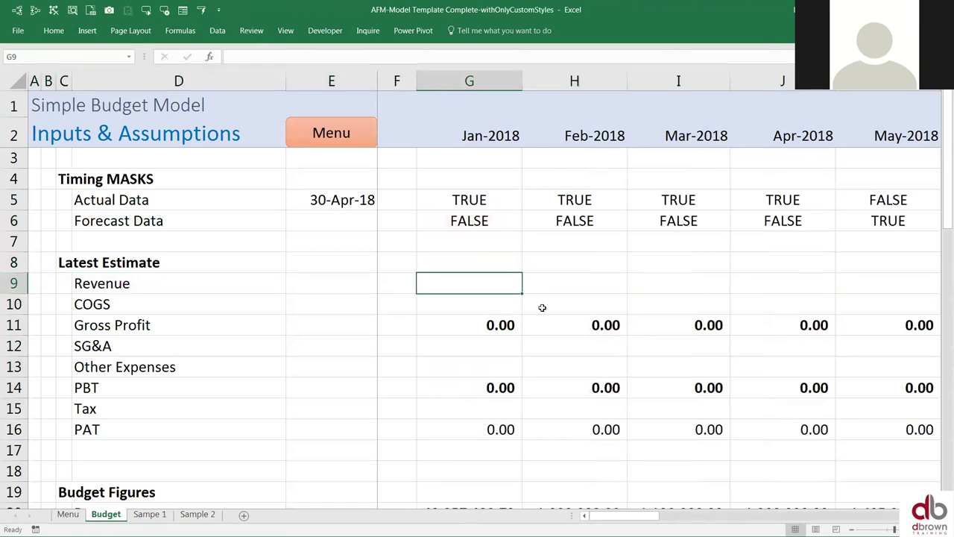
type("=")
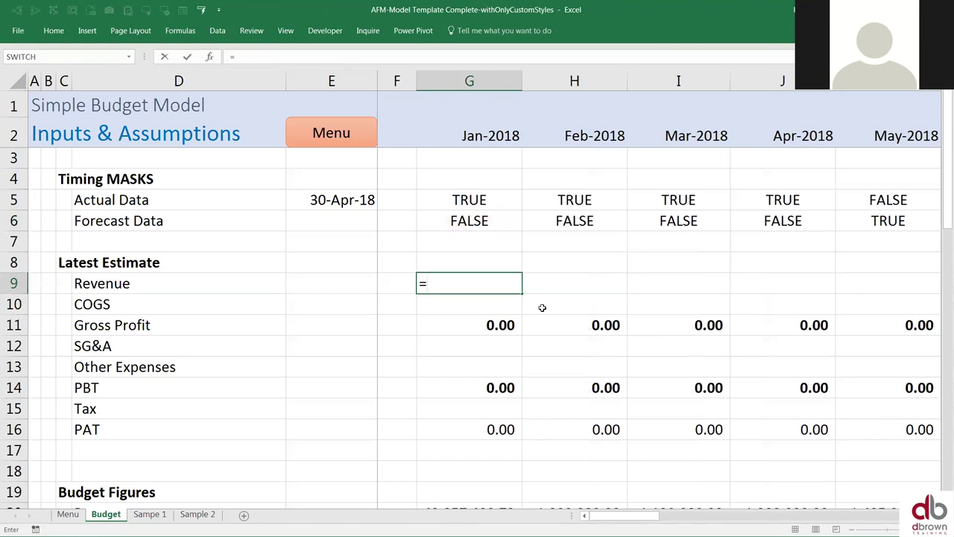
key("Up")
key("Up")
key("Up")
key("Up")
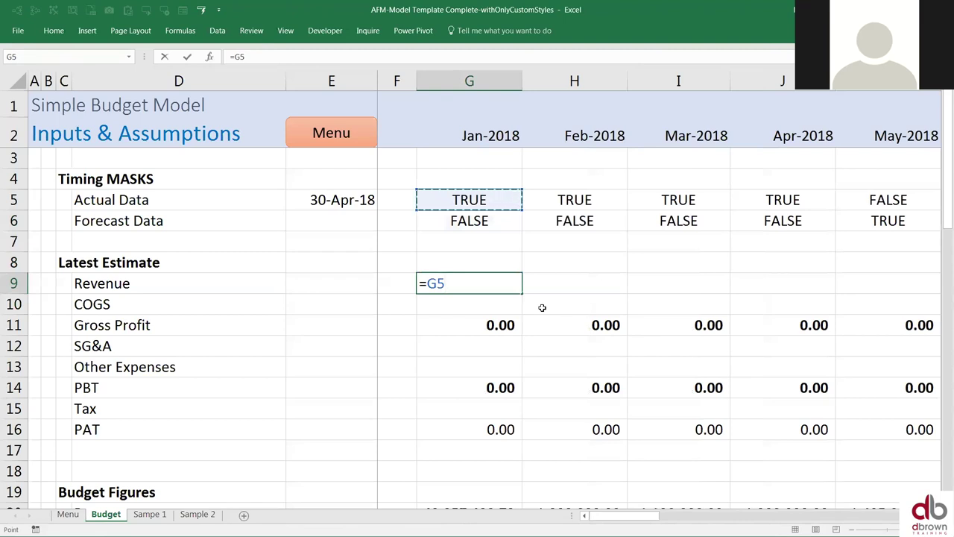
key("F4")
key("F4")
type("*")
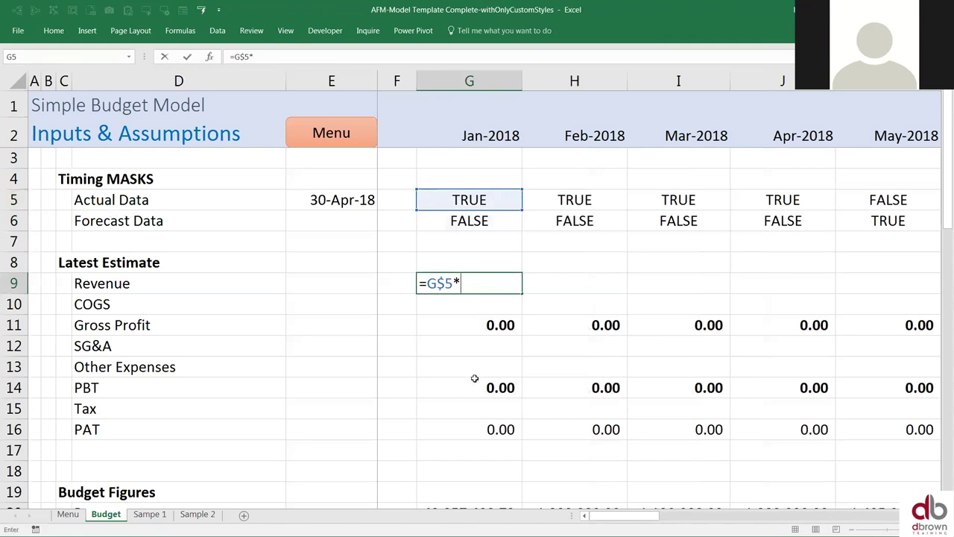
scroll(474, 378, "down", 1)
scroll(476, 386, "down", 5)
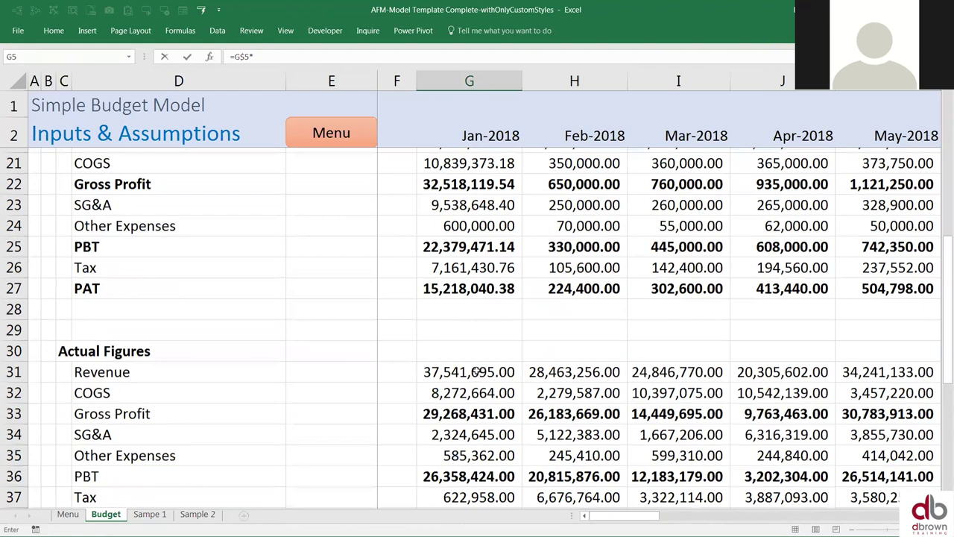
left_click(478, 366)
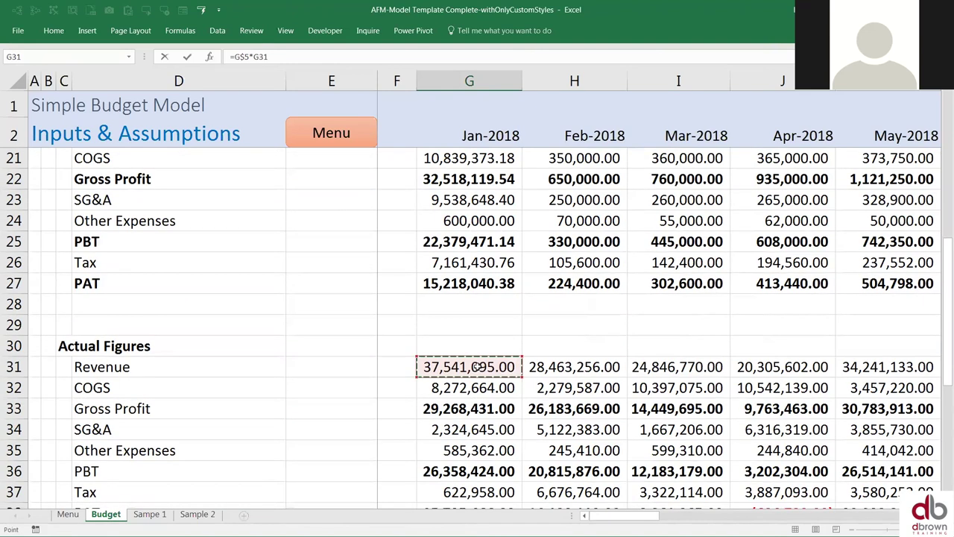
scroll(477, 366, "up", 6)
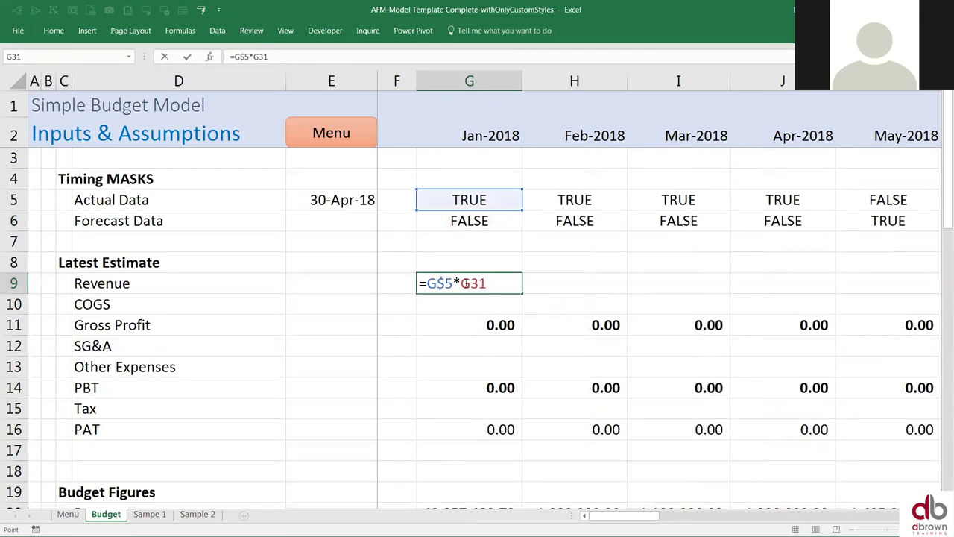
- Extend the G9 formula with +G$6*G20, adding the row-locked Forecast Data mask times the January 2018 budget revenue
type("+")
left_click(446, 220)
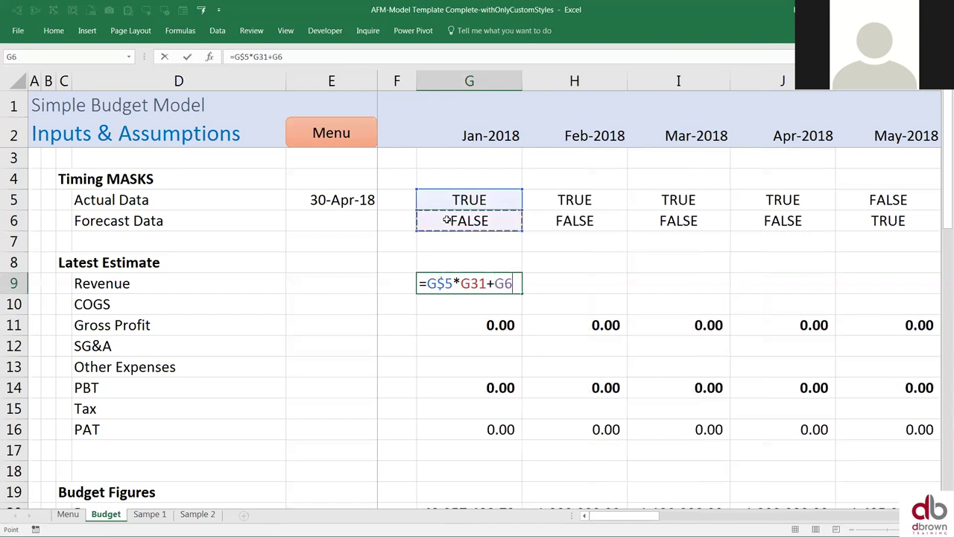
key("F4")
key("F4")
type("*")
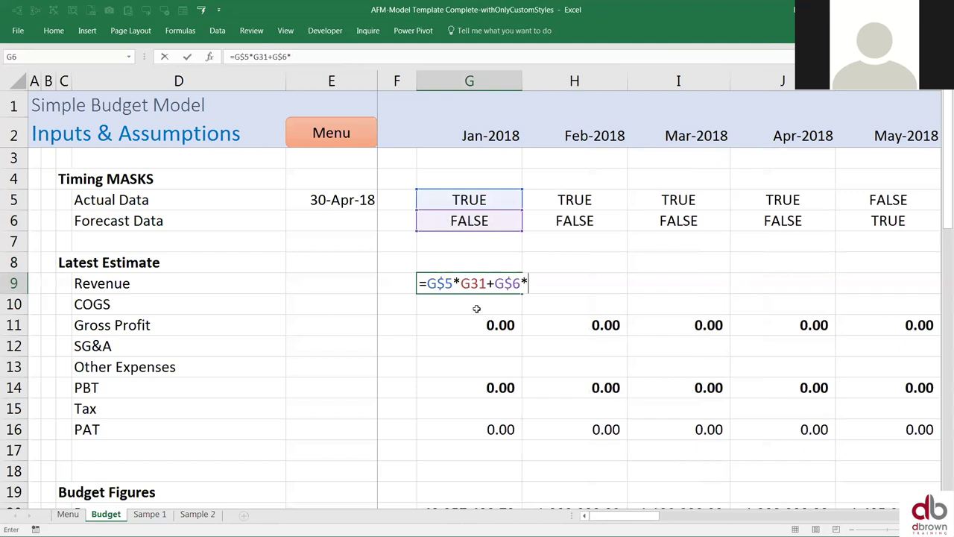
scroll(486, 328, "down", 2)
scroll(486, 329, "down", 4)
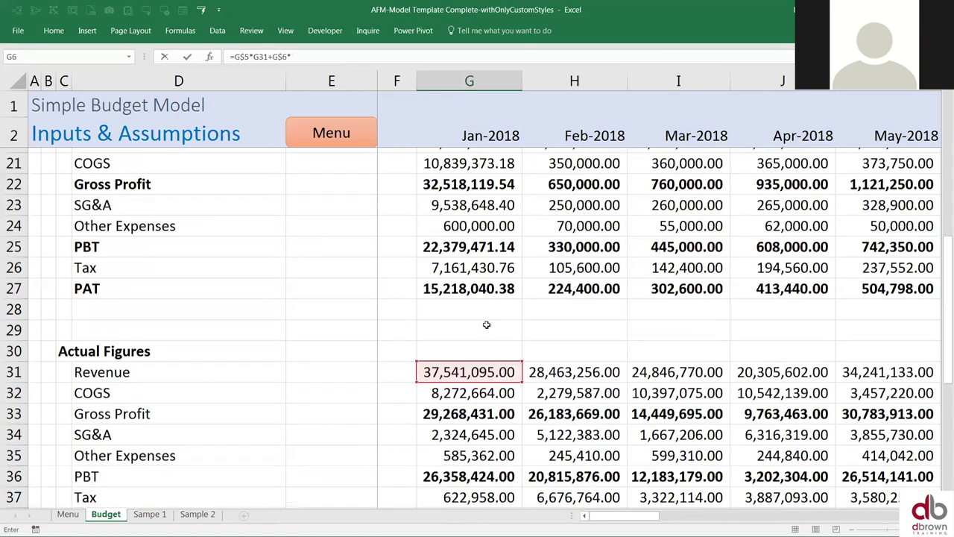
scroll(486, 326, "down", 4)
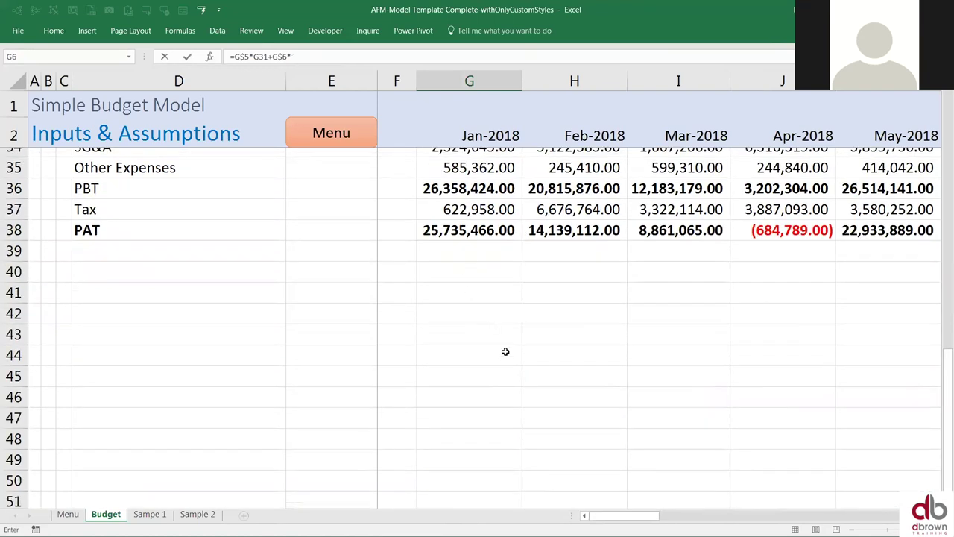
key("Down")
key("Down")
key("Down")
key("Down")
key("Down")
key("Down")
key("Down")
key("Down")
key("Down")
key("Down")
key("Down")
scroll(503, 347, "up", 3)
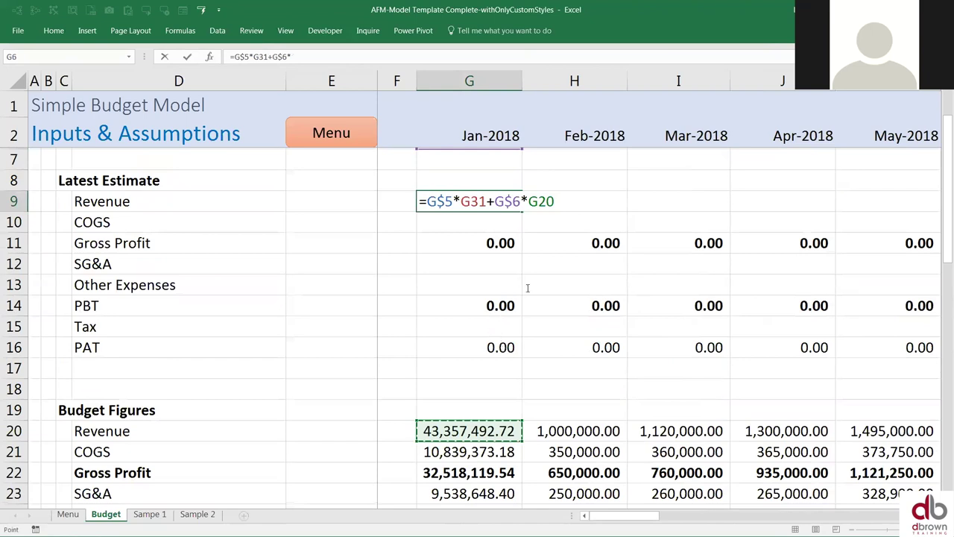
scroll(440, 224, "up", 2)
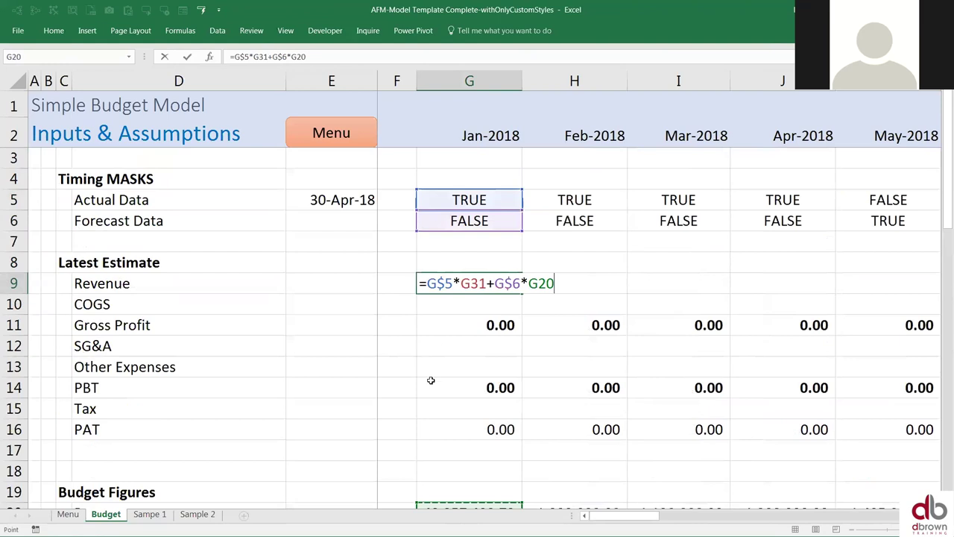
- Trace the G9 formula's references to the timing masks, budget revenue in G20 and actual revenue in G31
scroll(433, 395, "down", 4)
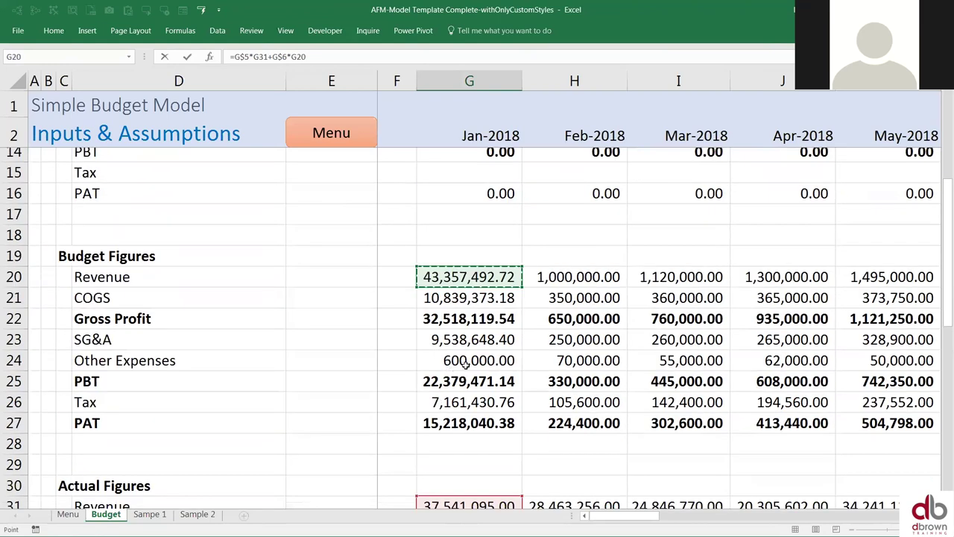
scroll(457, 366, "down", 2)
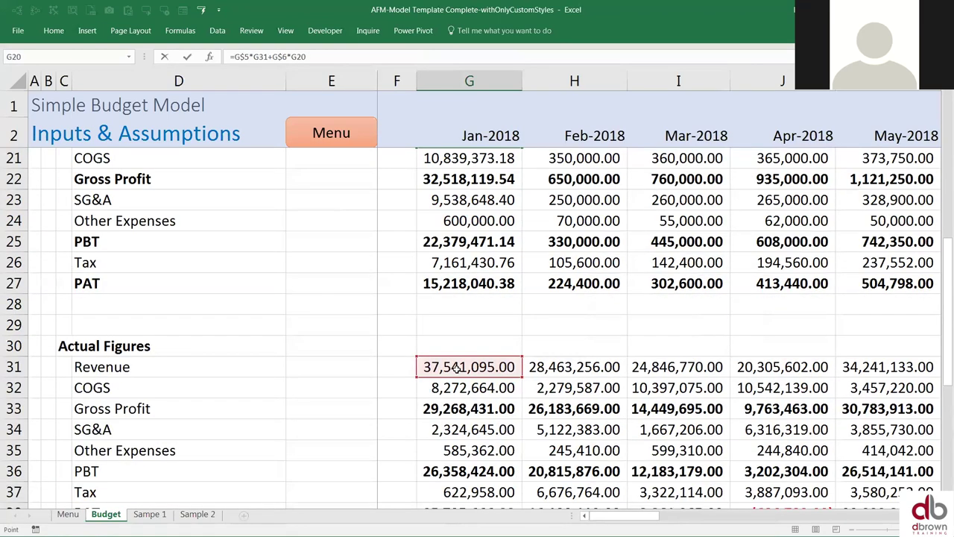
scroll(457, 366, "up", 6)
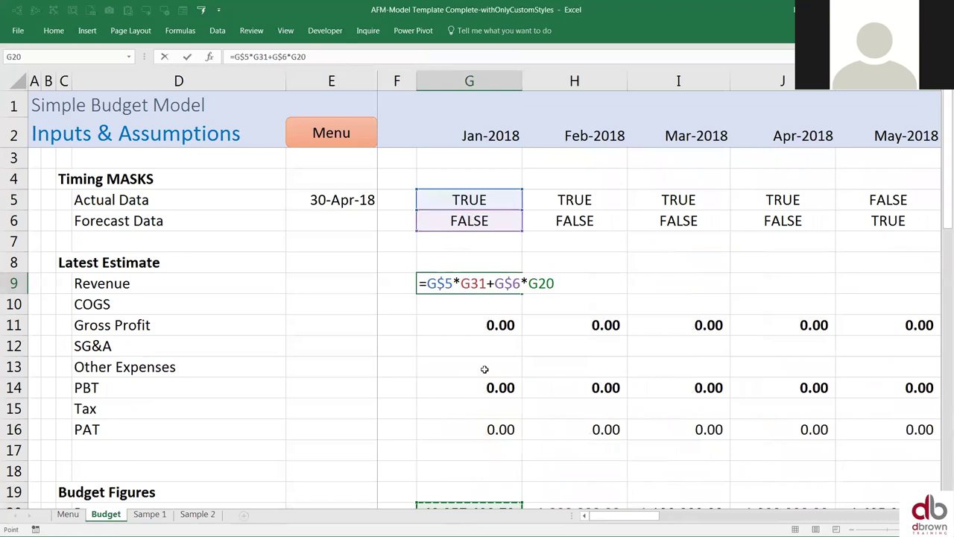
scroll(485, 369, "down", 2)
scroll(470, 371, "down", 4)
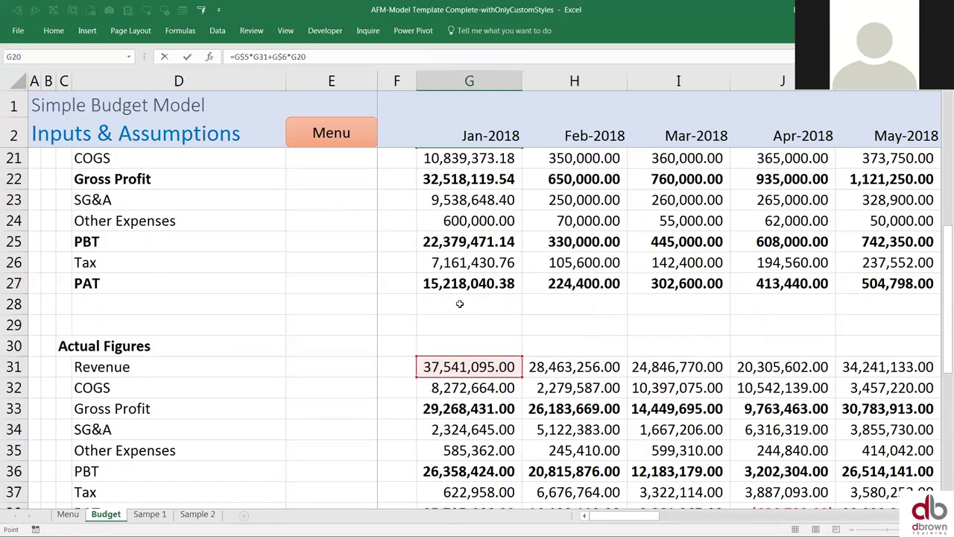
scroll(460, 303, "up", 3)
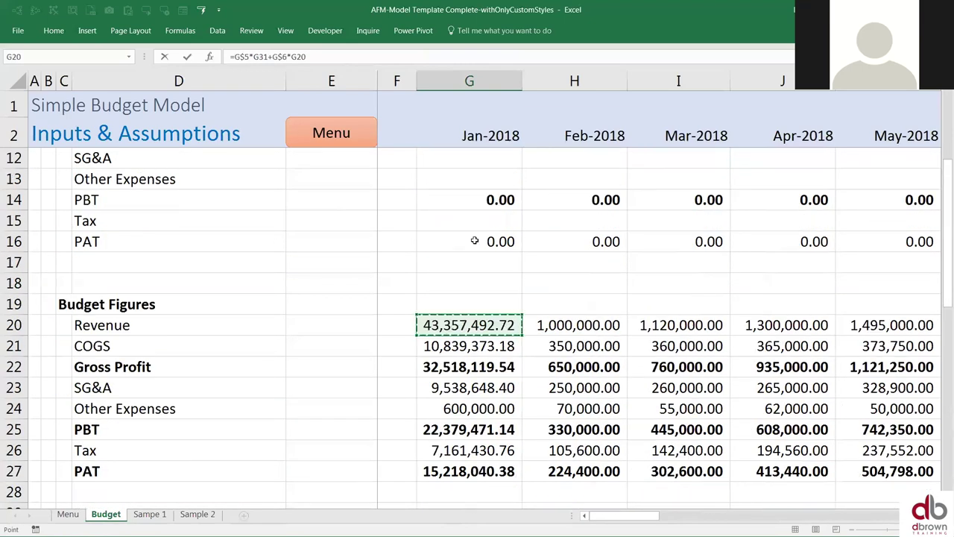
scroll(474, 241, "up", 3)
key("F2")
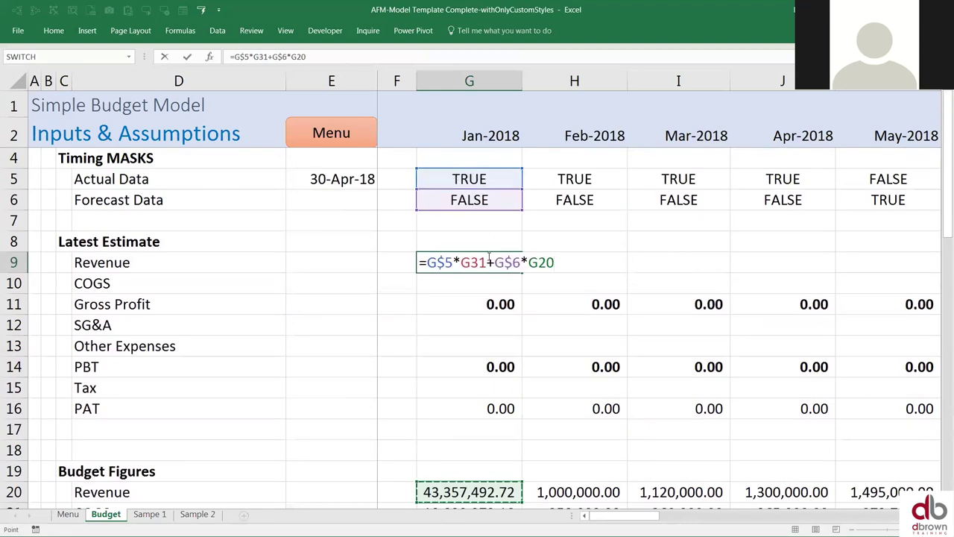
scroll(514, 376, "down", 6)
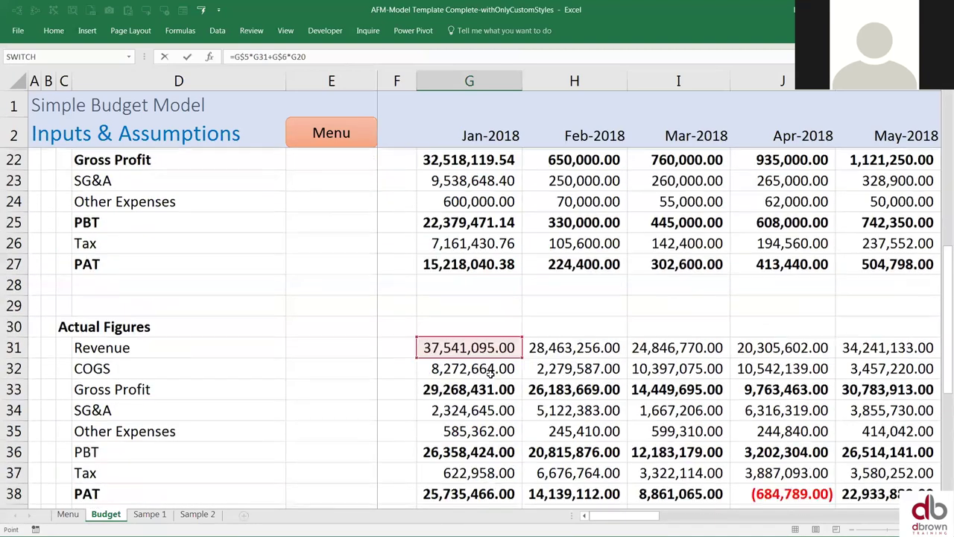
scroll(471, 345, "down", 1)
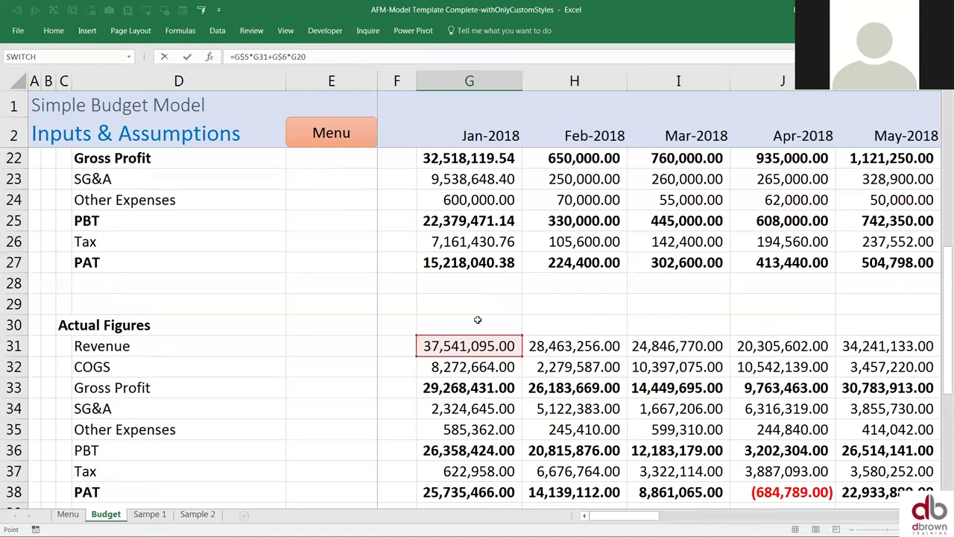
scroll(477, 320, "up", 4)
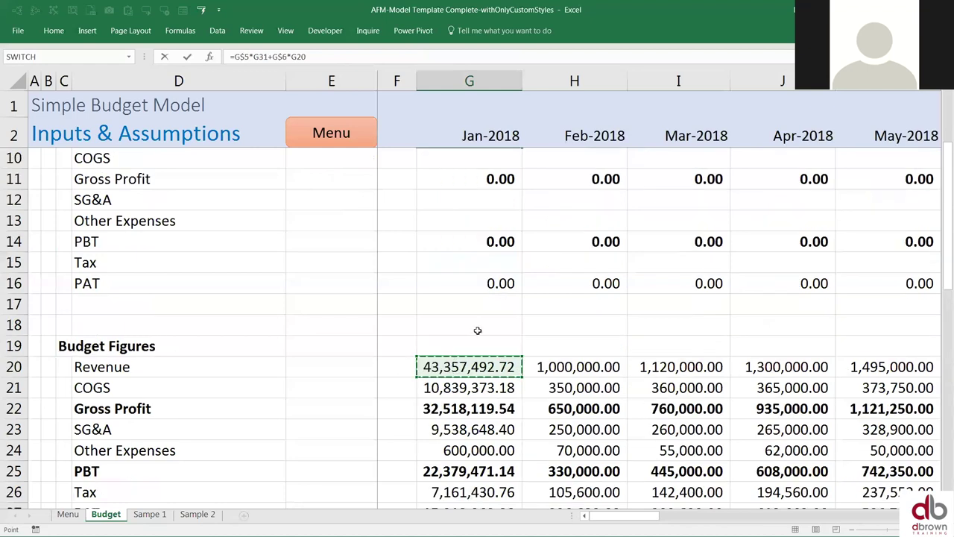
scroll(478, 330, "up", 2)
- Commit the January 2018 Revenue formula =G$5*G31+G$6*G20 in G9 and review its references
key("Return")
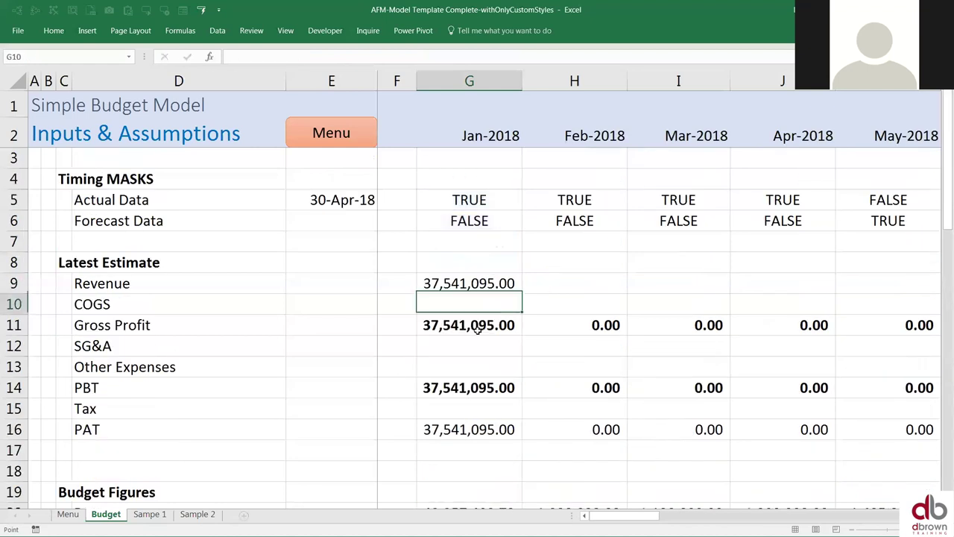
key("Up")
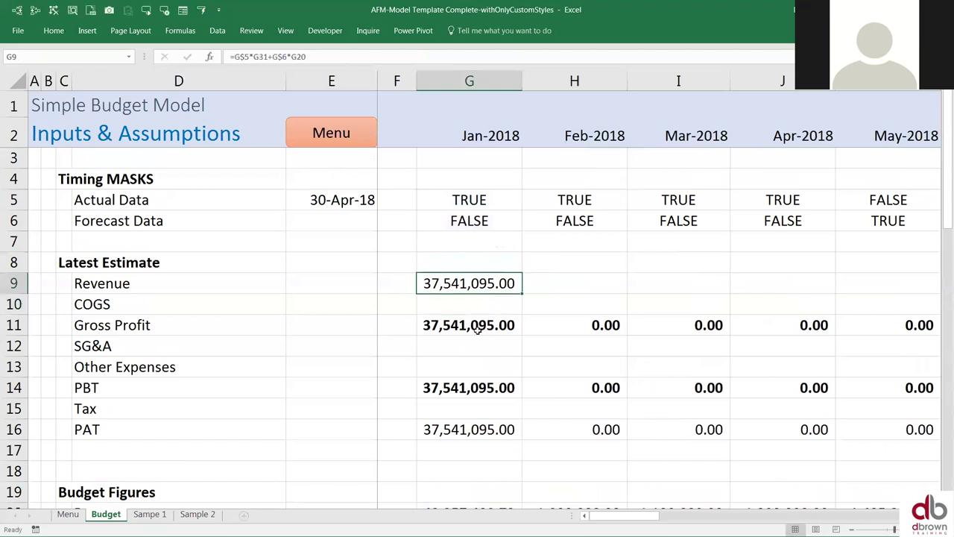
key("F2")
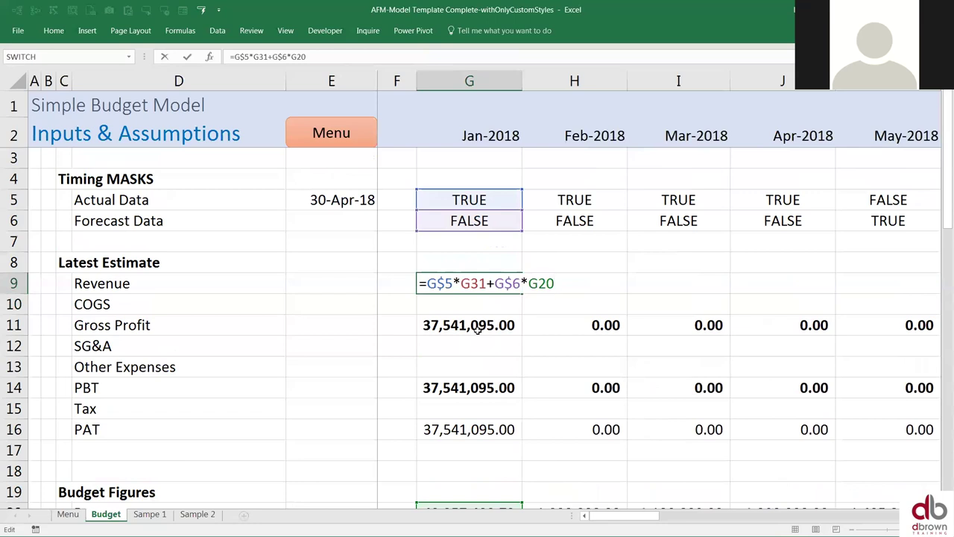
key("Escape")
- Copy the G9 formula across the Latest Estimate Revenue and COGS rows through April 2019, filling G9:V10
key("ctrl+c")
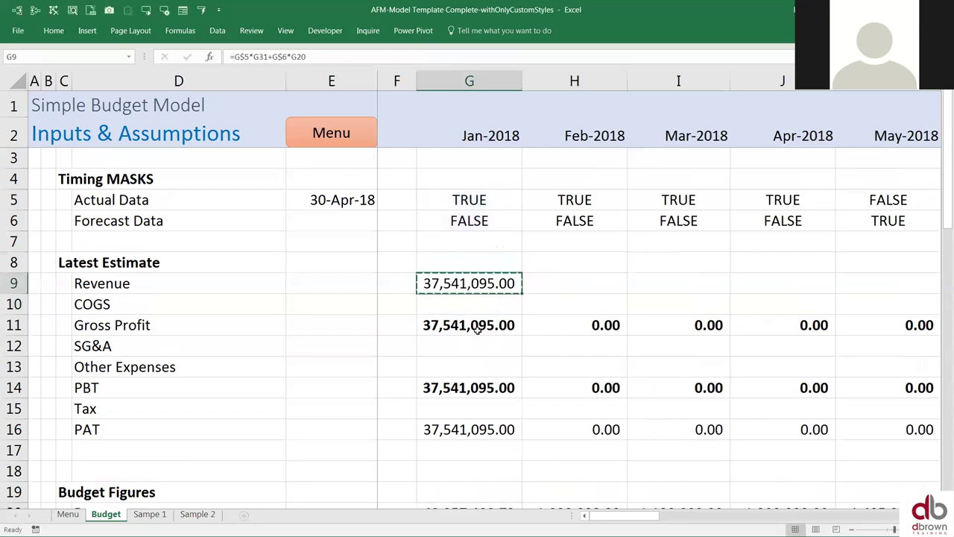
key("shift+Down")
key("shift+Right")
key("shift+Right")
key("shift+Right")
key("shift+Right")
key("shift+Right")
key("shift+Right")
key("shift+Right")
key("shift+Right")
key("shift+Right")
key("shift+Right")
key("shift+Right")
key("shift+Right")
key("shift+Right")
key("shift+Right")
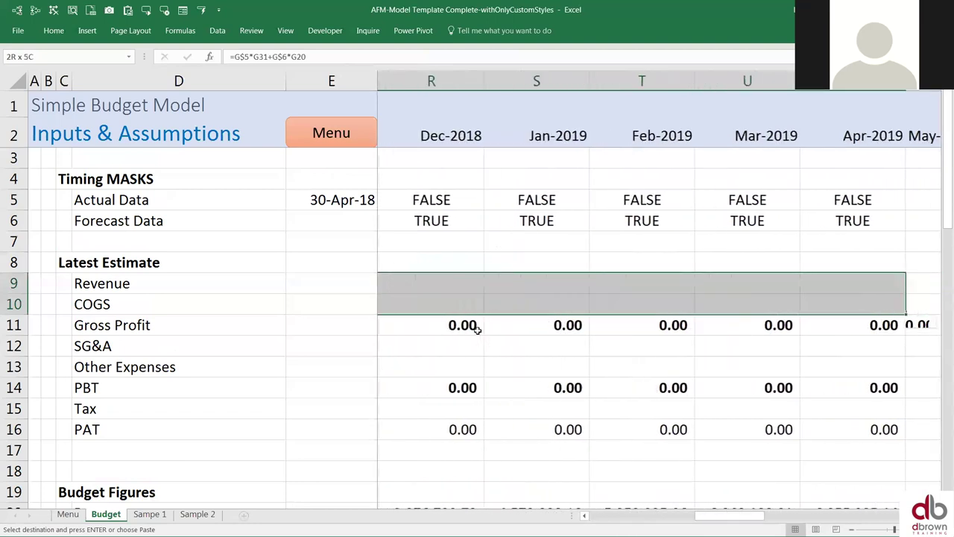
key("ctrl+v")
key("Escape")
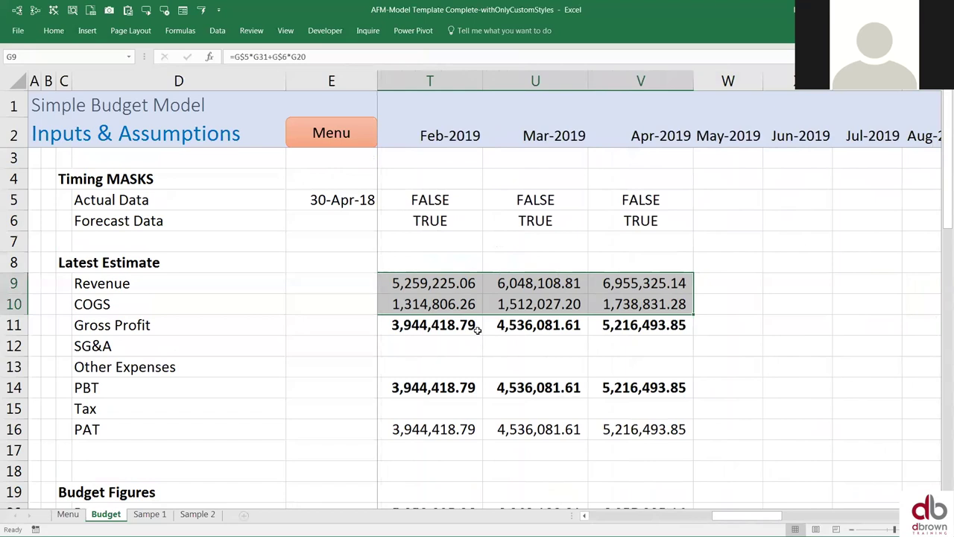
- Copy the Latest Estimate Revenue formulas in G9:V9 into the SG&A row starting at G12
key("Left")
key("Left")
key("Right")
key("Right")
key("ctrl+shift+Right")
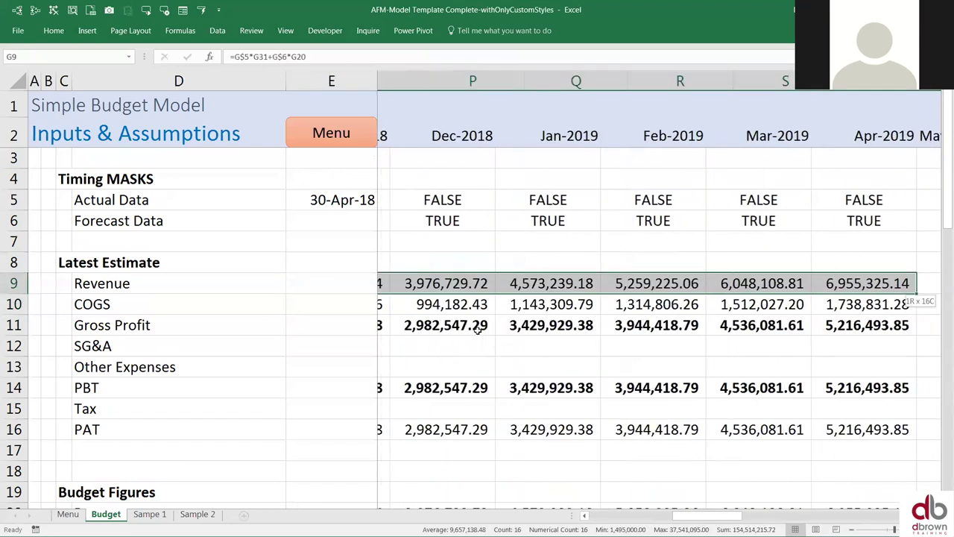
key("ctrl+c")
key("Down")
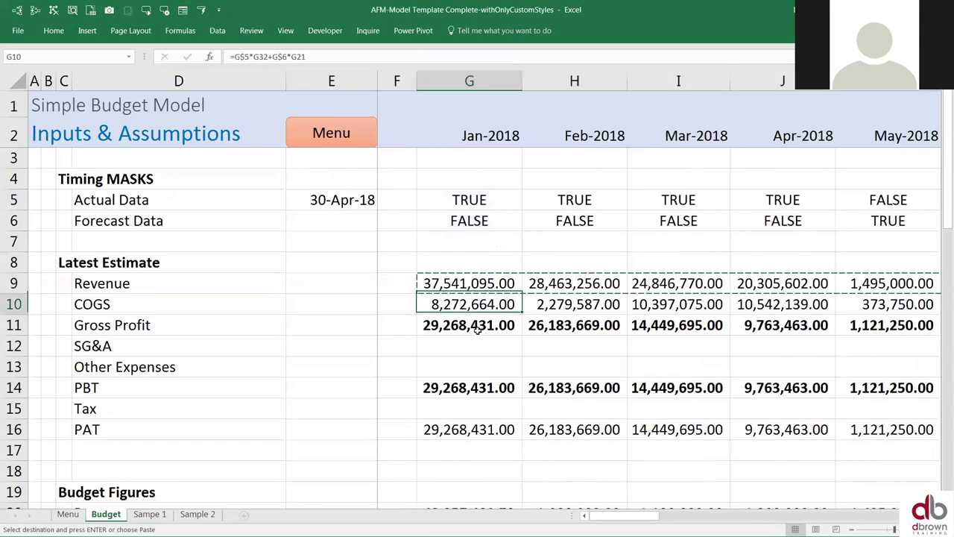
key("Down")
key("Down")
key("Return")
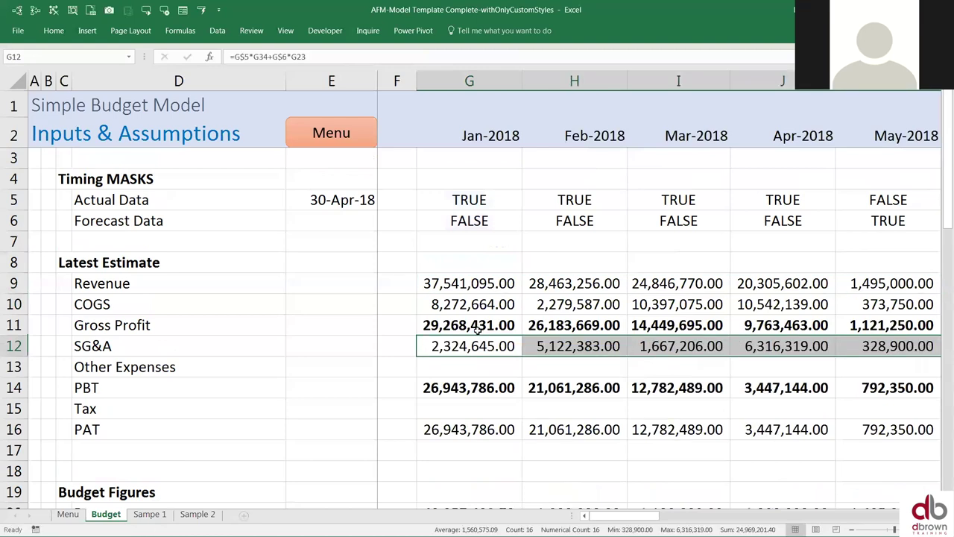
- Copy the SG&A row formulas into the Other Expenses row 13 and the Tax row 15 of the Latest Estimate
key("ctrl+c")
key("Down")
key("ctrl+v")
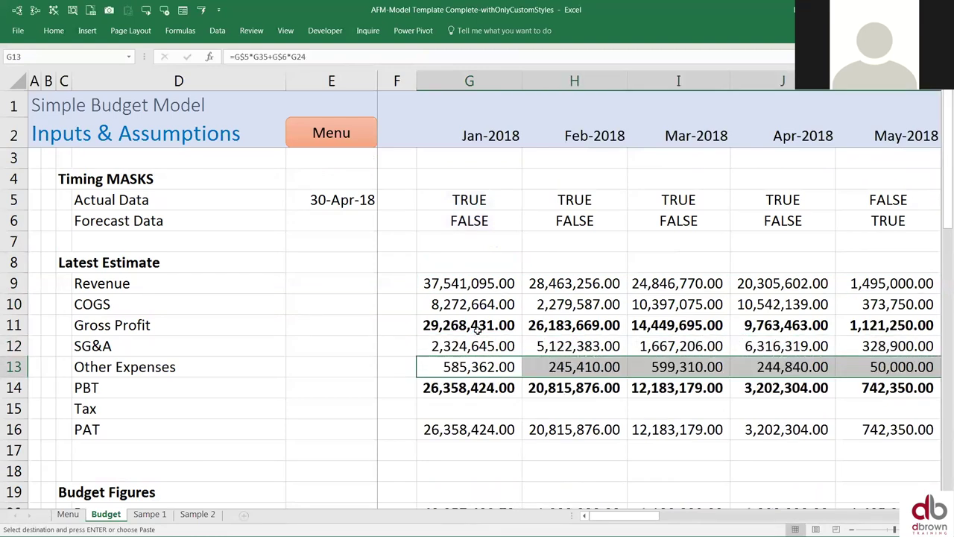
key("ctrl+c")
key("Down")
key("Down")
key("ctrl+v")
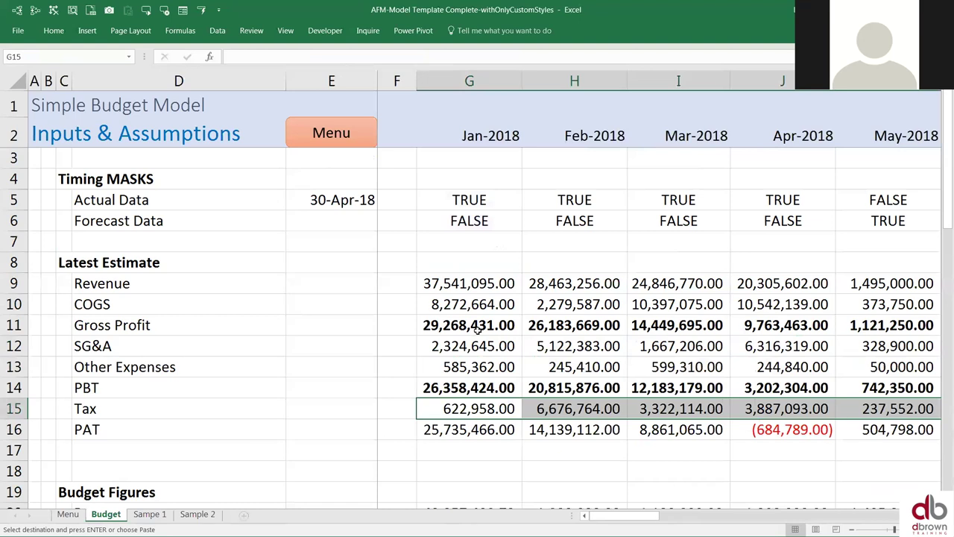
- Leave copy mode and review the January 2018 timing masks alongside the Latest Estimate figures
key("Escape")
key("Left")
key("Left")
key("Left")
key("Home")
key("Right")
key("Right")
key("Right")
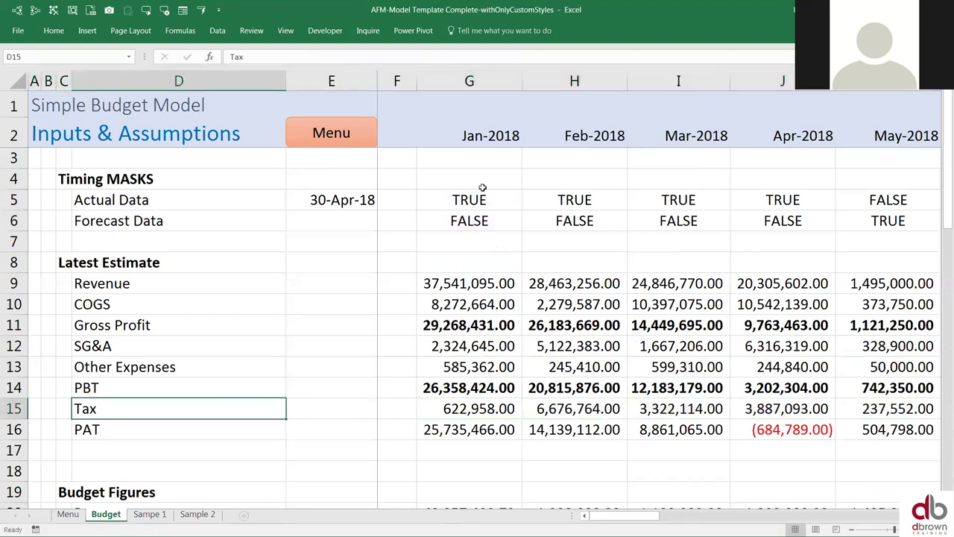
left_click_drag(481, 190, 468, 369)
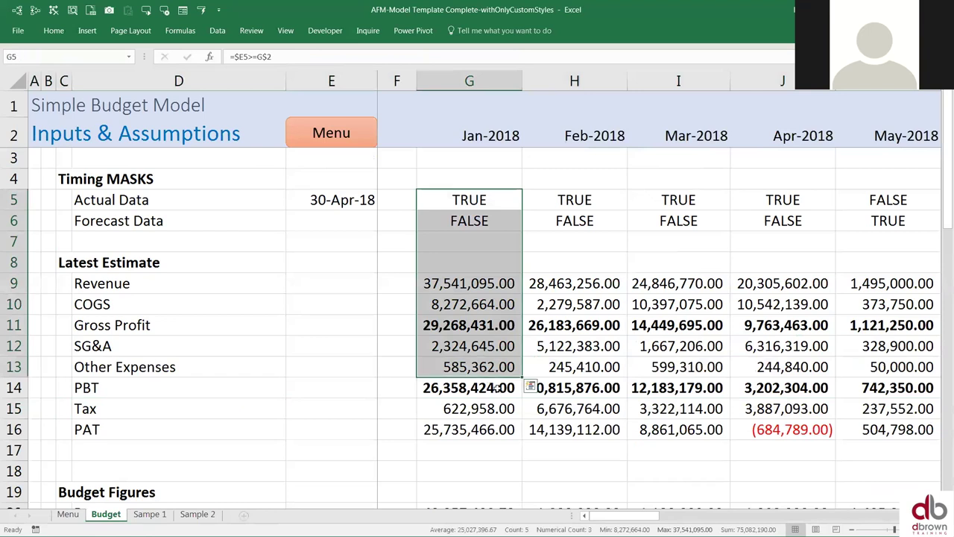
left_click(337, 265)
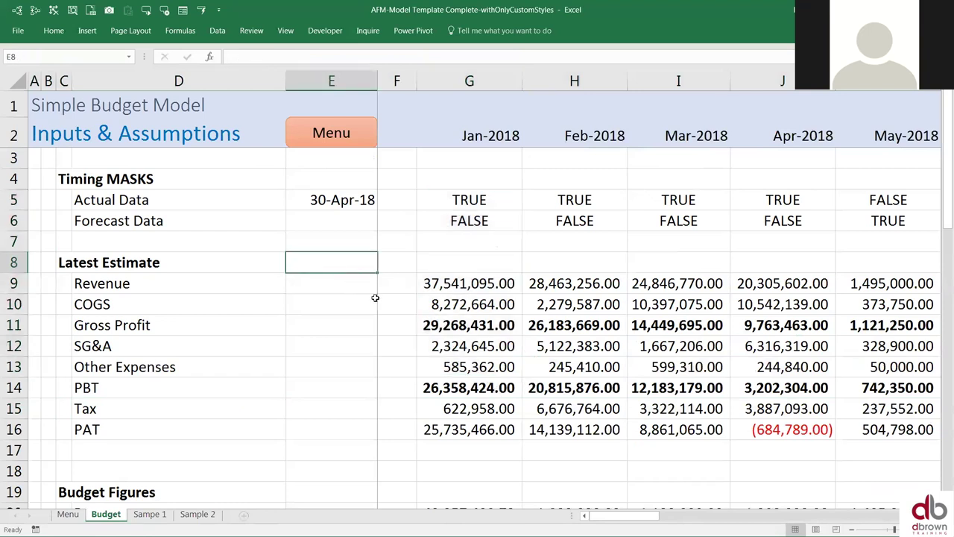
- Examine the Actual Figures section, focusing on the May 2018 values from Revenue down to PAT
scroll(475, 387, "down", 2)
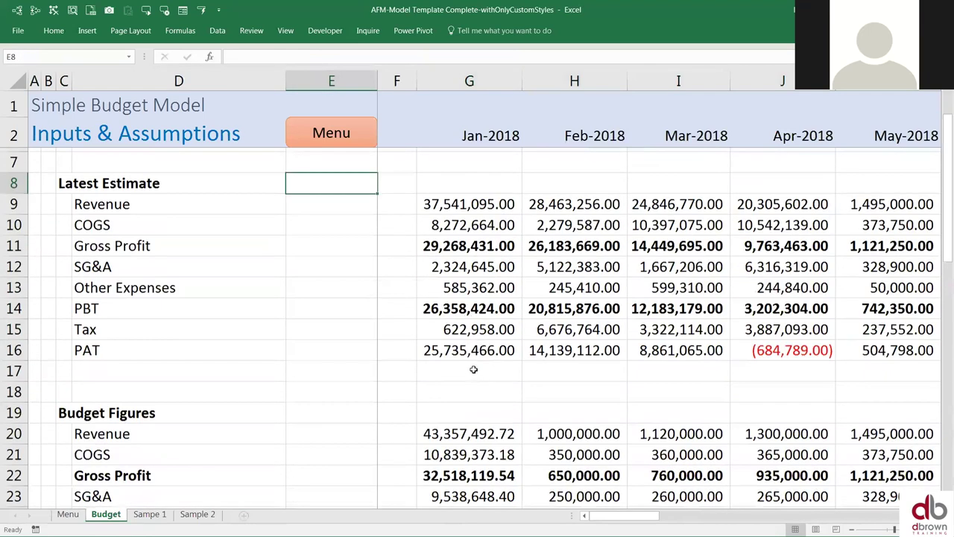
scroll(475, 373, "down", 4)
left_click(469, 366)
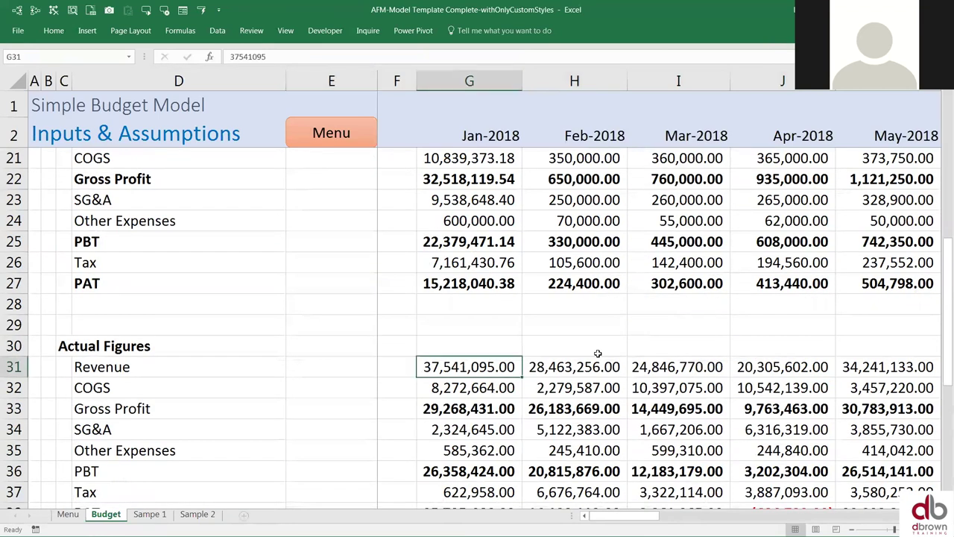
key("Right")
key("Right")
key("Right")
key("Right")
key("ctrl+shift+Down")
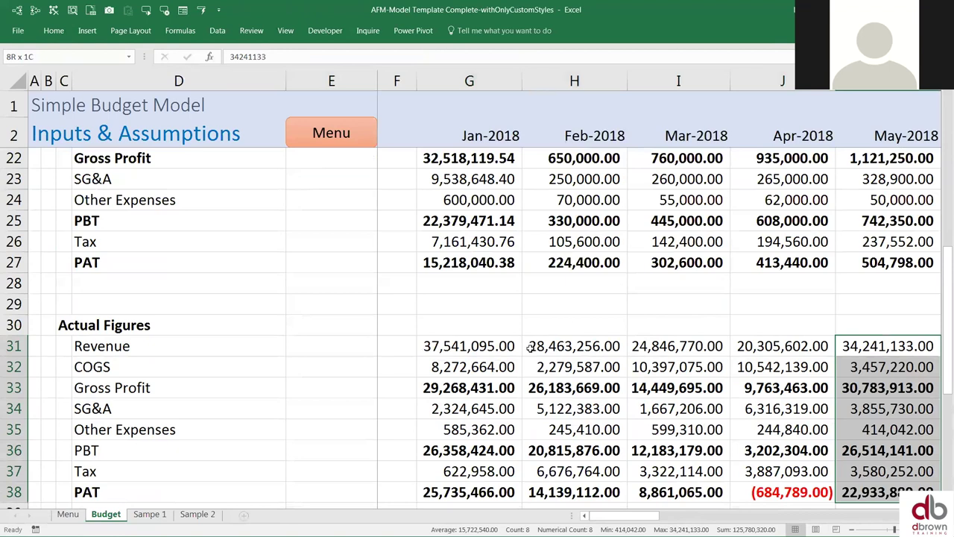
key("Left")
key("Left")
- Set the Latest Actual Figures date on the Menu sheet to June 2018
left_click(78, 516)
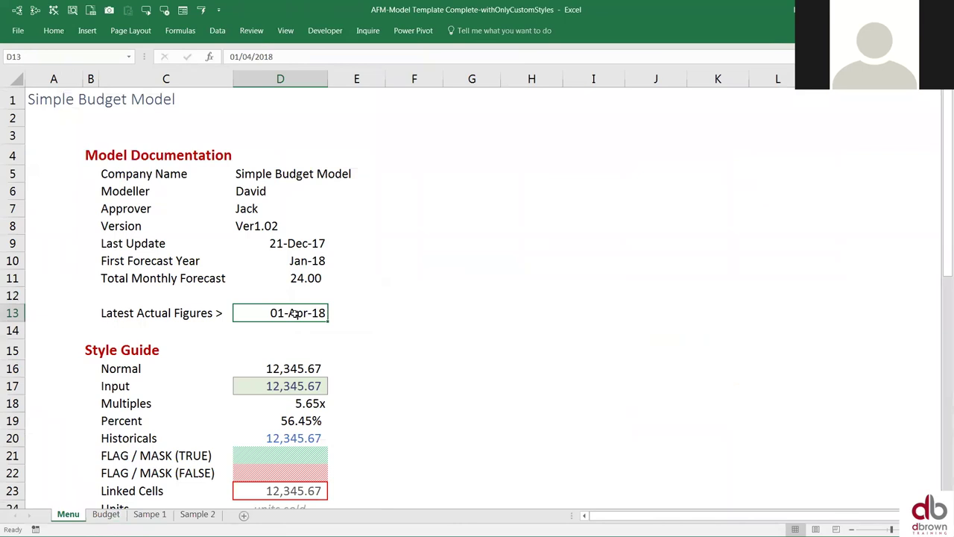
type("june 2018")
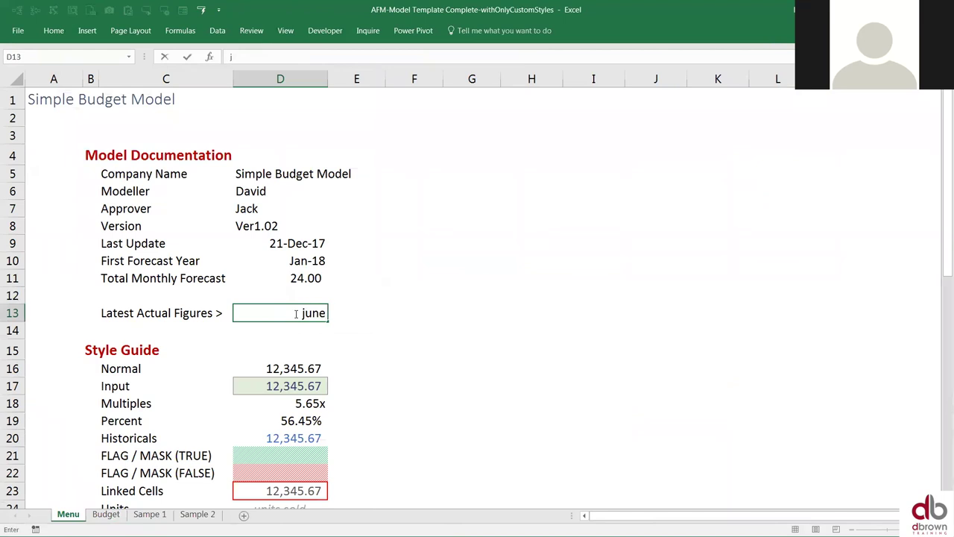
key("Return")
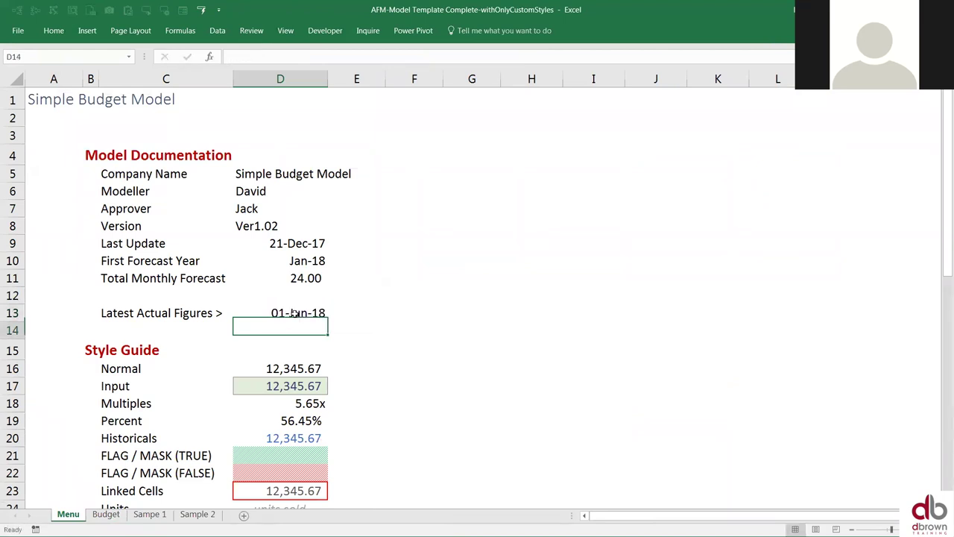
left_click(287, 319)
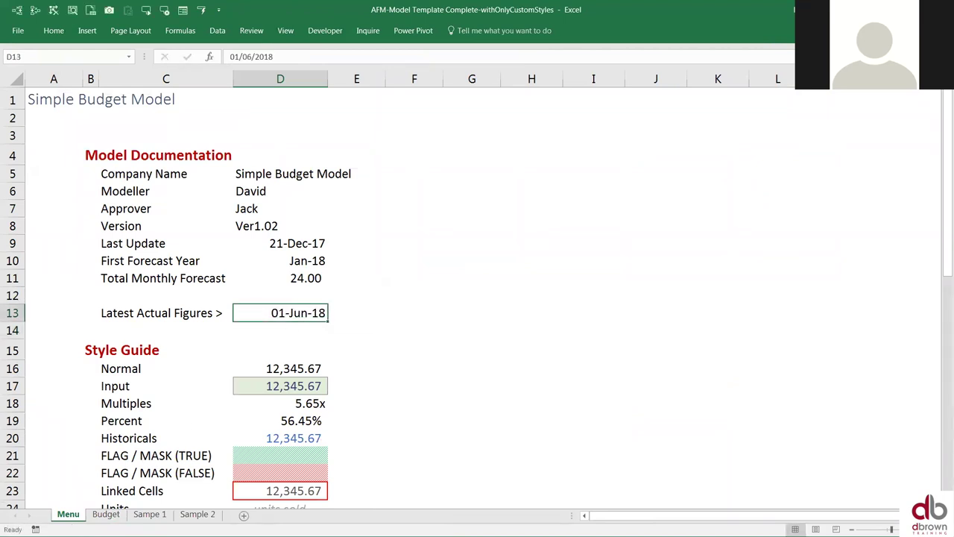
- Check the Actual Data mask on the Budget sheet from January through September 2018
left_click(105, 514)
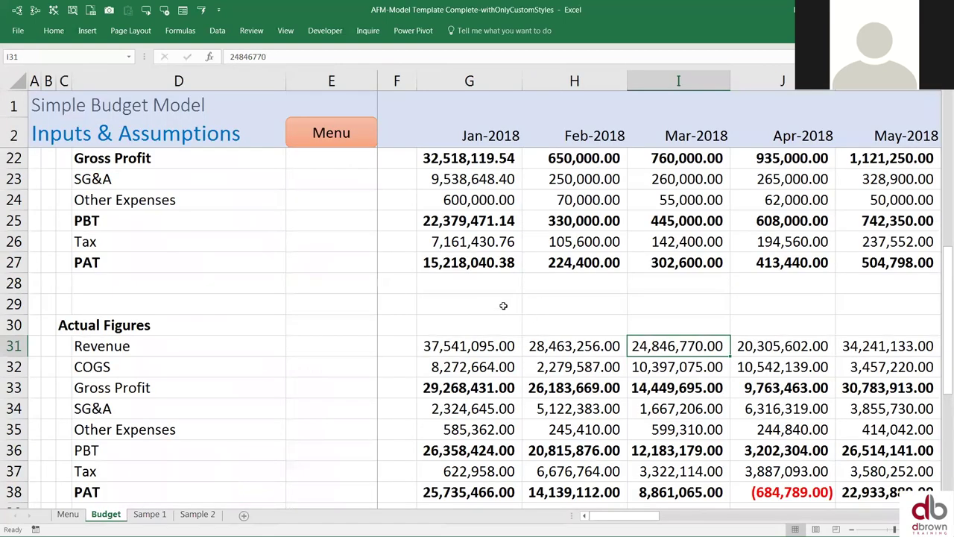
scroll(515, 306, "up", 6)
left_click_drag(485, 199, 858, 199)
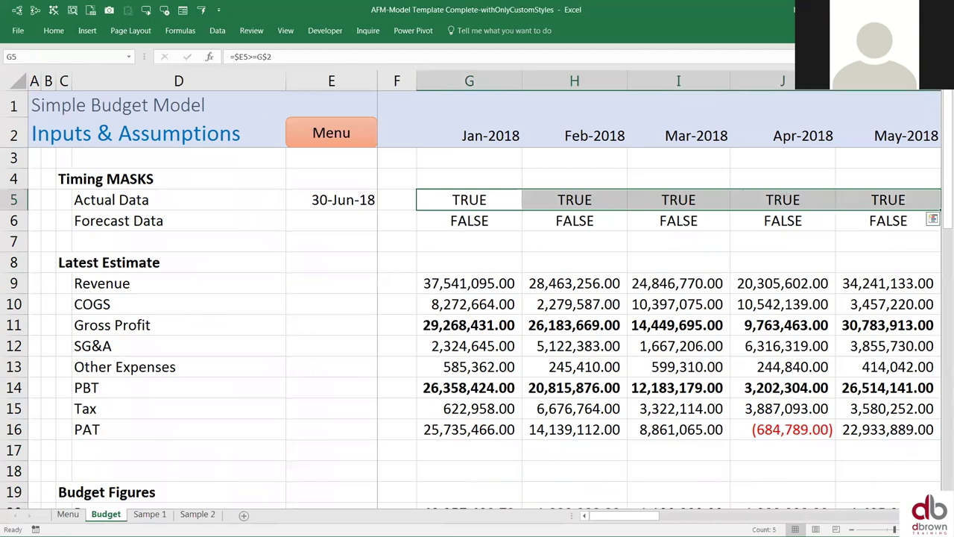
key("Right")
key("Right")
key("Right")
key("Right")
key("Right")
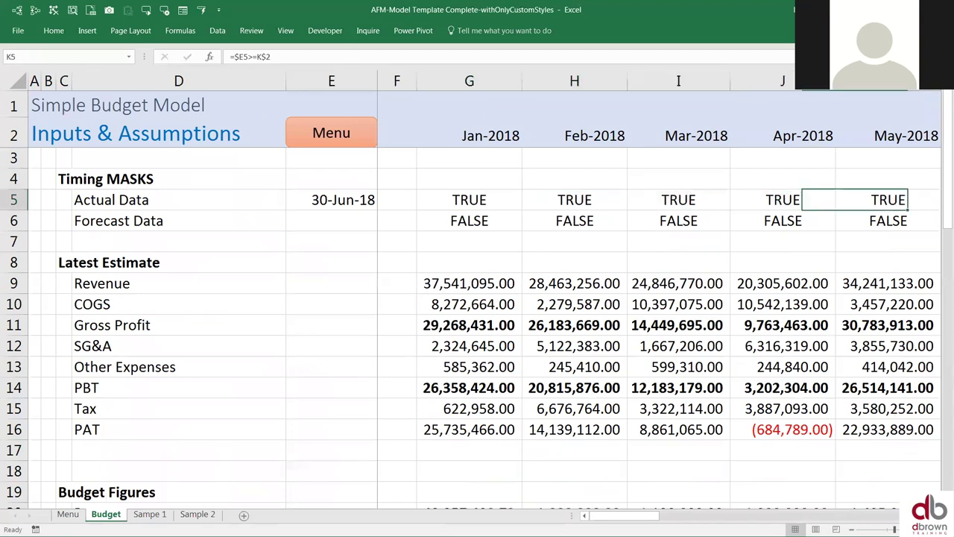
key("Right")
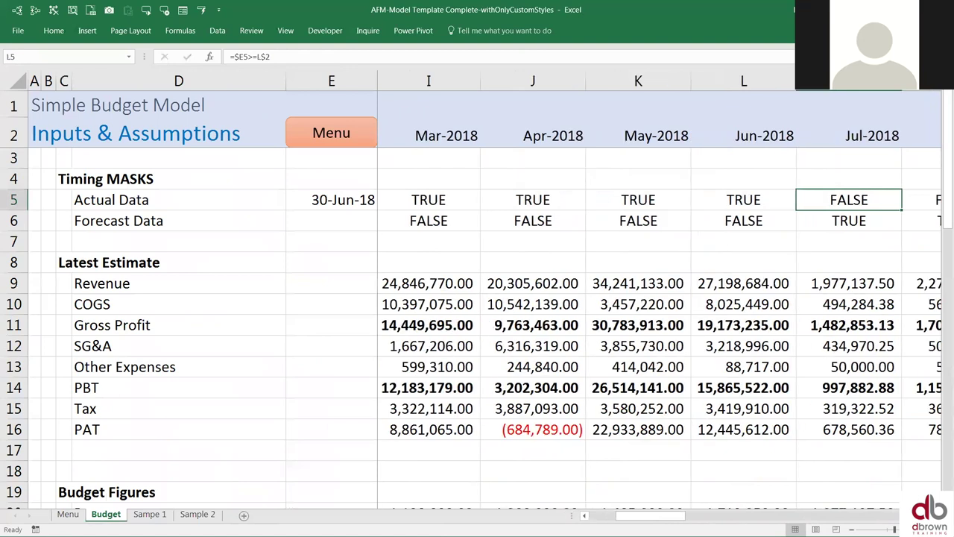
key("Right")
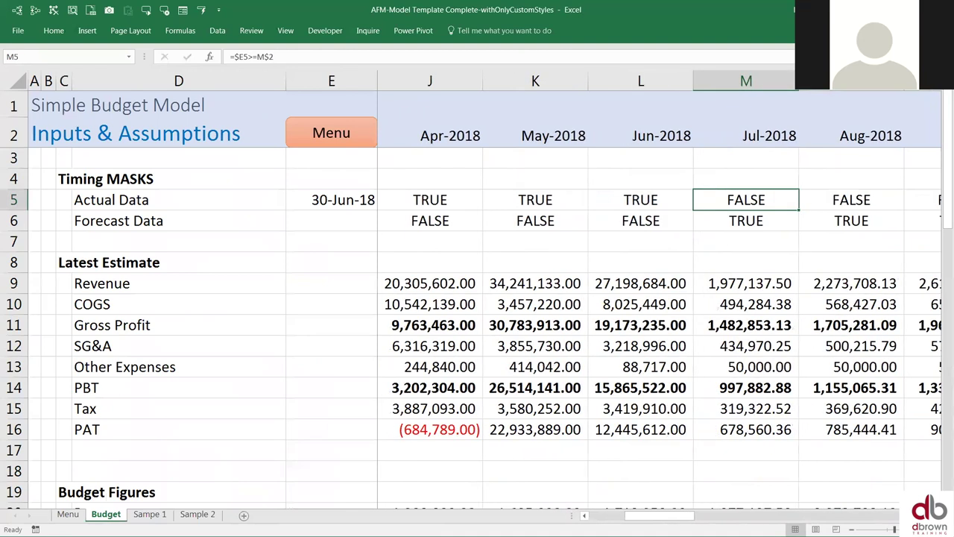
key("shift+Right")
key("shift+Right")
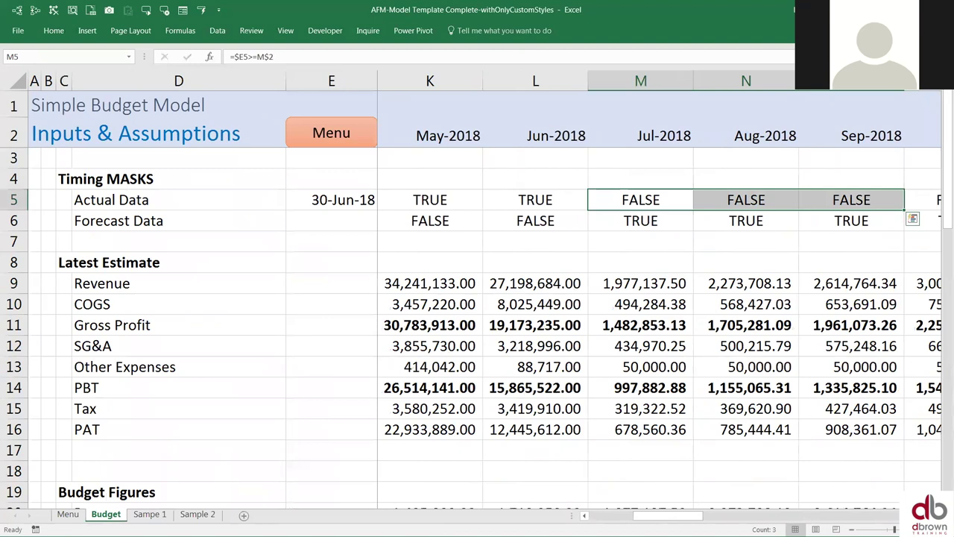
- Check the Forecast Data mask from July through October 2018 and back across the earlier months
key("Down")
key("shift+Right")
key("shift+Right")
key("shift+Right")
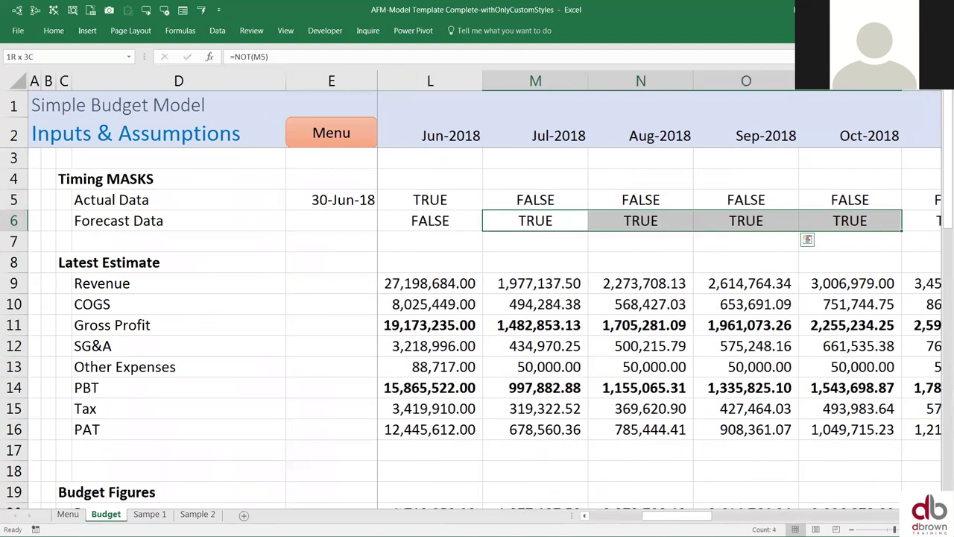
key("Left")
key("Left")
key("Left")
key("Left")
key("Left")
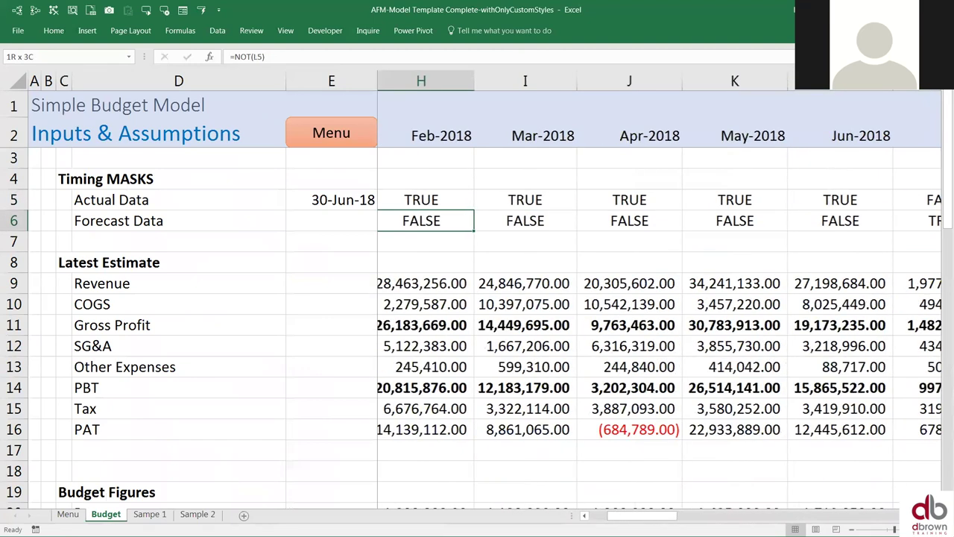
- Review the January 2018 Latest Estimate rows from Revenue to PAT and the Actual Data mask above them
key("Left")
key("Down")
key("Down")
key("Down")
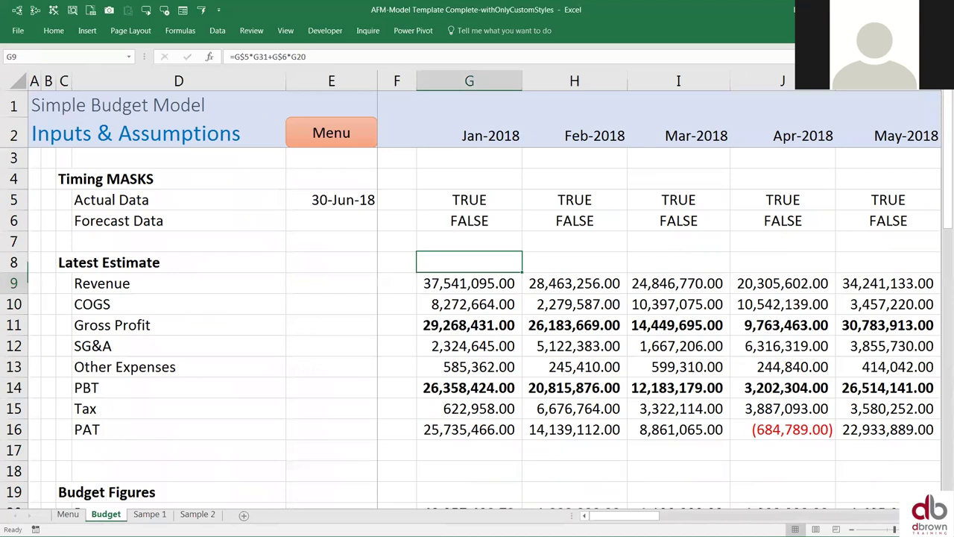
key("shift+Down")
key("shift+Down")
key("shift+Down")
key("shift+Down")
key("shift+Down")
key("shift+Down")
key("shift+Down")
key("Up")
key("Up")
key("Up")
key("Up")
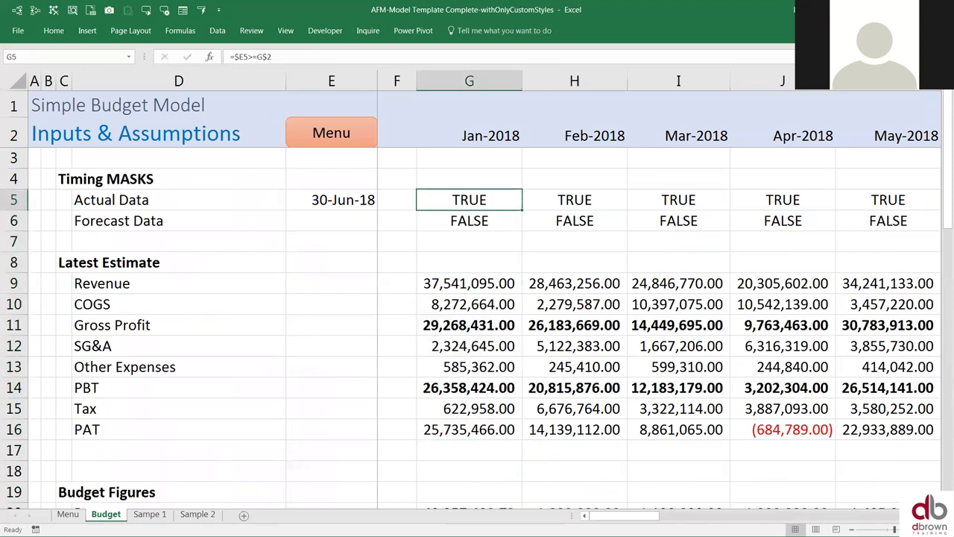
left_click(469, 260)
left_click_drag(469, 261, 678, 261)
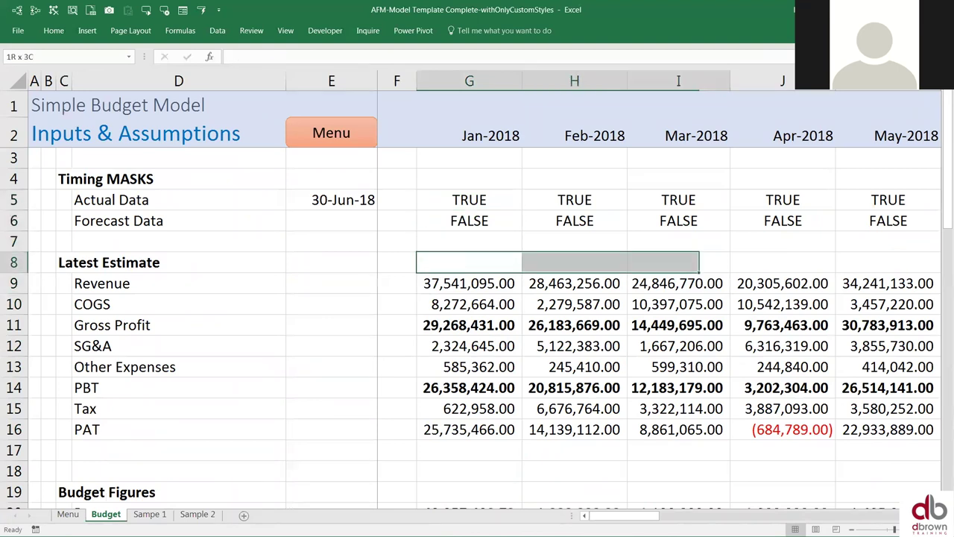
key("shift+Right")
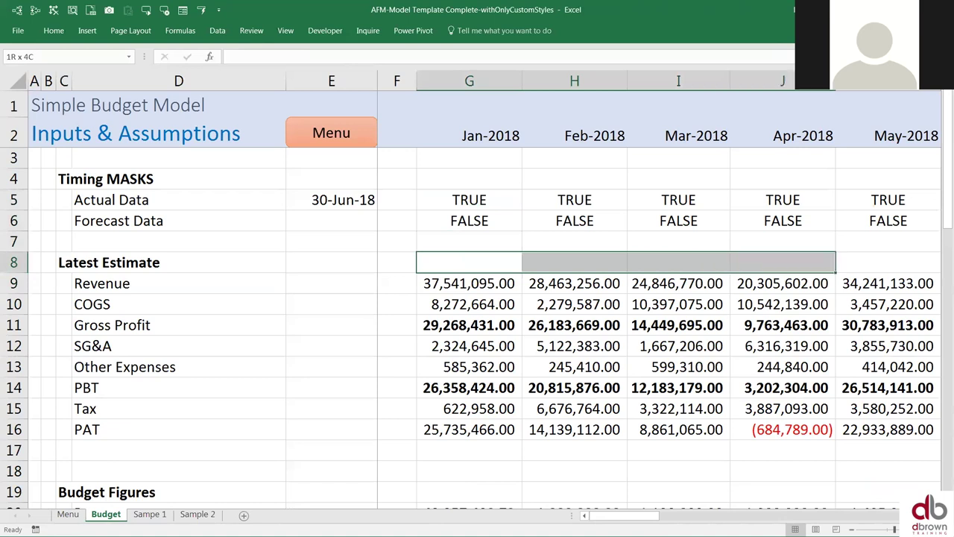
- Enter =IF(G5,"Actual","LE") in G3 under the January 2018 heading and centre the cell
key("Up")
key("Up")
key("Up")
key("Up")
key("Up")
key("Up")
key("Up")
key("Down")
key("Down")
type("=")
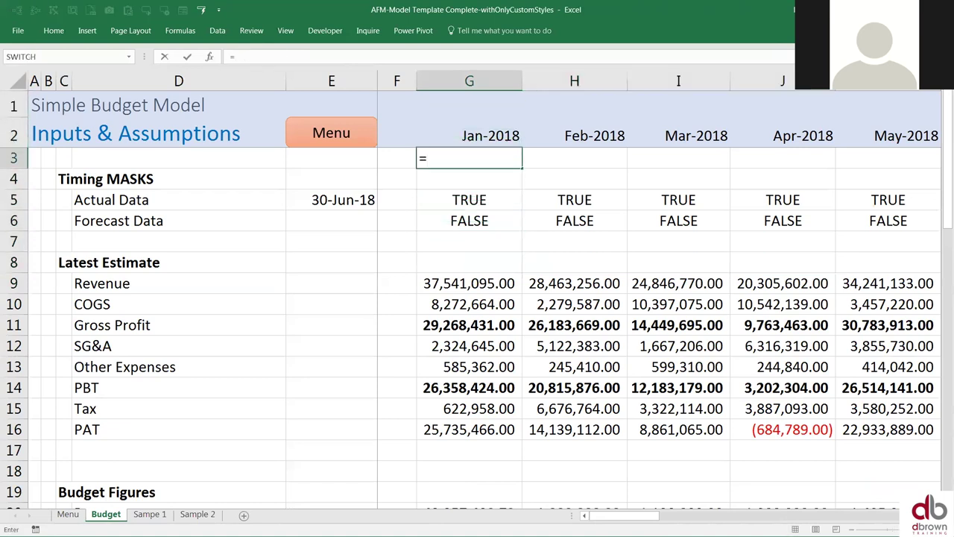
type("if")
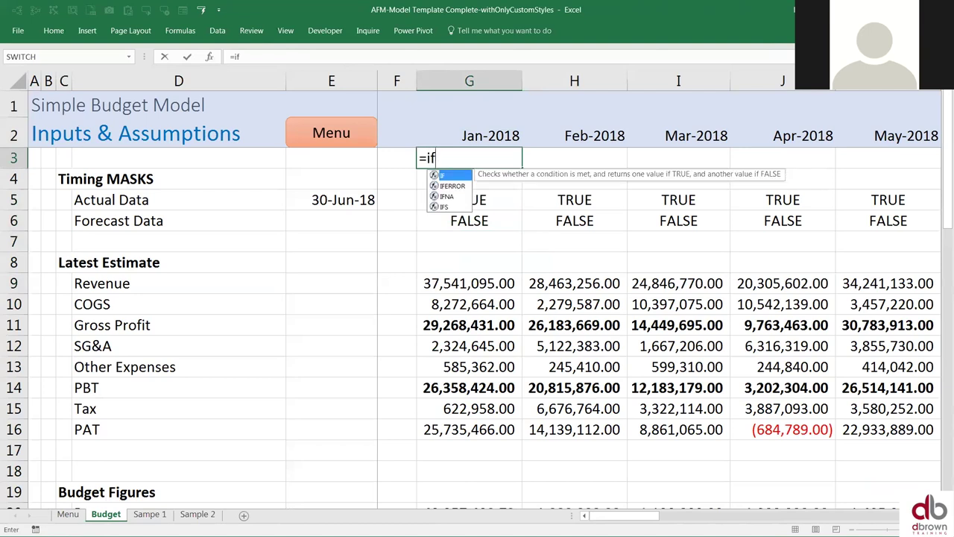
key("Tab")
key("Down")
key("Down")
key("Down")
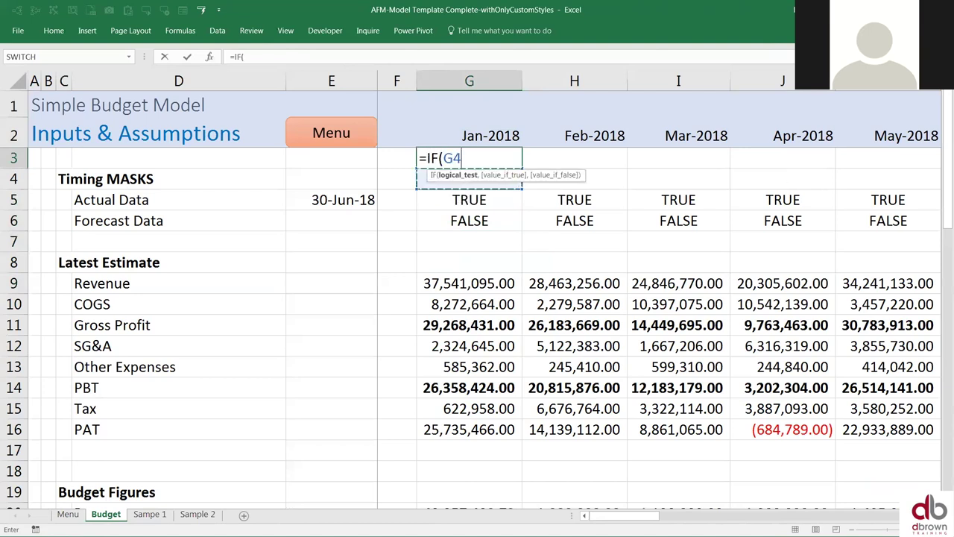
key("Up")
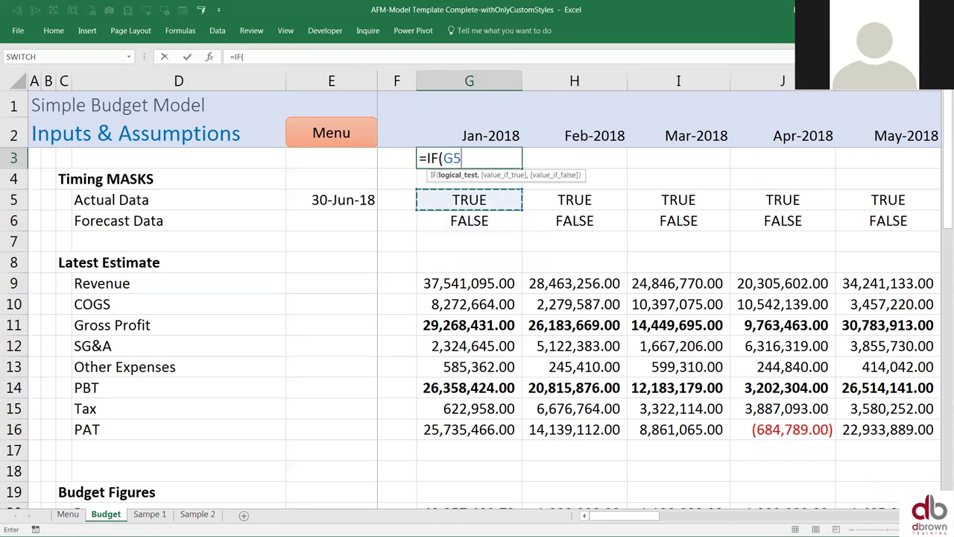
type(",")
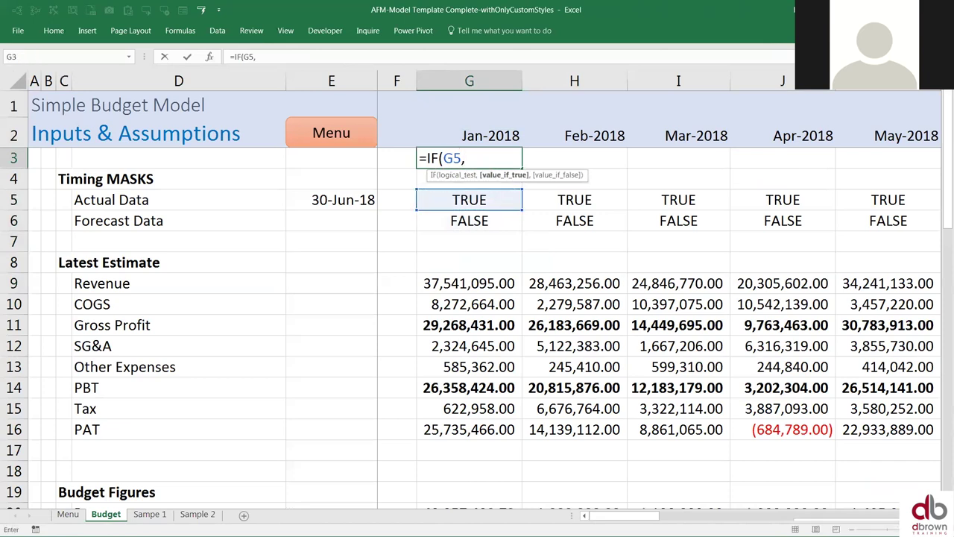
type("\"Actua")
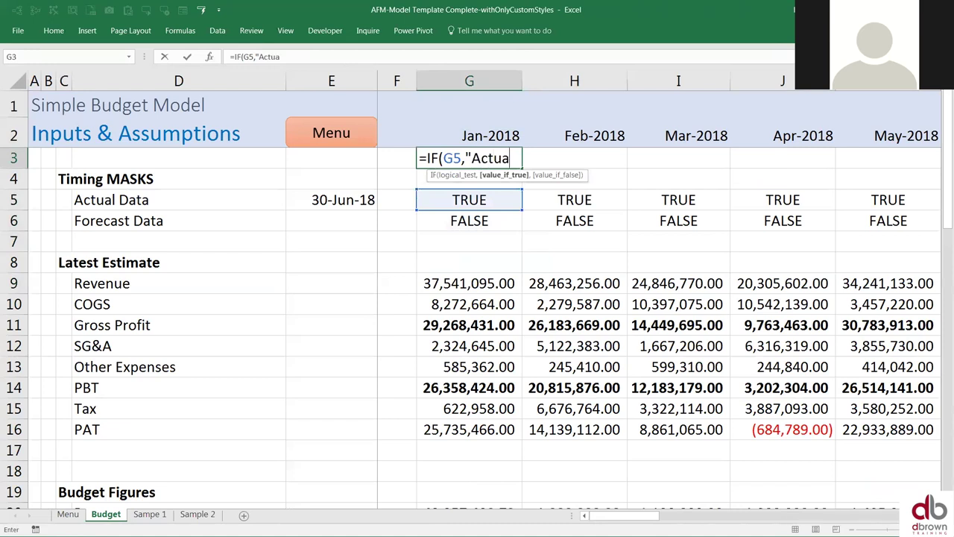
type("l\",")
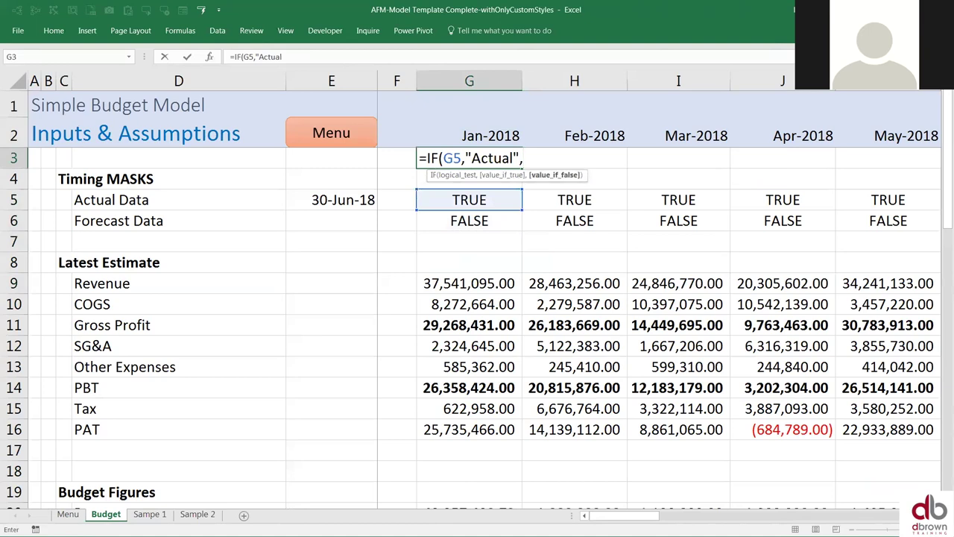
type("\"LE\")")
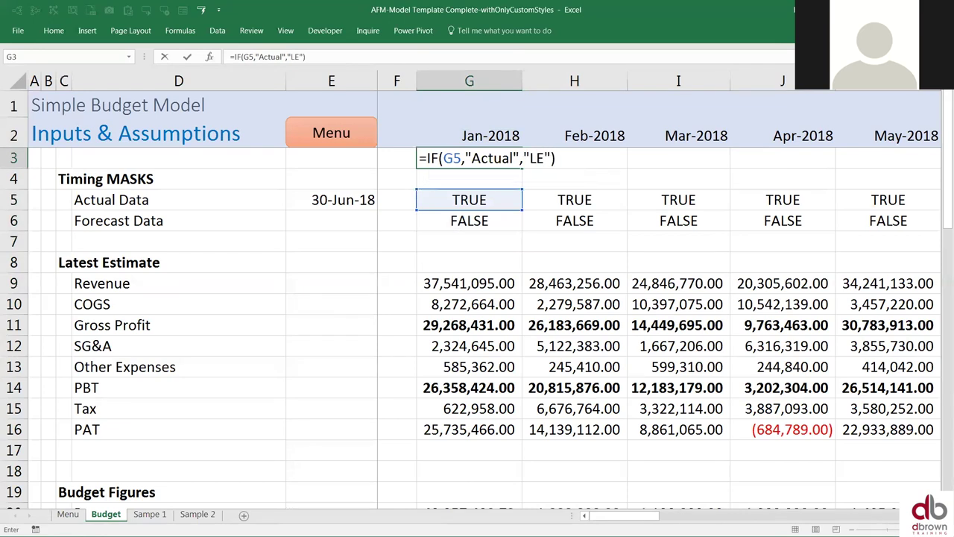
key("ctrl+Return")
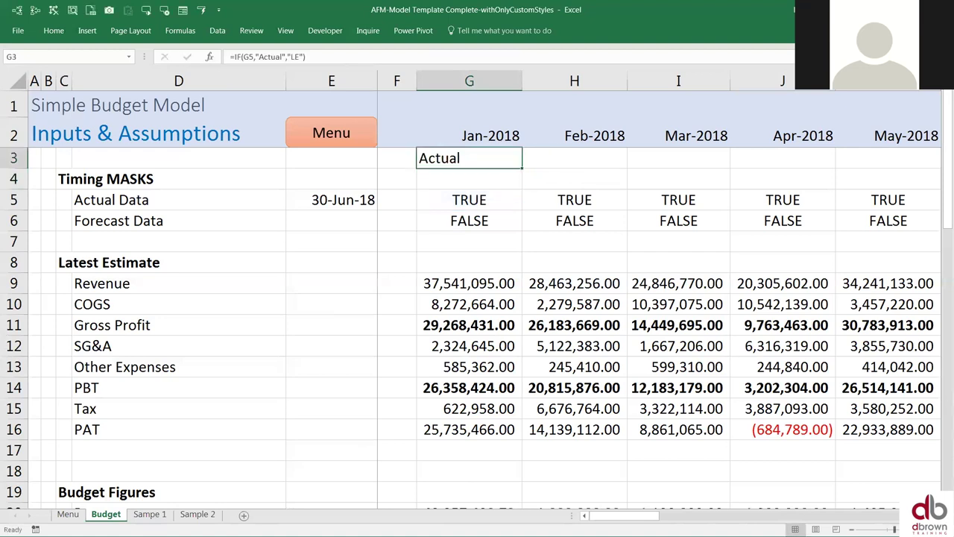
left_click(53, 30)
left_click(233, 61)
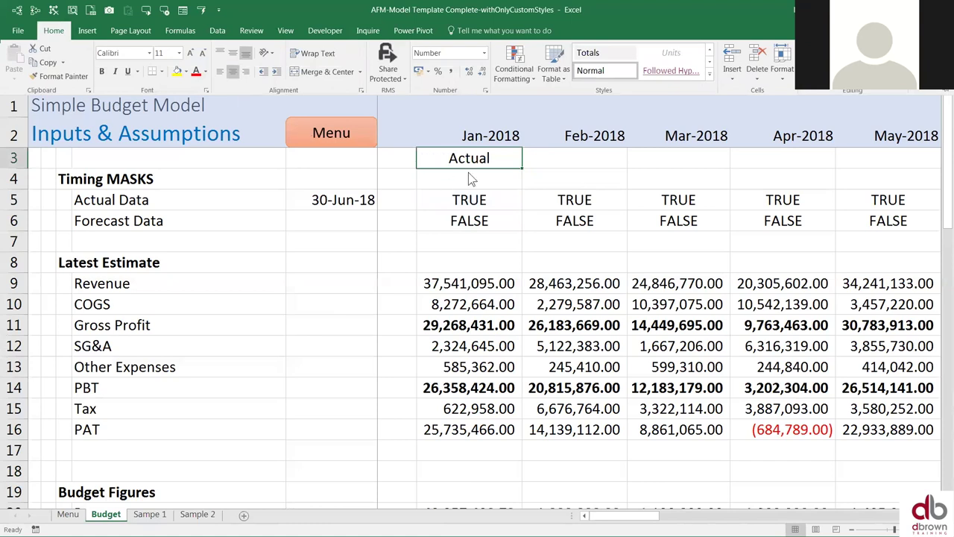
- Fill the Actual/LE label formula from G3 across row 3 through the April 2019 column (V3)
key("shift+Right")
key("shift+Right")
key("shift+Right")
key("shift+Right")
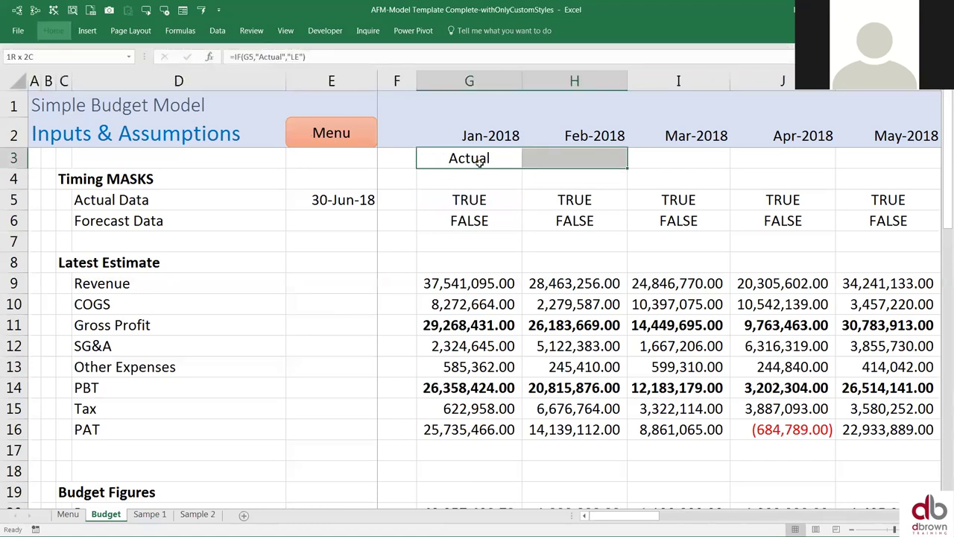
key("shift+Right")
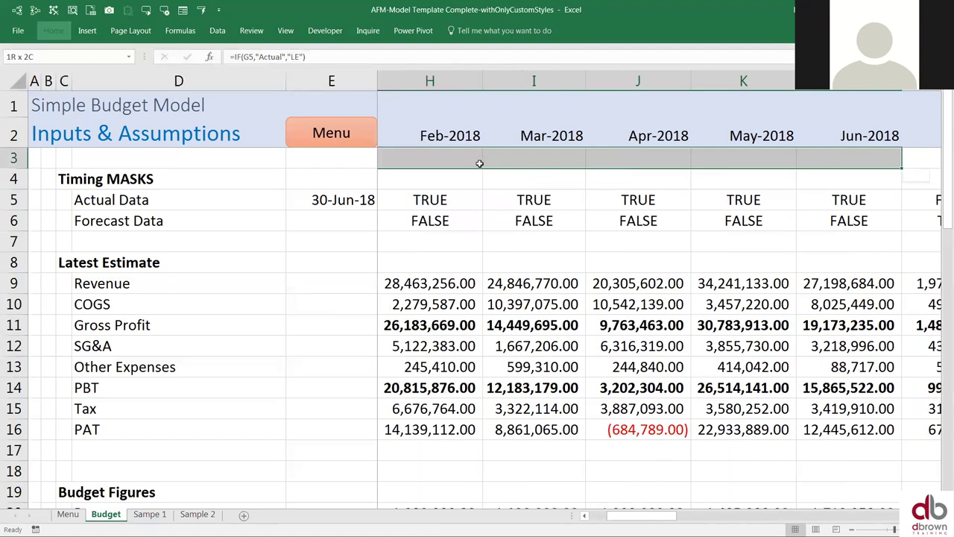
key("shift+Right")
key("shift+Right")
key("shift+Right")
key("shift+Right")
key("shift+Right")
key("shift+Right")
key("shift+Right")
key("shift+Right")
key("shift+Right")
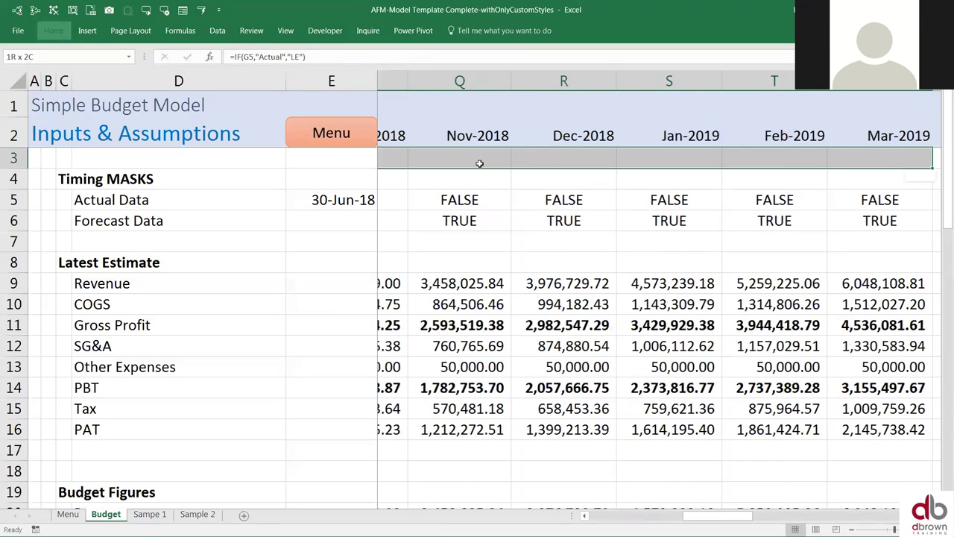
key("shift+Right")
key("ctrl+r")
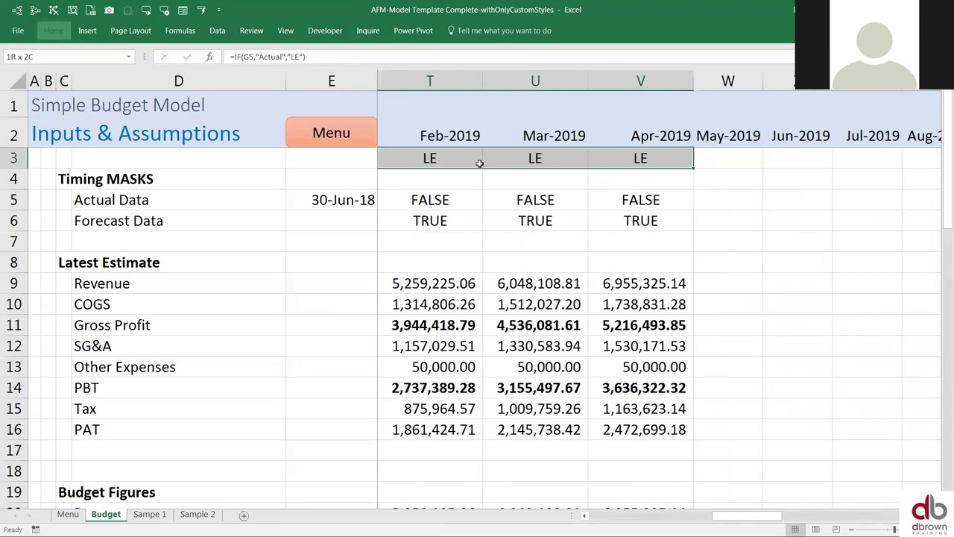
- Delete the unused month columns after April 2019, from May 2019 through December 2019, and return to the January 2018 label
key("Right")
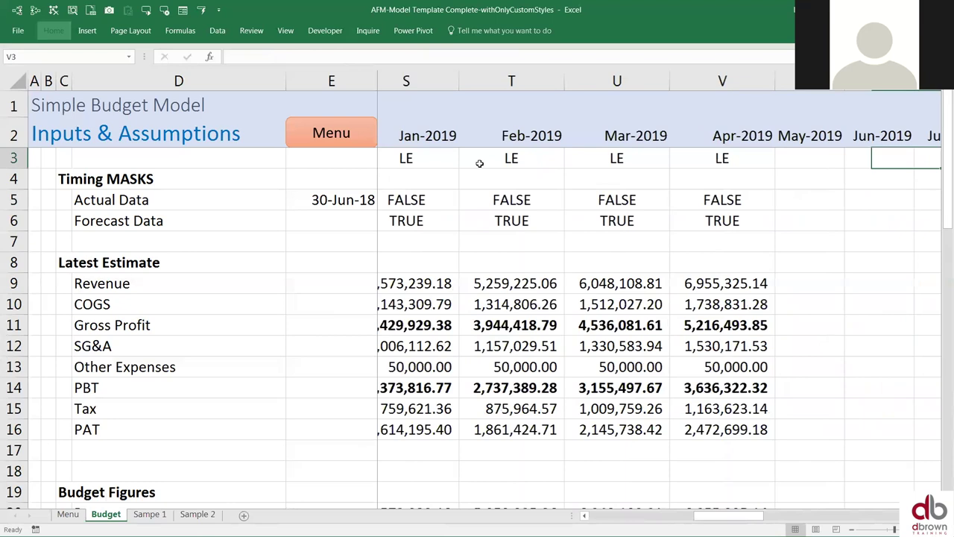
key("ctrl+shift+Right")
key("ctrl+space")
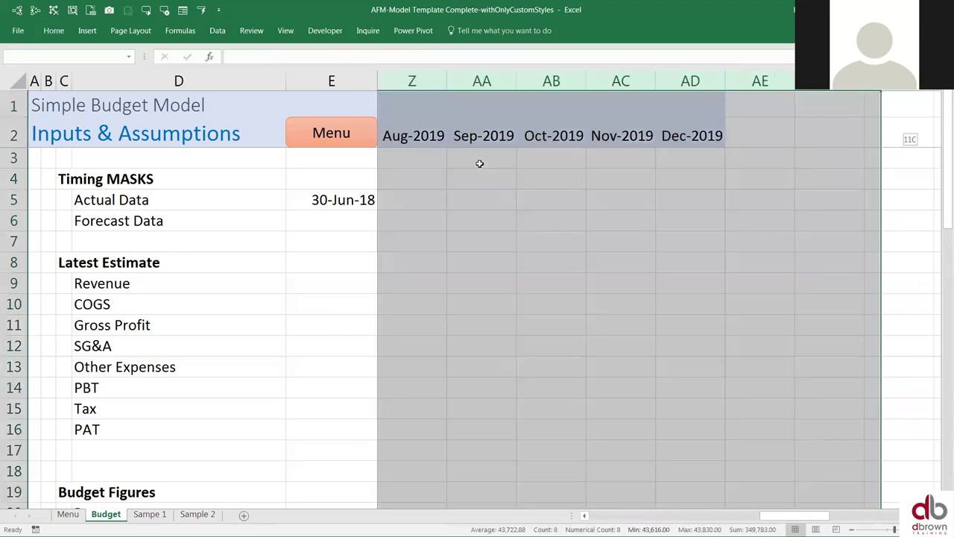
key("Left")
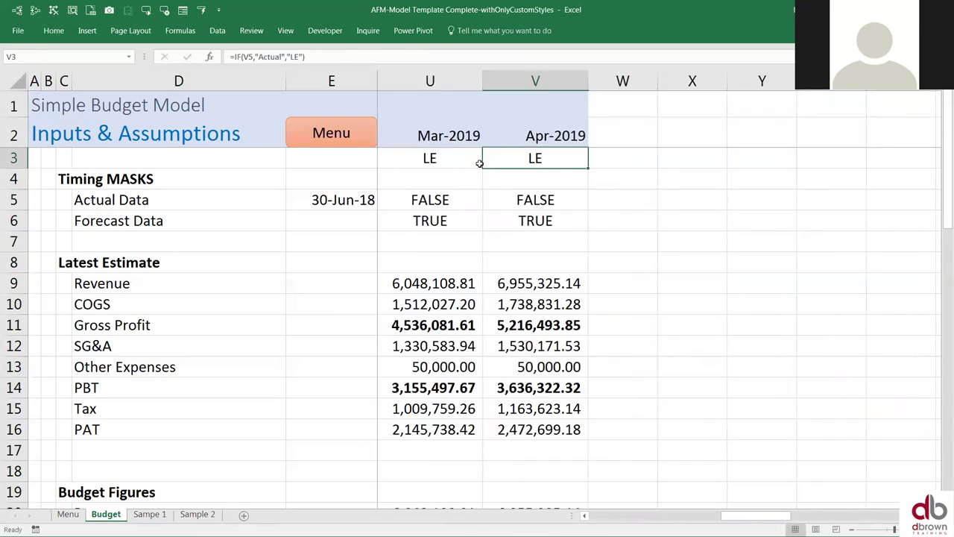
key("ctrl+Left")
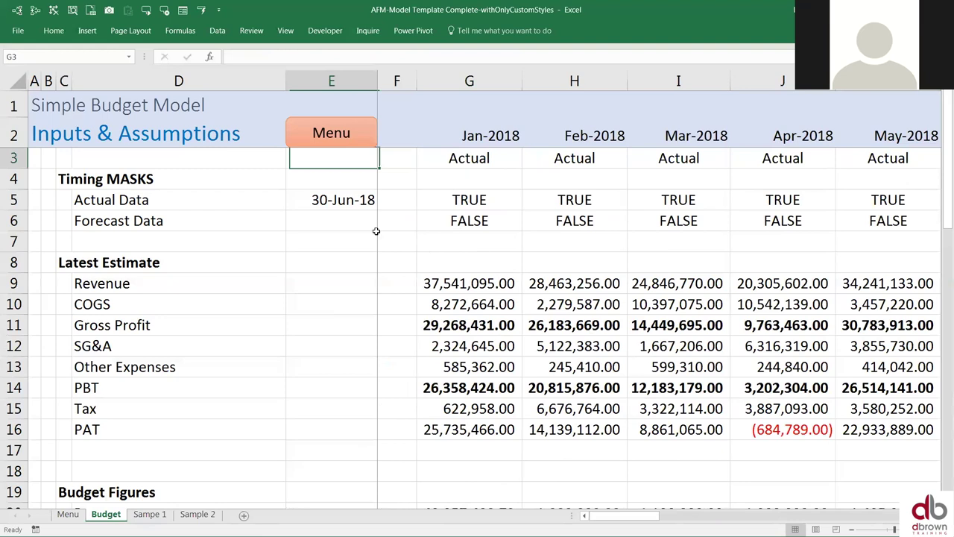
- Select the range G3:V40, from the Actual/LE label row down past the Actual Figures block, across January 2018 to April 2019
scroll(356, 112, "down", 2)
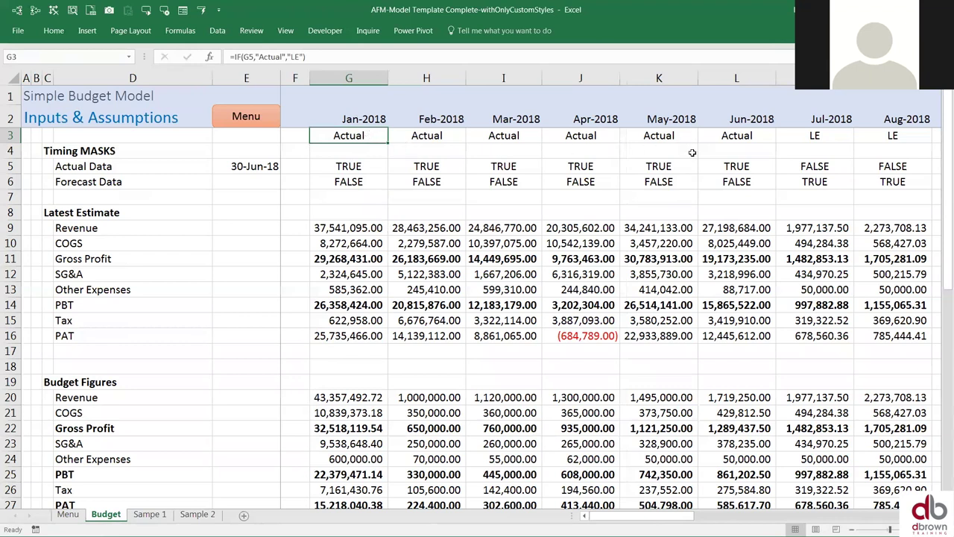
left_click_drag(804, 134, 820, 202)
left_click(359, 135)
left_click(363, 126)
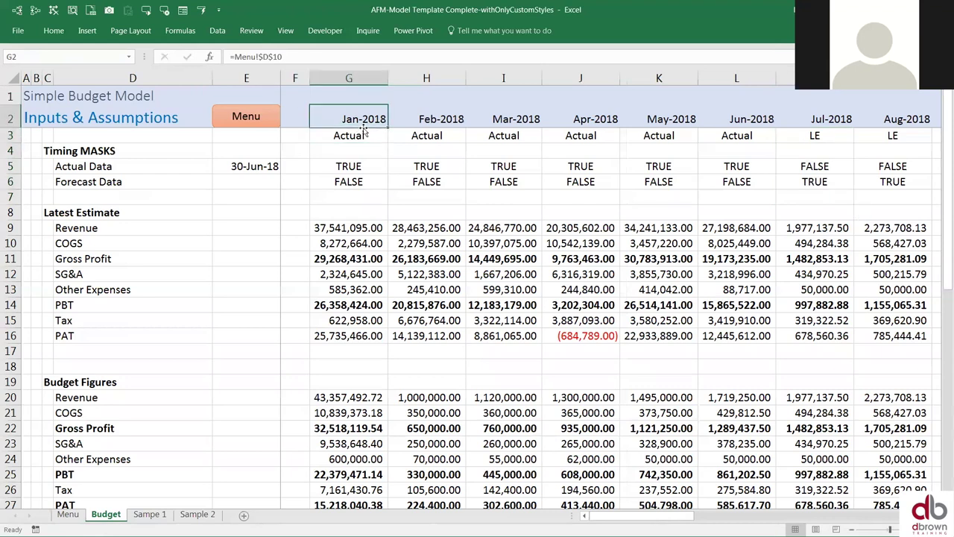
left_click(364, 131)
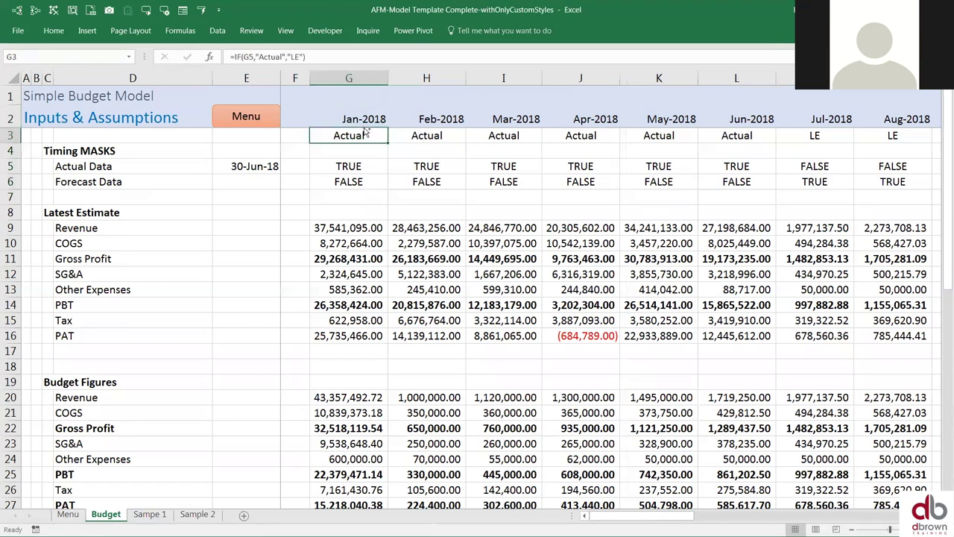
key("ctrl+shift+Right")
key("ctrl+shift+Down")
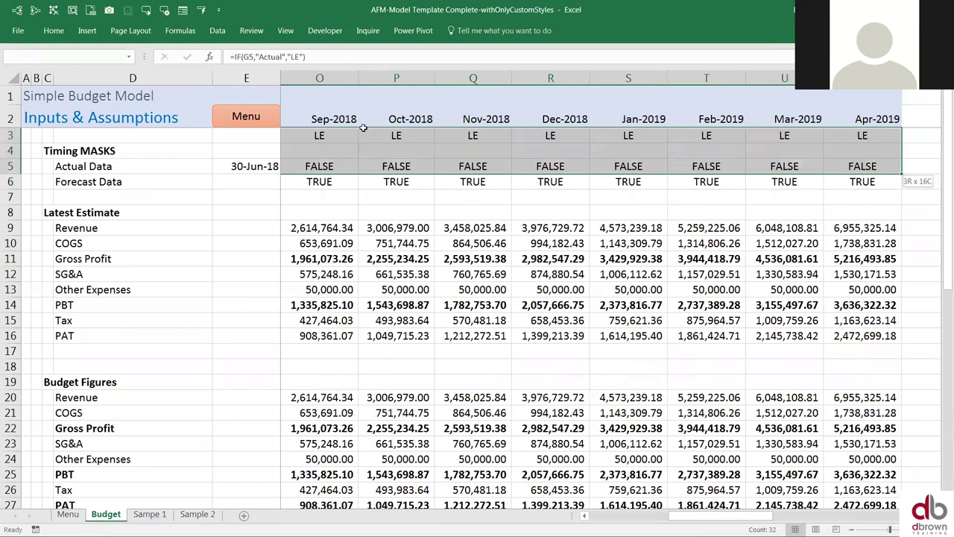
key("ctrl+shift+Down")
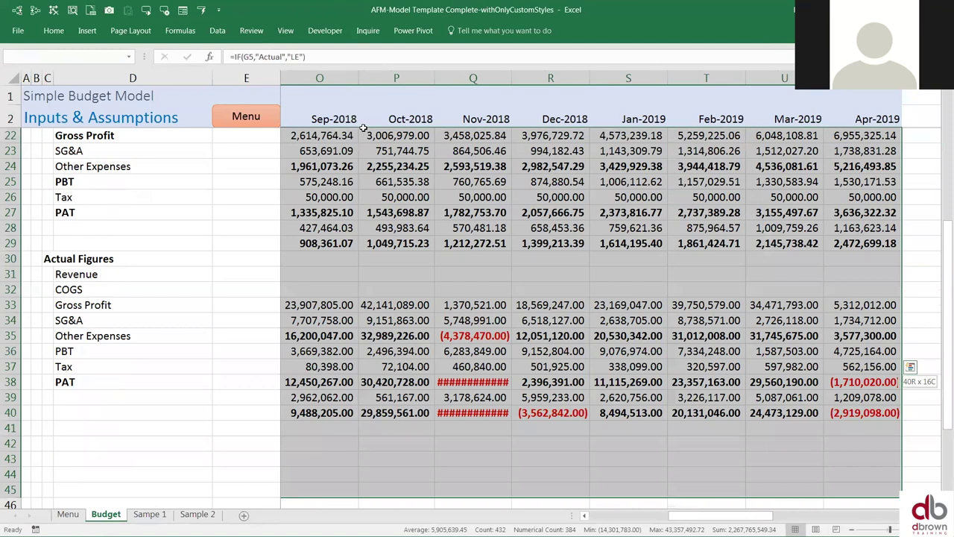
key("ctrl+z")
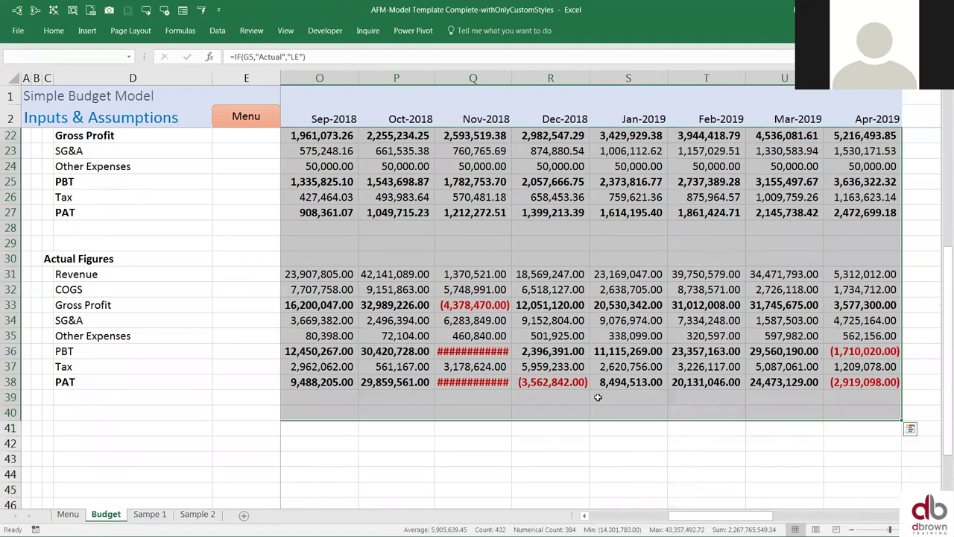
left_click_drag(682, 516, 492, 399)
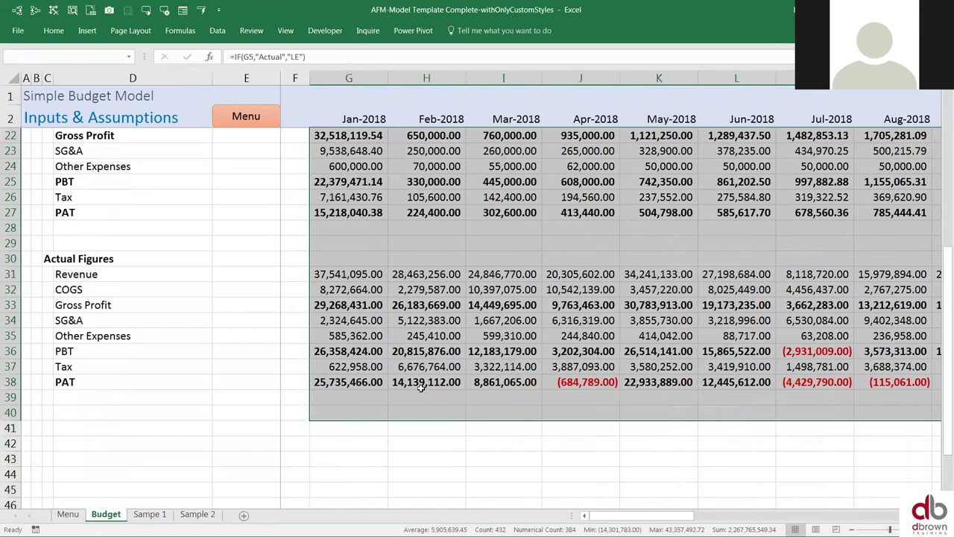
scroll(406, 336, "up", 6)
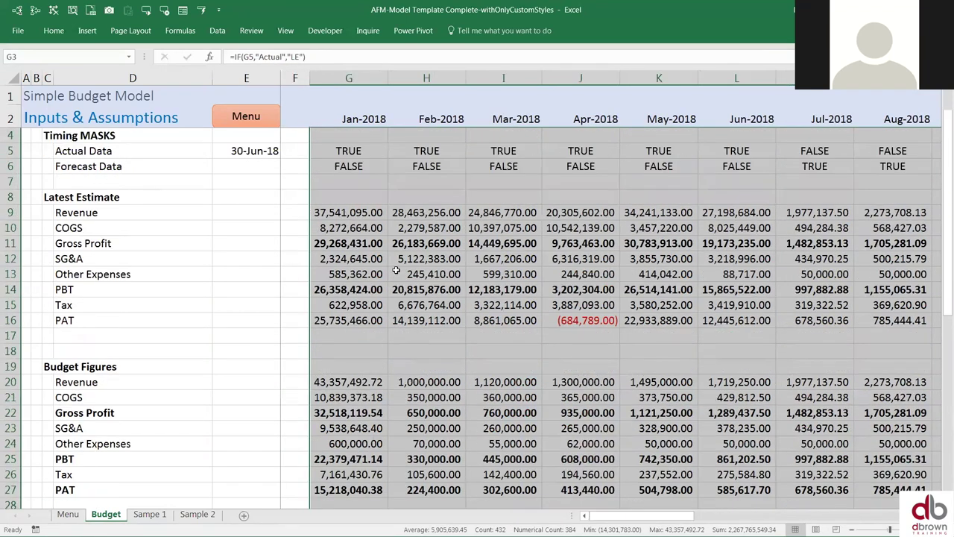
scroll(397, 271, "up", 1)
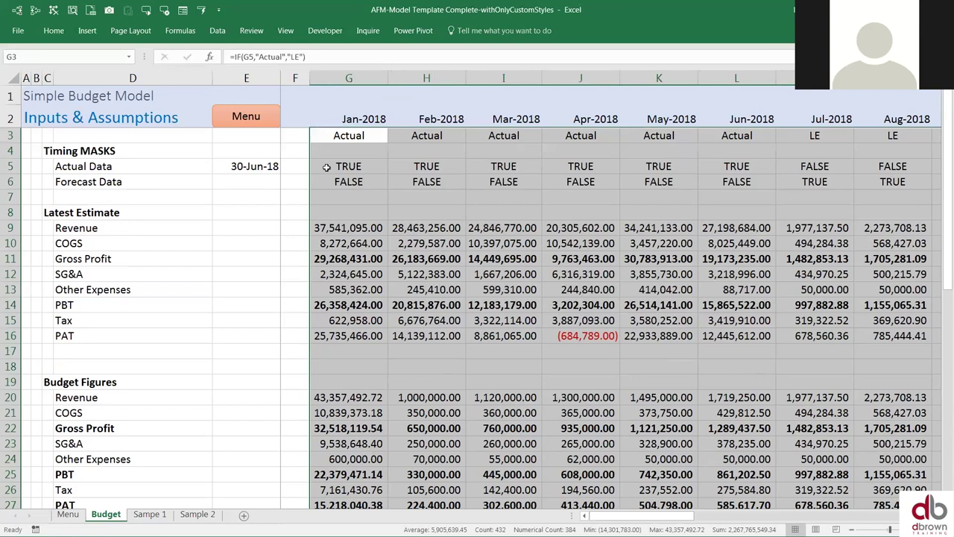
- Make G8 the active cell within the selected range and start a conditional formatting rule that uses a formula
key("Down")
key("Down")
key("Down")
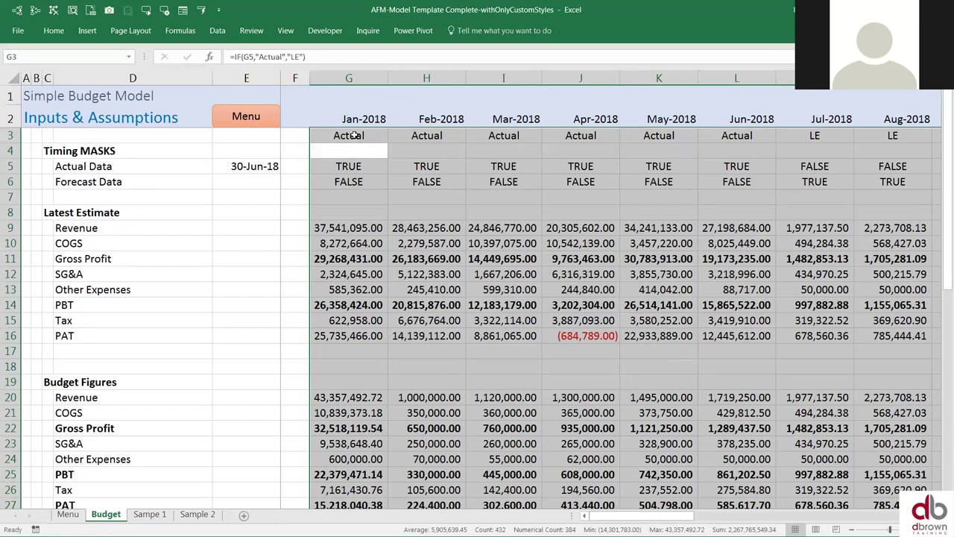
key("Down")
key("Down")
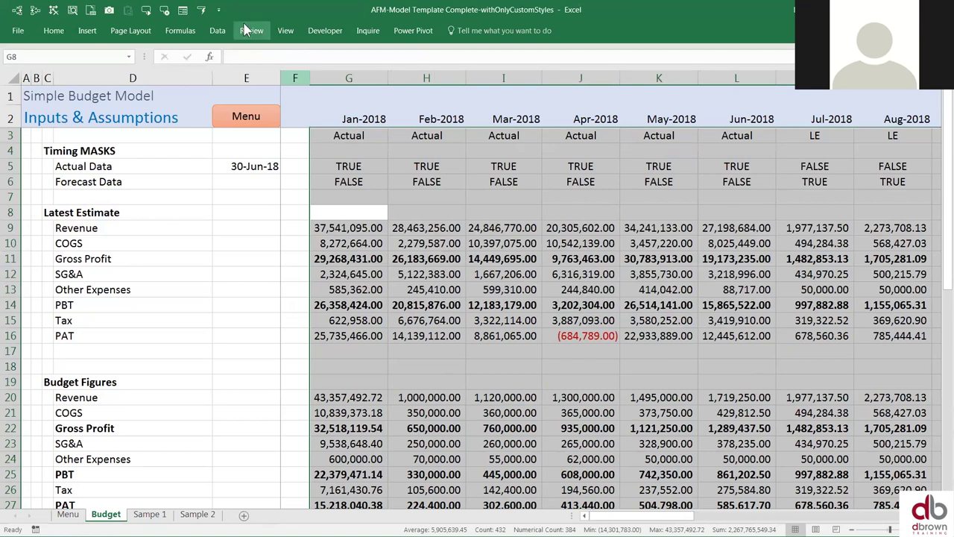
left_click(54, 31)
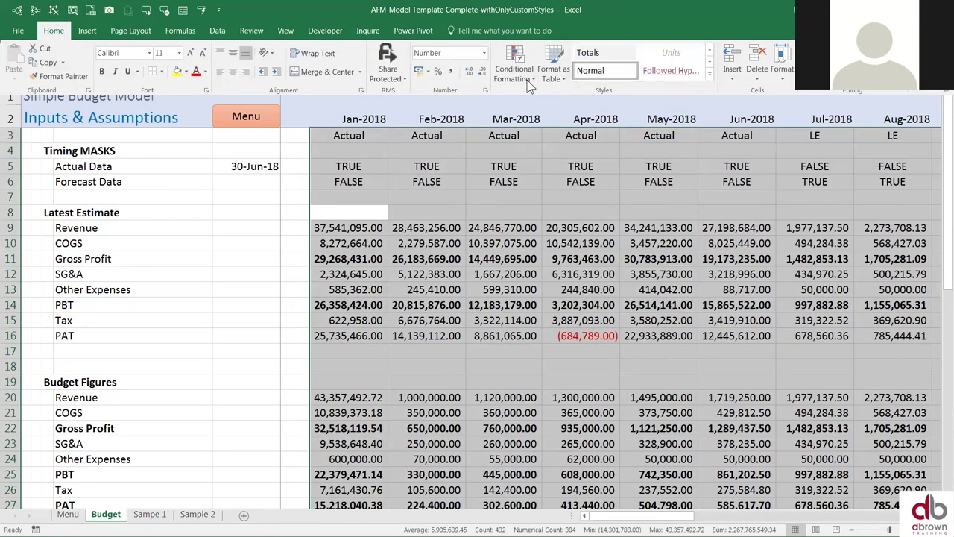
left_click(522, 73)
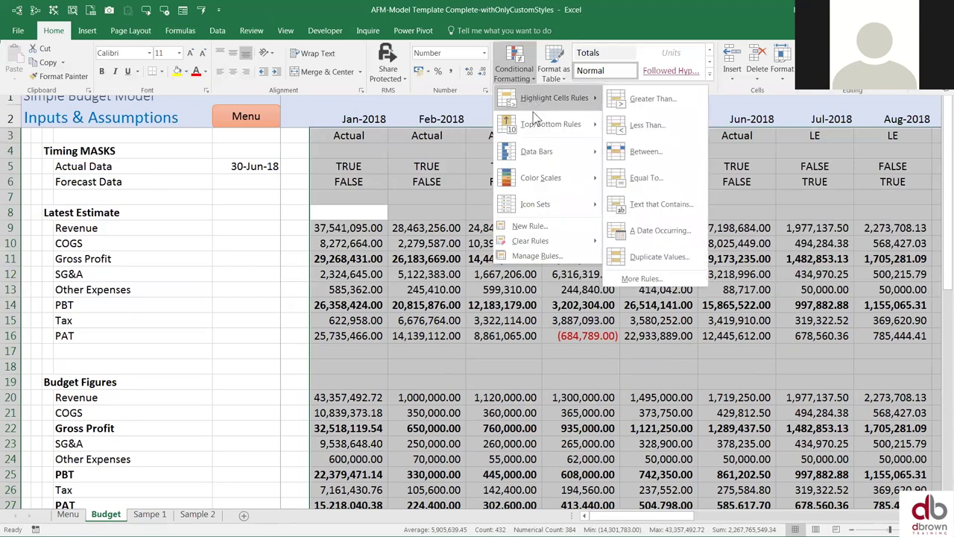
left_click(544, 229)
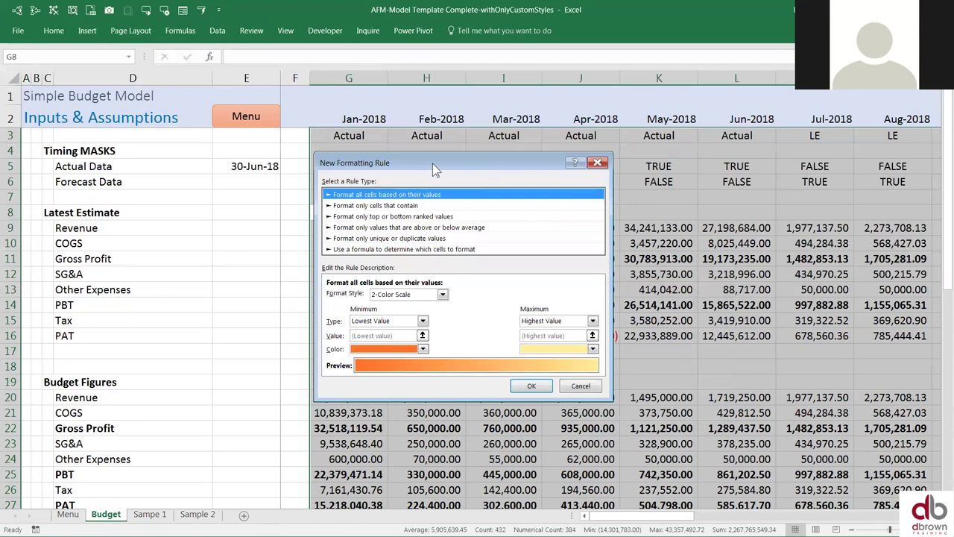
left_click_drag(432, 163, 710, 91)
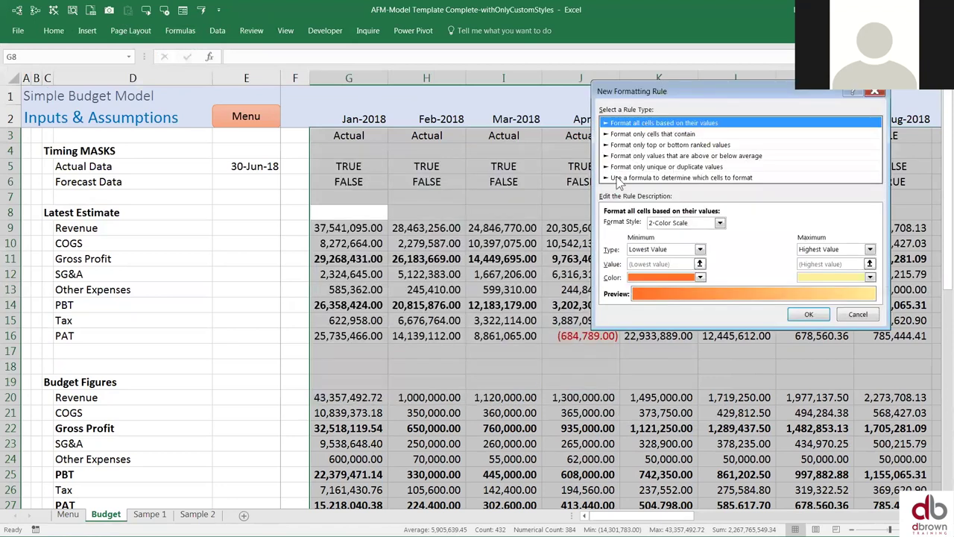
left_click(626, 178)
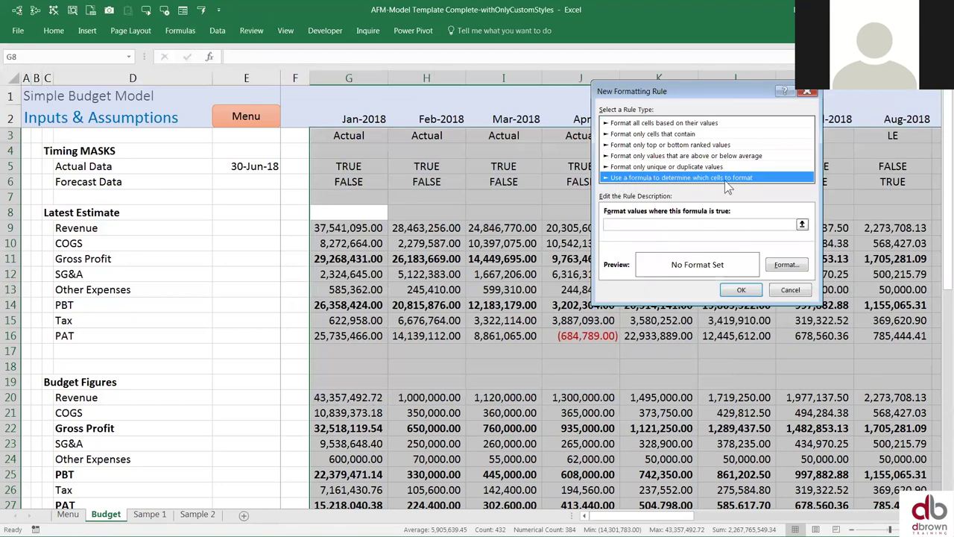
left_click(638, 222)
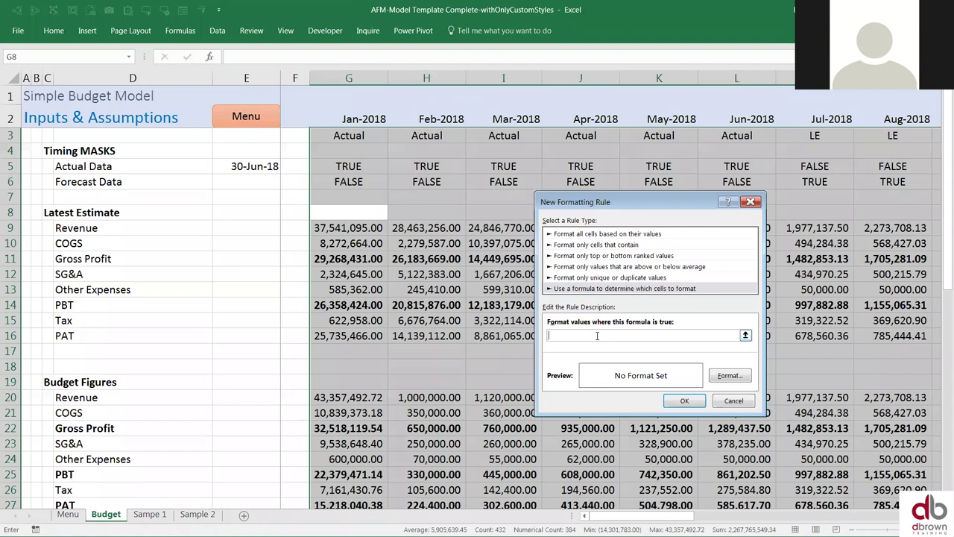
- Enter =G$3="Actual" as the rule's formula, locking only the row of the label reference
left_click(592, 336)
type("=")
type("g8")
key("BackSpace")
key("BackSpace")
type("G")
key("BackSpace")
type("g3")
key("F4")
type("Actual\"")
- Give the rule a pale orange background fill and apply it to the selected range
left_click(729, 375)
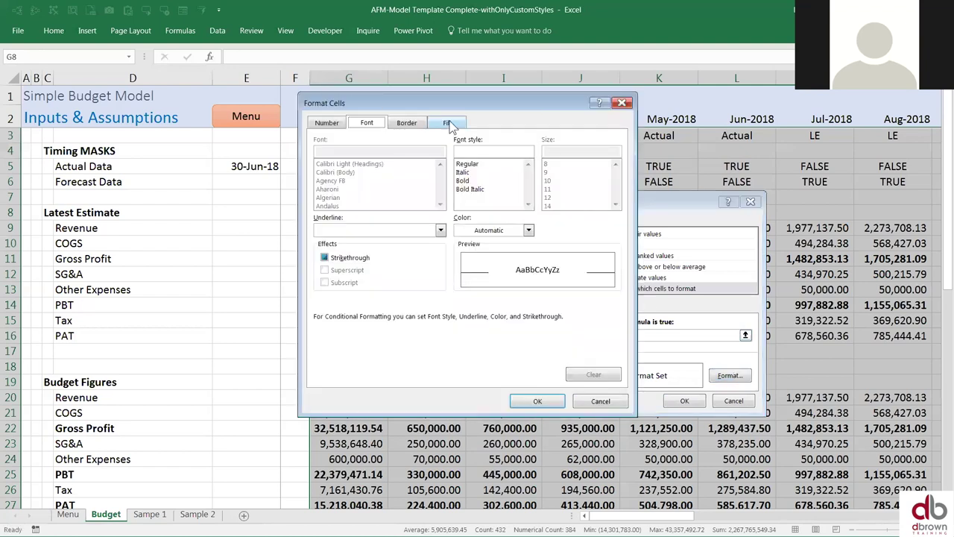
left_click(451, 123)
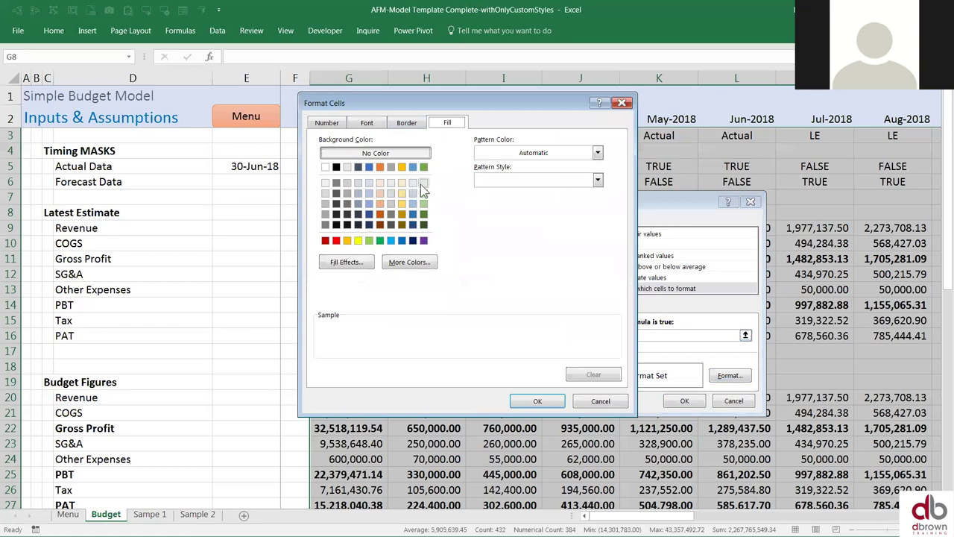
left_click(381, 183)
left_click(552, 401)
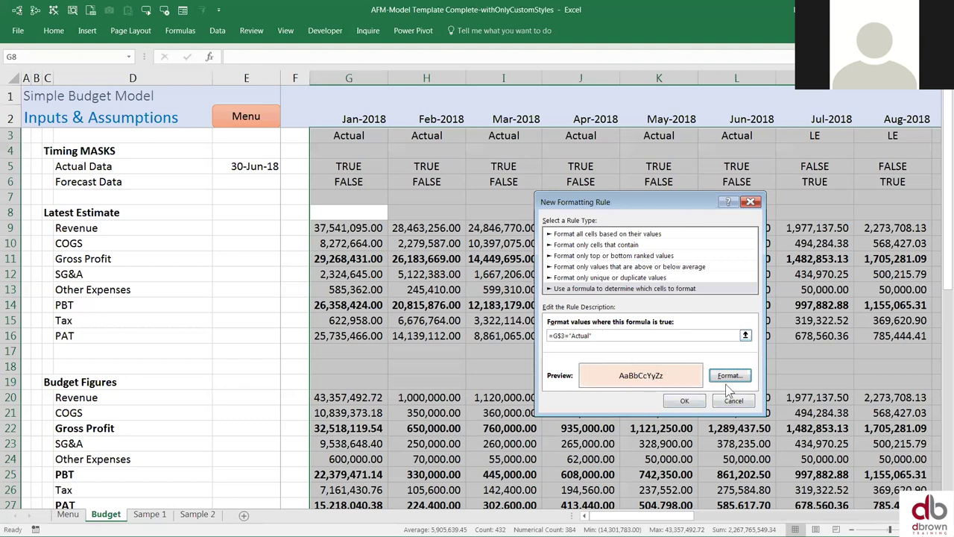
left_click(684, 403)
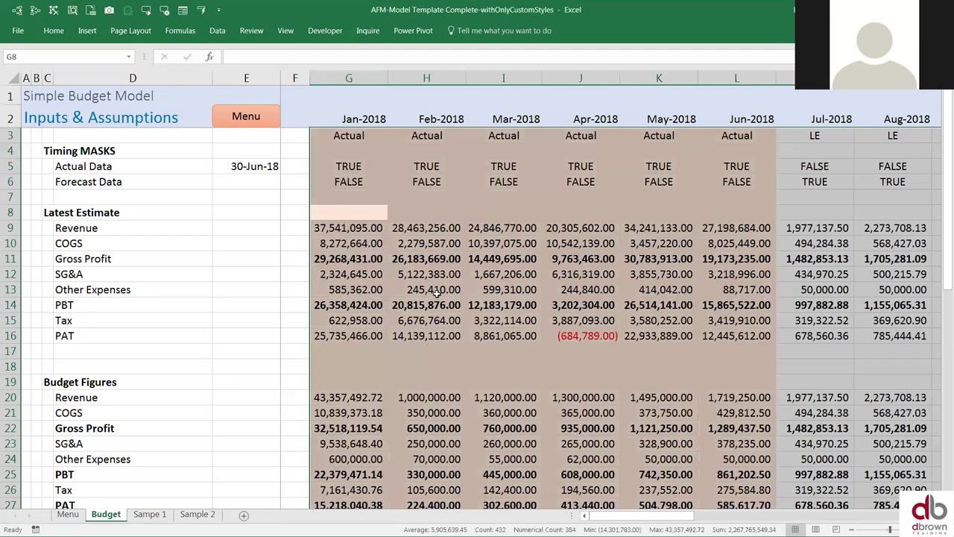
left_click(403, 243)
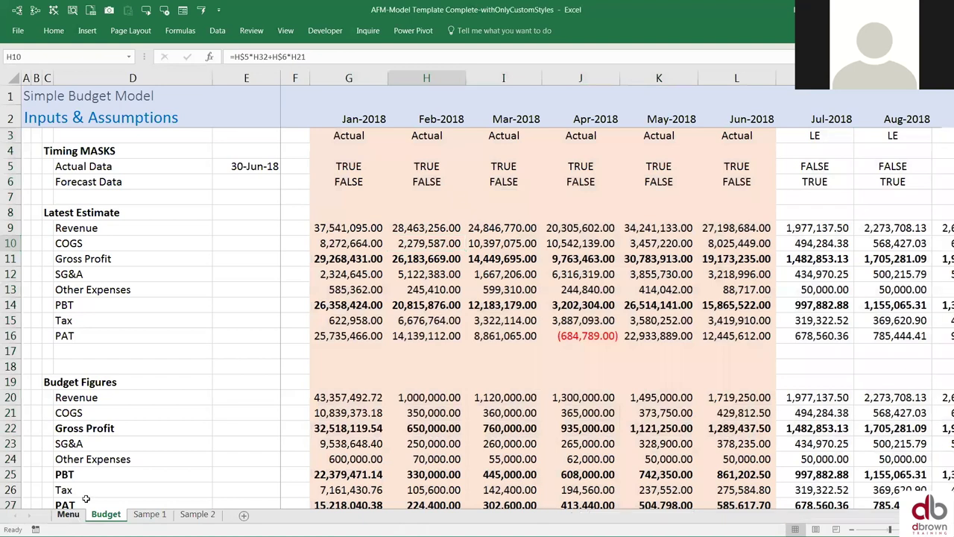
- Set the Latest Actual Figures date on the Menu sheet to feb 2018
left_click(68, 515)
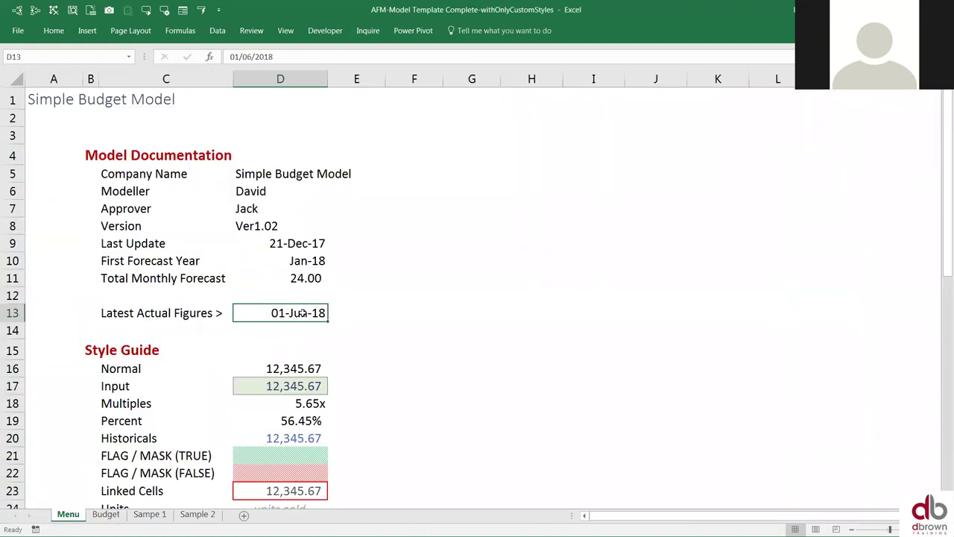
type("fe")
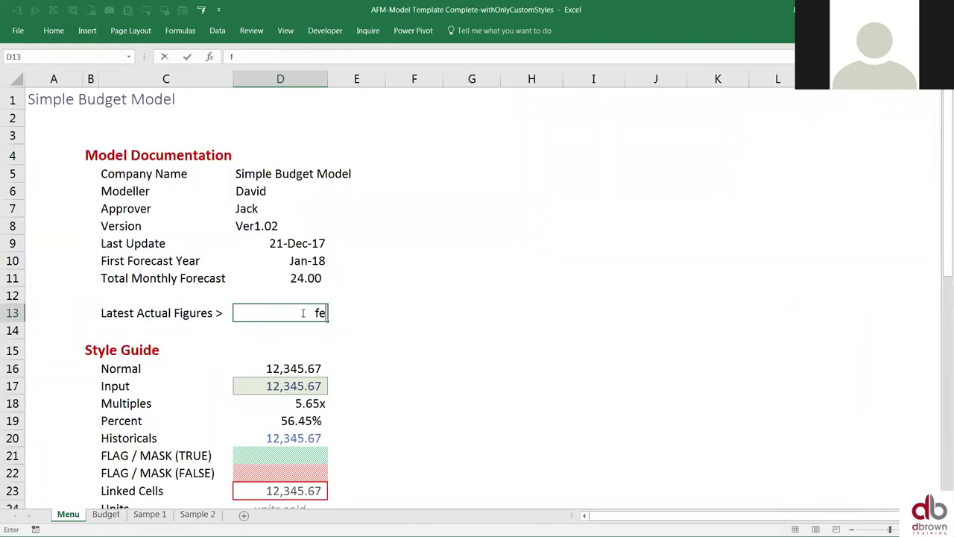
type("b 2018")
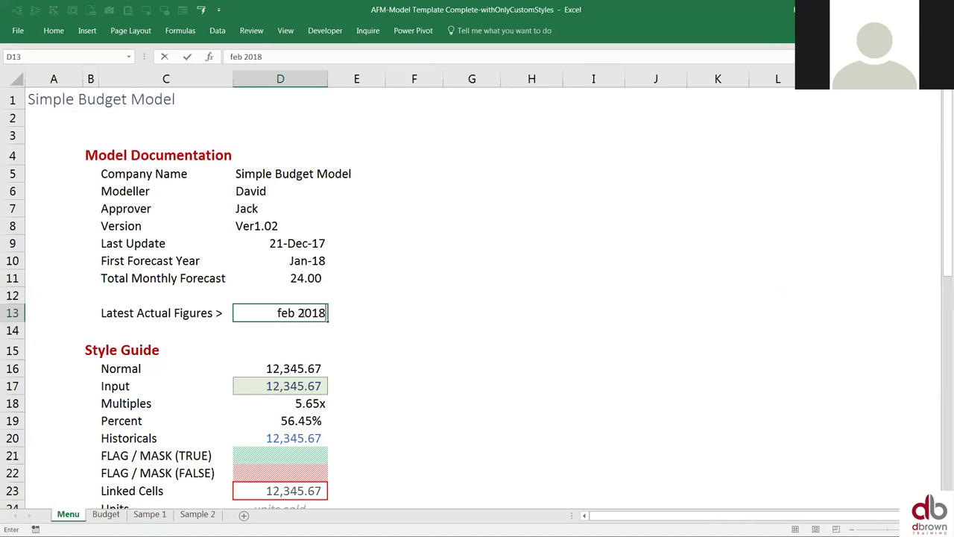
key("Return")
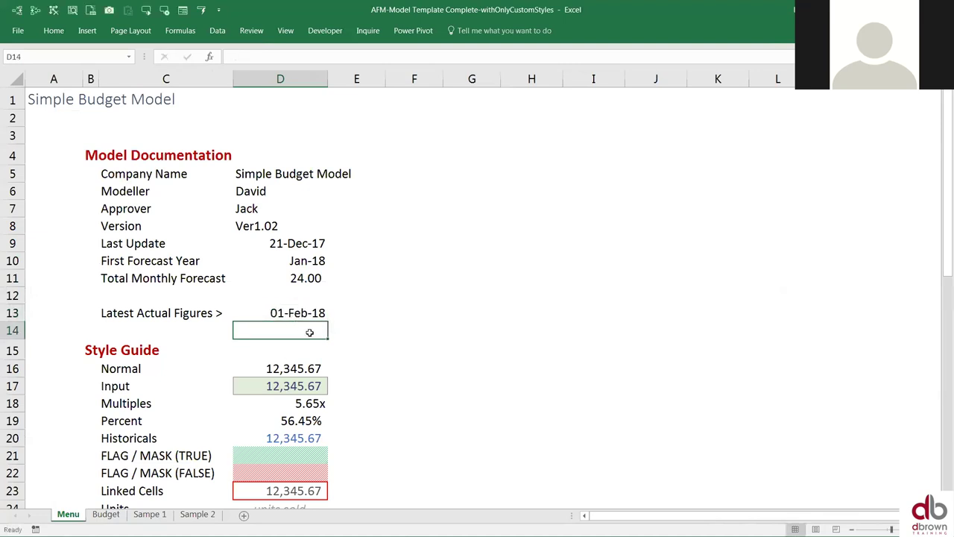
- Check the labels, masks and shading from January through May 2018 on the Budget sheet
left_click(117, 515)
left_click_drag(349, 133, 423, 350)
left_click_drag(517, 140, 581, 152)
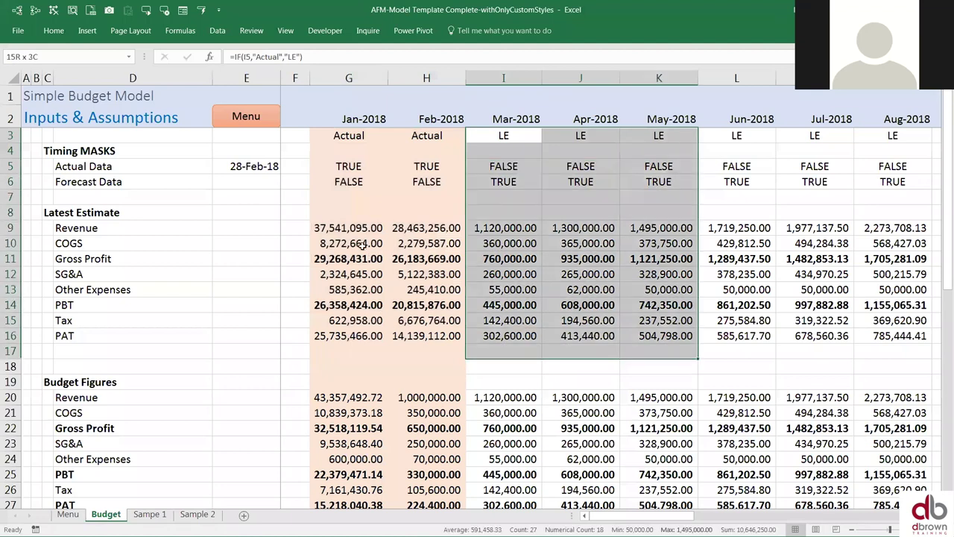
left_click(359, 231)
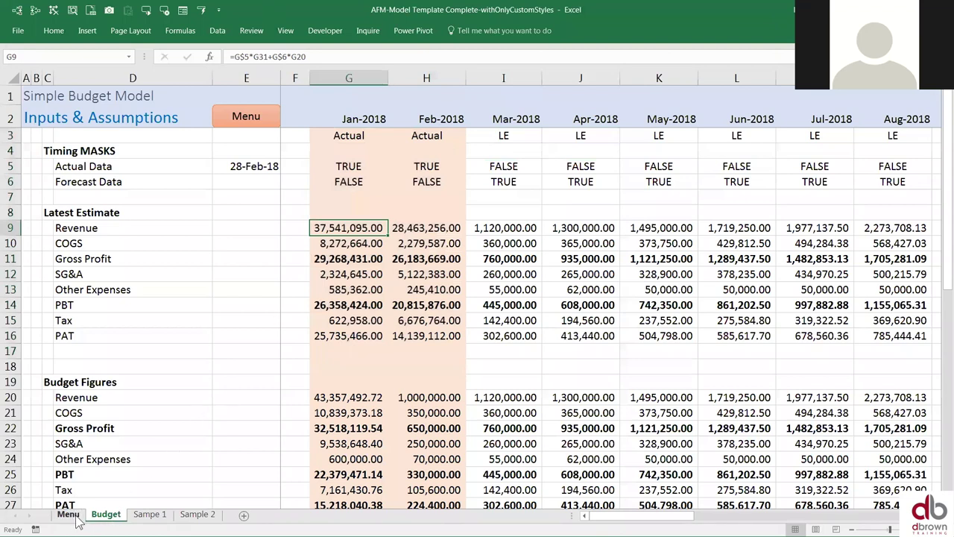
left_click(366, 151)
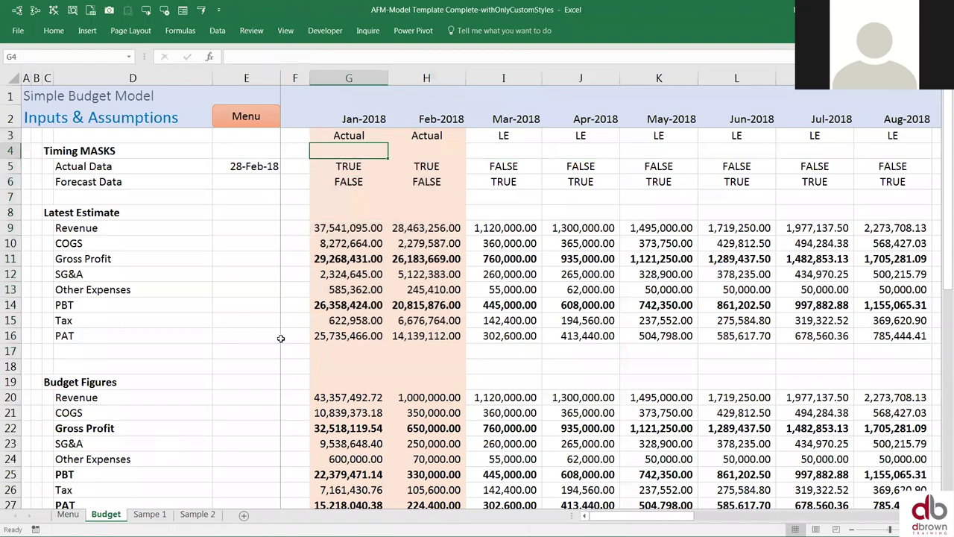
key("Down")
key("Down")
left_click(230, 193)
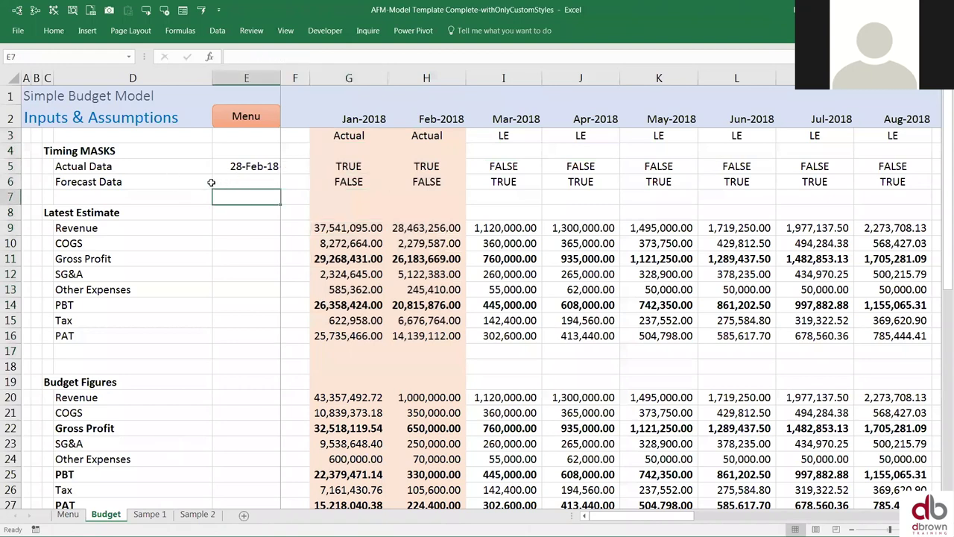
scroll(217, 182, "up", 1)
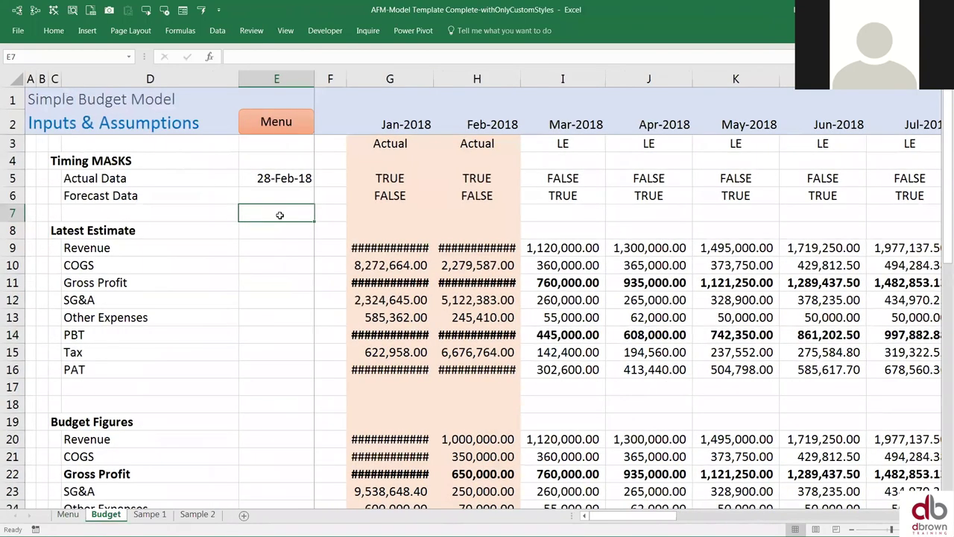
scroll(263, 217, "down", 1)
key("Left")
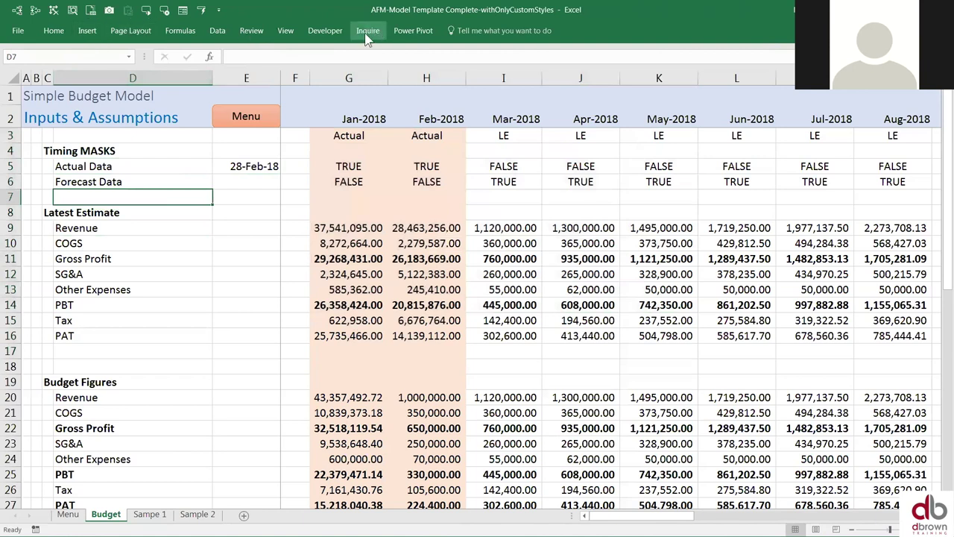
- Insert a Combo Box form control over cell D7 on the Budget sheet, just below the timing masks
left_click(317, 35)
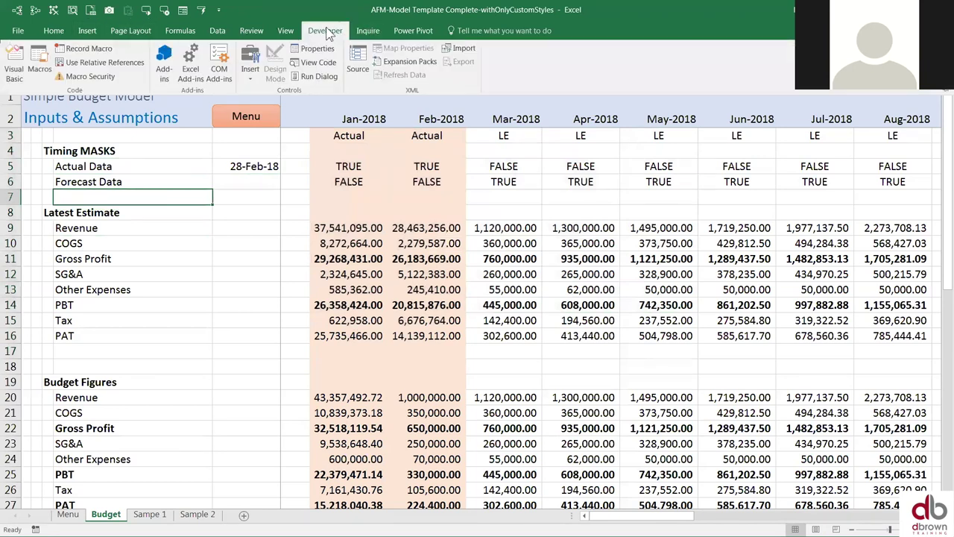
left_click(326, 33)
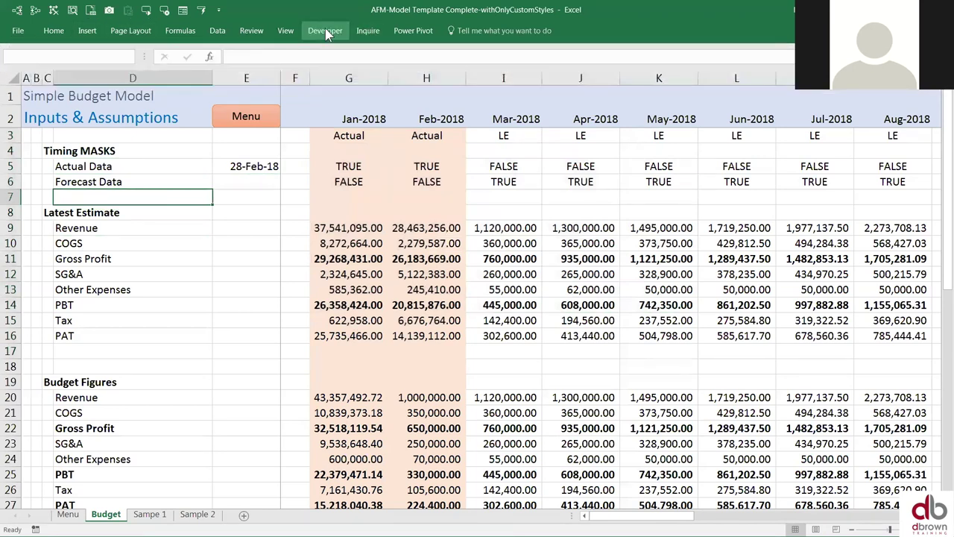
double_click(320, 31)
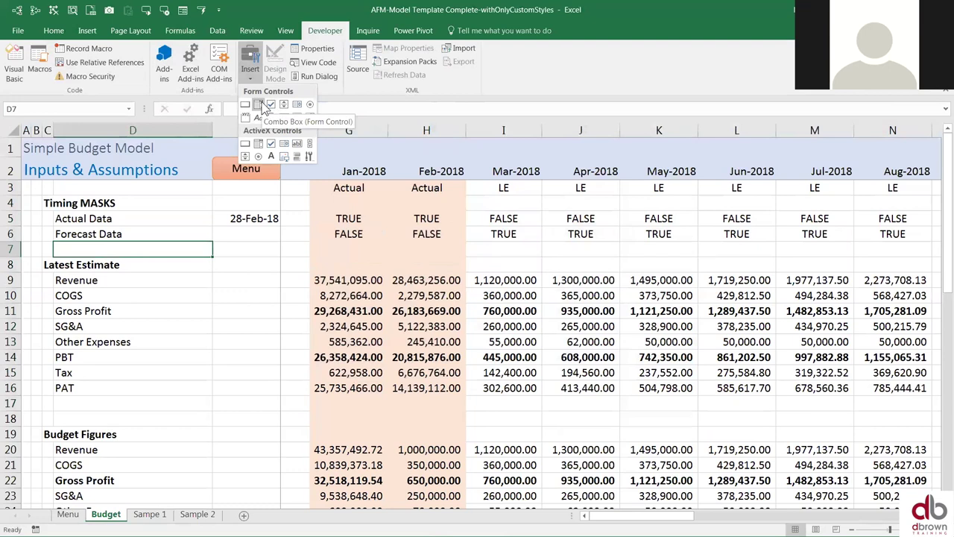
left_click(260, 107)
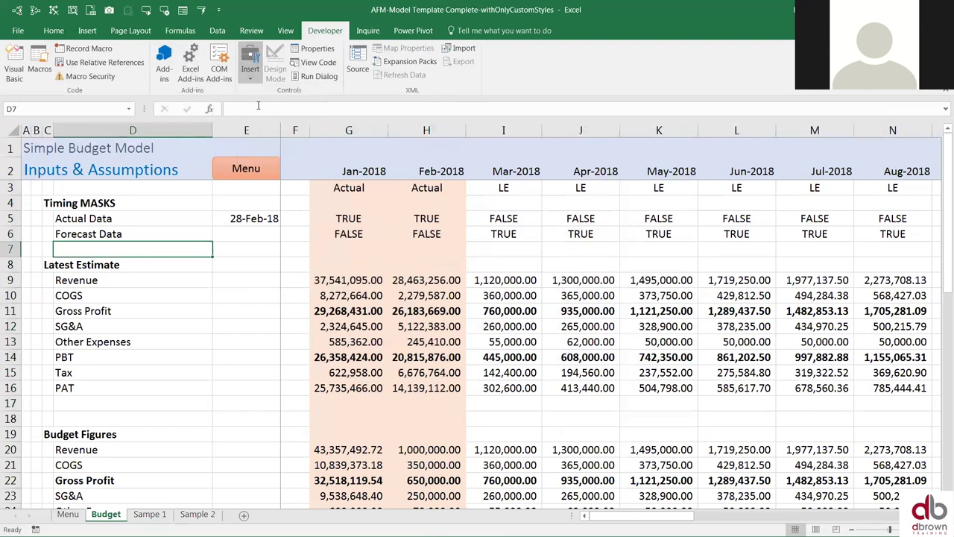
mouse_move(211, 238)
left_mouse_down()
mouse_move(258, 258)
mouse_move(290, 258)
mouse_move(196, 248)
mouse_move(193, 266)
mouse_move(170, 266)
mouse_move(198, 244)
mouse_move(176, 246)
mouse_move(181, 252)
mouse_move(178, 239)
mouse_move(179, 249)
left_mouse_up()
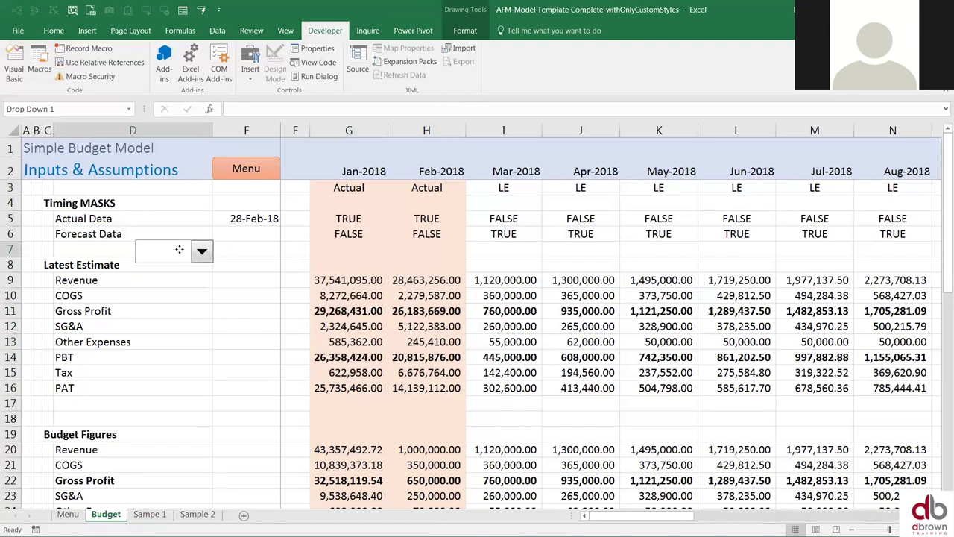
- Shift the combo box slightly right and down so it overlaps the edge of column E in row 7
left_click(239, 293)
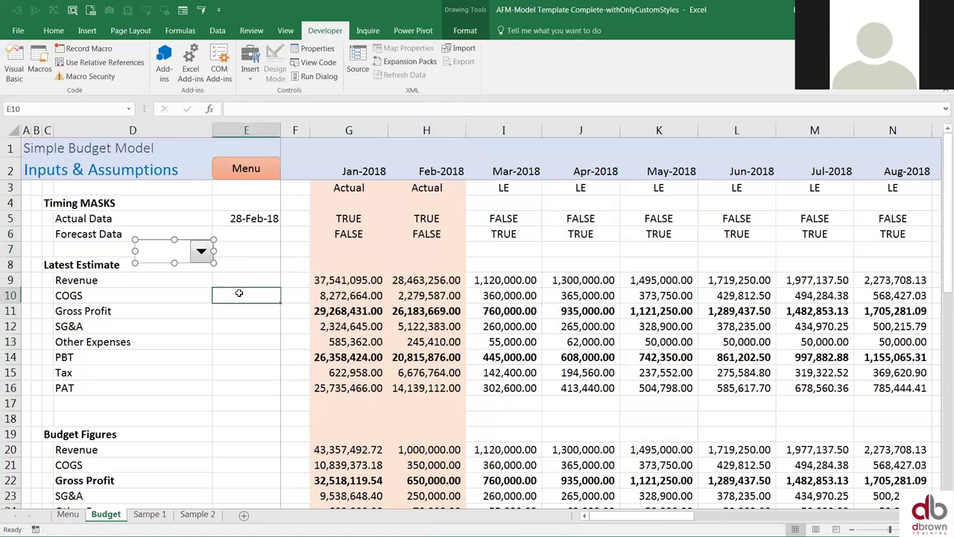
left_click(235, 280)
left_click(228, 293)
left_click(224, 308)
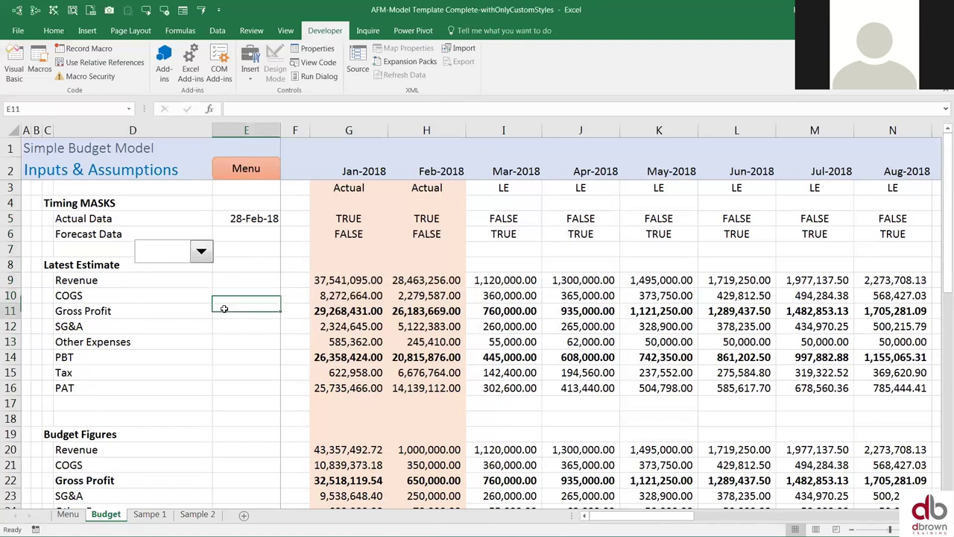
right_click(163, 254)
left_click(155, 248)
left_click_drag(155, 248, 183, 257)
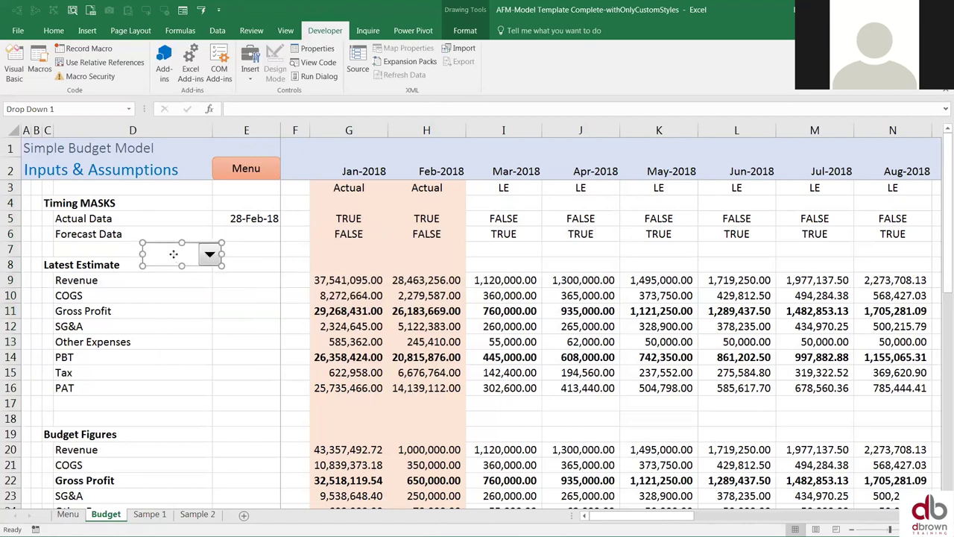
- Set the combo box's input range to the month headers $G$2:$V$2 and its cell link to $E$7
right_click(173, 254)
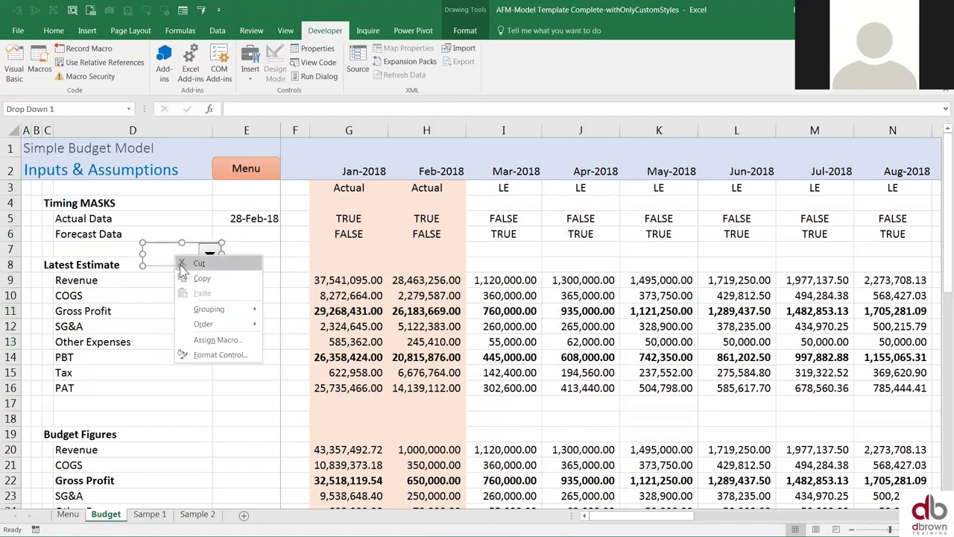
left_click(222, 355)
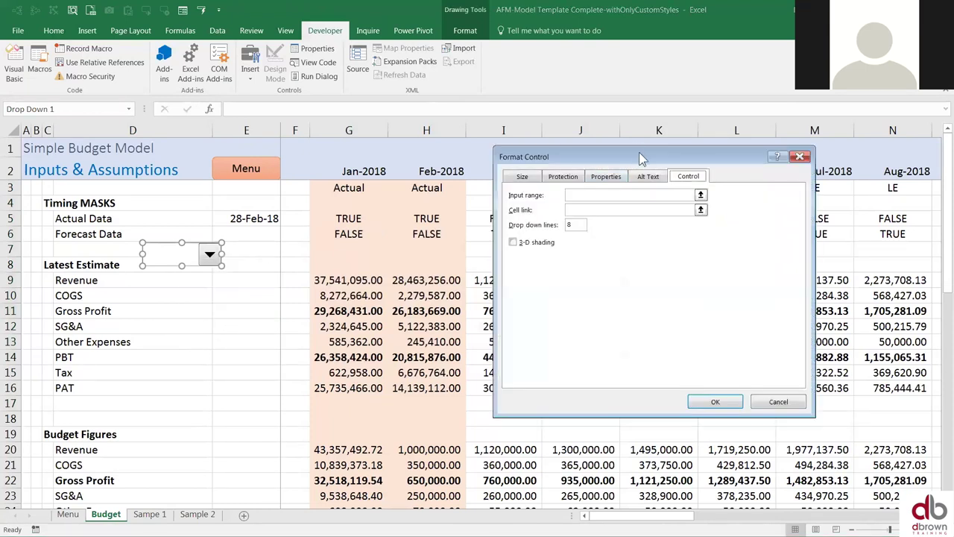
left_click_drag(641, 158, 410, 255)
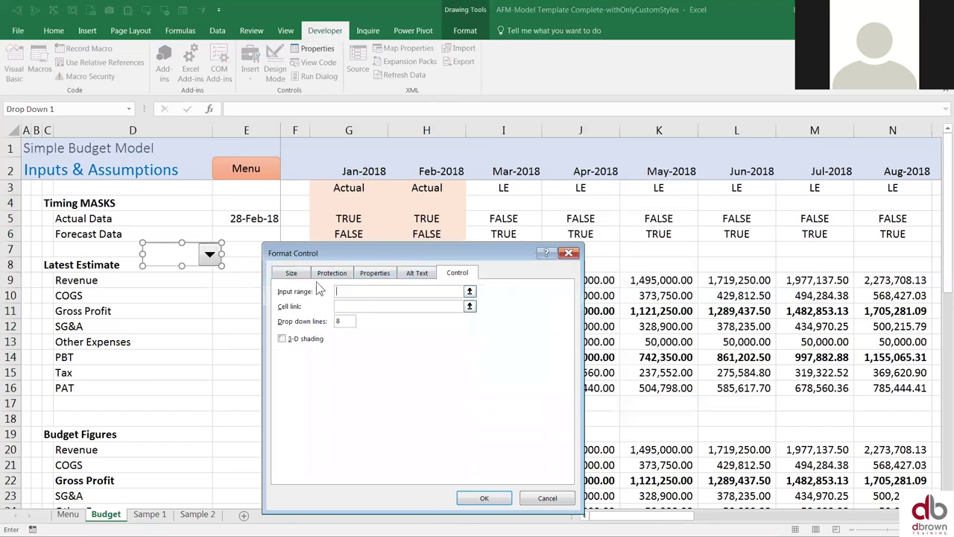
left_click(363, 166)
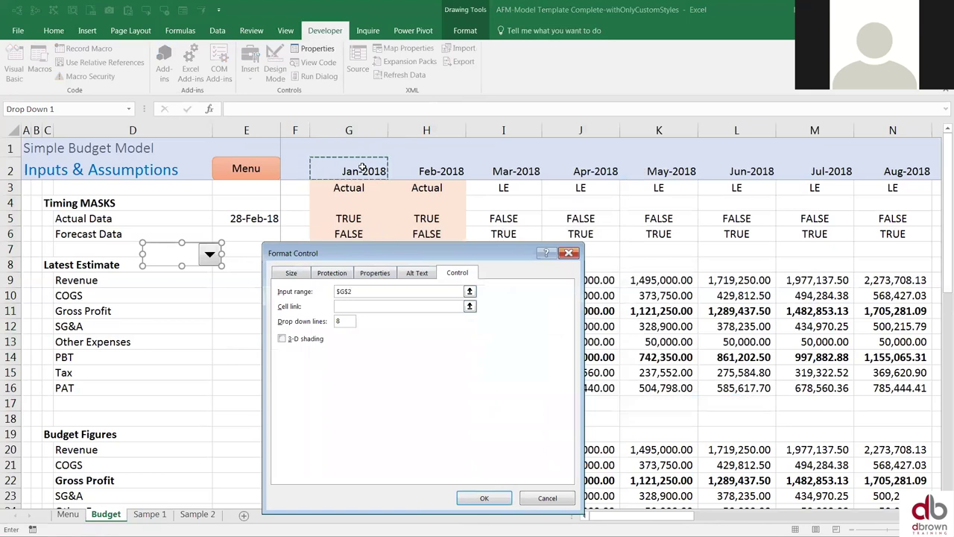
left_click_drag(363, 167, 785, 170)
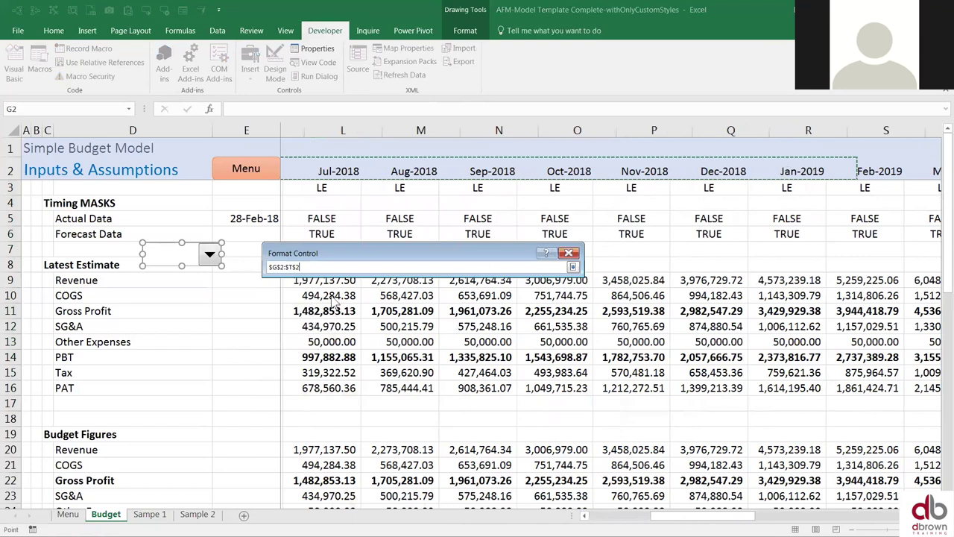
key("Return")
left_click(243, 249)
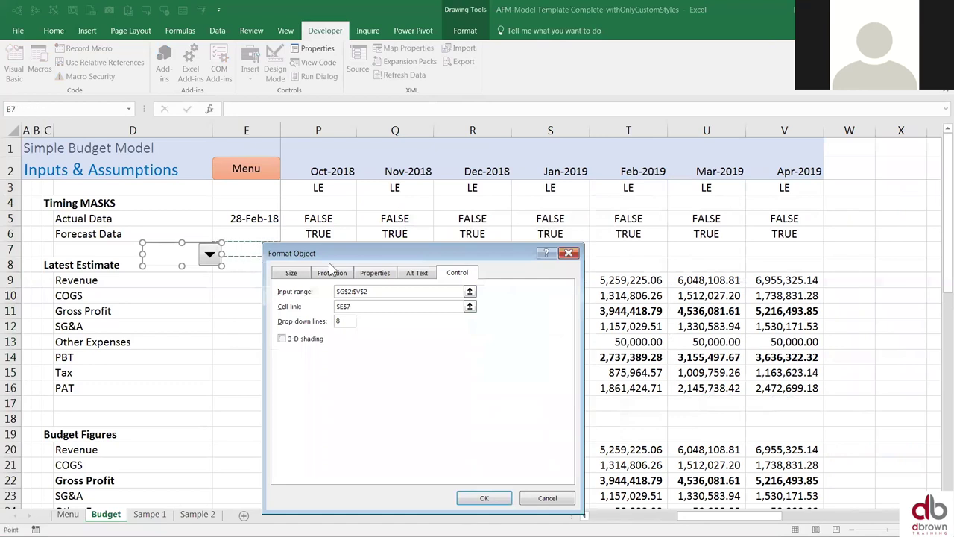
left_click_drag(475, 251, 576, 142)
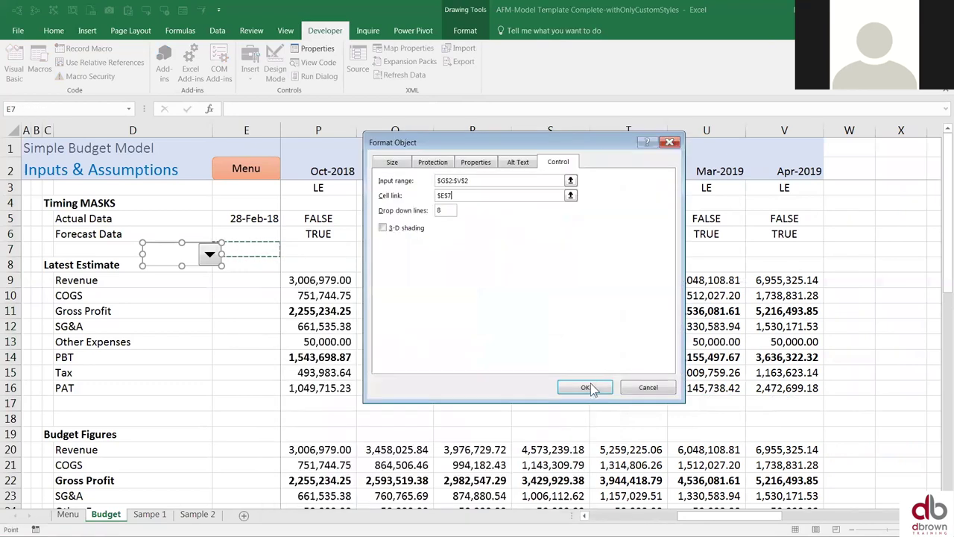
left_click(586, 387)
- Choose Jan-2018 from the combo box to test its list
left_click(200, 304)
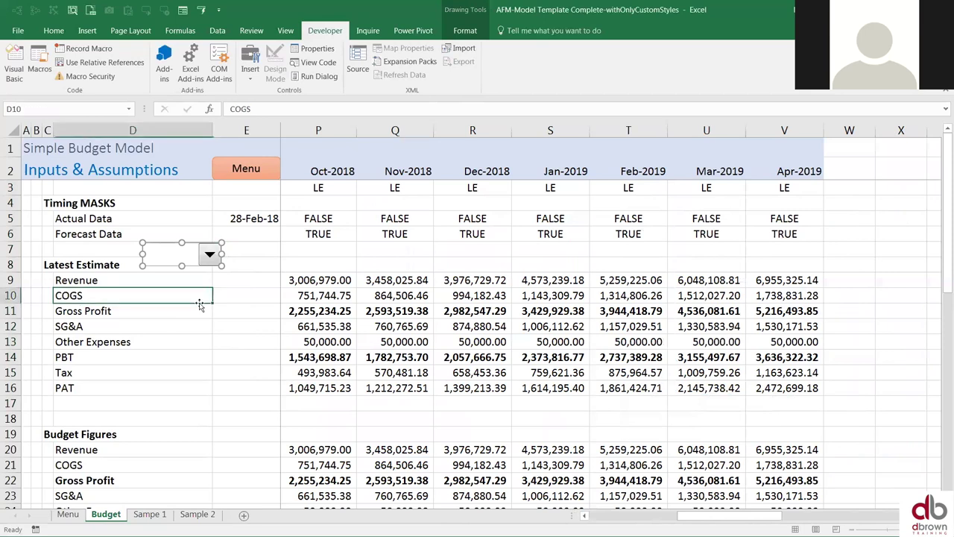
left_click(209, 255)
left_click(183, 273)
- Examine the horizontal month headers in row 2 that serve as the combo box's source
left_click_drag(266, 201, 337, 198)
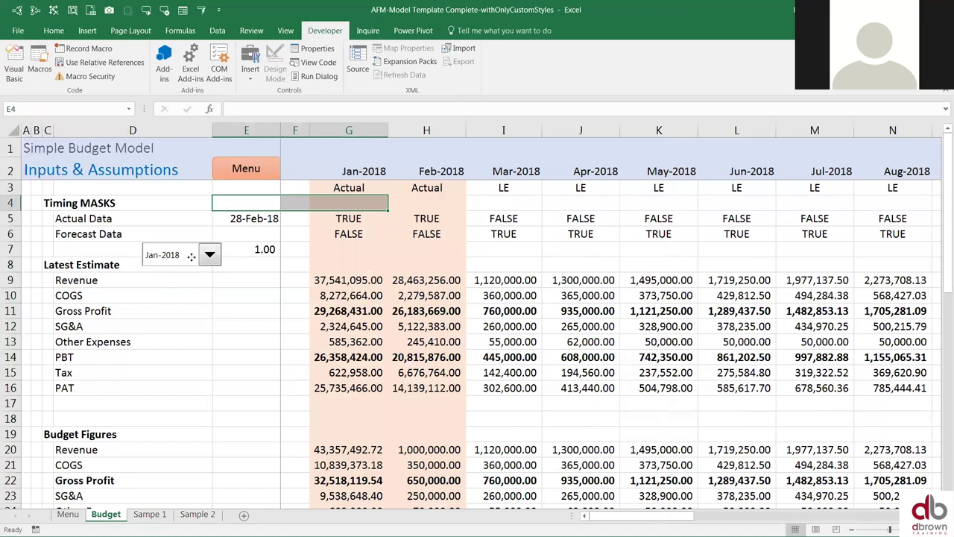
left_click(358, 165)
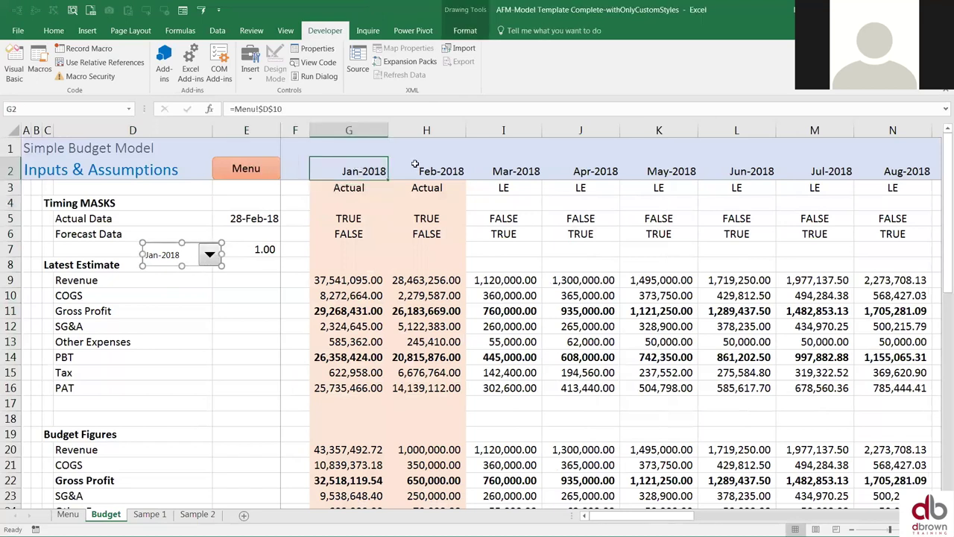
left_click_drag(377, 169, 656, 171)
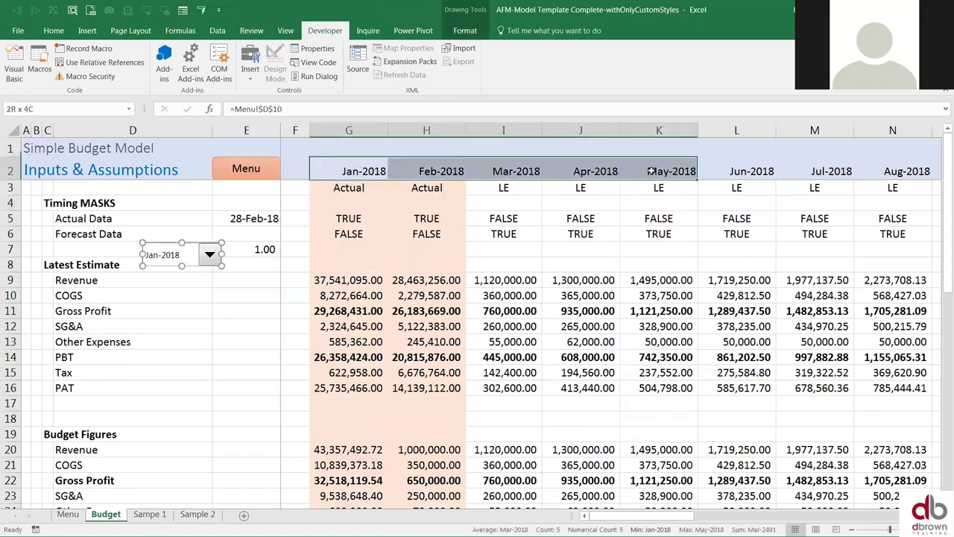
left_click(360, 173)
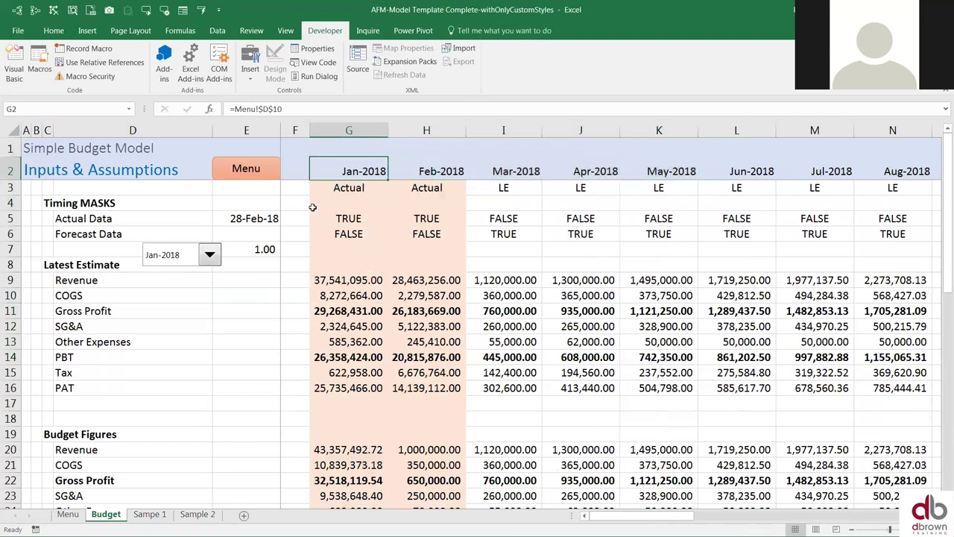
right_click(188, 265)
key("Escape")
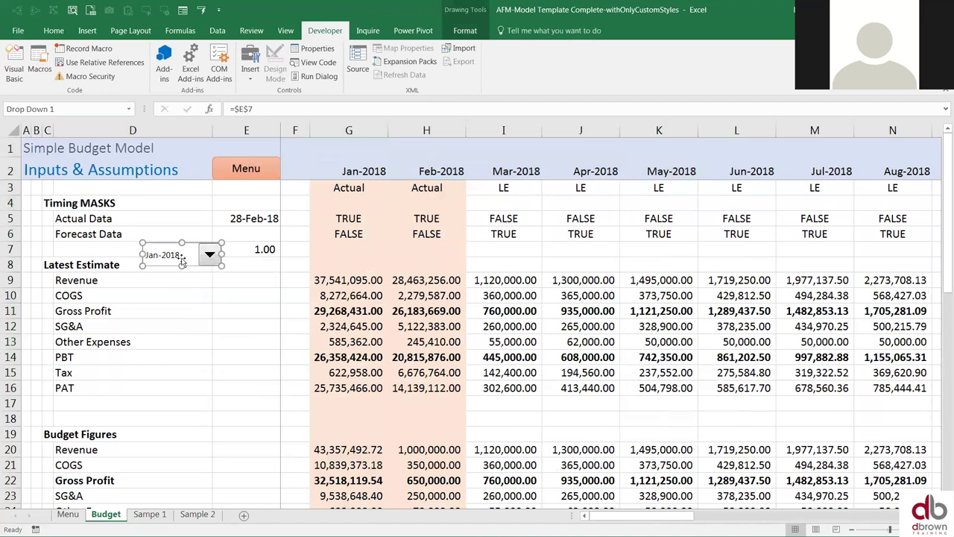
left_click_drag(361, 170, 608, 171)
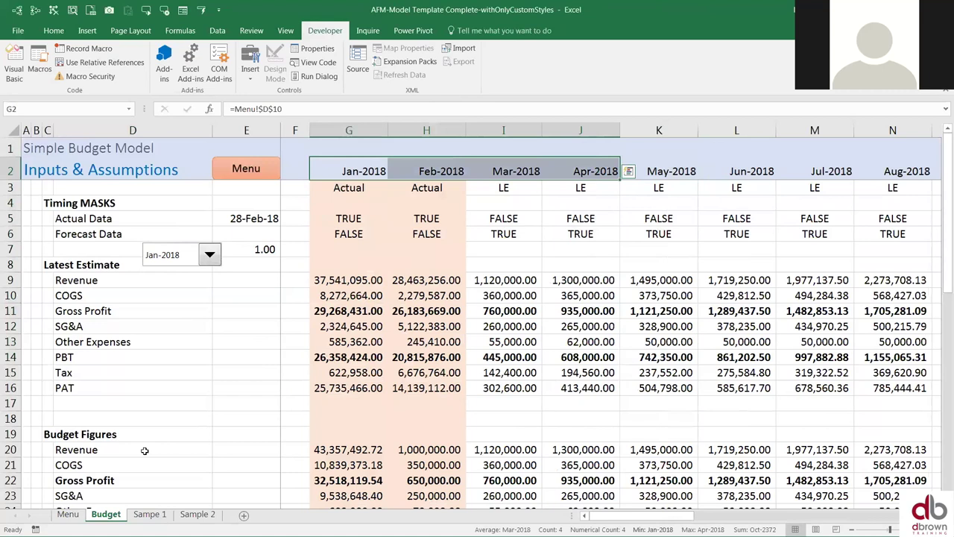
- Enter the heading List of Months in cell I4 of the Menu sheet
left_click(70, 515)
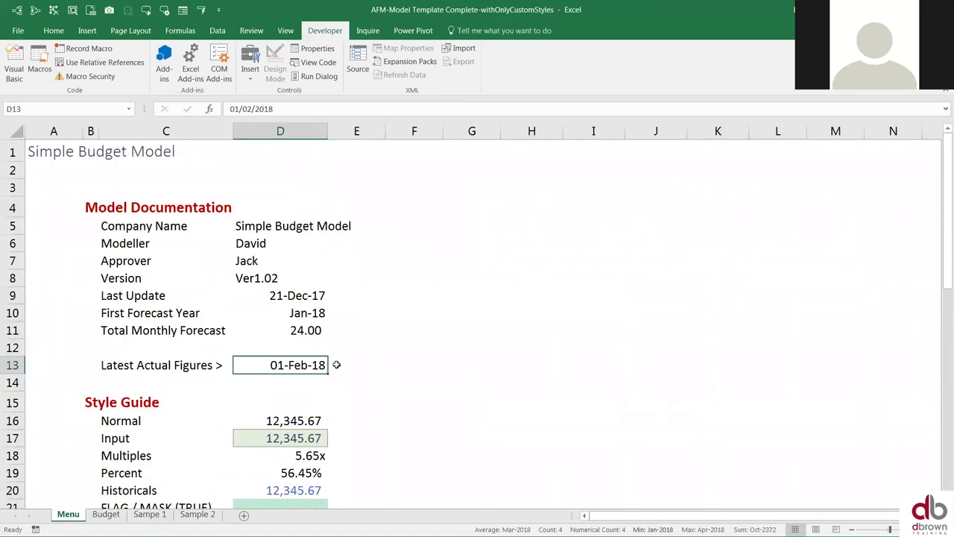
key("Right")
key("Right")
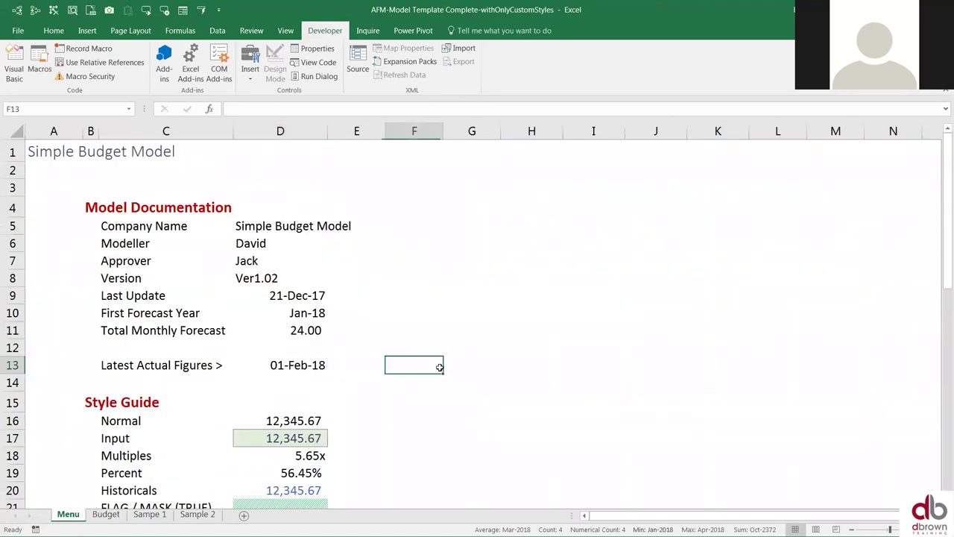
key("Left")
key("Left")
key("Right")
key("Right")
key("Right")
key("Left")
key("Left")
key("Right")
key("Right")
key("Left")
key("Left")
key("Right")
key("Right")
key("Right")
key("Right")
key("Up")
key("Up")
key("Up")
key("Up")
key("Up")
key("Up")
key("Up")
key("Up")
key("Up")
key("Up")
key("Up")
key("Down")
key("Down")
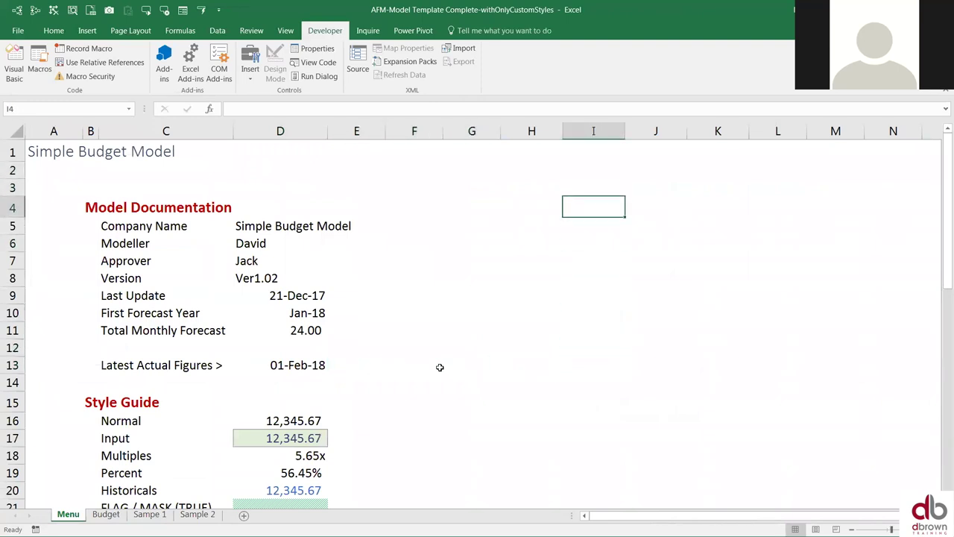
type("List")
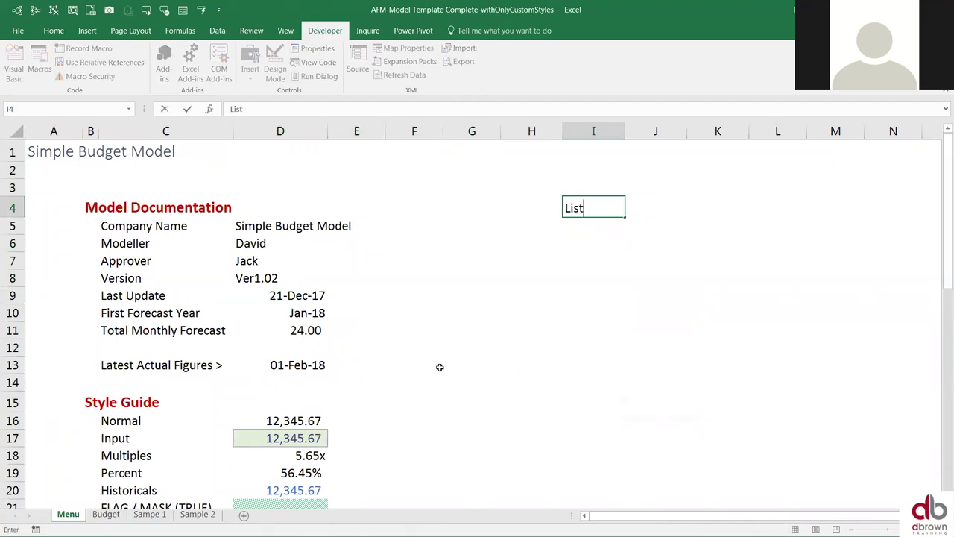
type(" of Month")
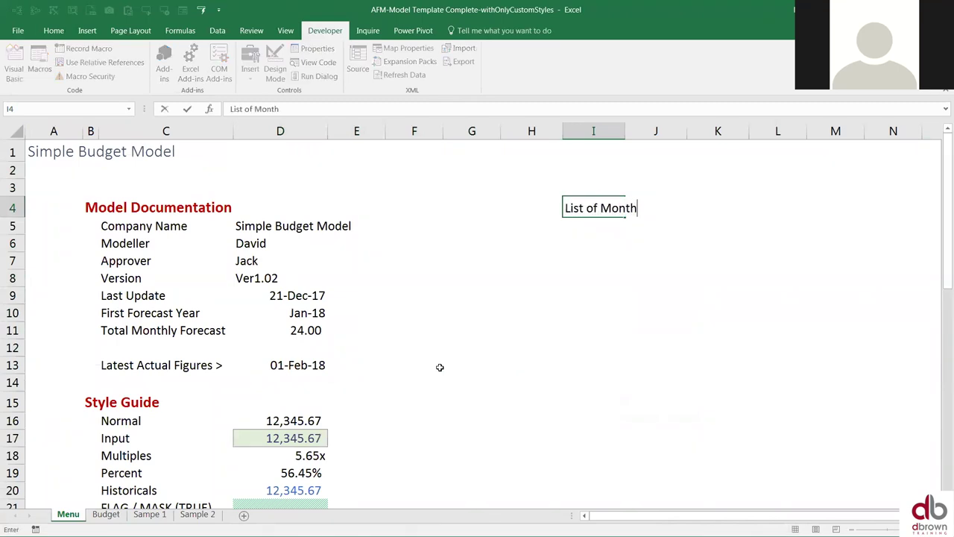
type("s")
key("Return")
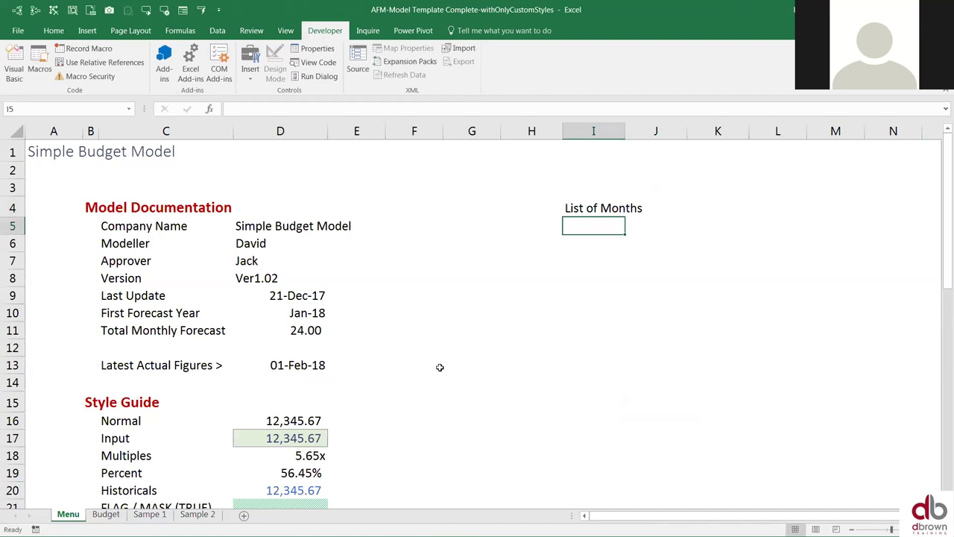
- Link cell I5 to the first forecast date with =D10, widen column I to fit, and format the cell as a date
type("=")
key("Left")
key("Left")
key("Left")
key("Left")
key("Down")
key("Down")
key("Down")
key("Down")
key("Down")
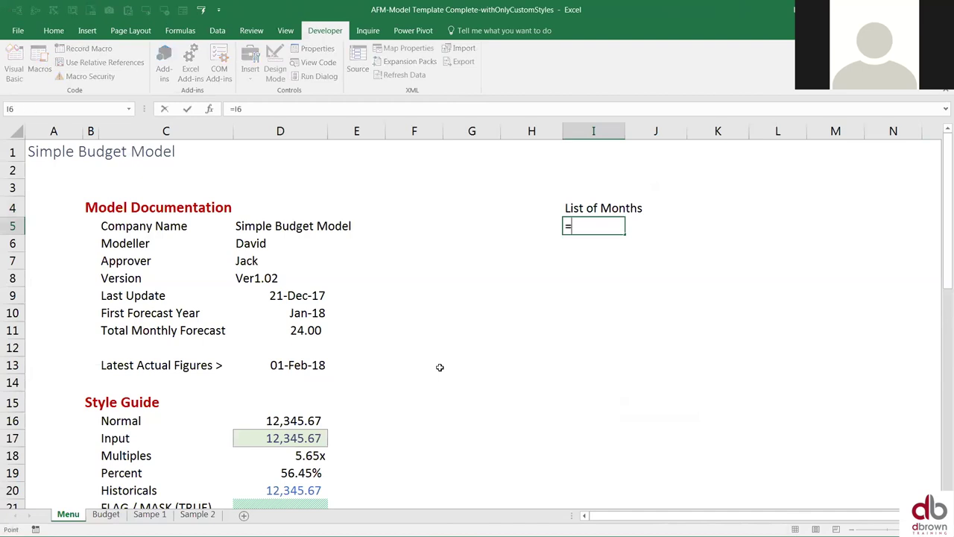
key("Left")
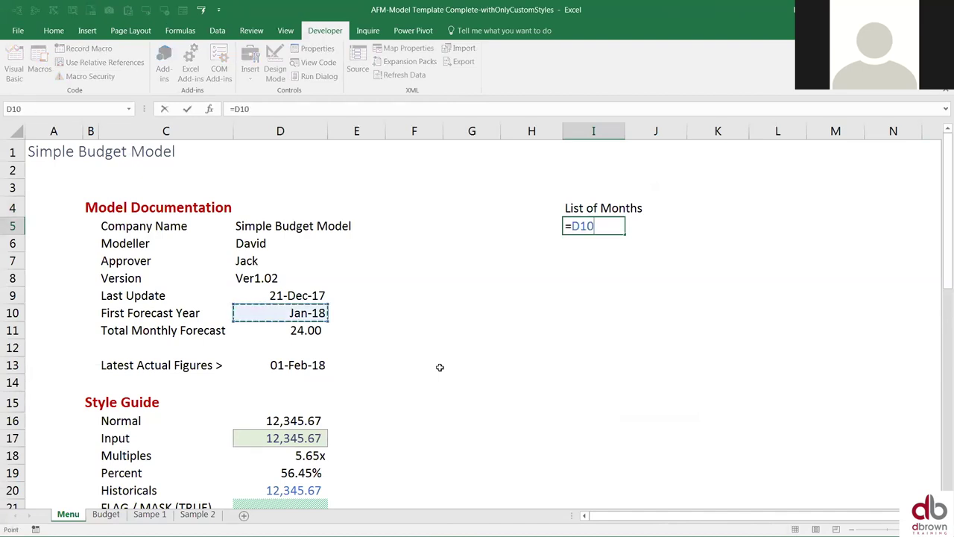
key("shift+Return")
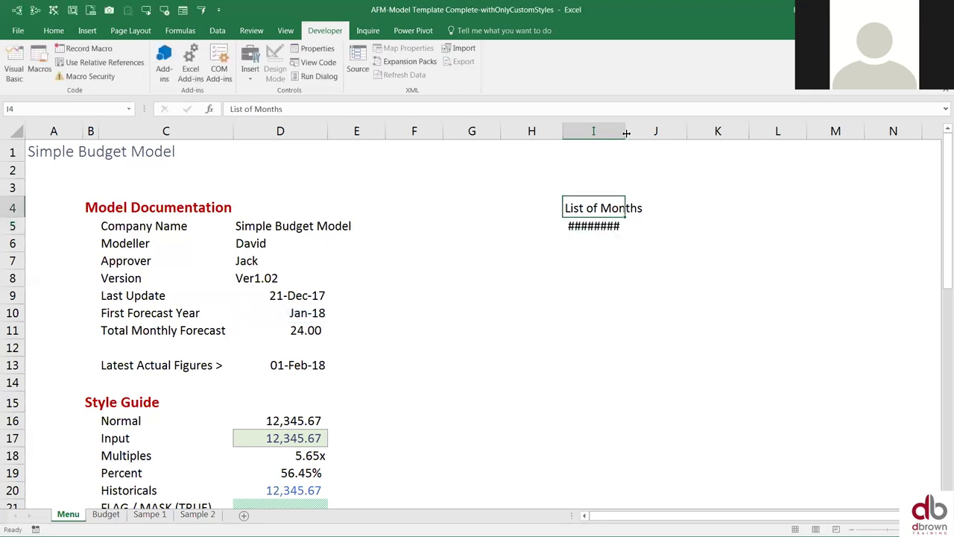
left_click(605, 226)
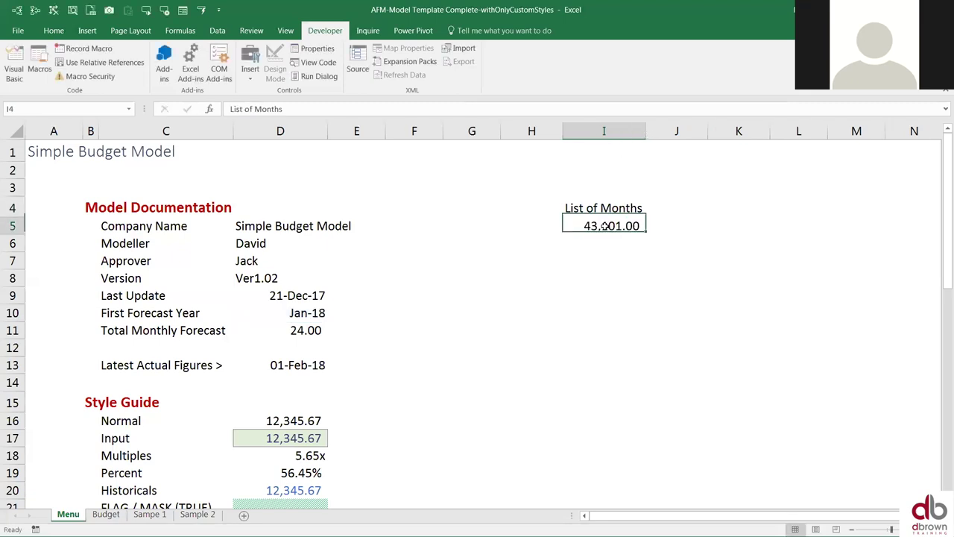
key("ctrl+shift+3")
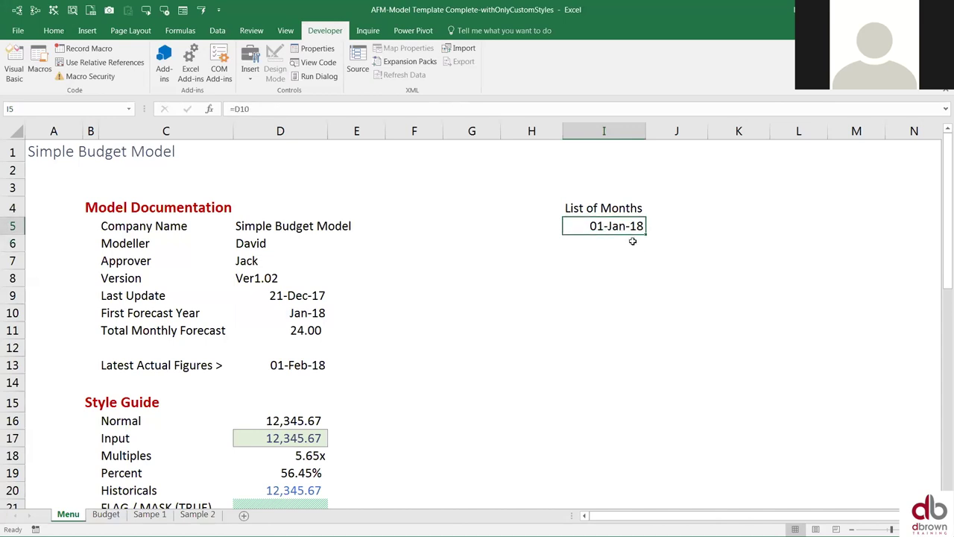
- Enter =EOMONTH(I5,1) in cell I6 and format it as a date
left_click(630, 242)
type("=")
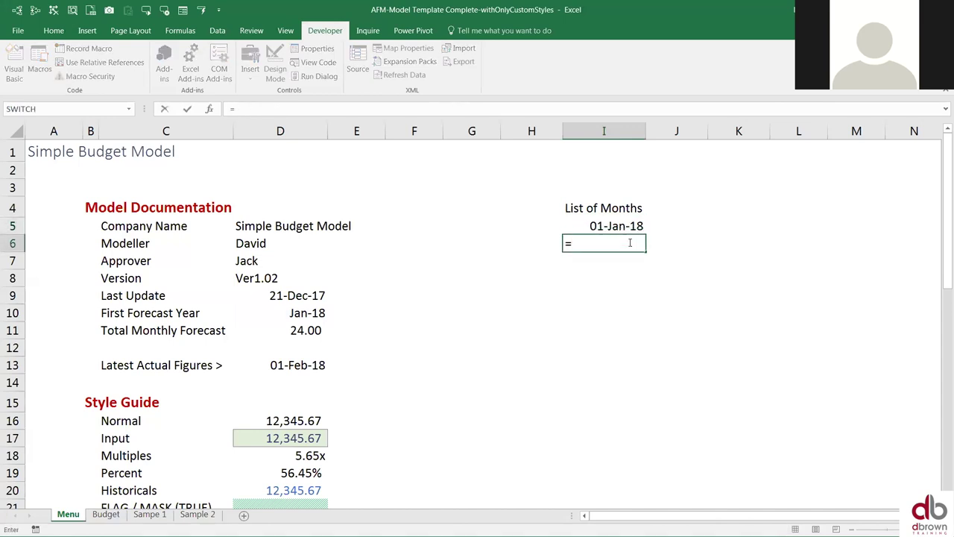
key("Up")
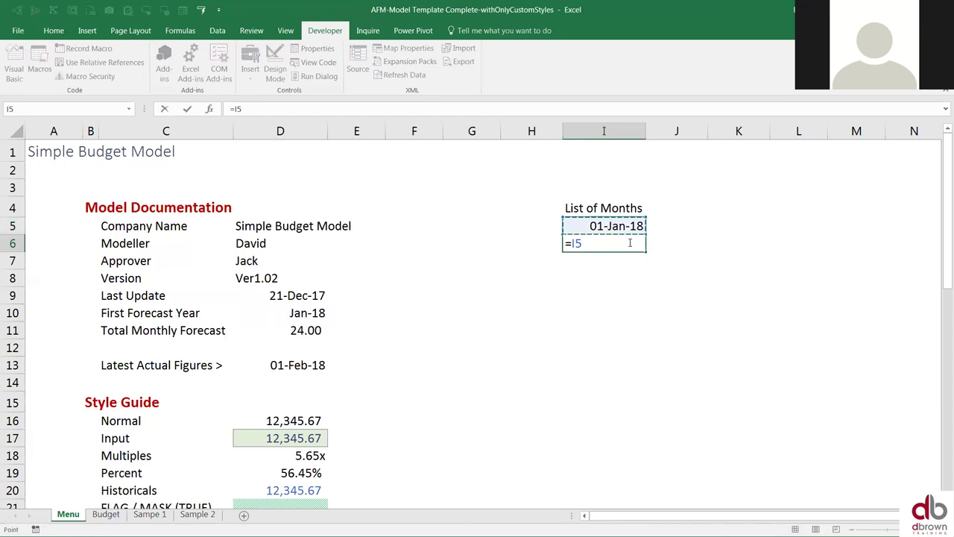
key("BackSpace")
key("BackSpace")
type("e")
key("BackSpace")
type("eom")
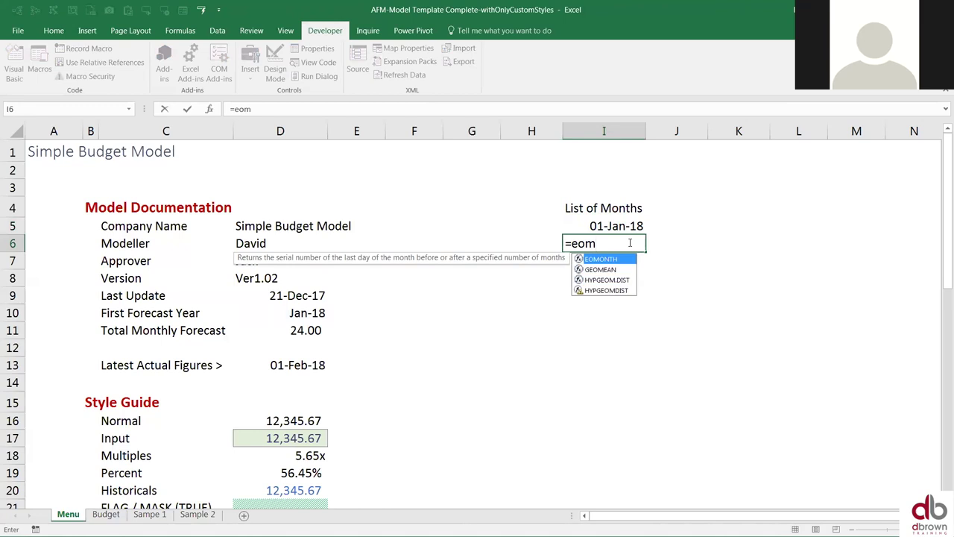
key("Tab")
key("Up")
type(",")
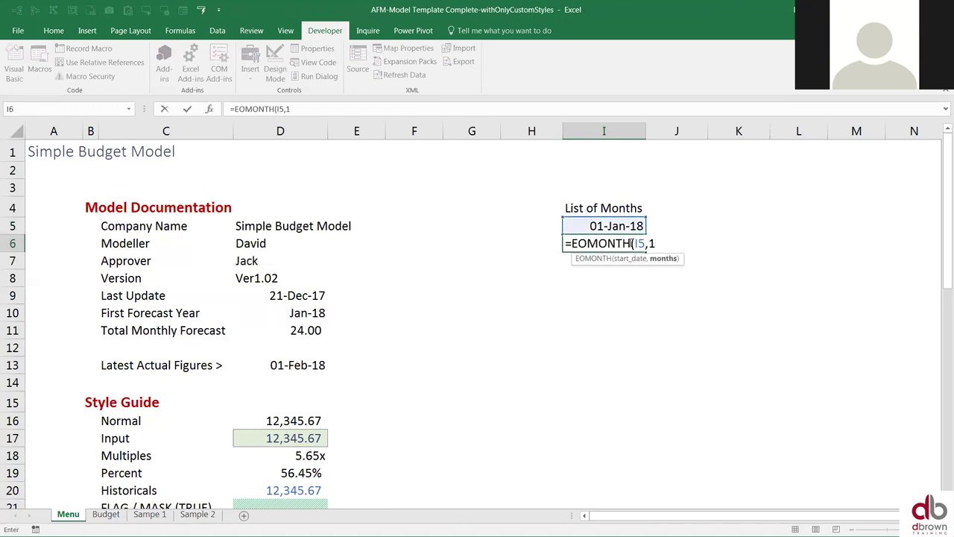
type("1)")
key("ctrl+Return")
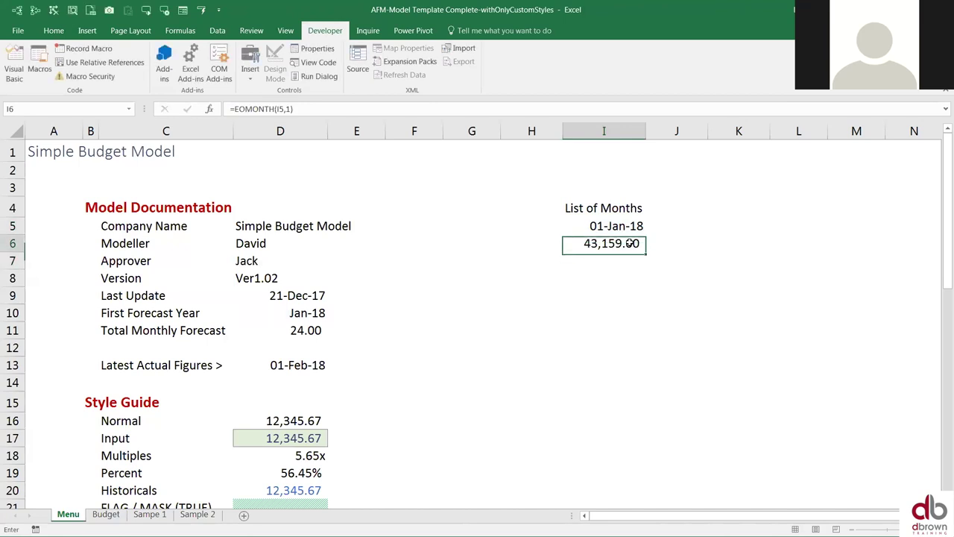
key("ctrl+shift+3")
key("Return")
- Fill the EOMONTH formula from I6 down column I to row 41
left_click(630, 243)
left_click_drag(647, 252, 646, 443)
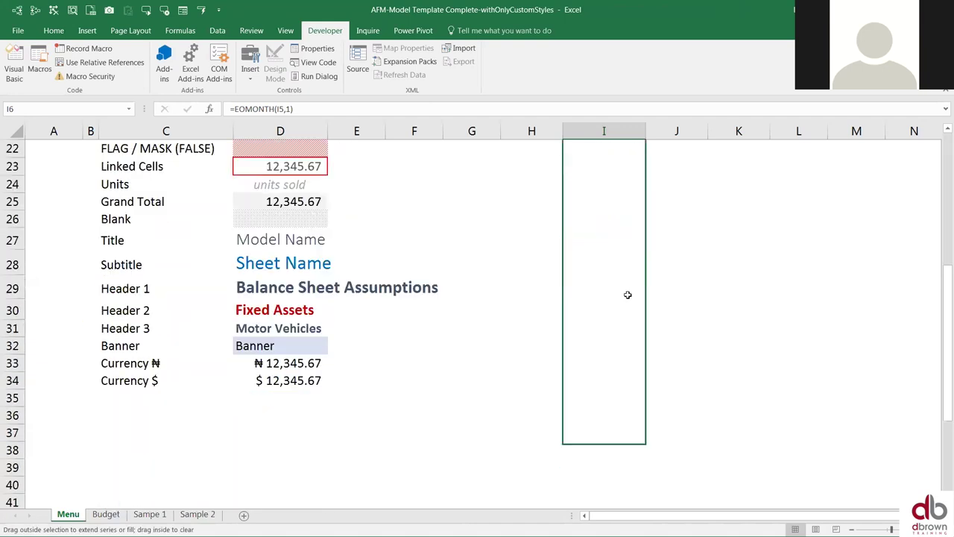
scroll(626, 236, "up", 7)
- Change the first month's formula in cell I5 to =EOMONTH(D10,0)
left_click_drag(626, 235, 627, 278)
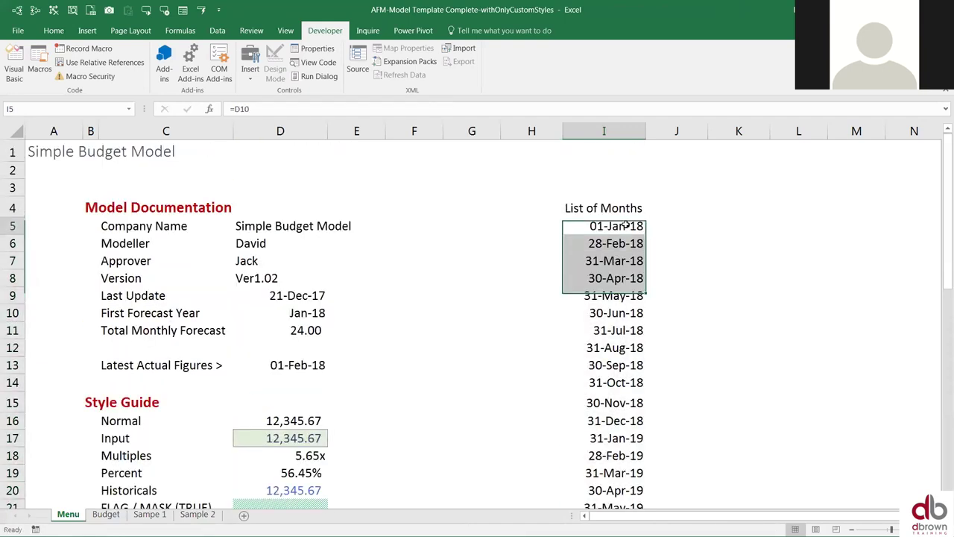
double_click(627, 226)
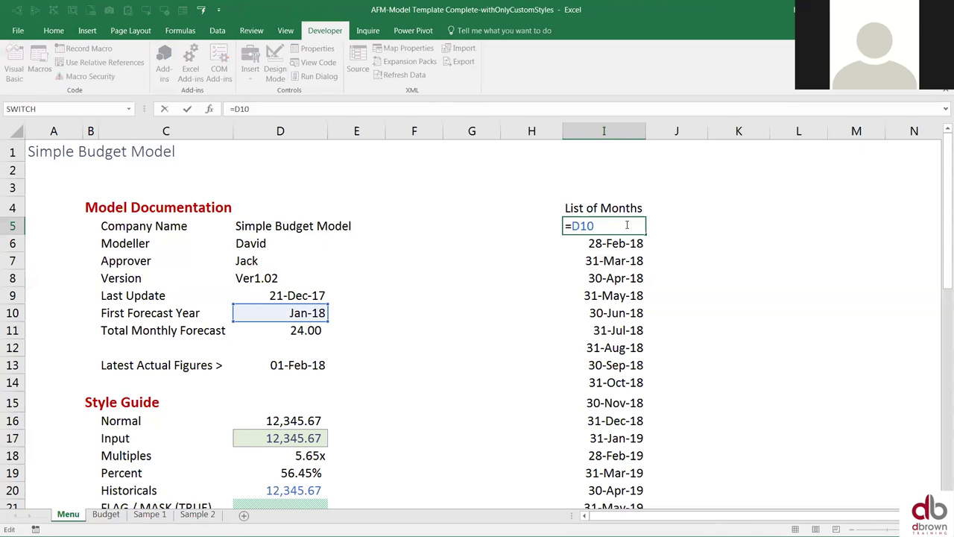
type("eo")
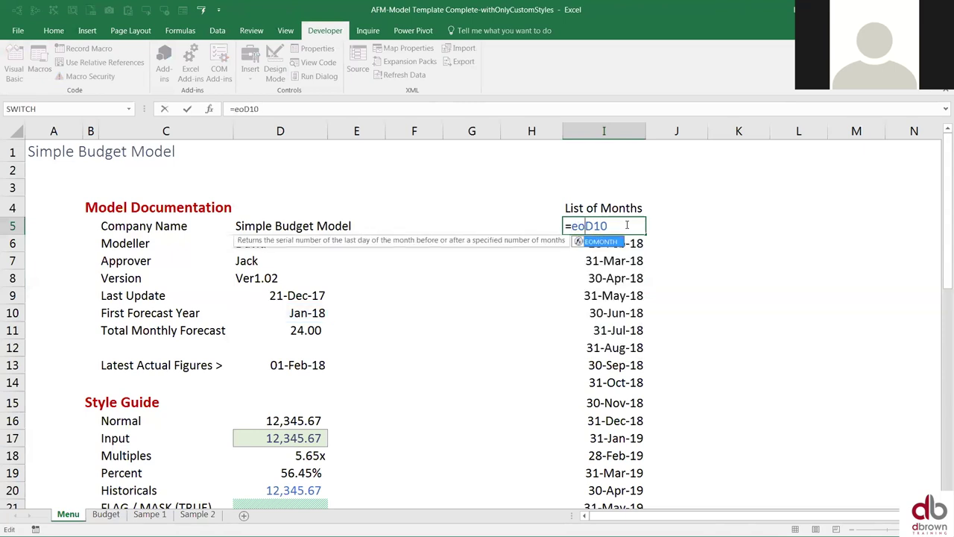
key("Tab")
type(",0")
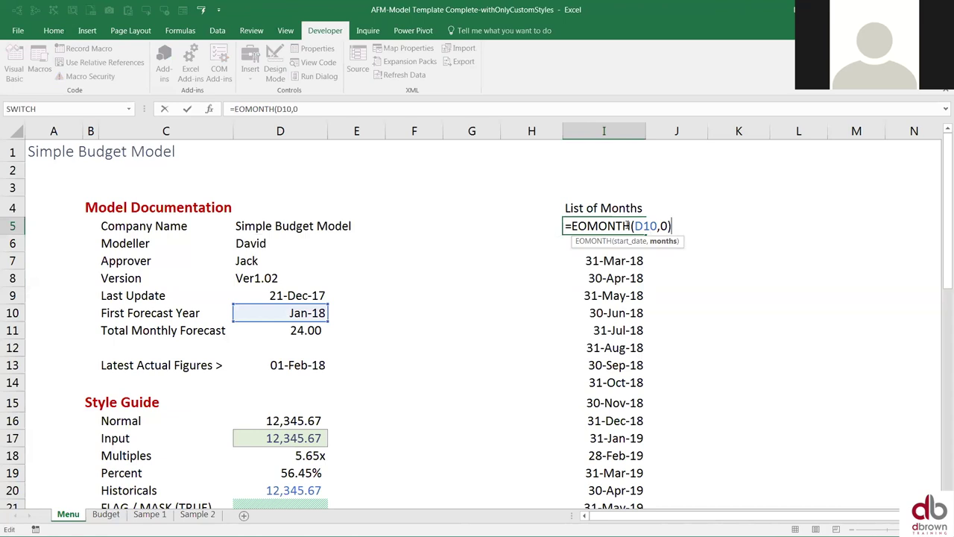
key("ctrl+Return")
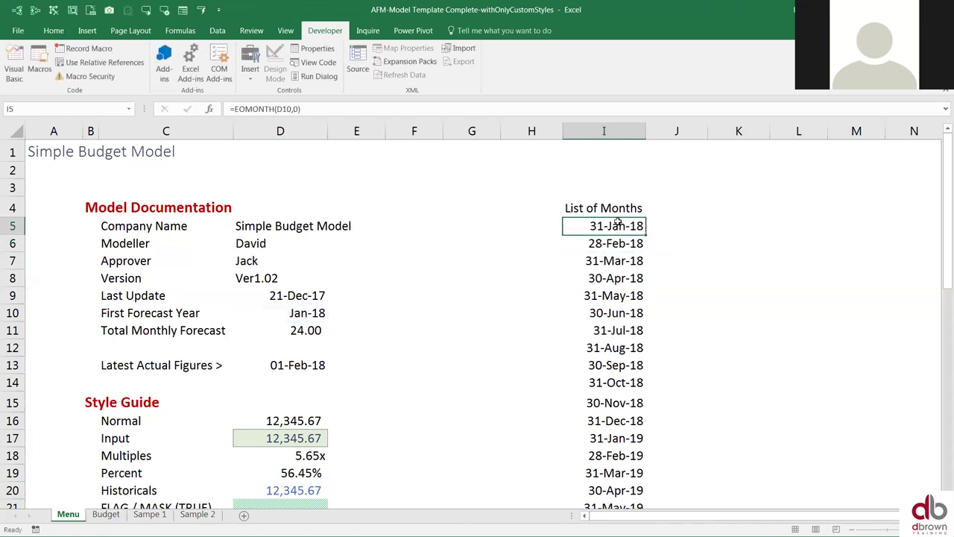
- Name the list of months in I5:I41 L_Dates and switch to the Budget sheet
key("ctrl+shift+Down")
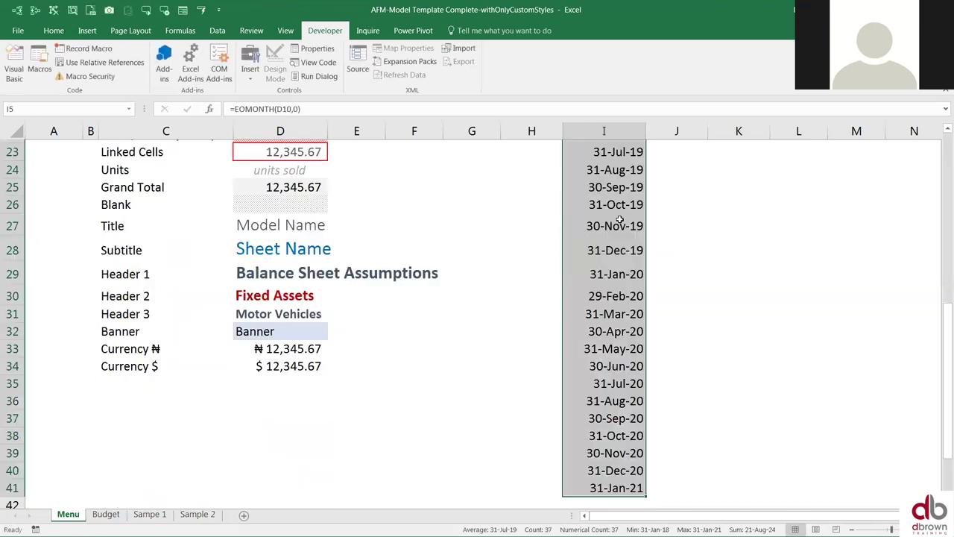
scroll(623, 218, "up", 2)
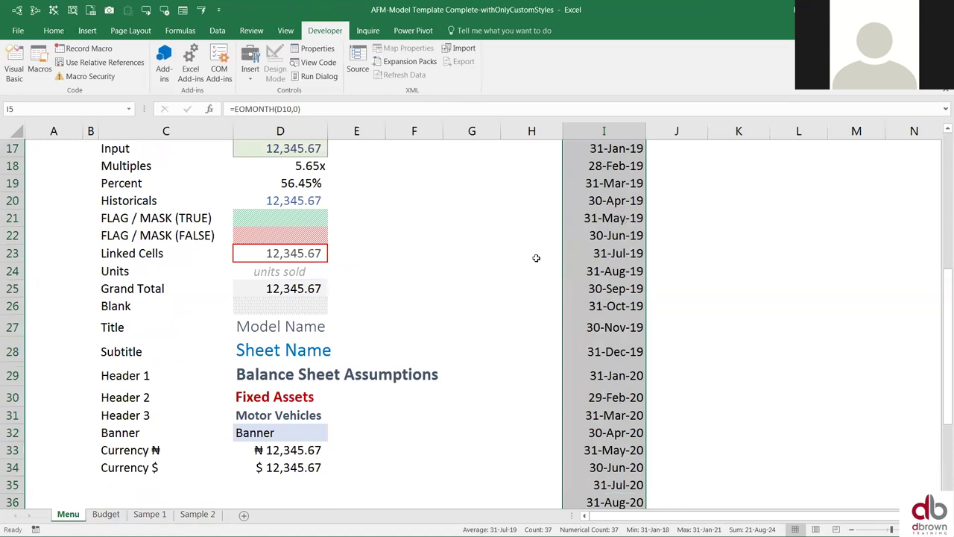
scroll(72, 125, "up", 6)
left_click(80, 108)
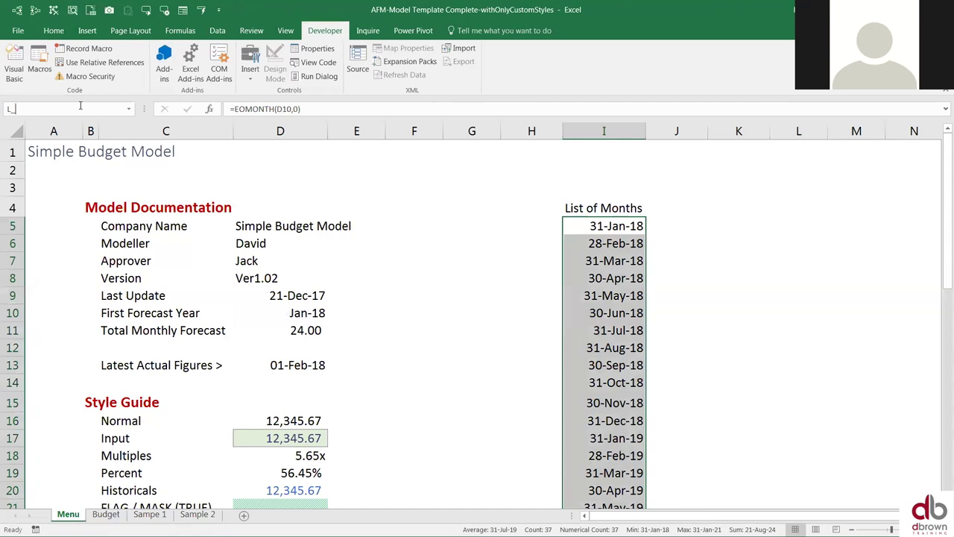
key("Return")
key("ctrl+Page_Down")
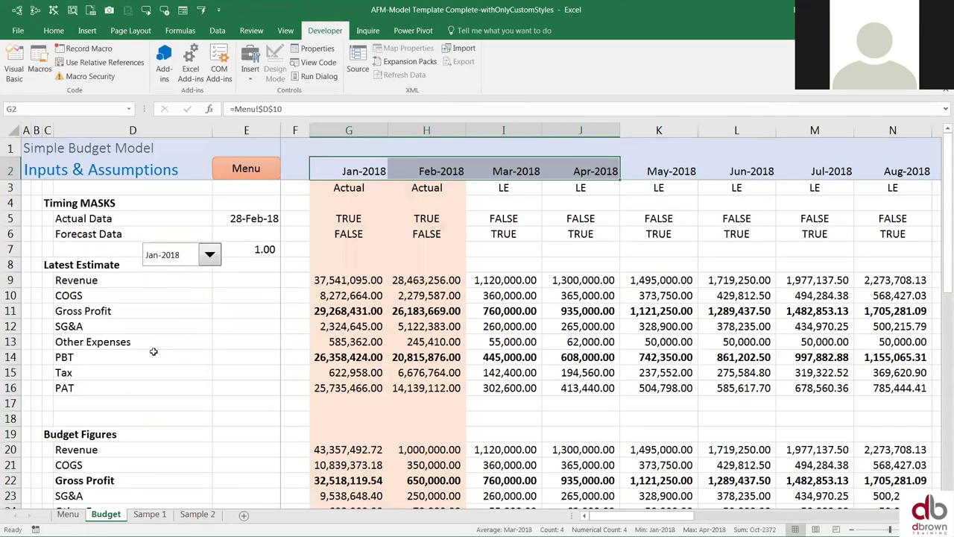
- Try to replace the combo box's input range with a range name starting with LMont
left_click(181, 254, "ctrl")
key("ctrl+1")
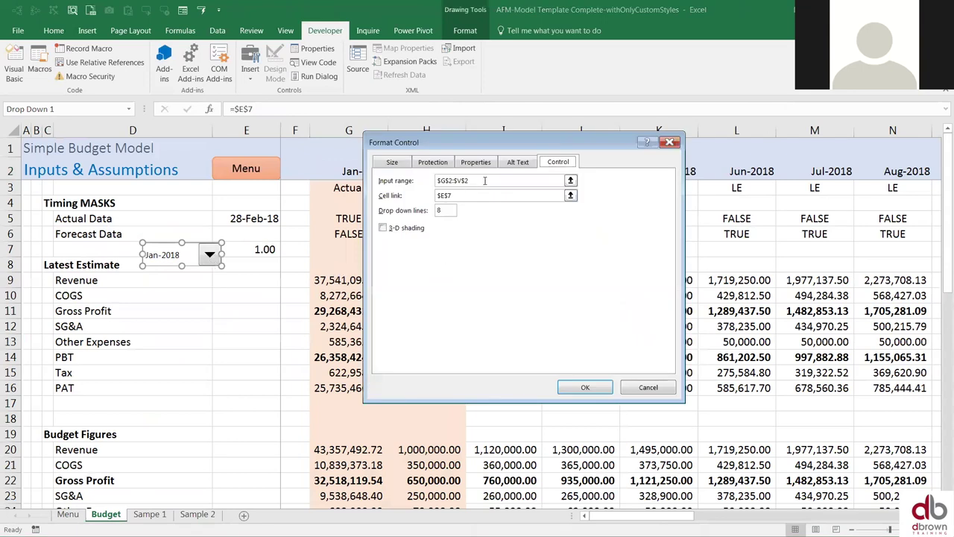
left_click(458, 180)
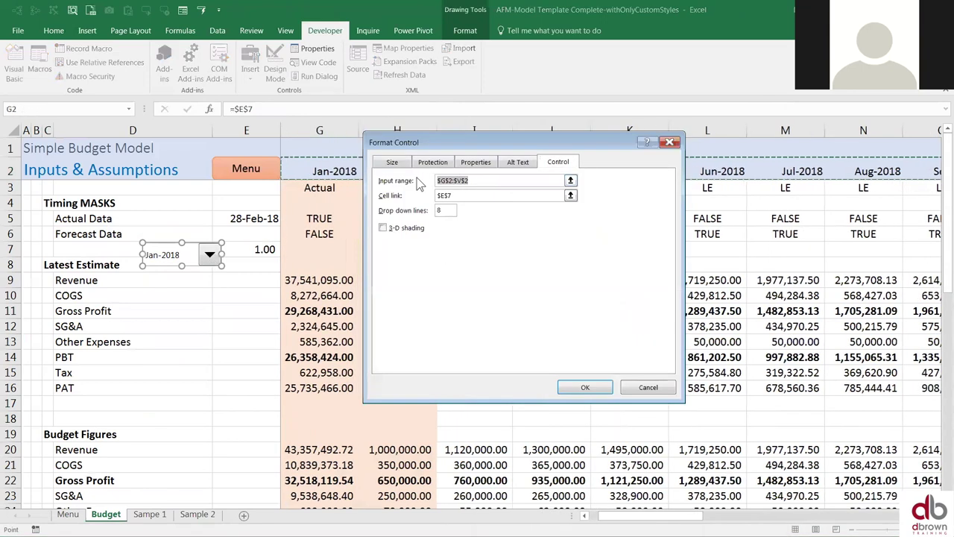
key("Delete")
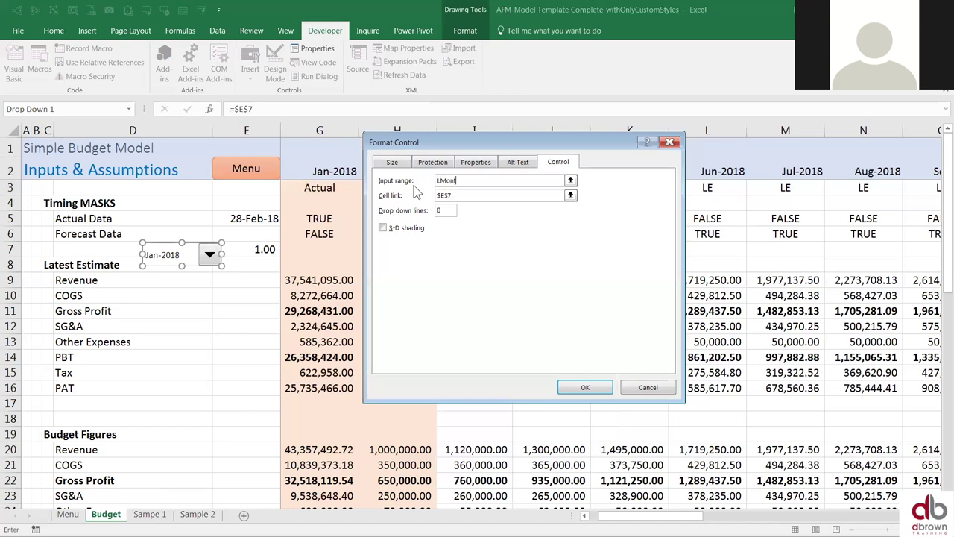
key("Return")
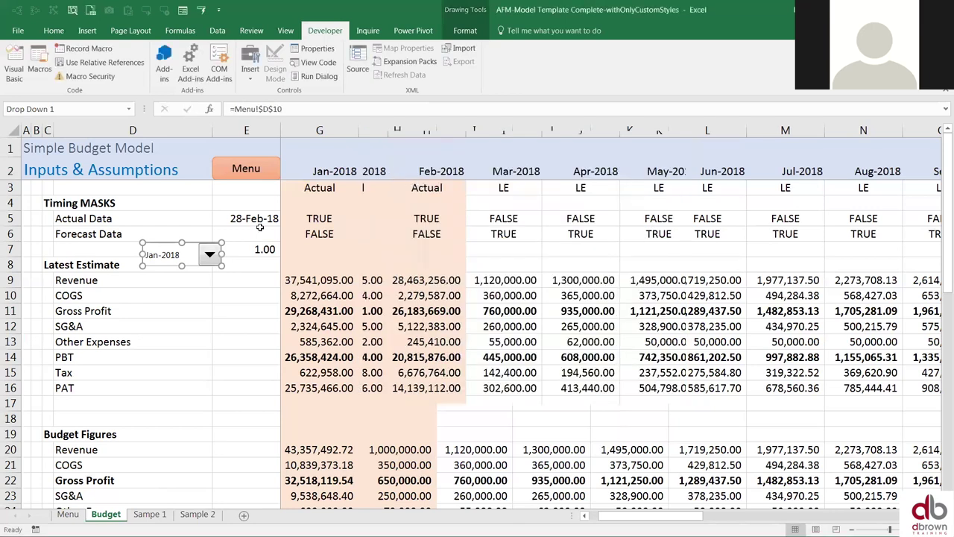
- Look up the workbook's defined names to find the name of the month list, without pasting it
left_click(235, 311)
left_click(228, 325)
left_click(230, 313)
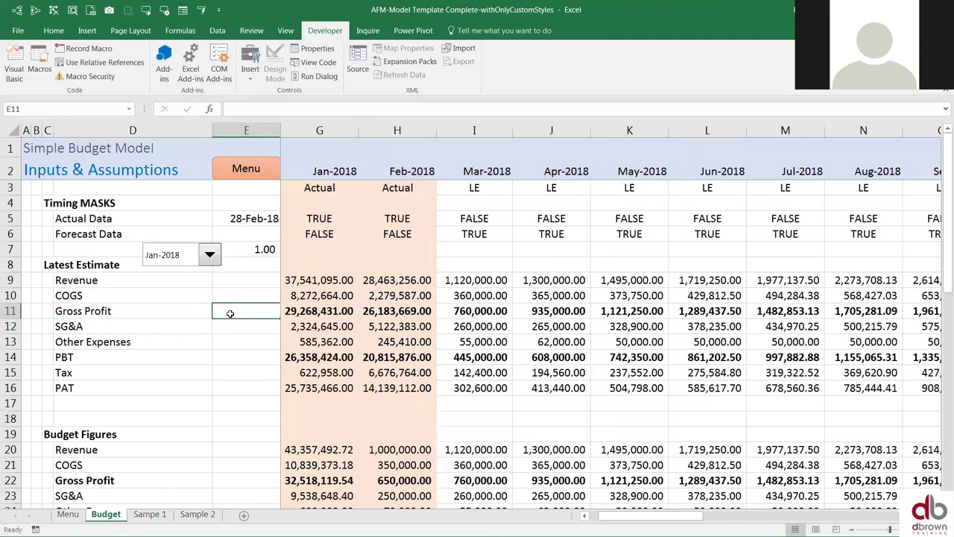
key("F3")
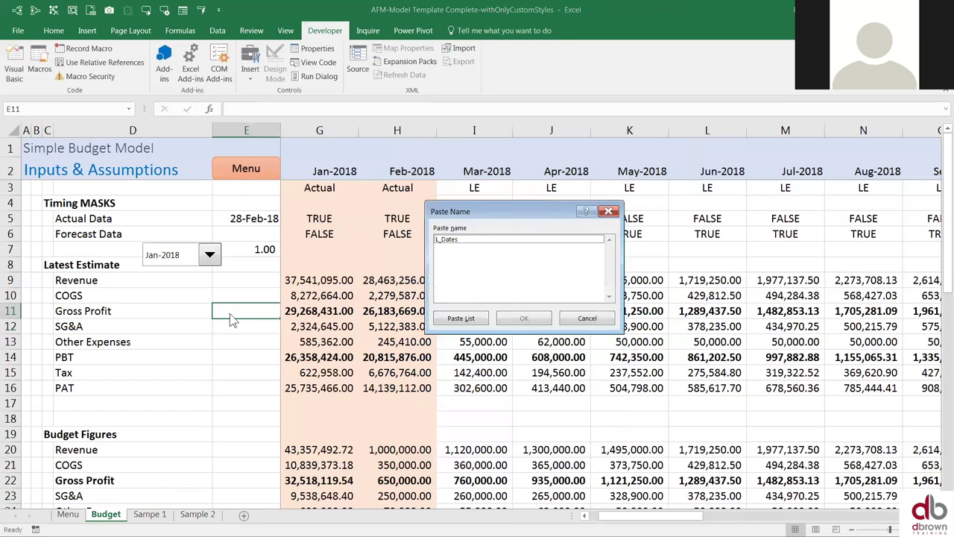
left_click(450, 241)
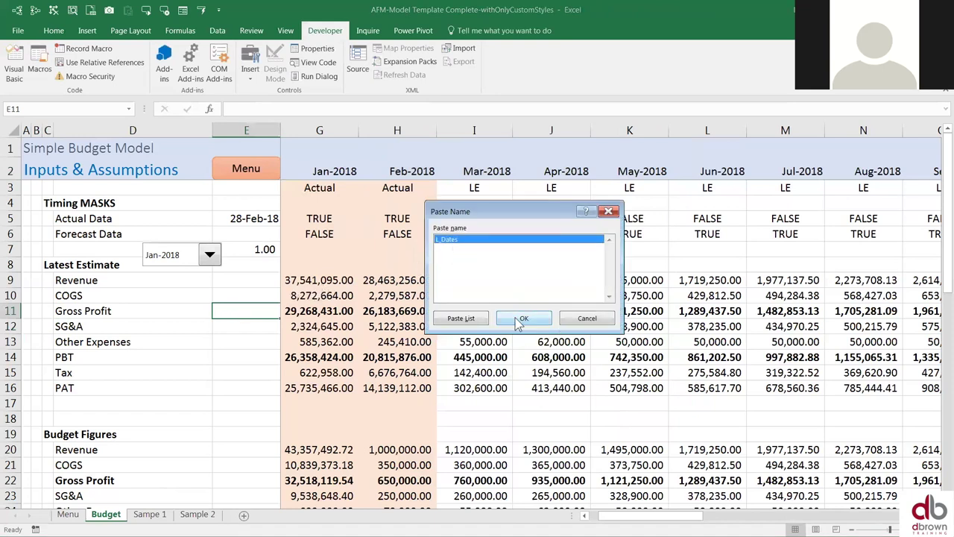
left_click(606, 319)
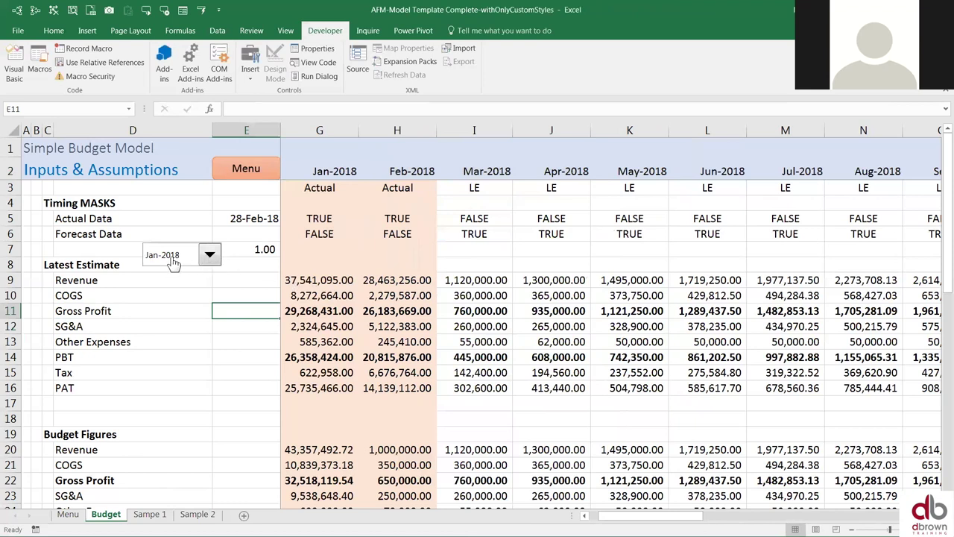
- Set the combo box's input range to the named range L_Dates and open its list to check the months
right_click(173, 261)
key("Escape")
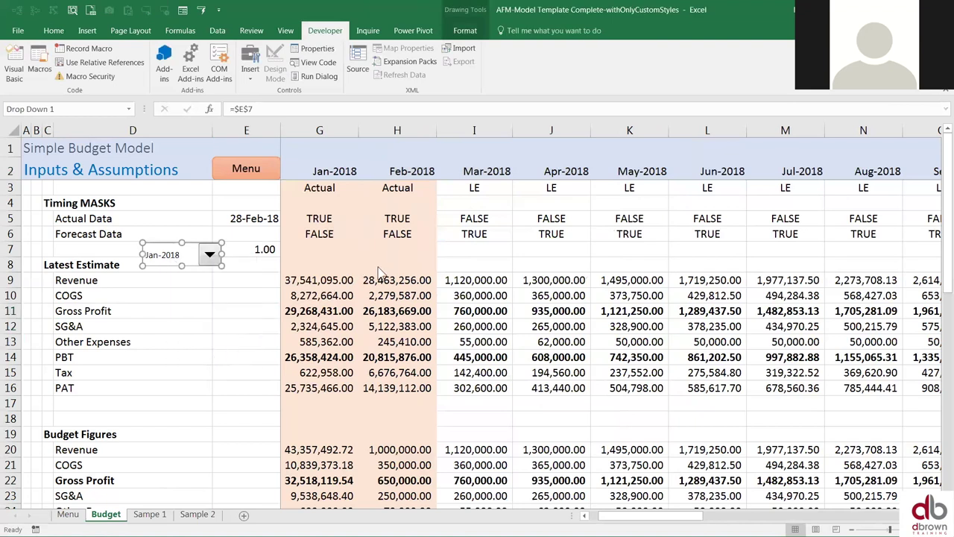
key("ctrl+1")
left_click_drag(481, 181, 439, 181)
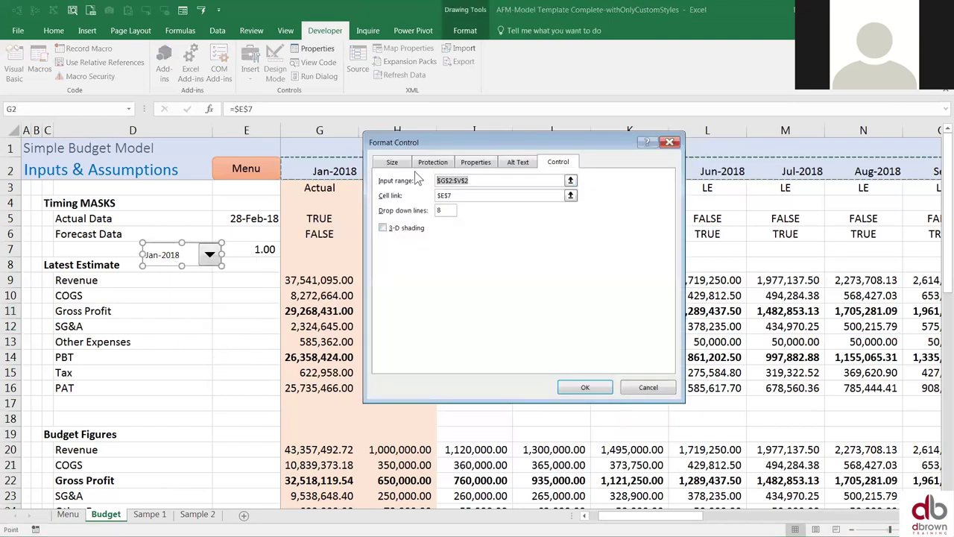
key("BackSpace")
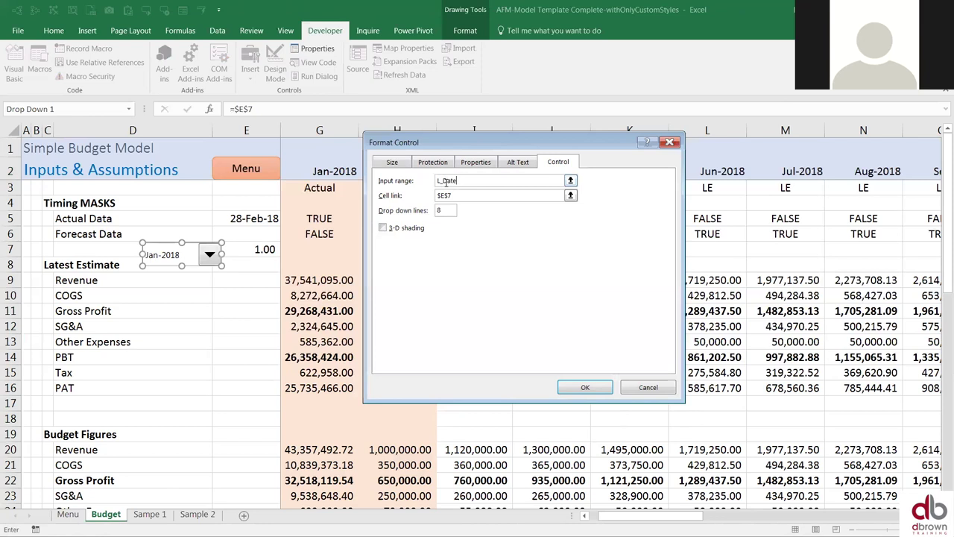
key("Return")
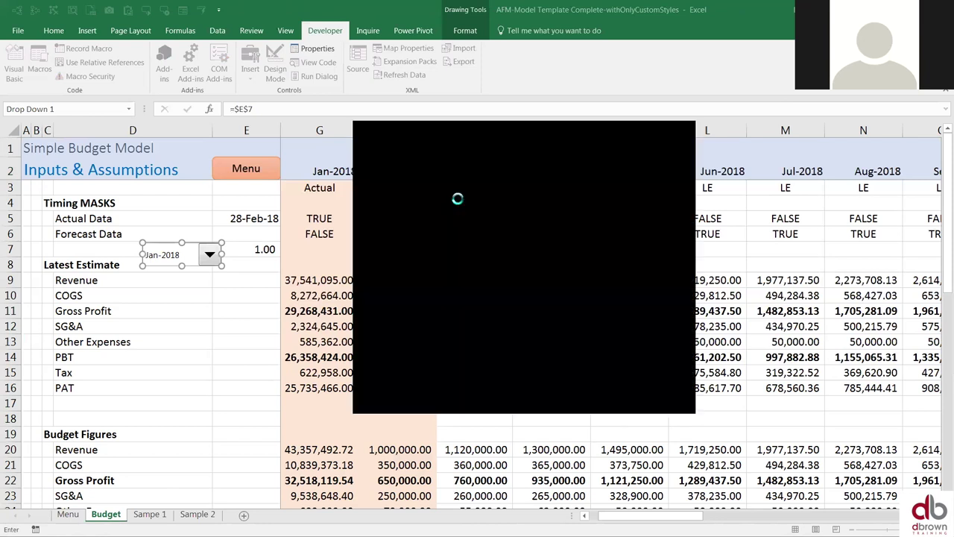
left_click(481, 309)
left_click(464, 180)
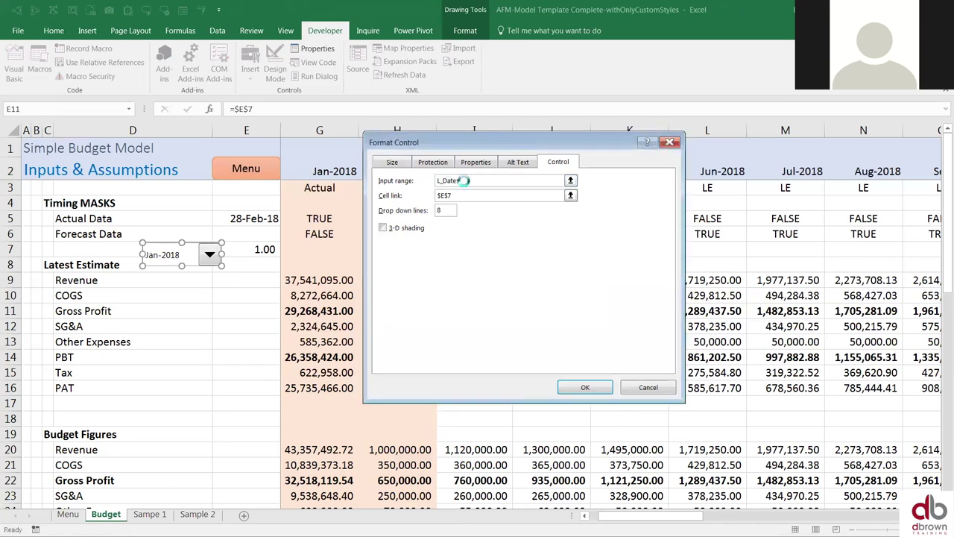
key("Return")
left_click(168, 310)
key("Escape")
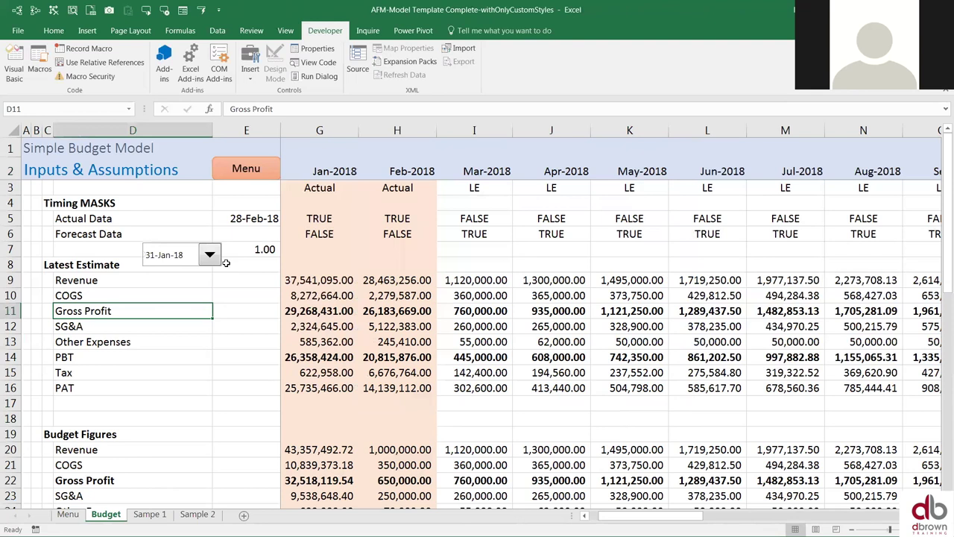
left_click(210, 254)
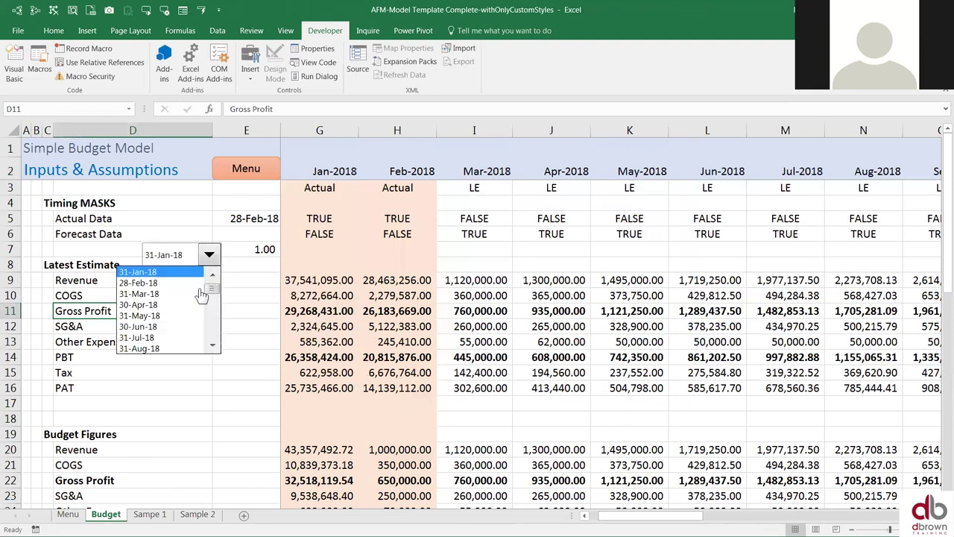
- Test the combo box by choosing 28-Feb-18, 30-Nov-18 and 28-Feb-18 again from its month list
left_click(160, 282)
left_click(210, 255)
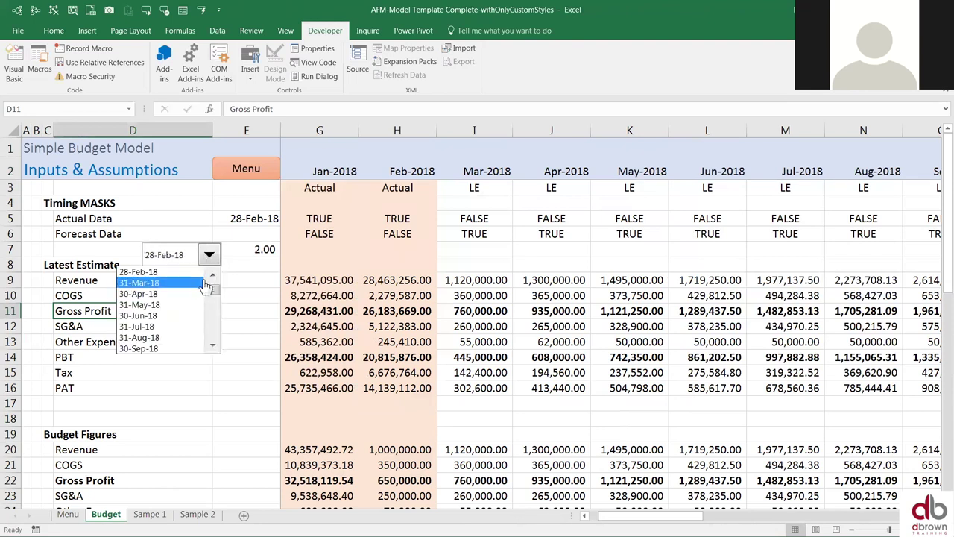
left_click(212, 302)
left_click(152, 284)
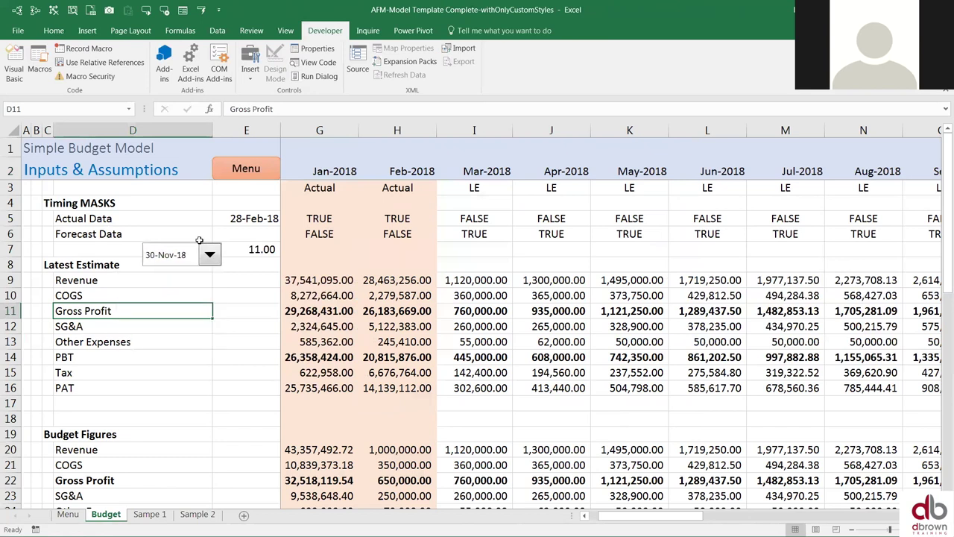
left_click(202, 258)
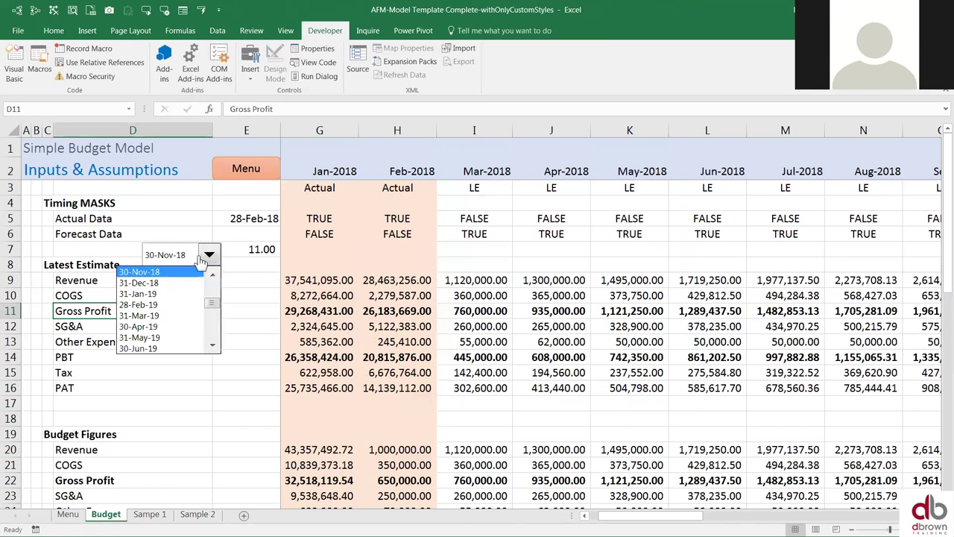
left_click(213, 292)
left_click(157, 284)
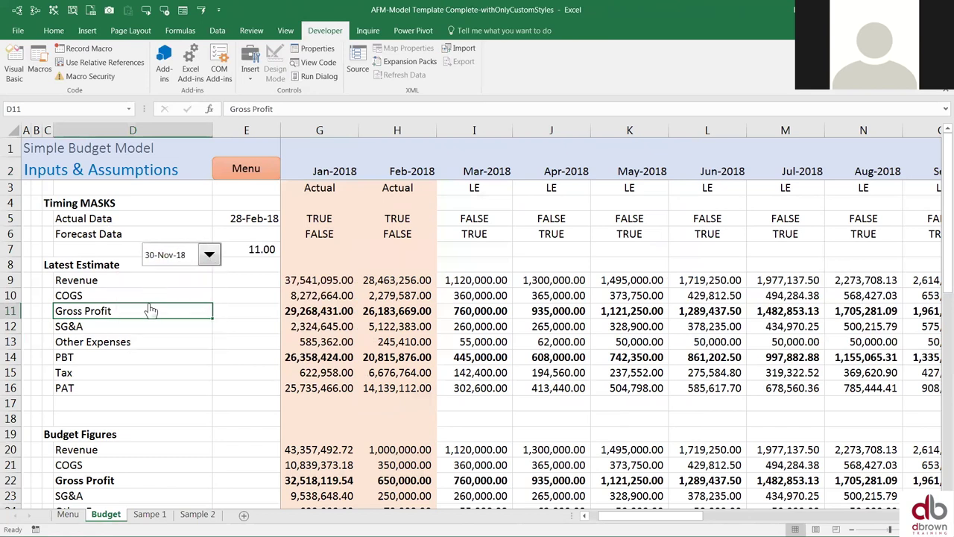
- Choose 31-Jan-18 and finally 30-Apr-18 in the combo box, and select the linked cell E7 to check its index number
left_click(209, 255)
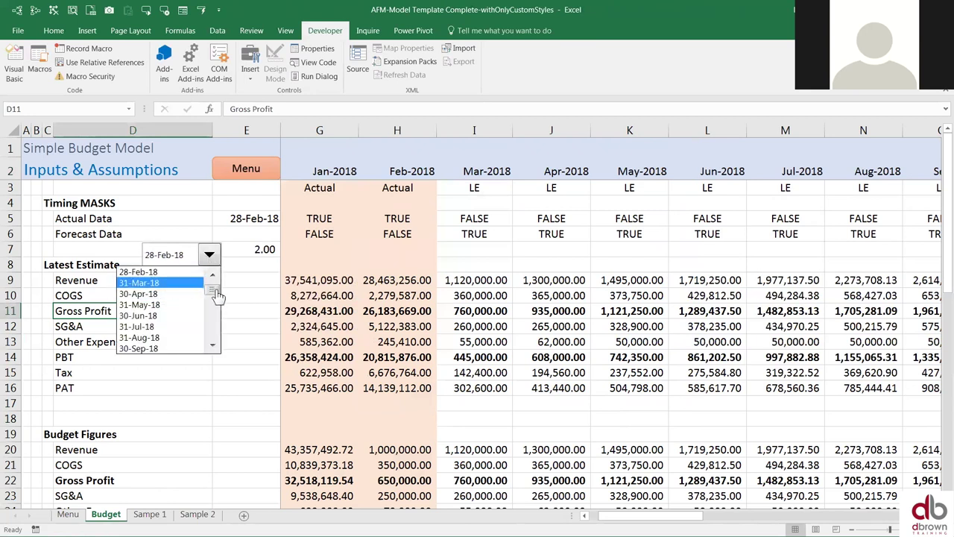
scroll(211, 287, "up", 1)
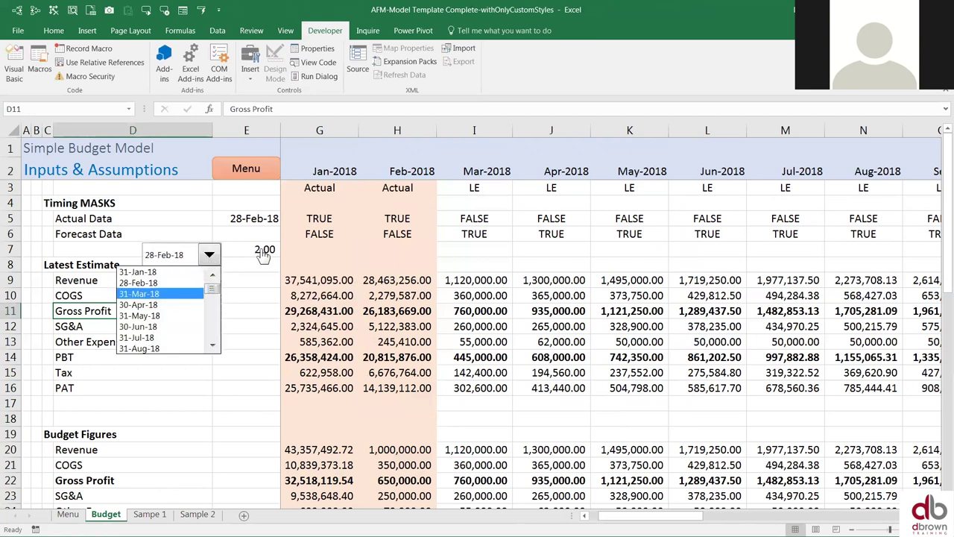
left_click(186, 272)
left_click(209, 256)
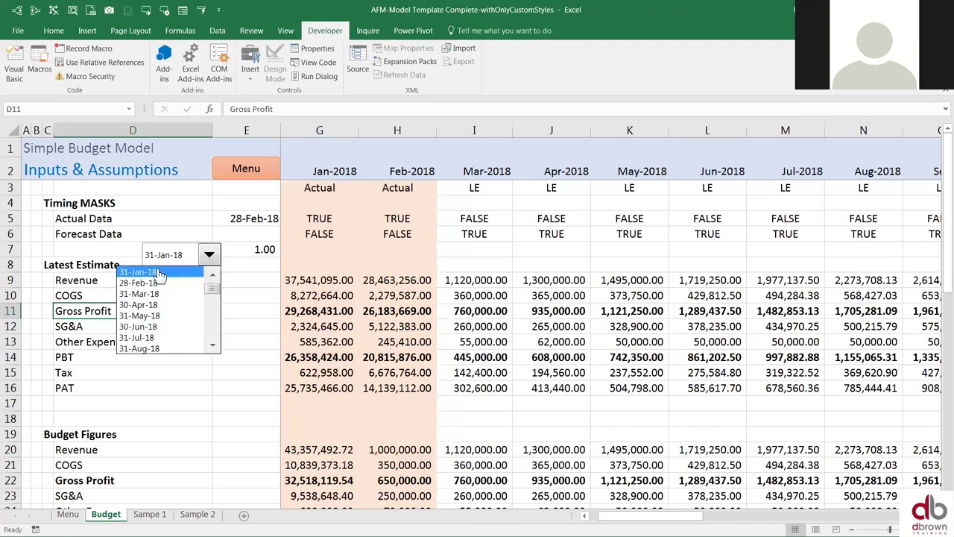
left_click(135, 307)
left_click(222, 251)
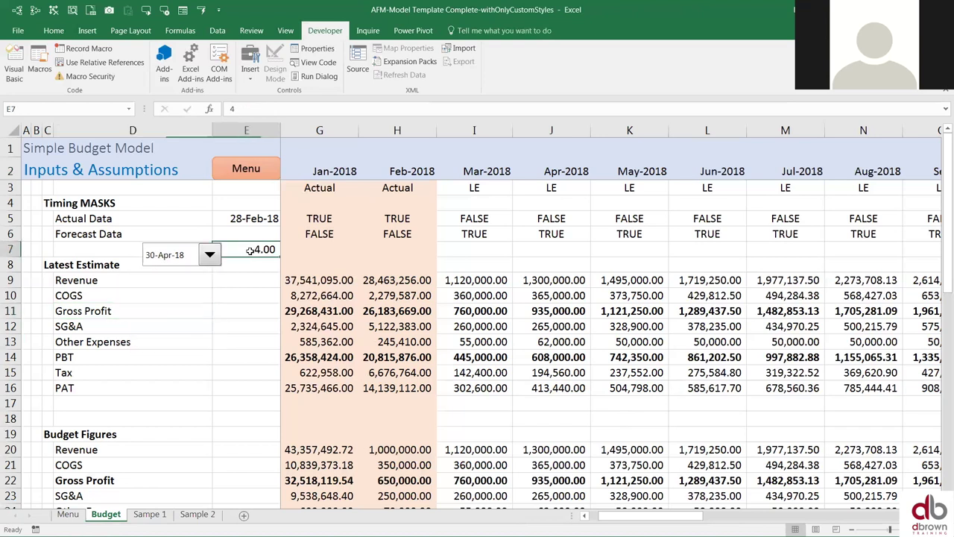
- Move the combo box down to the COGS and Gross Profit rows, clear of the linked cell E7
right_click(185, 260)
key("Escape")
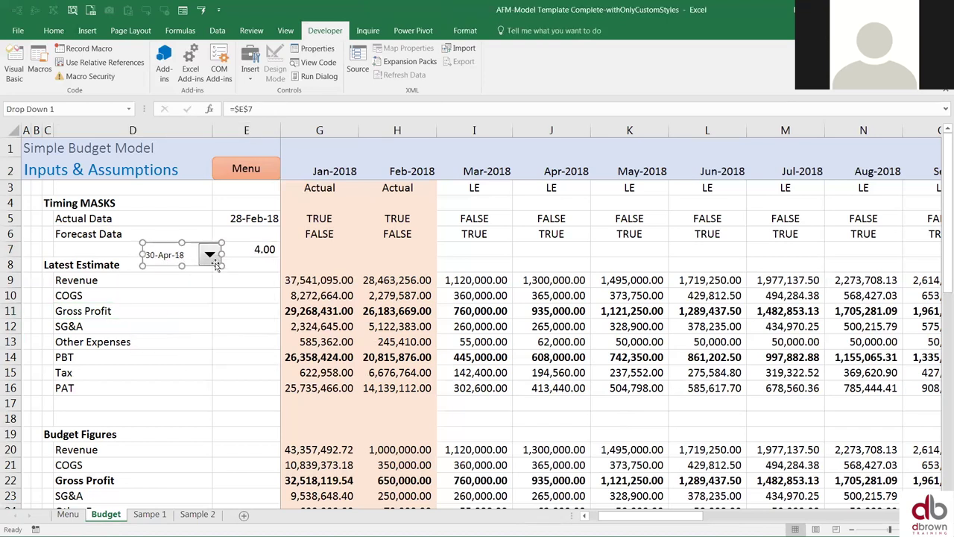
left_click_drag(185, 261, 222, 307)
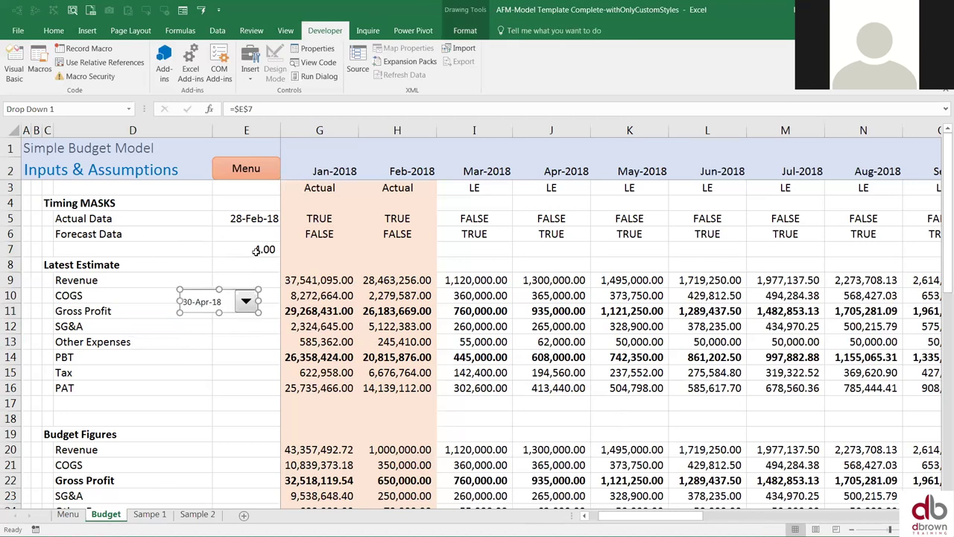
left_click(255, 251)
left_click(253, 218)
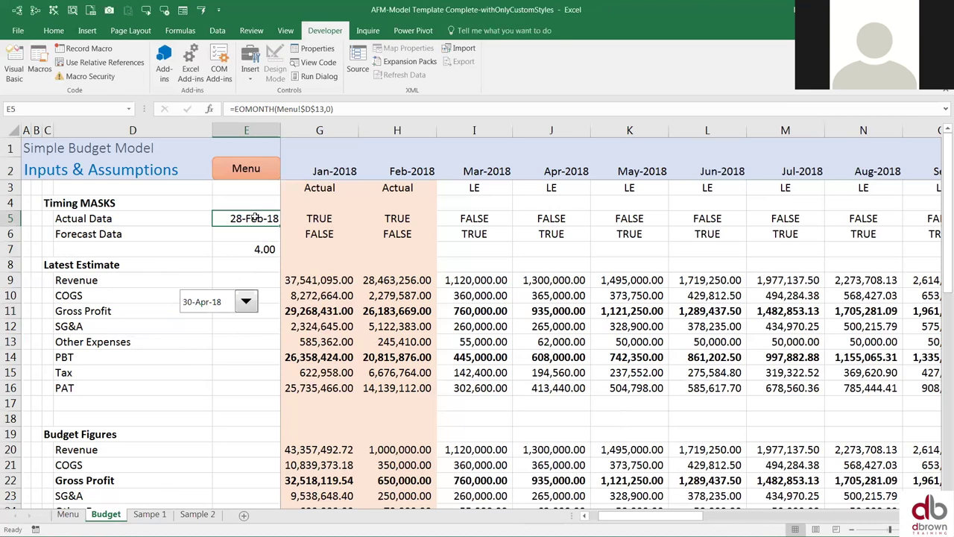
type("=inde")
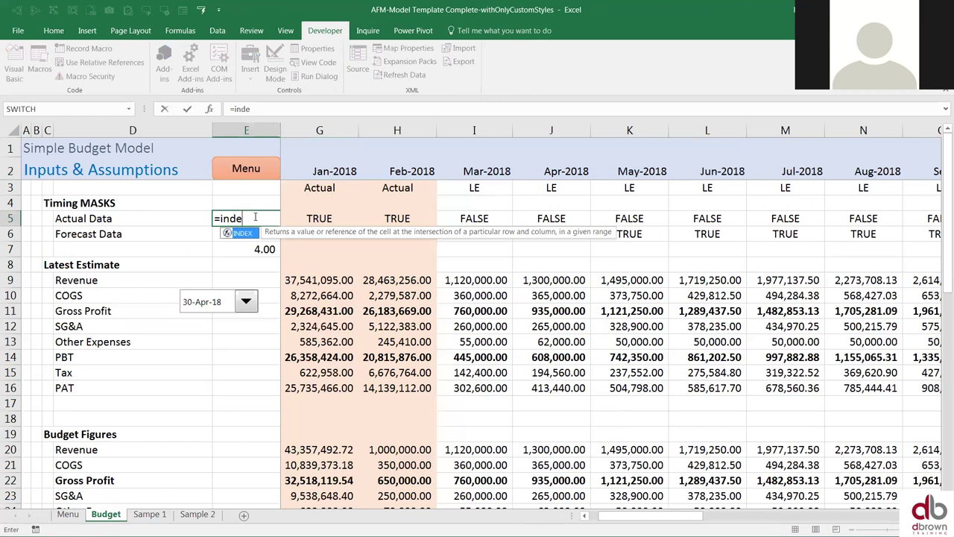
key("Tab")
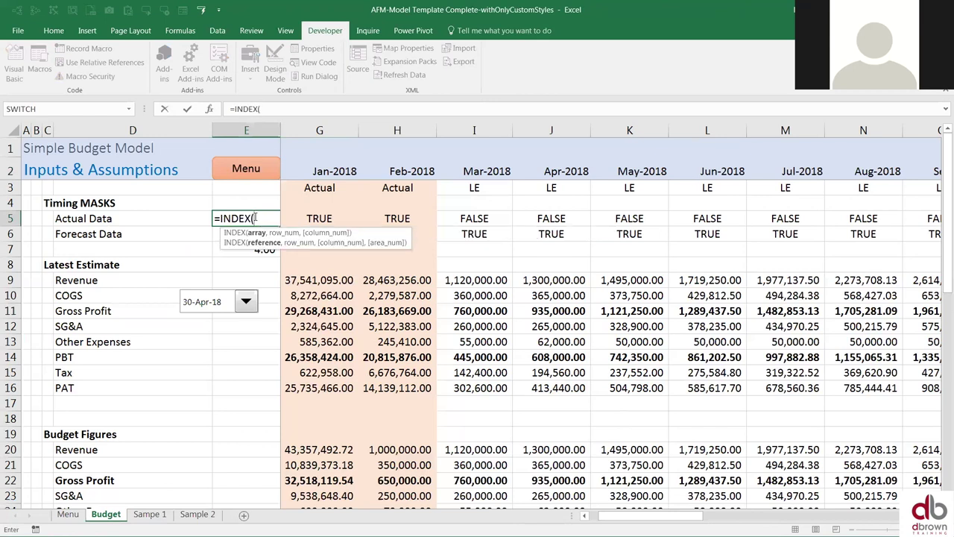
key("ctrl+a")
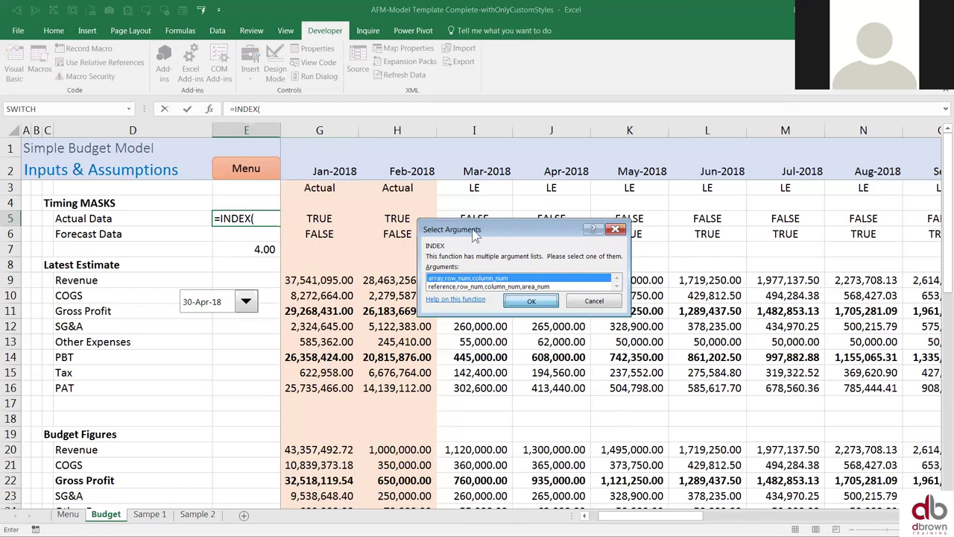
left_click(513, 301)
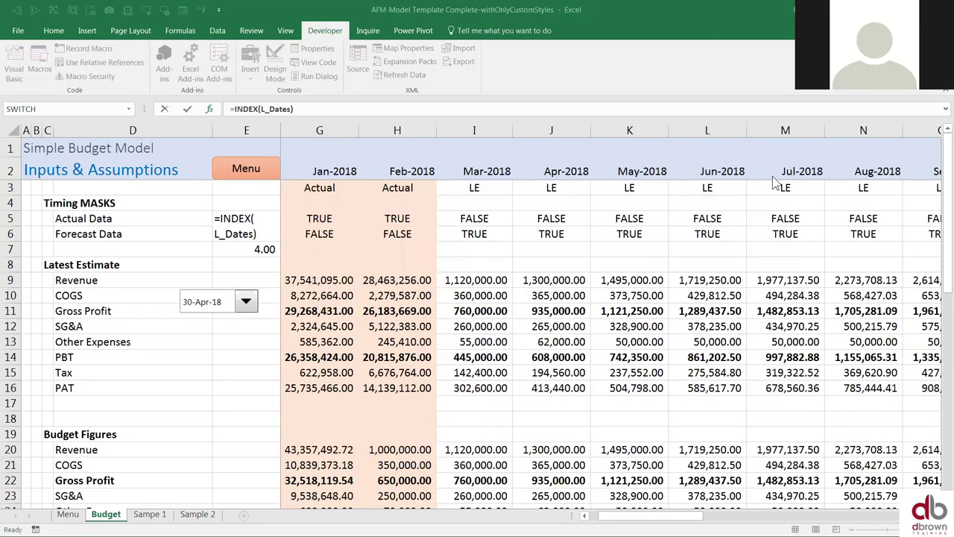
- Move the combo box up to the Revenue row, just below the linked cell E7, and deselect it
left_click(209, 269)
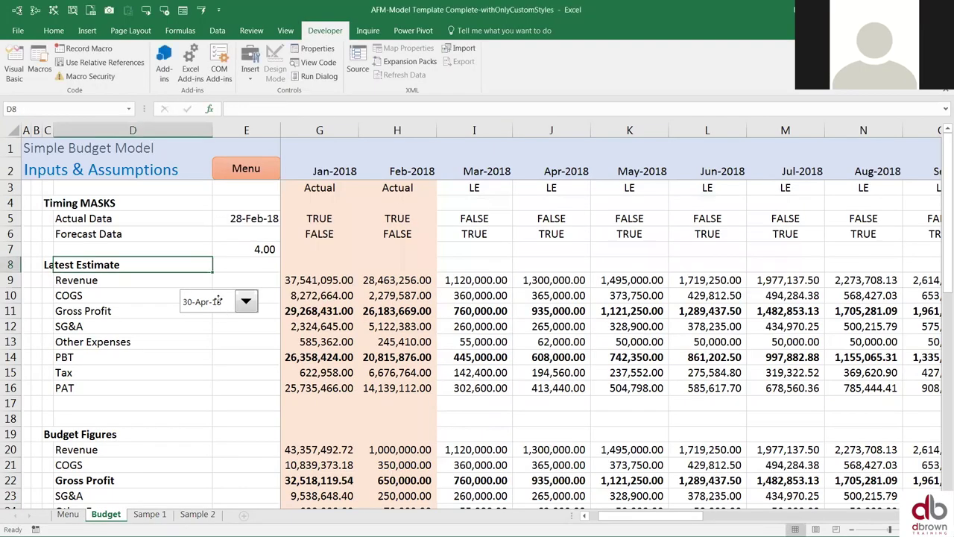
left_click(216, 301, "ctrl")
mouse_move(216, 300)
left_mouse_down()
mouse_move(218, 269)
mouse_move(217, 295)
mouse_move(238, 302)
mouse_move(223, 281)
left_mouse_up()
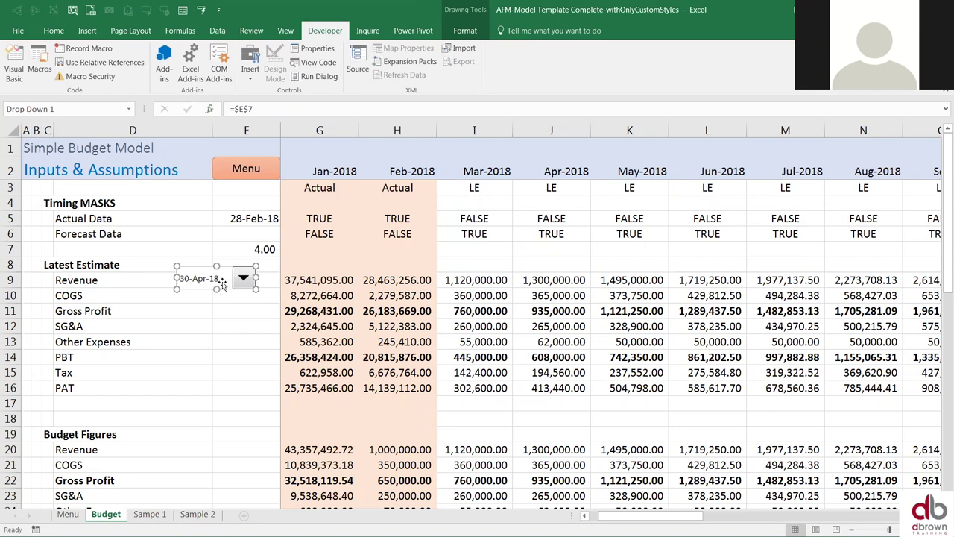
left_click(229, 343)
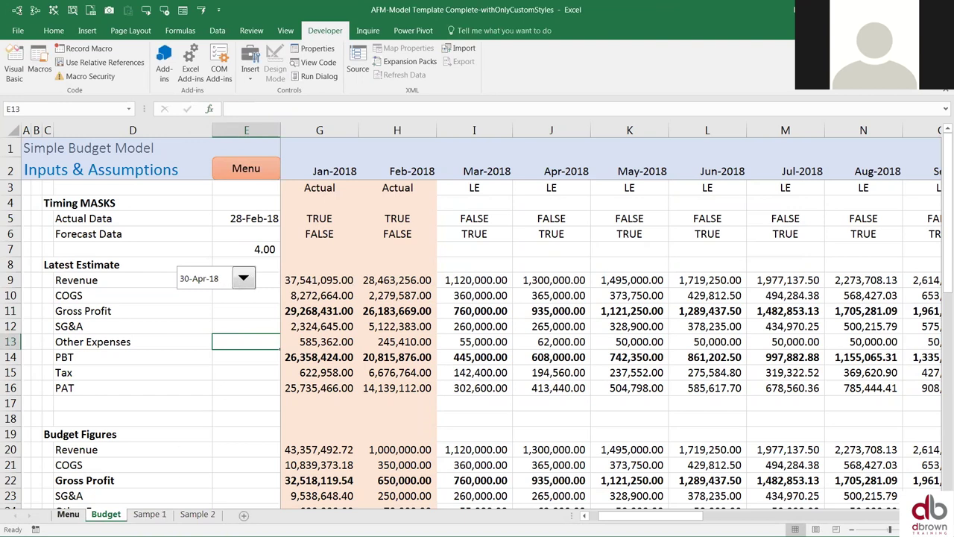
- Bold the List of Months heading in I4 on the Menu sheet and select the full L_Dates range below it
left_click(67, 515)
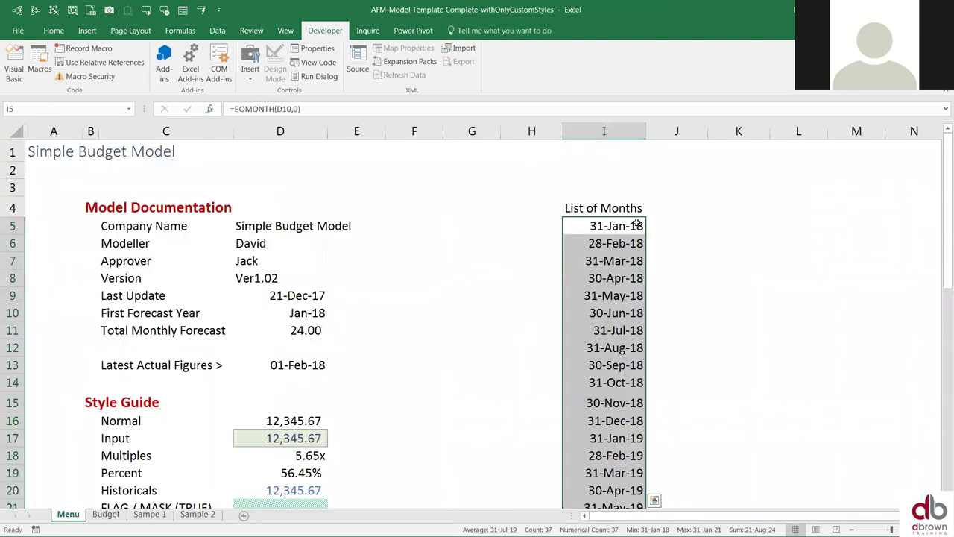
left_click(610, 209)
left_click_drag(617, 225, 609, 335)
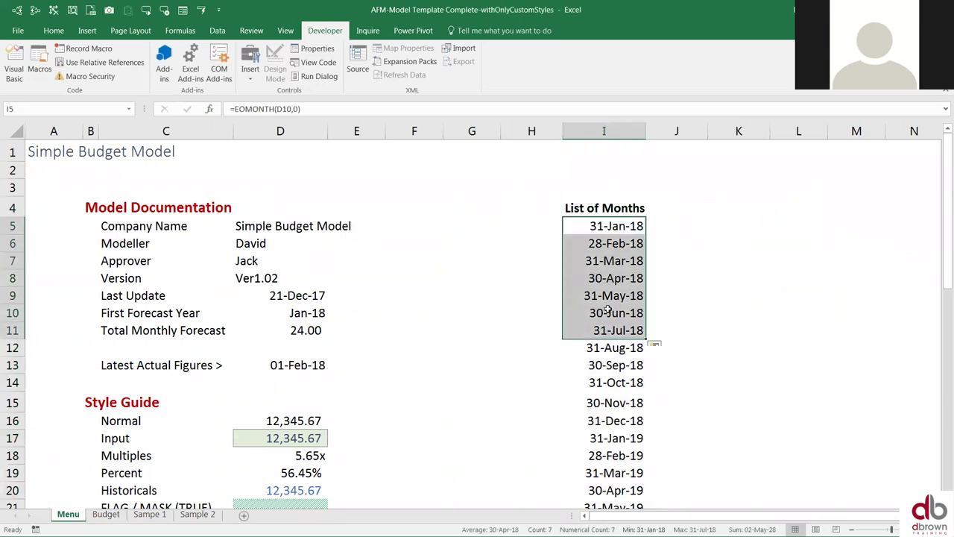
left_click(608, 224)
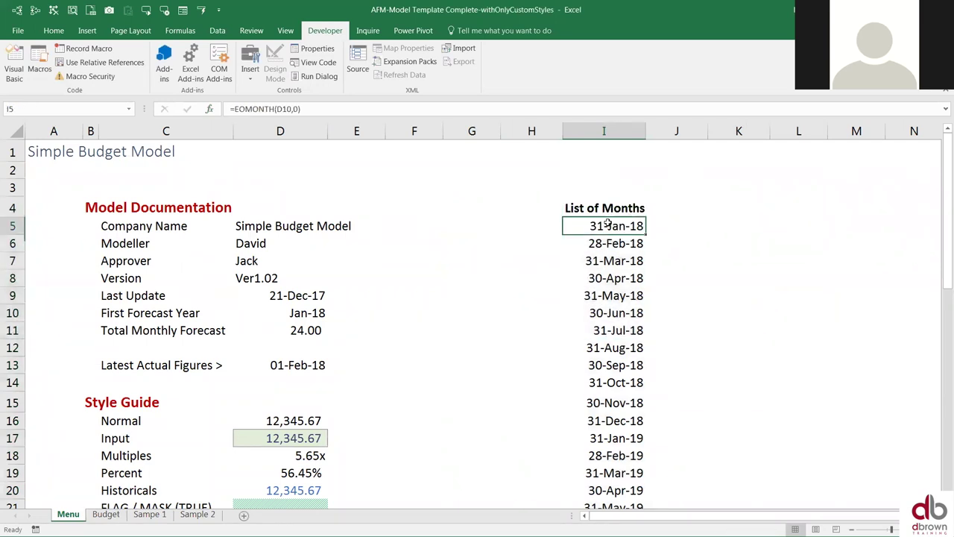
key("ctrl+shift+Down")
key("ctrl+BackSpace")
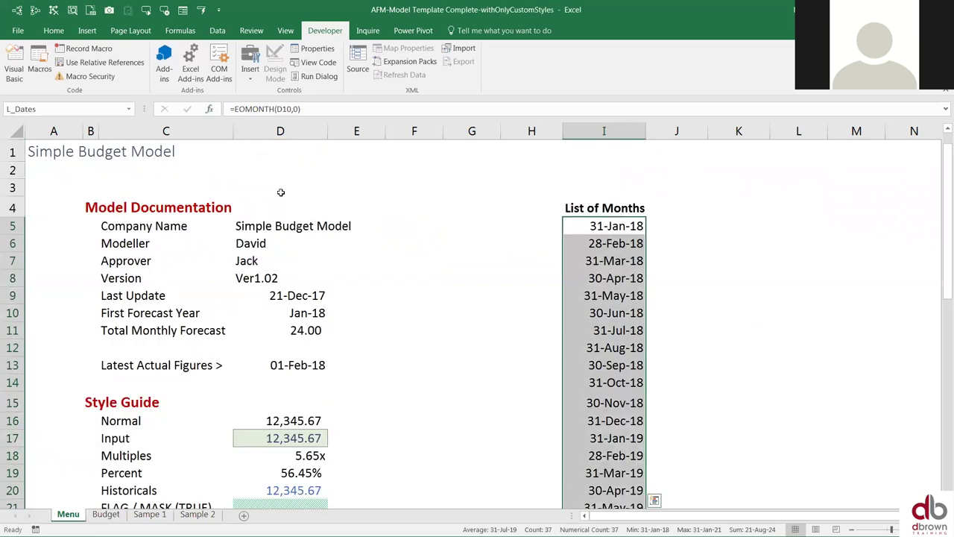
- Name the empty cell J4, beside the List of Months heading, S_Dates
left_click(632, 209)
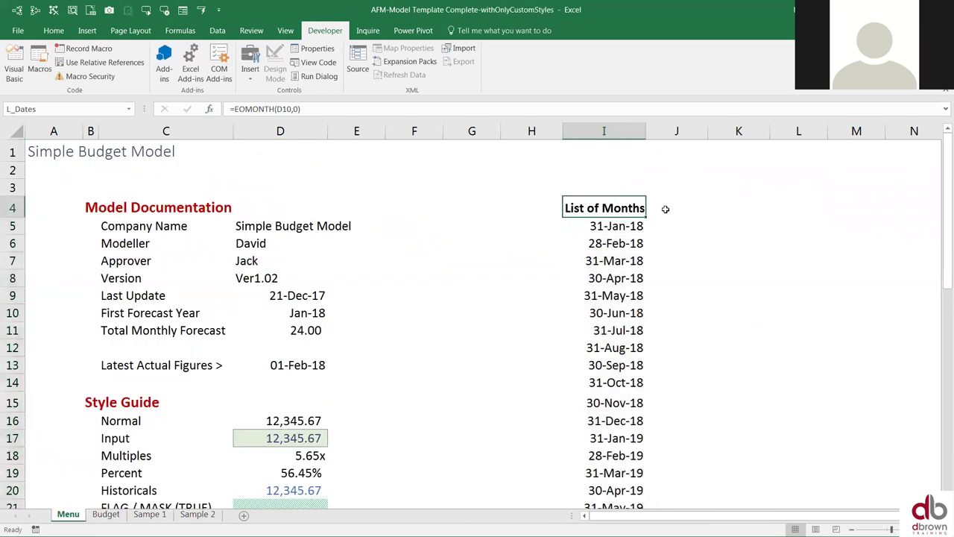
left_click(668, 208)
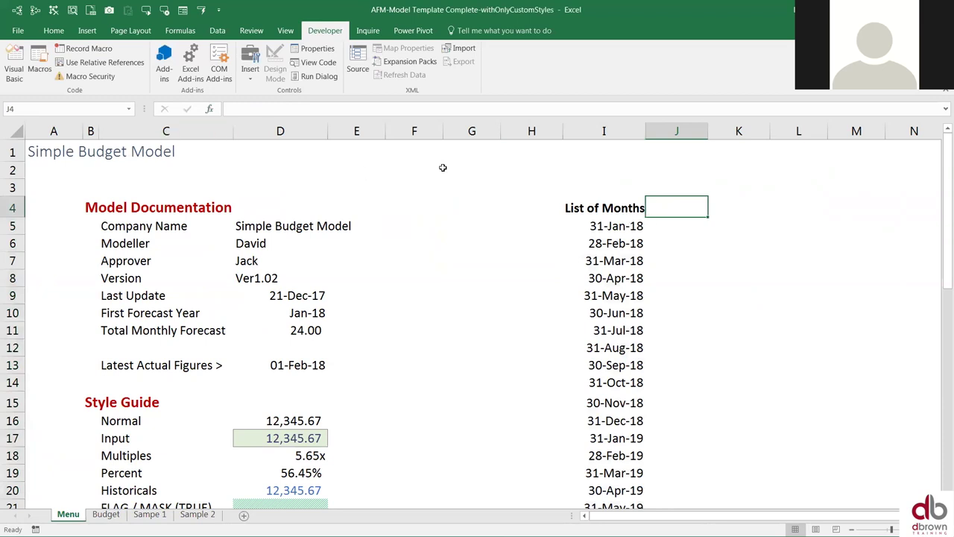
left_click_drag(600, 230, 614, 283)
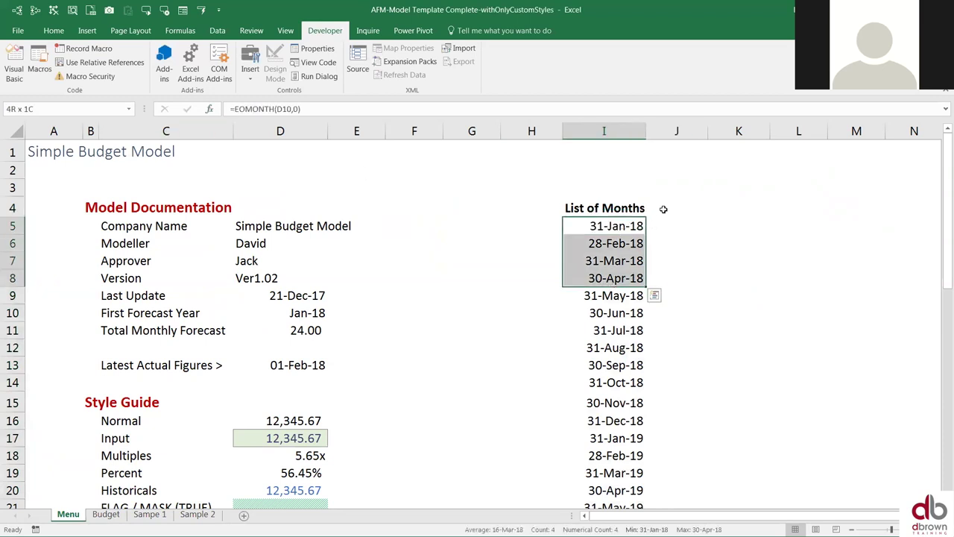
left_click(663, 209)
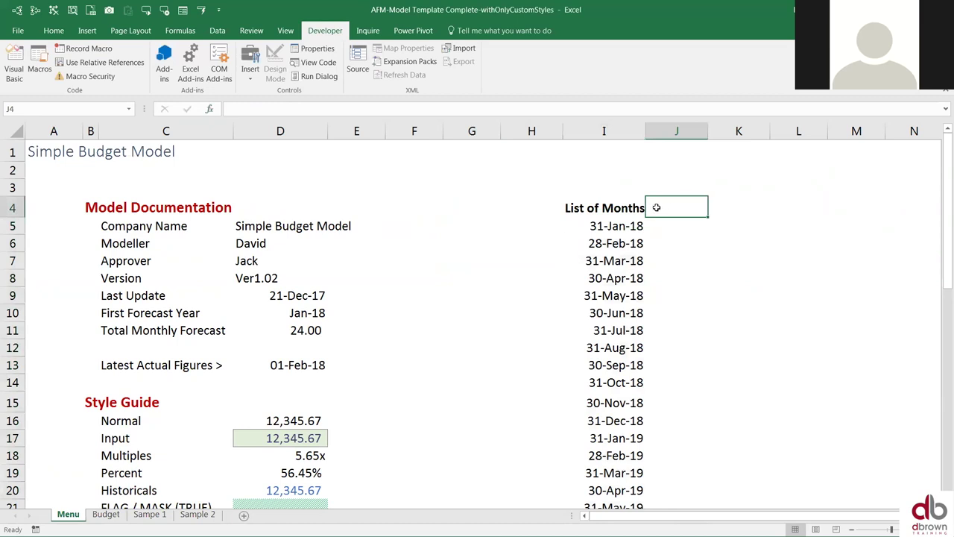
left_click(52, 110)
type("s")
- Apply the Input cell style to J4 and check the cell against the month list
left_click(54, 31)
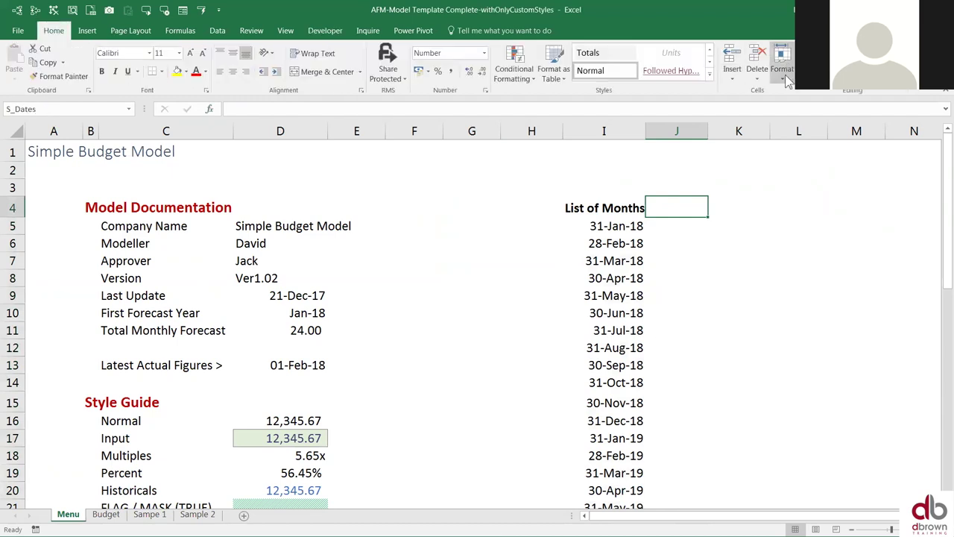
left_click(709, 79)
left_click(709, 142)
left_click(675, 238)
left_click(676, 208)
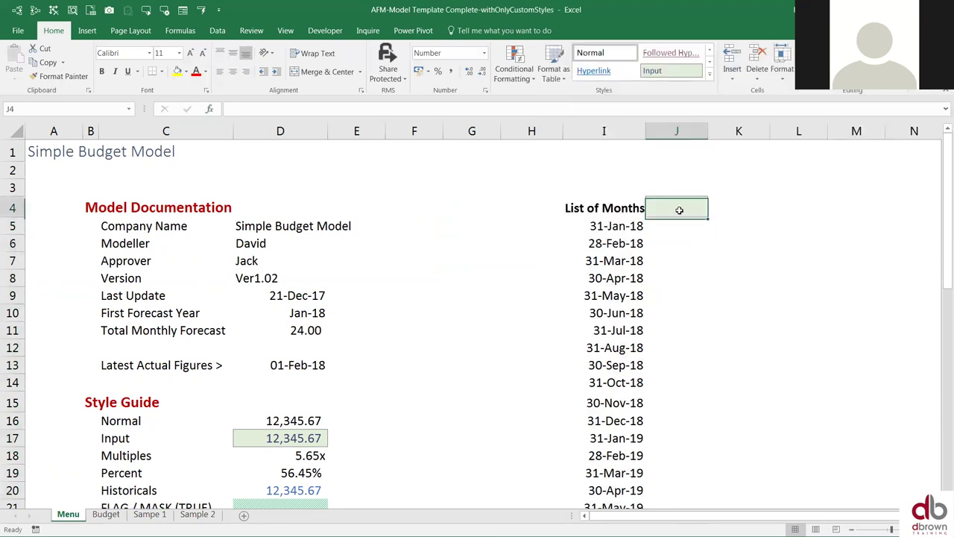
left_click_drag(613, 226, 619, 331)
left_click(680, 207)
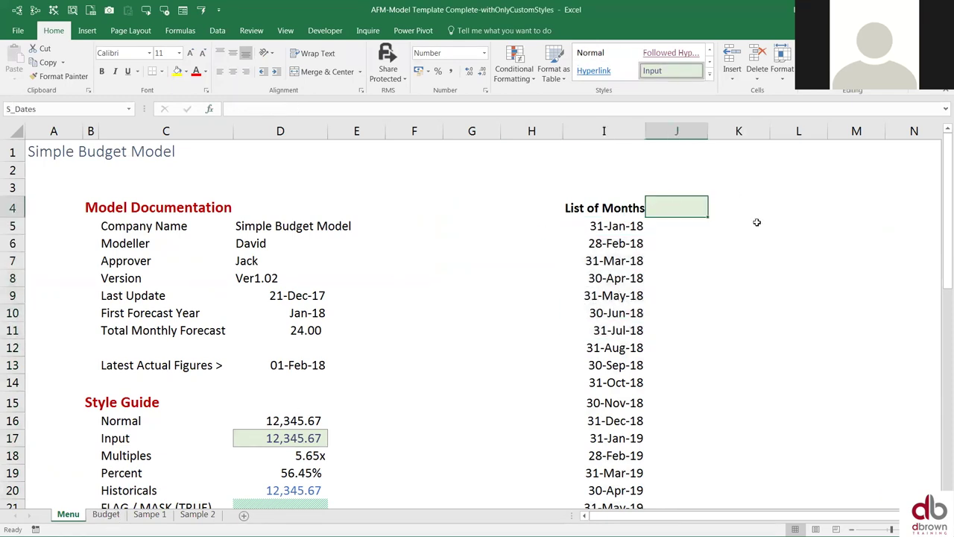
- Insert a combo box form control on the Menu sheet beside the S_Dates cell, spanning about columns K to M
left_click(741, 239)
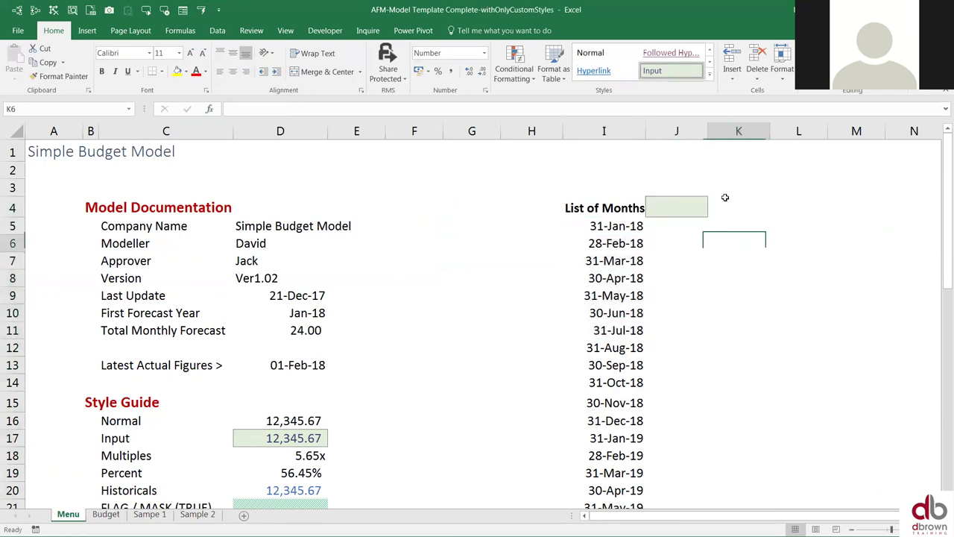
left_click(325, 31)
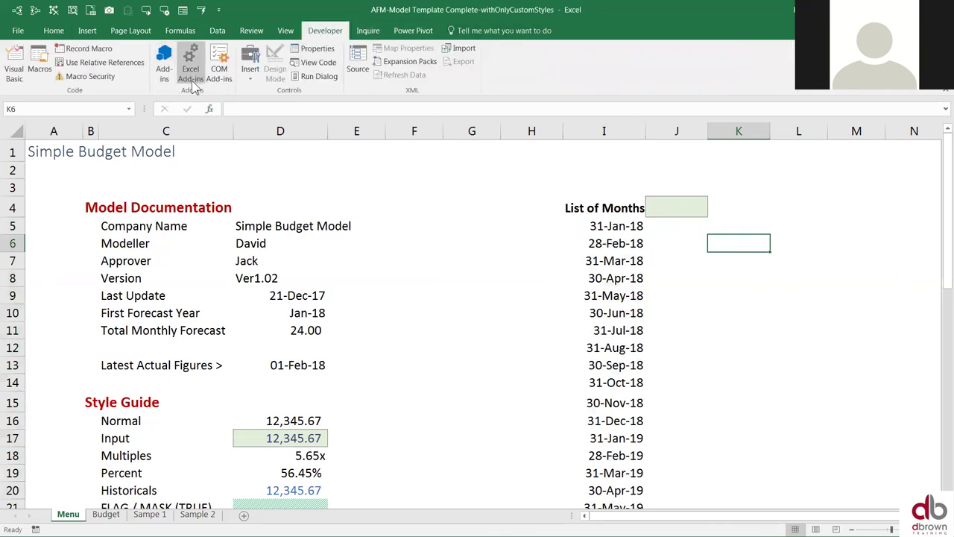
left_click(251, 81)
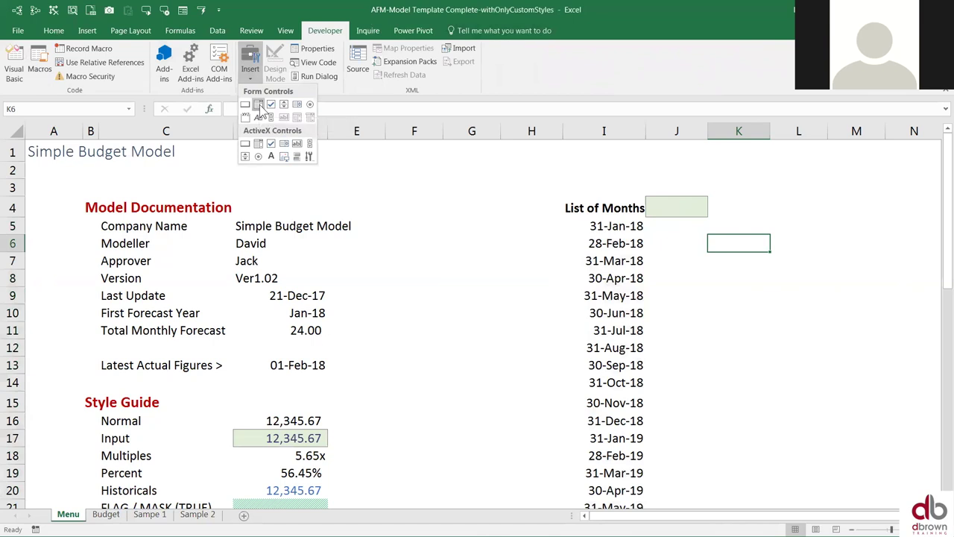
left_click(258, 105)
left_click_drag(756, 190, 854, 208)
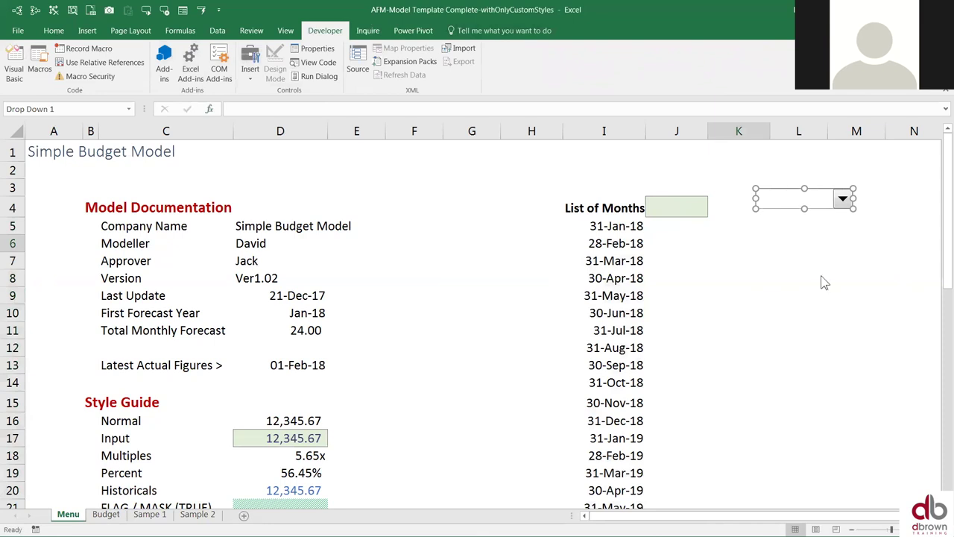
- Set the combo box's input range to L_Dates and its cell link to S_Dates
right_click(788, 196)
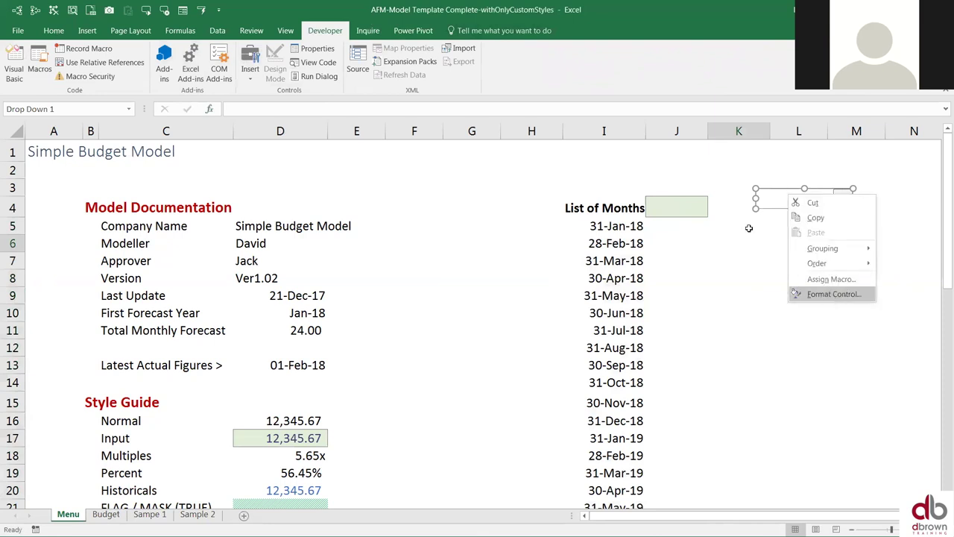
left_click(831, 295)
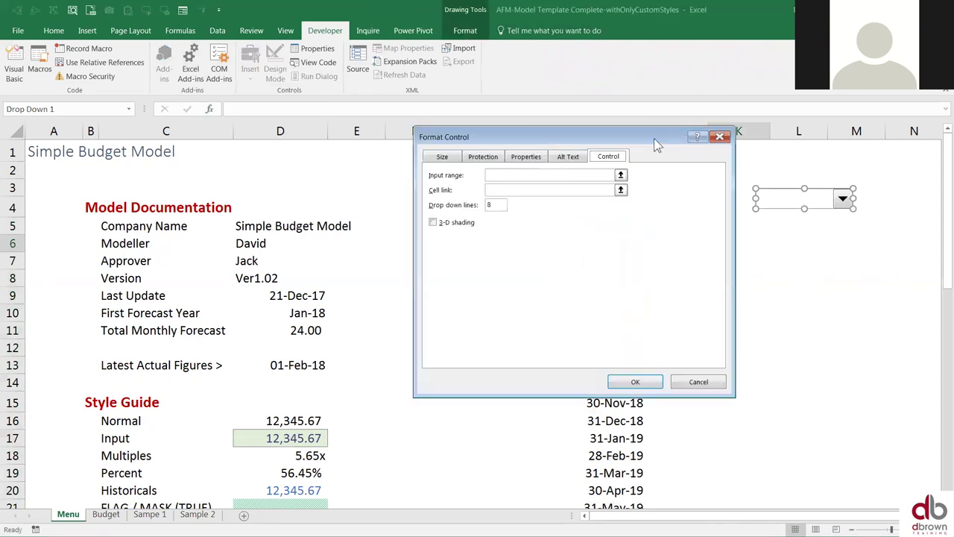
left_click_drag(654, 138, 909, 255)
left_click(610, 226)
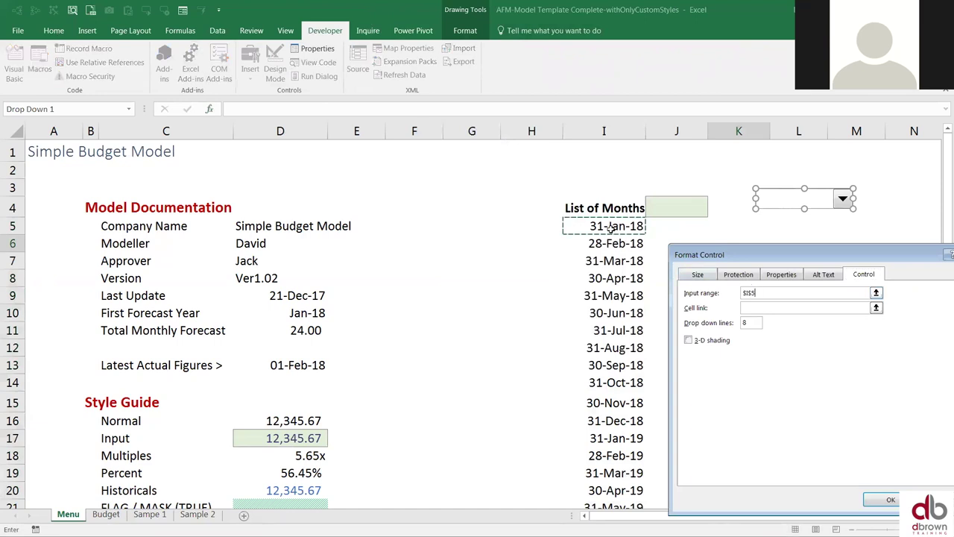
left_click_drag(610, 226, 610, 313)
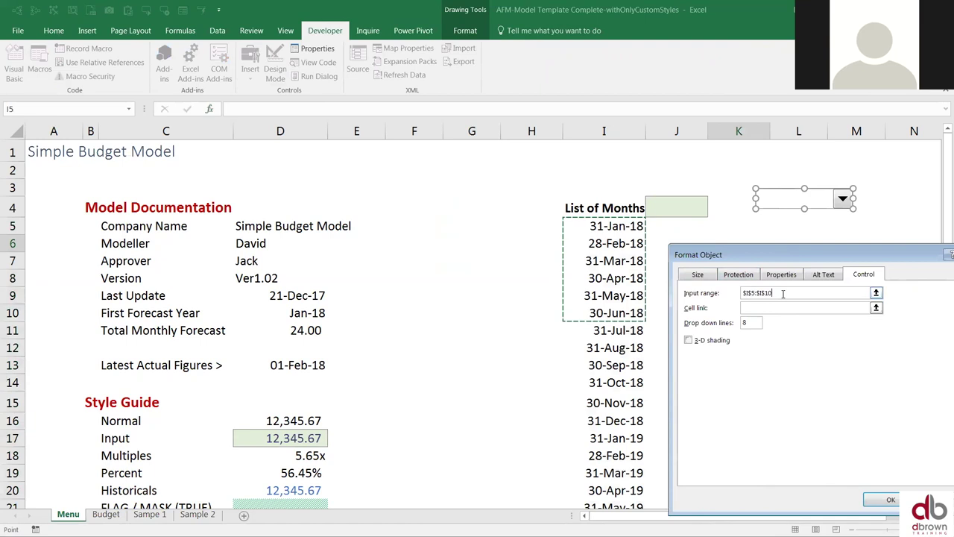
left_click(755, 254)
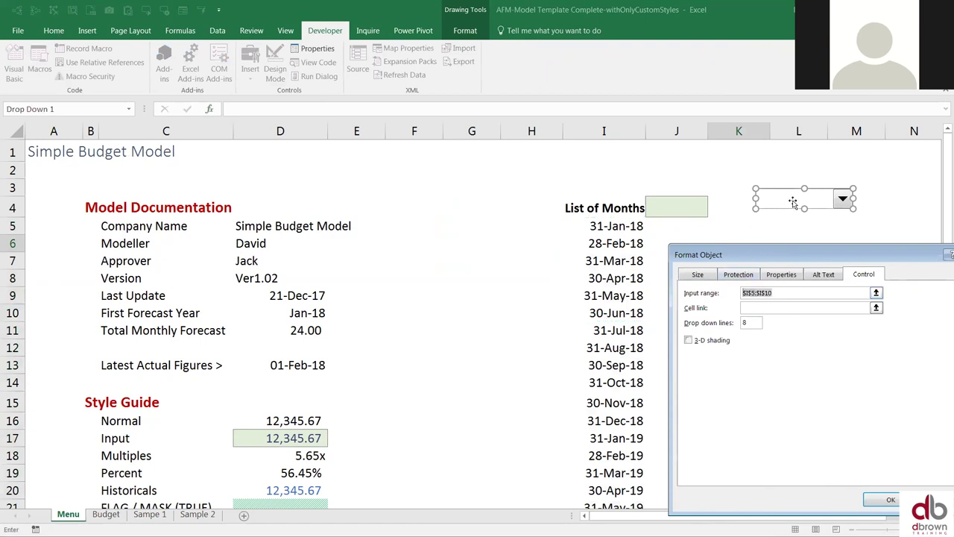
key("BackSpace")
left_click(746, 308)
type("_Dates")
left_click(757, 307)
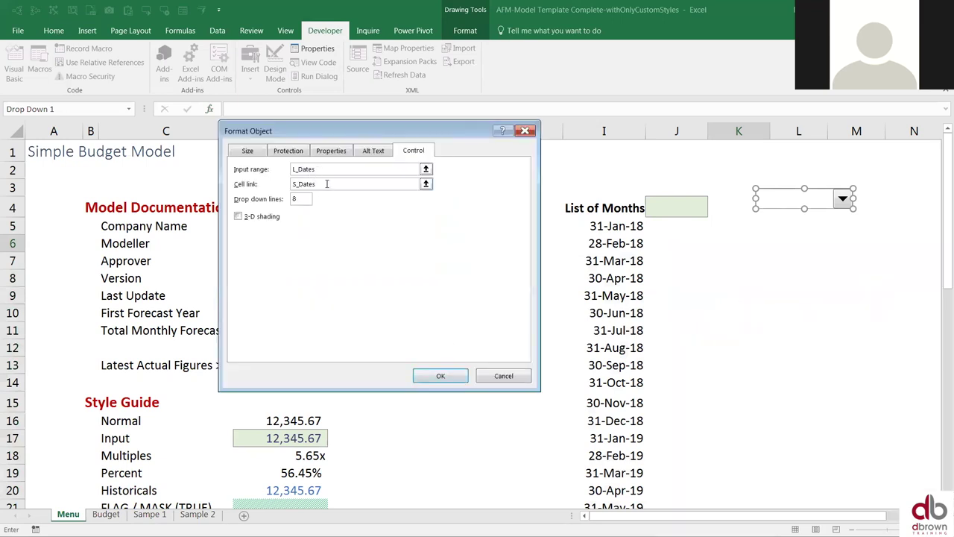
left_click(438, 378)
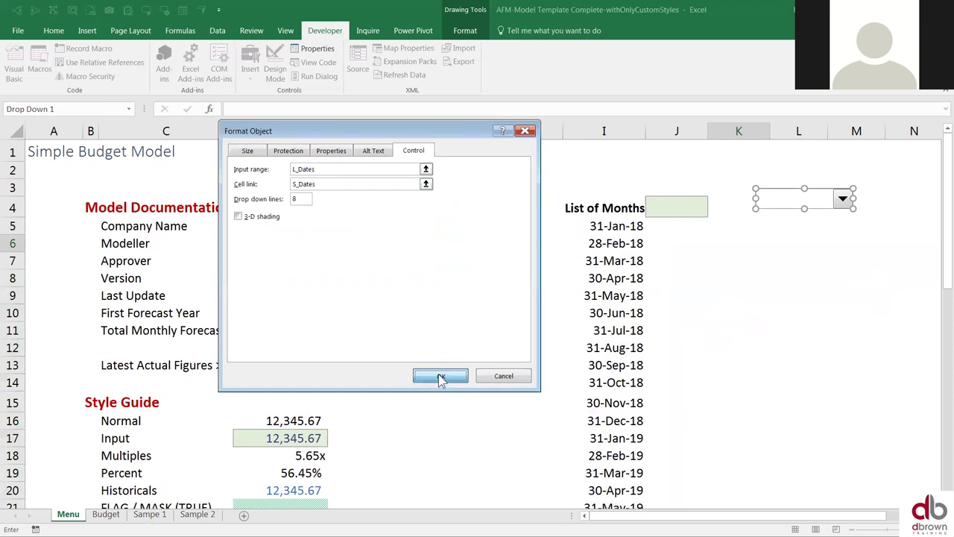
- Deselect the combo box and pick 30-Apr-18 from its month list as a test
left_click(792, 308)
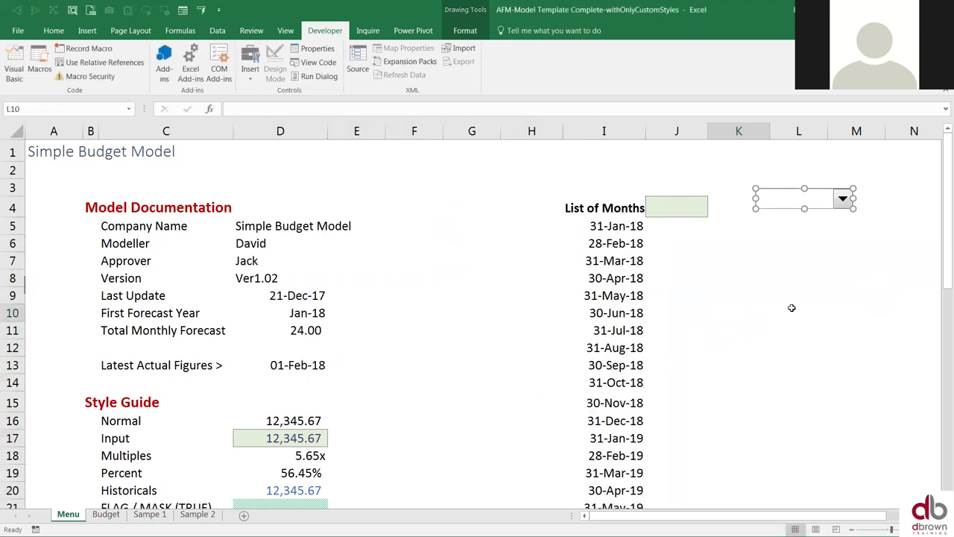
left_click(842, 200)
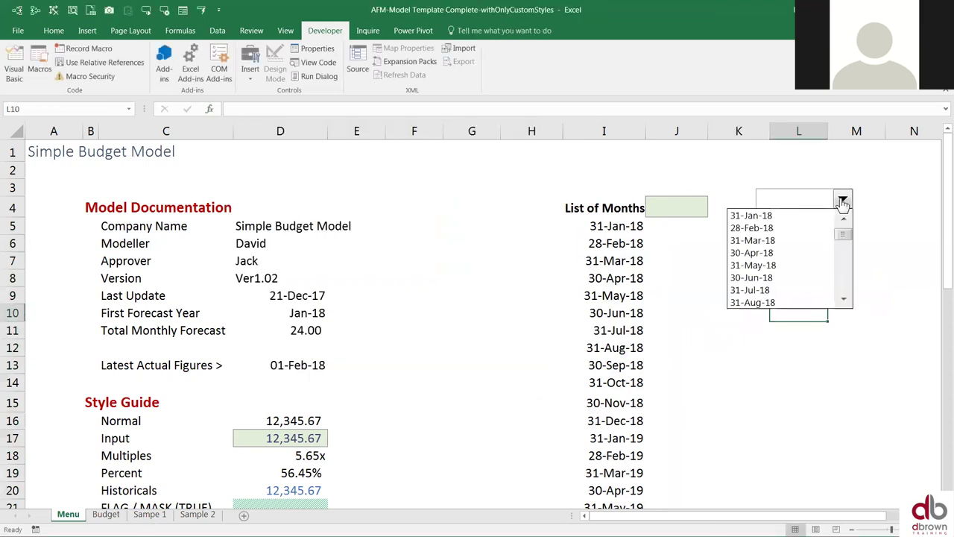
left_click(770, 254)
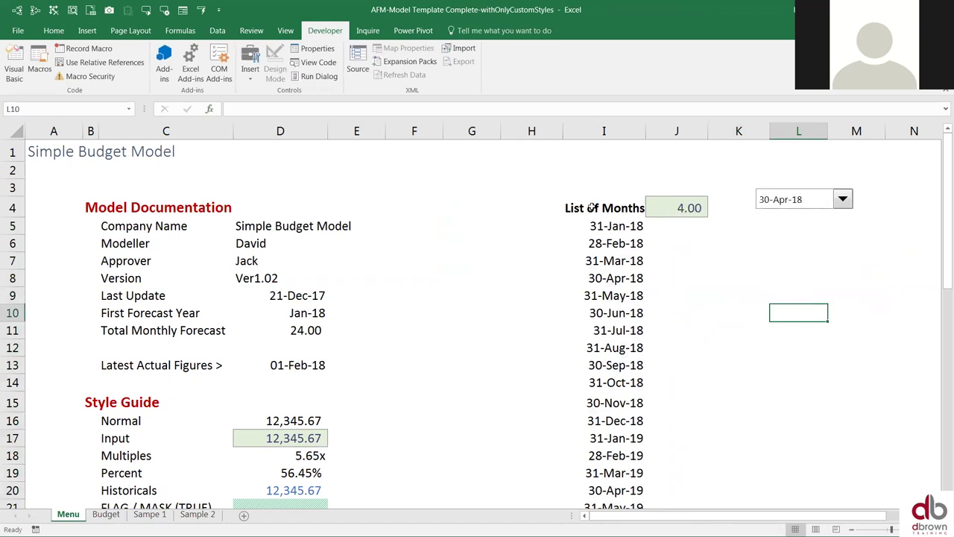
- Copy the Menu sheet's combo box to the Budget sheet and place it in row 7 across columns H and I
right_click(790, 208)
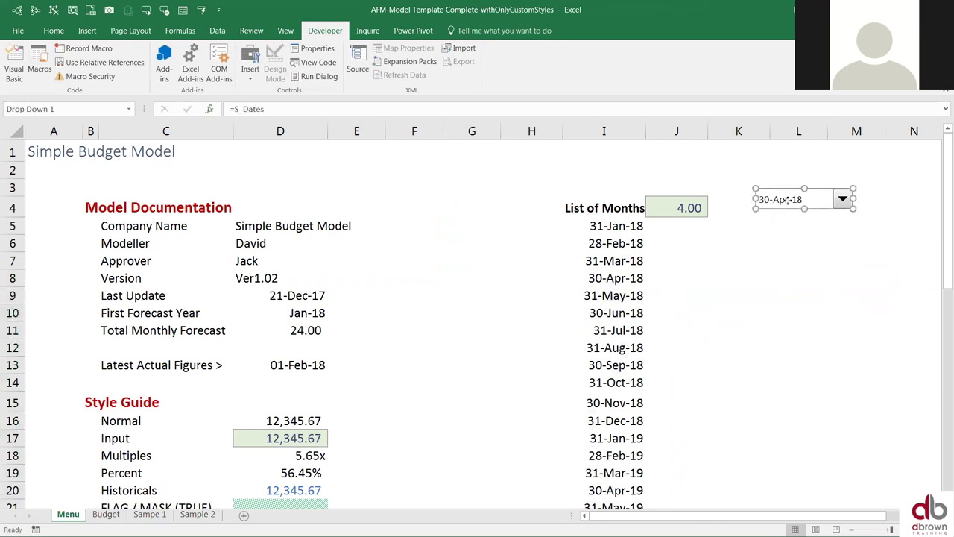
left_click(815, 224)
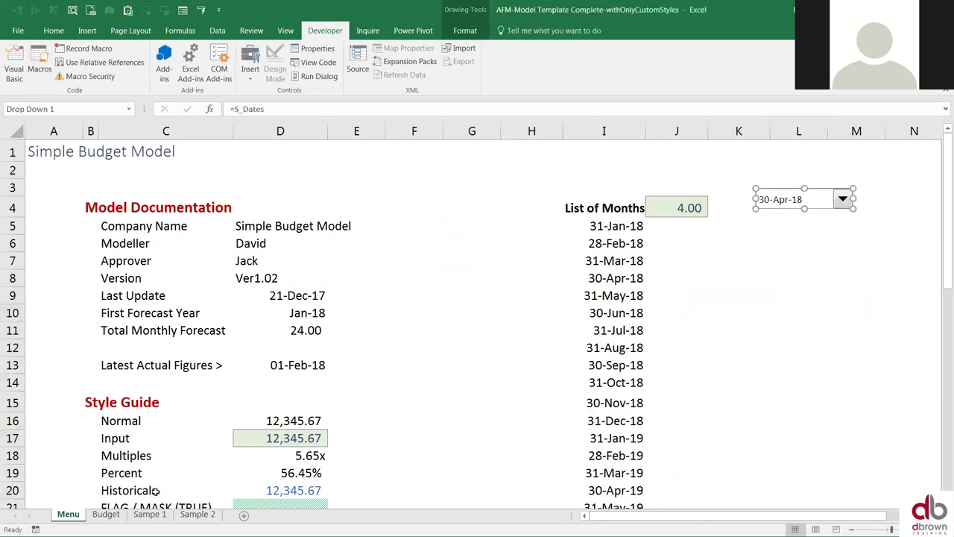
left_click(106, 515)
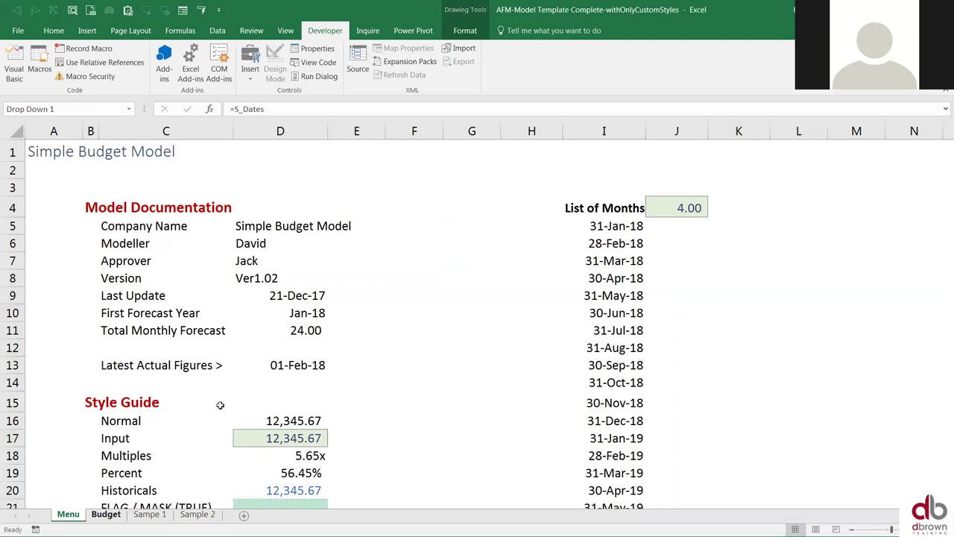
left_click(382, 255)
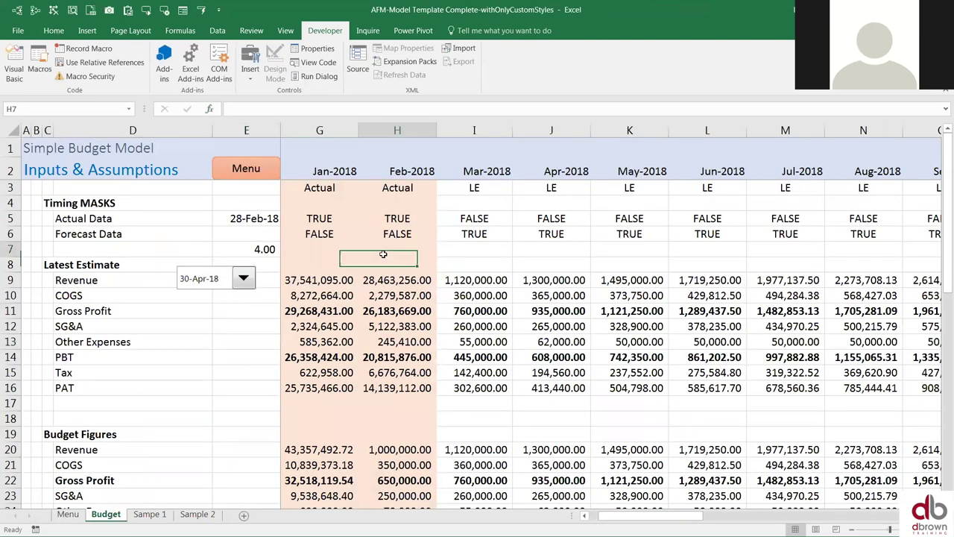
key("ctrl+v")
left_click_drag(381, 255, 438, 256)
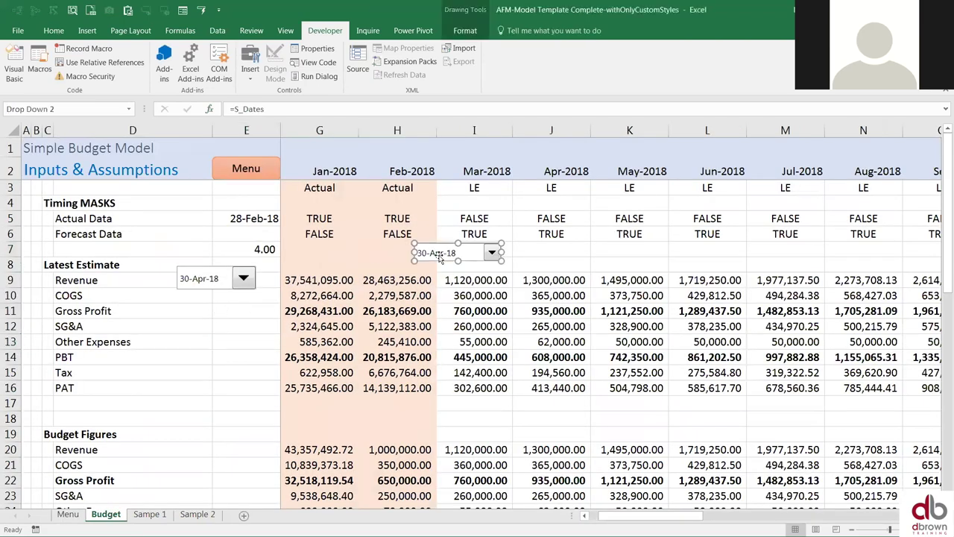
- Deselect the copied combo box and choose 31-Jul-18 in it as a test
left_click(540, 247)
left_click(492, 255)
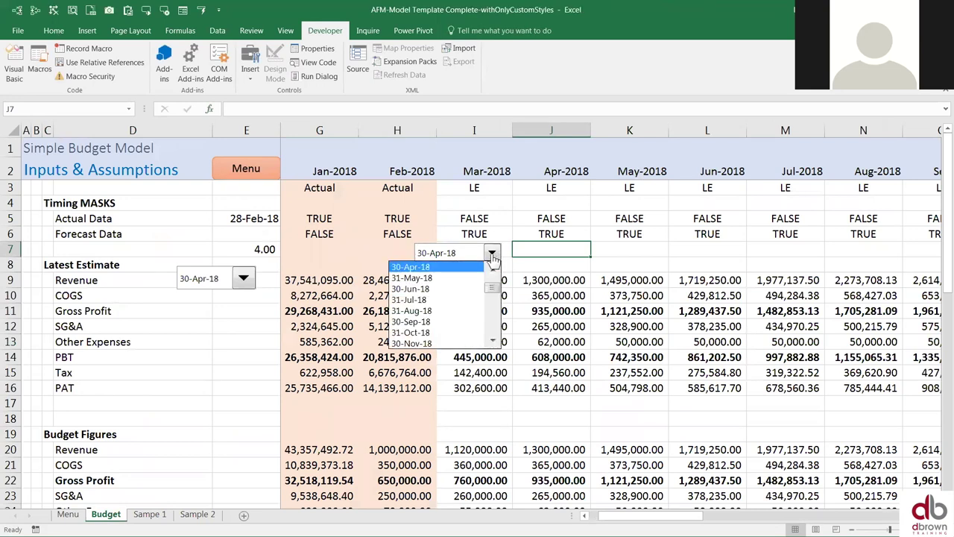
left_click(440, 299)
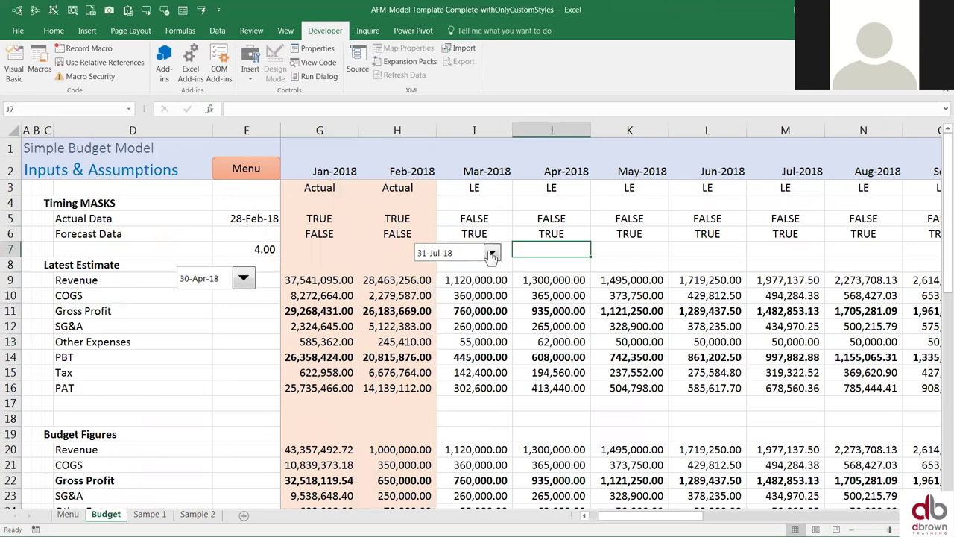
- Remove the old combo box beside the Revenue row and clear its linked cell E7
left_click(219, 279)
right_click(218, 279)
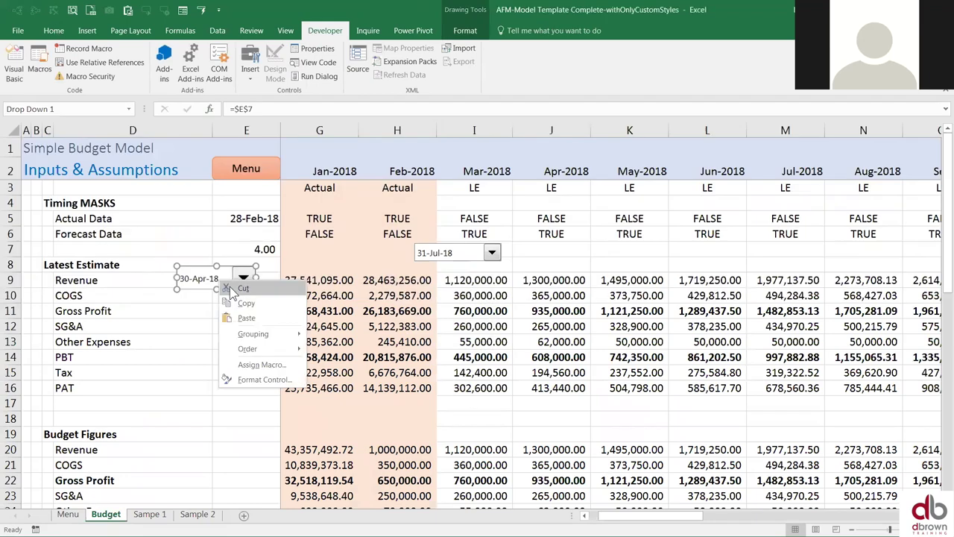
left_click(260, 293)
left_click(257, 251)
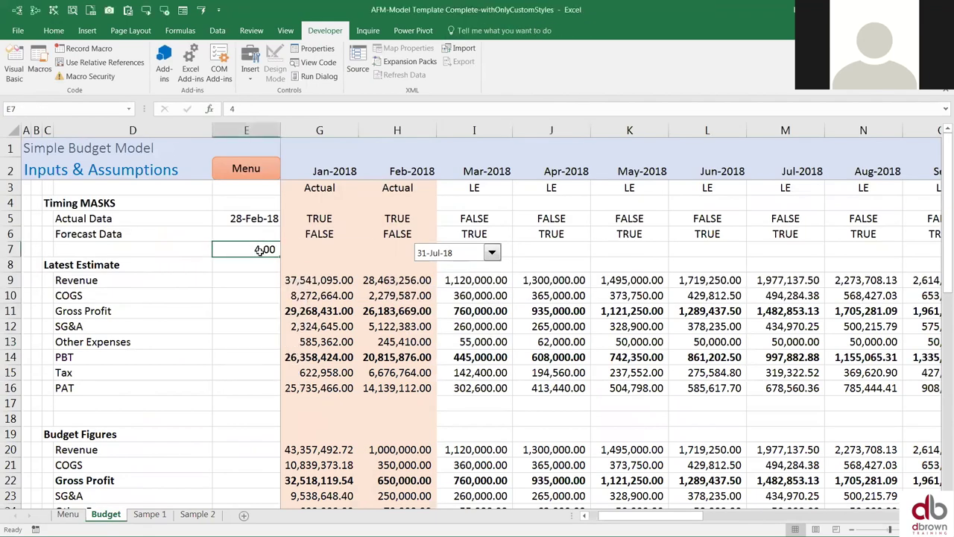
- Pick 28-Feb-18 in the Budget combo box and check the linked S_Dates cell on the Menu sheet
left_click(491, 254)
scroll(489, 298, "up", 2)
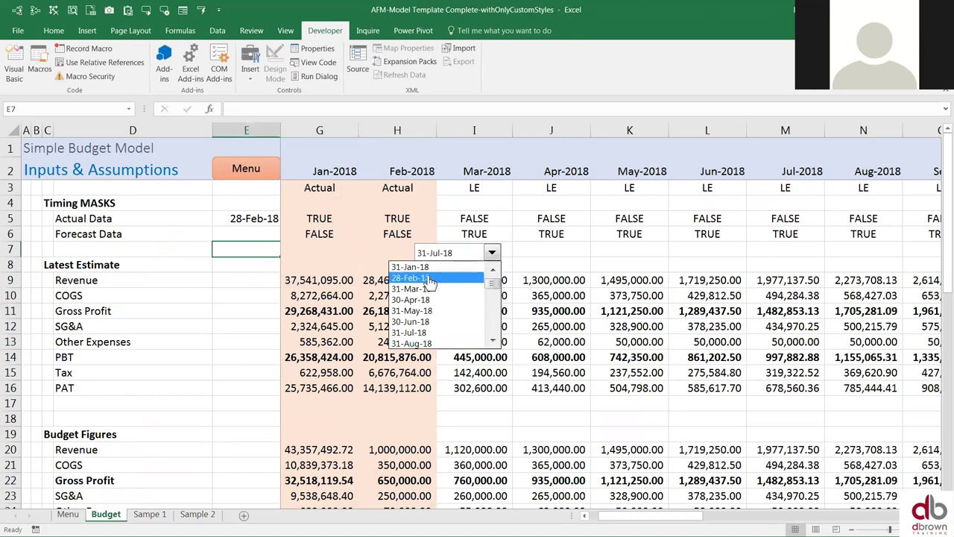
left_click(431, 278)
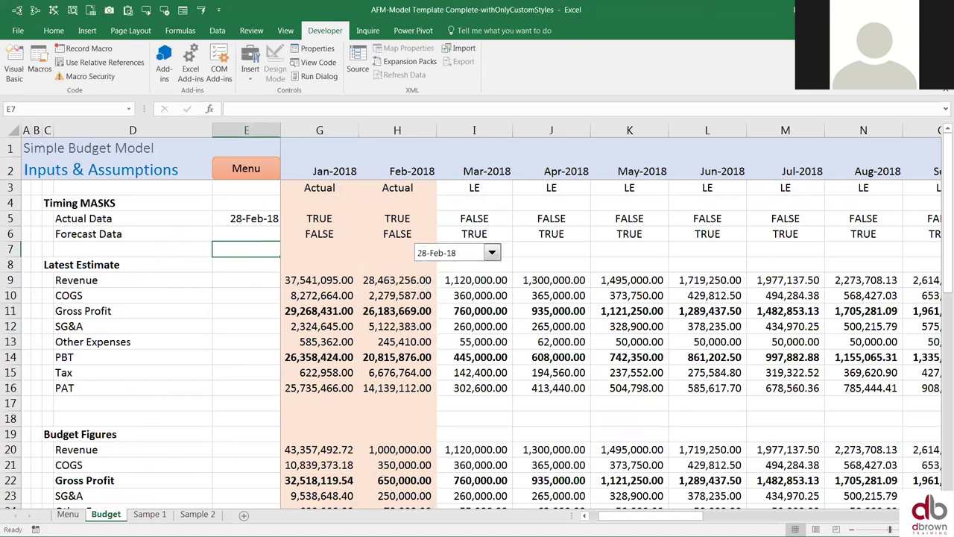
left_click(68, 514)
left_click(687, 211)
left_click(110, 519)
- Unhide column F on the Budget sheet and set the combo box to 31-Jul-18
left_click(257, 220)
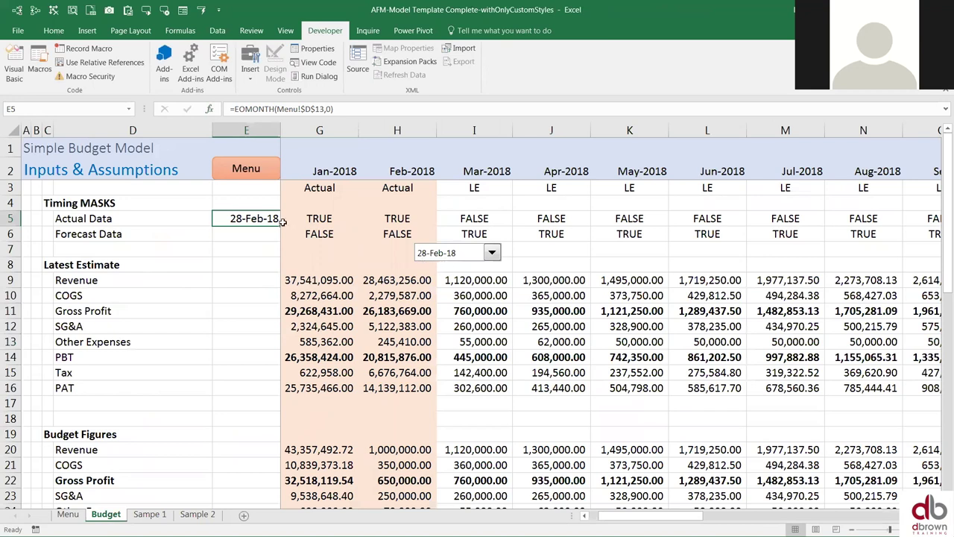
left_click(492, 253)
left_click(447, 316)
left_click(521, 254)
left_click(472, 276)
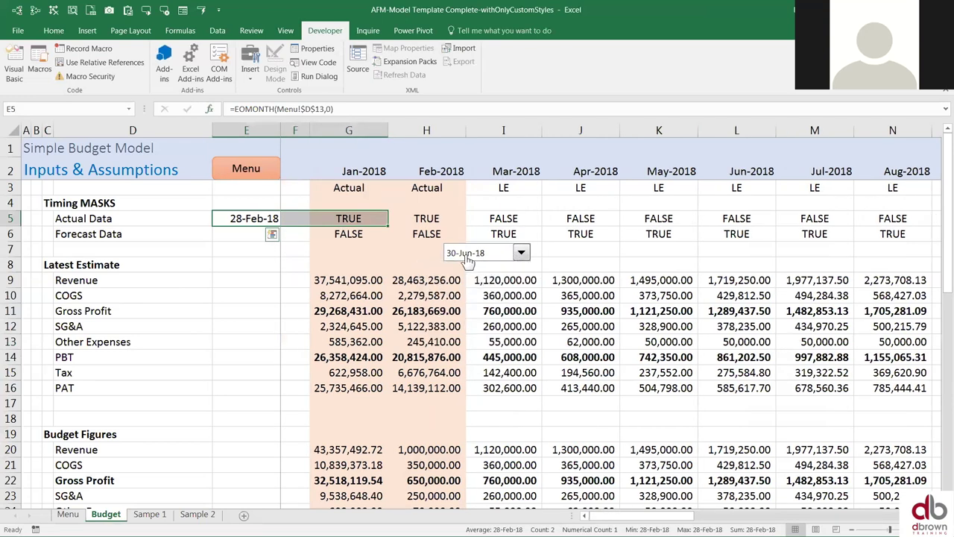
- Replace the Actual Data date formula in E5 with =INDEX(L_Dates,S_Dates,1)
left_click(245, 218)
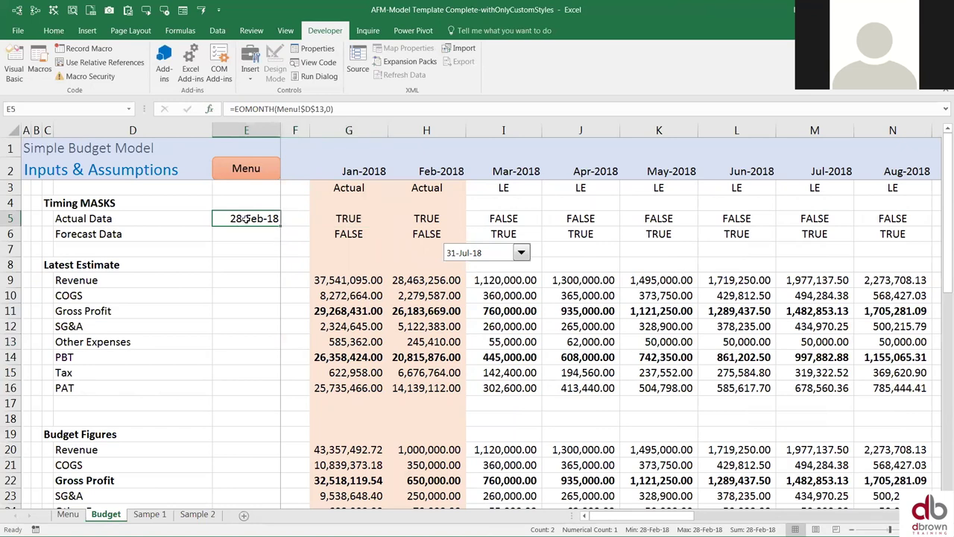
type("=")
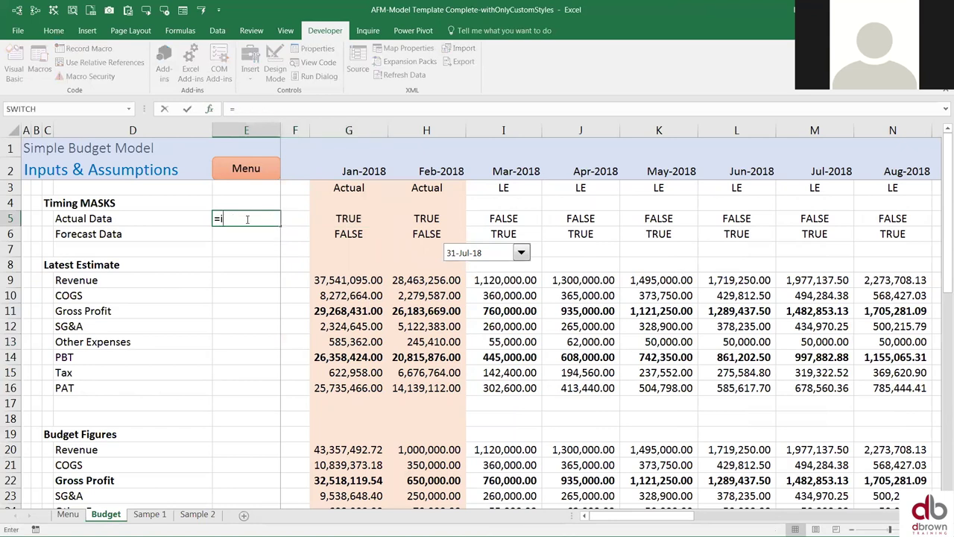
type("index")
key("Tab")
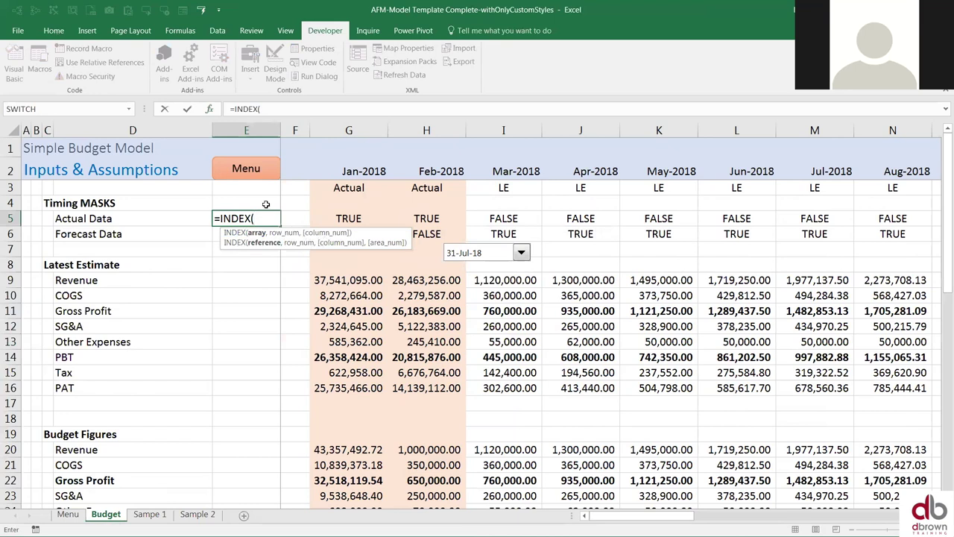
type("L")
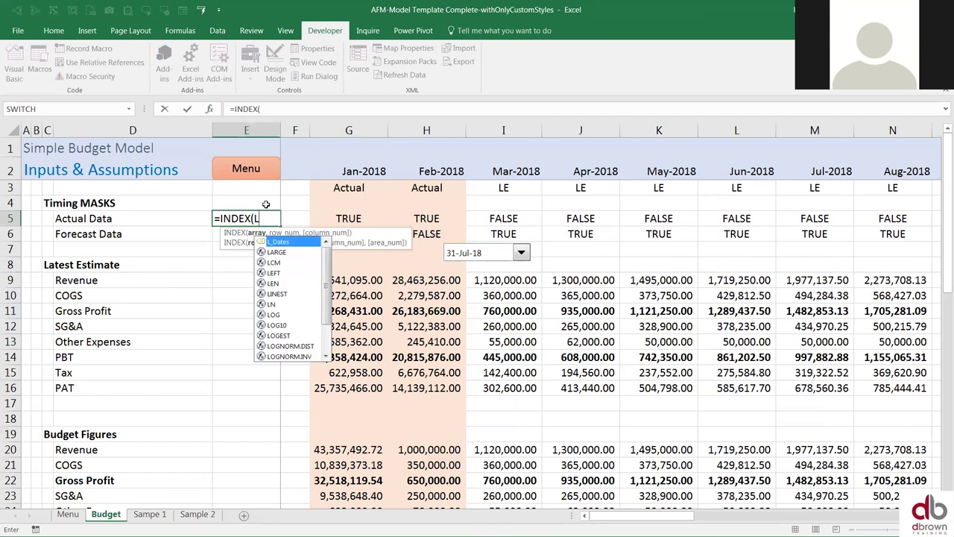
type("_")
key("Tab")
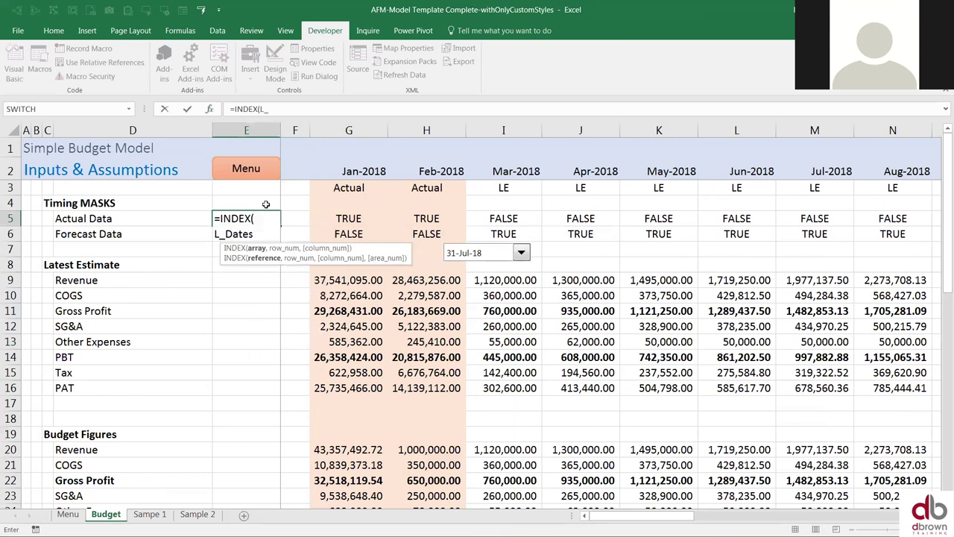
type(",")
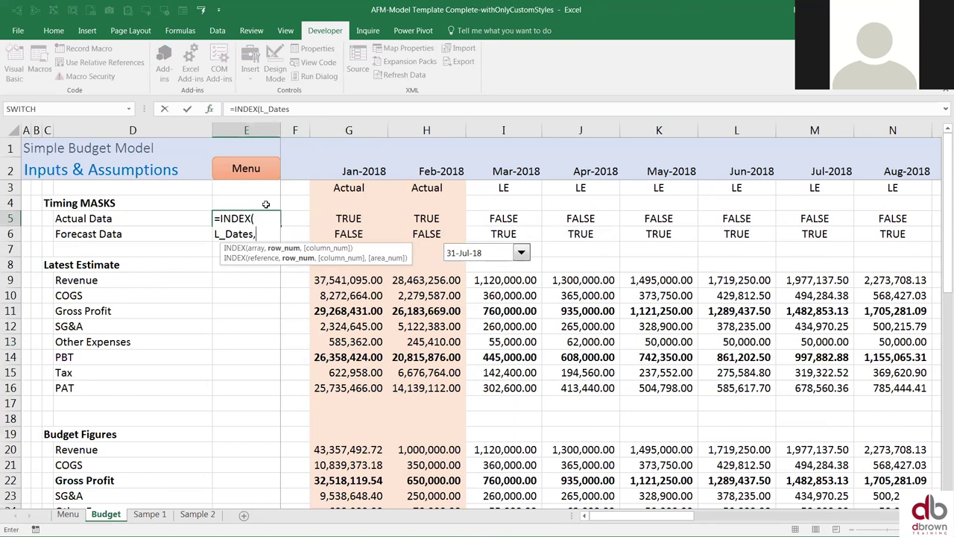
type("S")
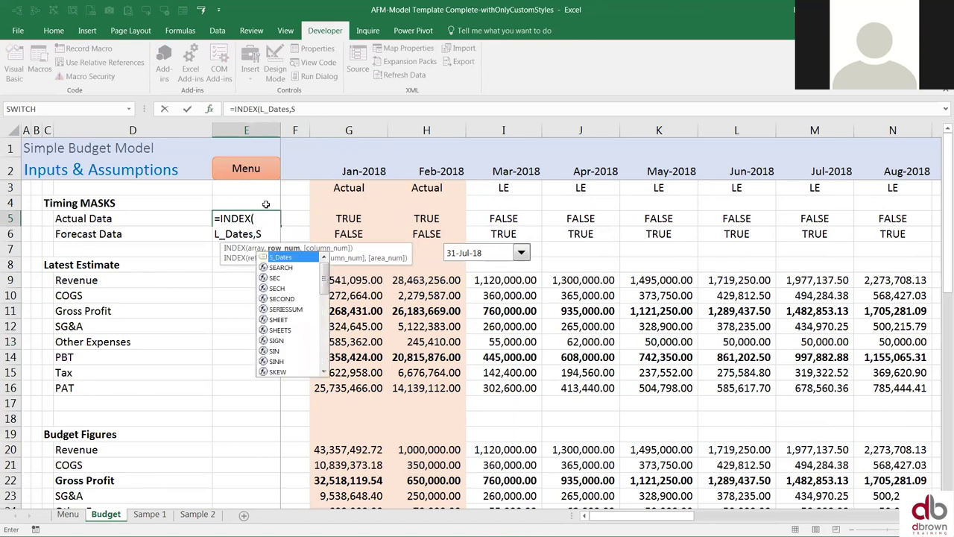
type("_")
key("Tab")
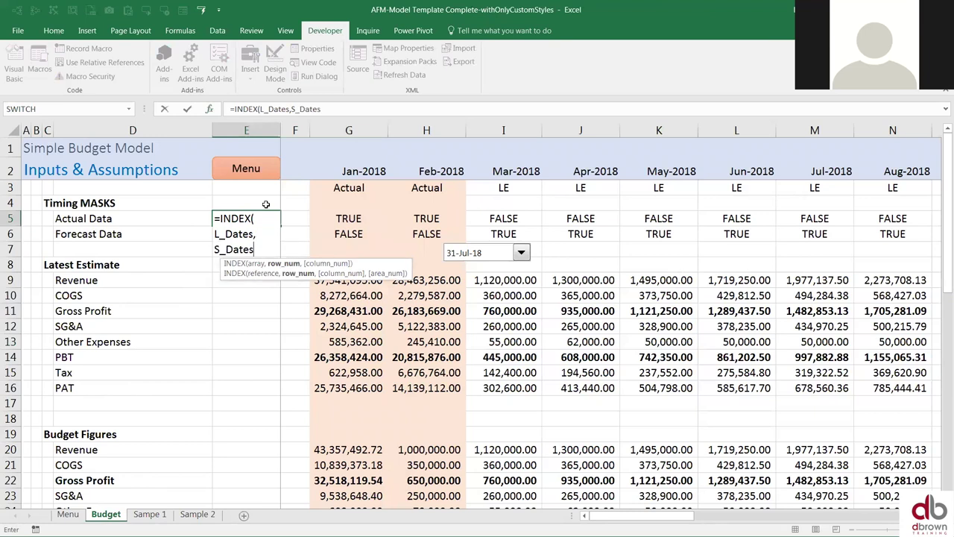
type(",1")
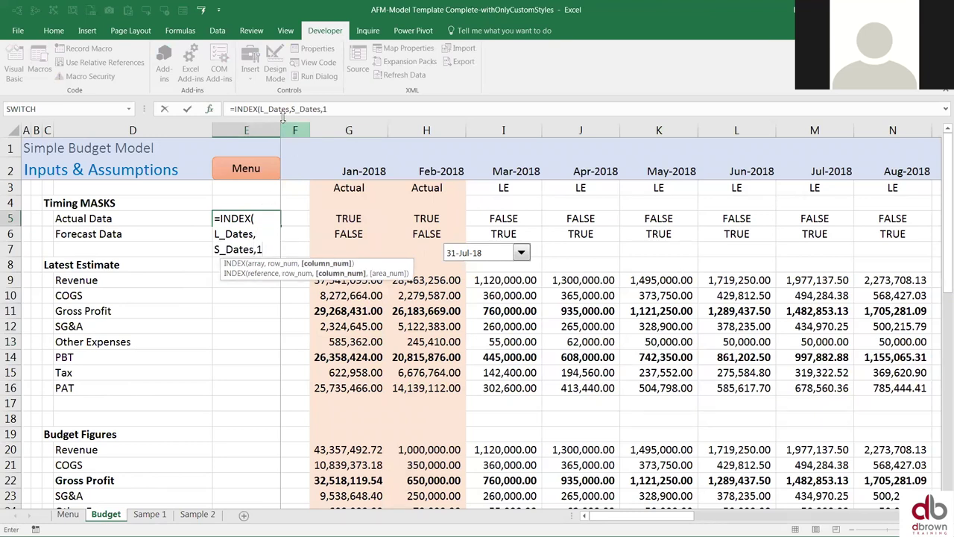
type(")")
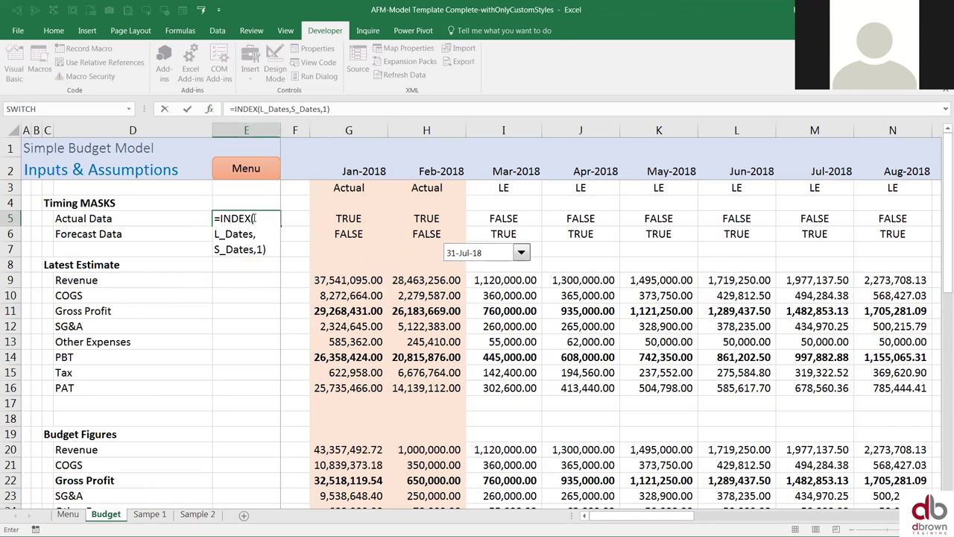
key("Return")
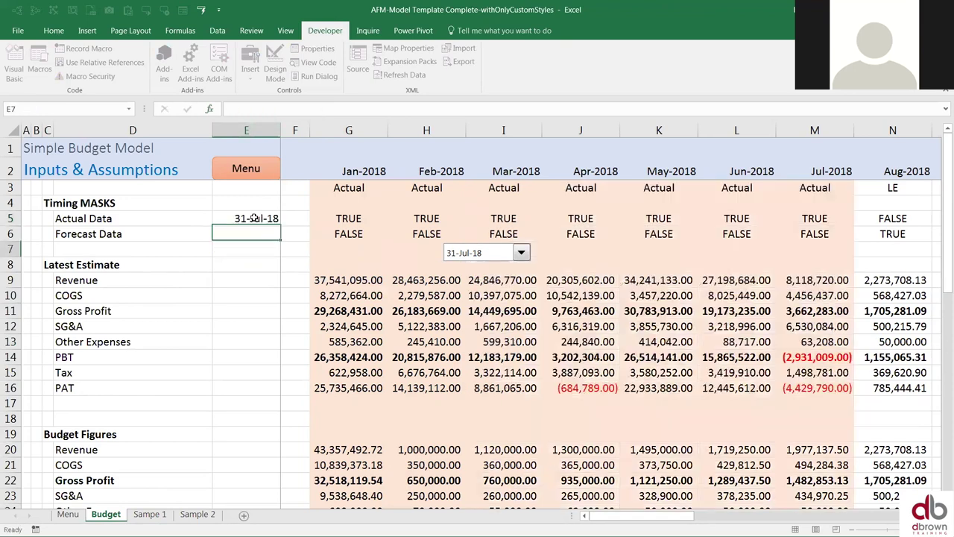
left_click(255, 219)
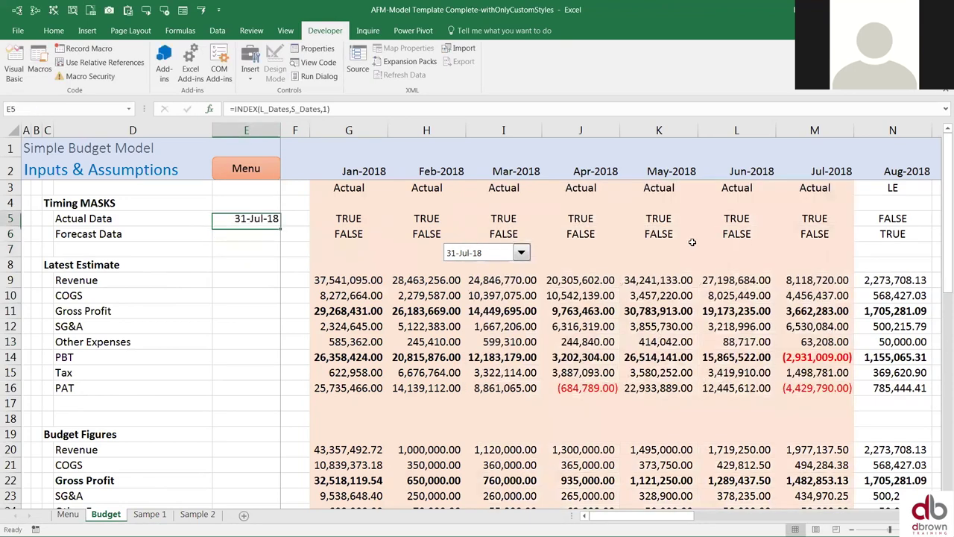
- Move the date combo box beside the COGS and Gross Profit labels of the Latest Estimate block and deselect it
left_click(485, 254, "ctrl")
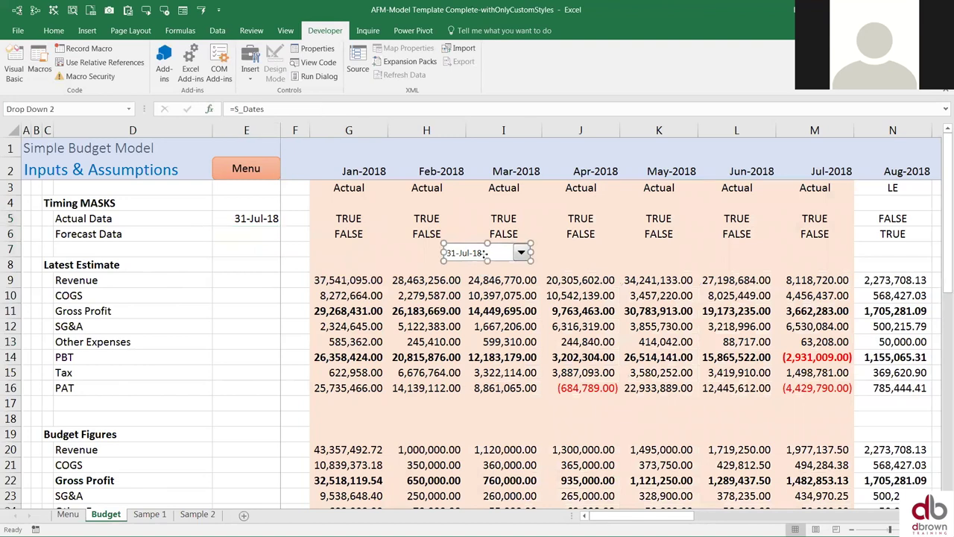
mouse_move(485, 253)
left_mouse_down()
mouse_move(250, 252)
mouse_move(210, 232)
mouse_move(396, 146)
left_mouse_up()
left_click_drag(295, 184, 219, 314)
left_click(197, 347)
- Test the relocated combo box by choosing 31-May-18, followed by 30-Sep-18
left_click(232, 304)
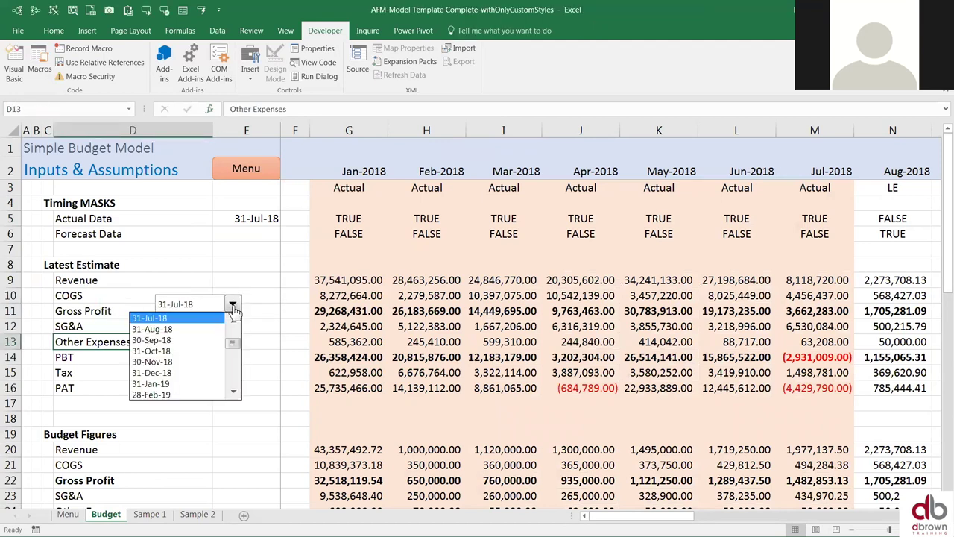
left_click(234, 320)
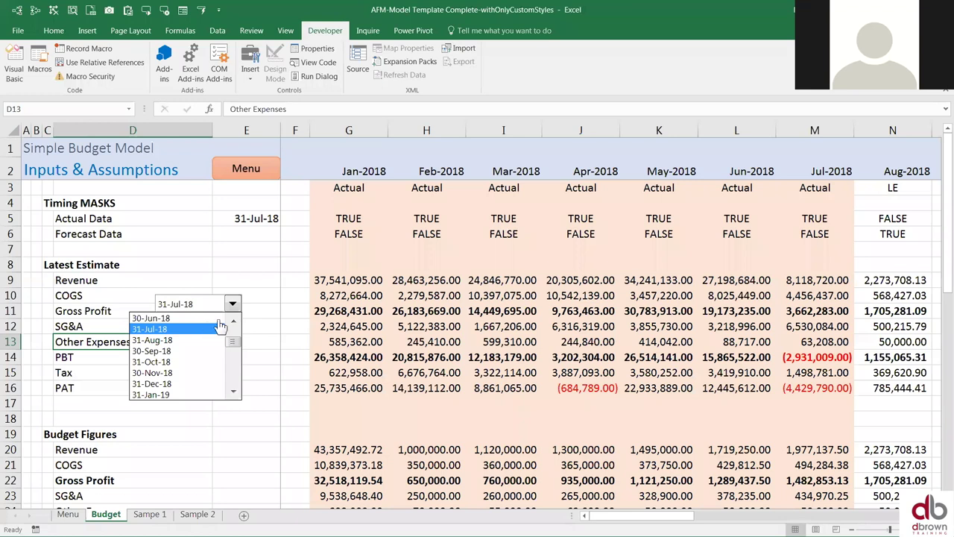
key("Up")
key("Up")
key("Return")
left_click(233, 304)
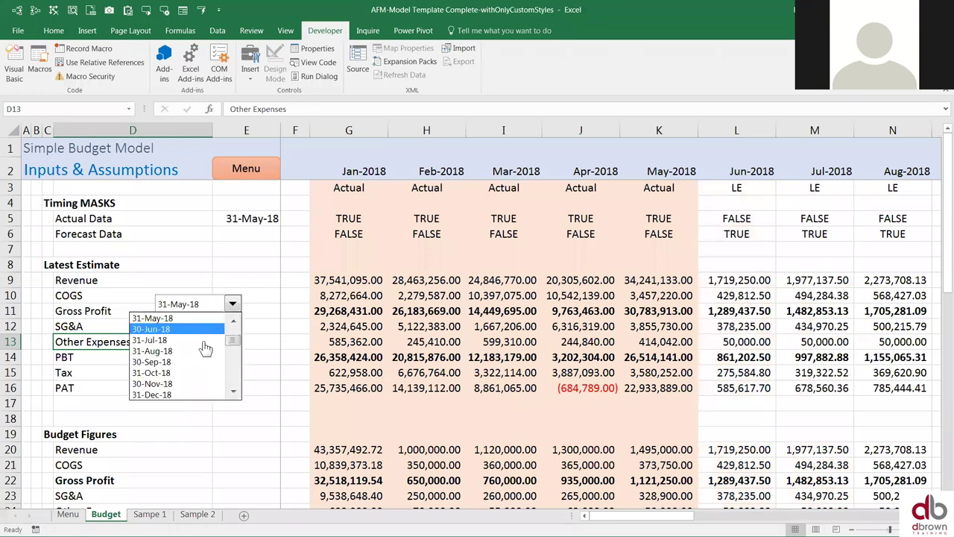
left_click(240, 324)
- Set the combo box to 28-Feb-18 so the Actual/LE masks follow that month
left_click(232, 304)
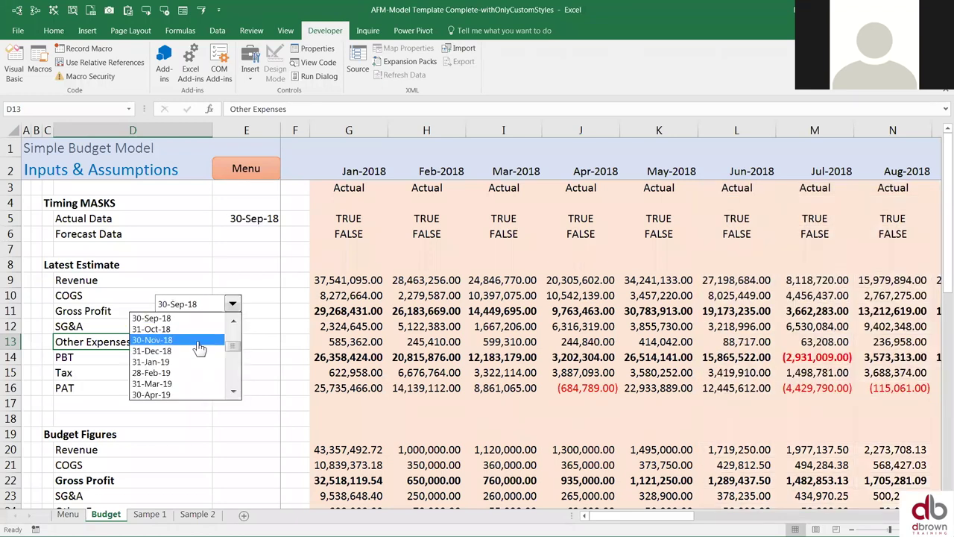
left_click_drag(234, 345, 234, 337)
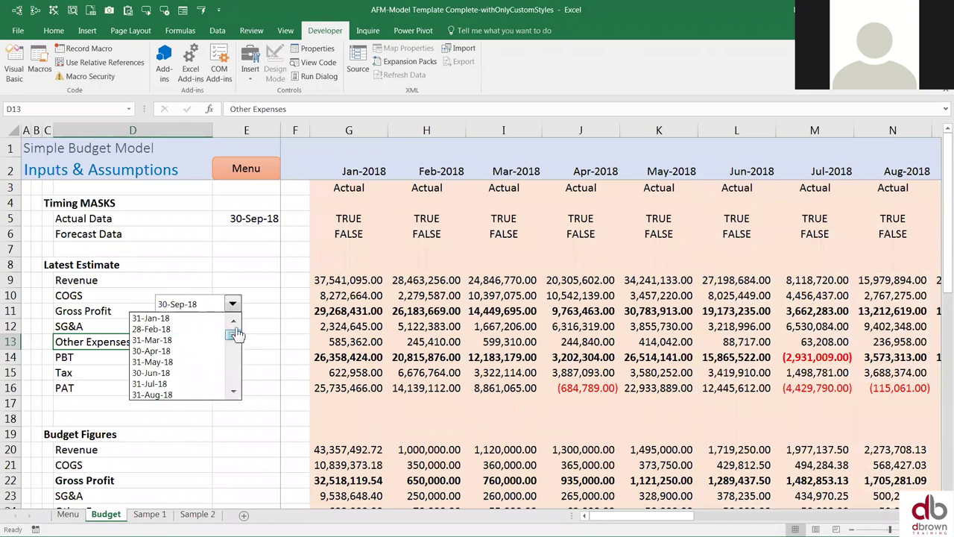
key("Escape")
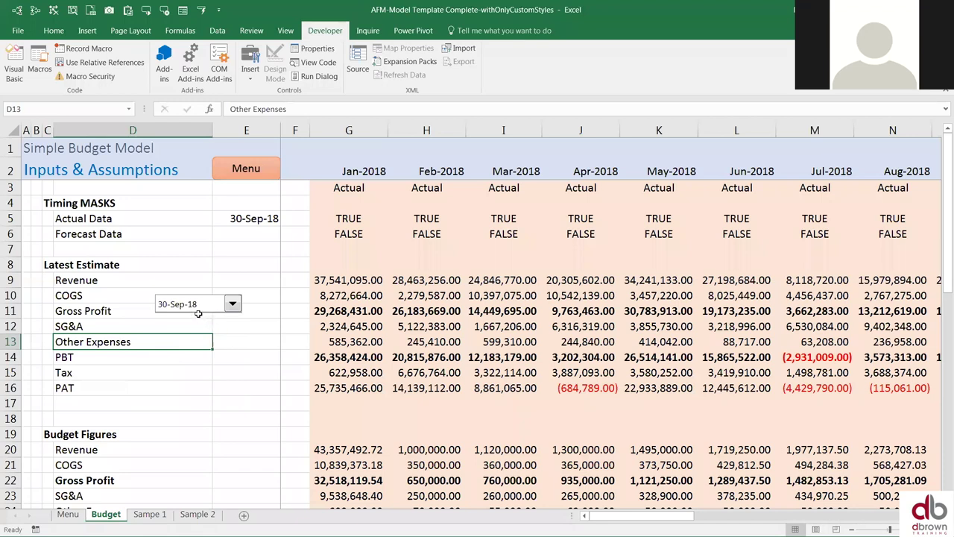
key("Up")
key("Up")
key("Up")
key("Up")
key("Up")
key("Up")
key("Up")
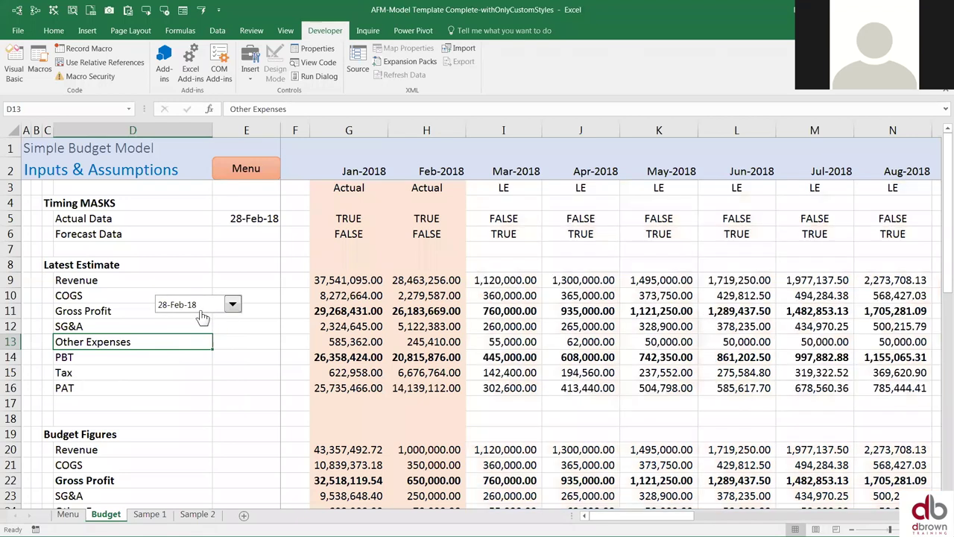